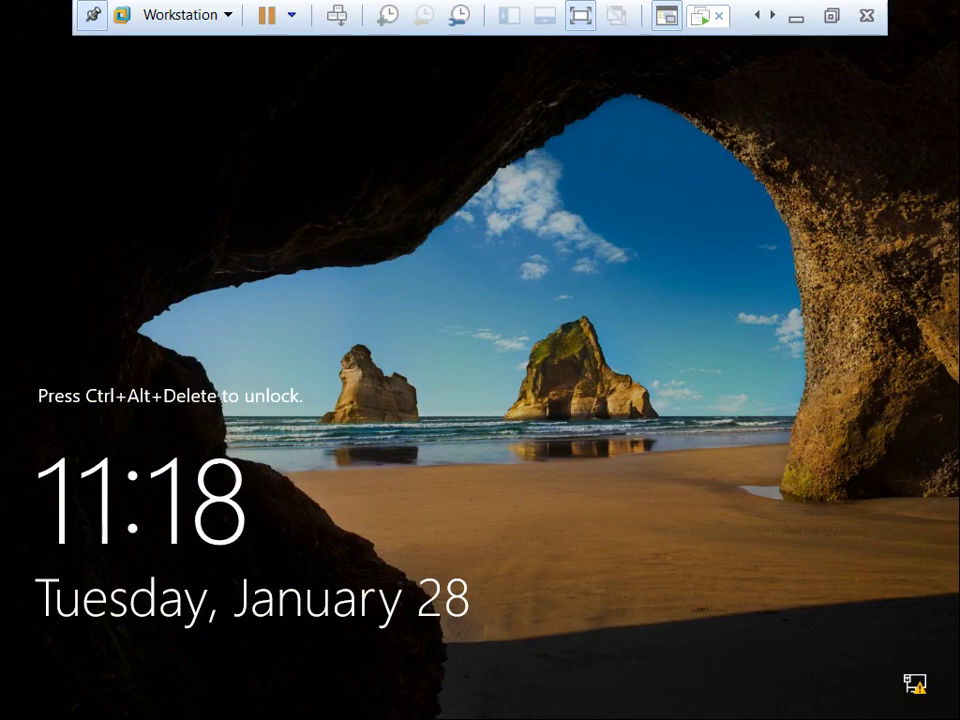
# - Unlock Server-01 by entering the administrator account password, and return the virtual machine to full screen
pyautogui.hotkey('ctrl', 'alt', 'Delete')
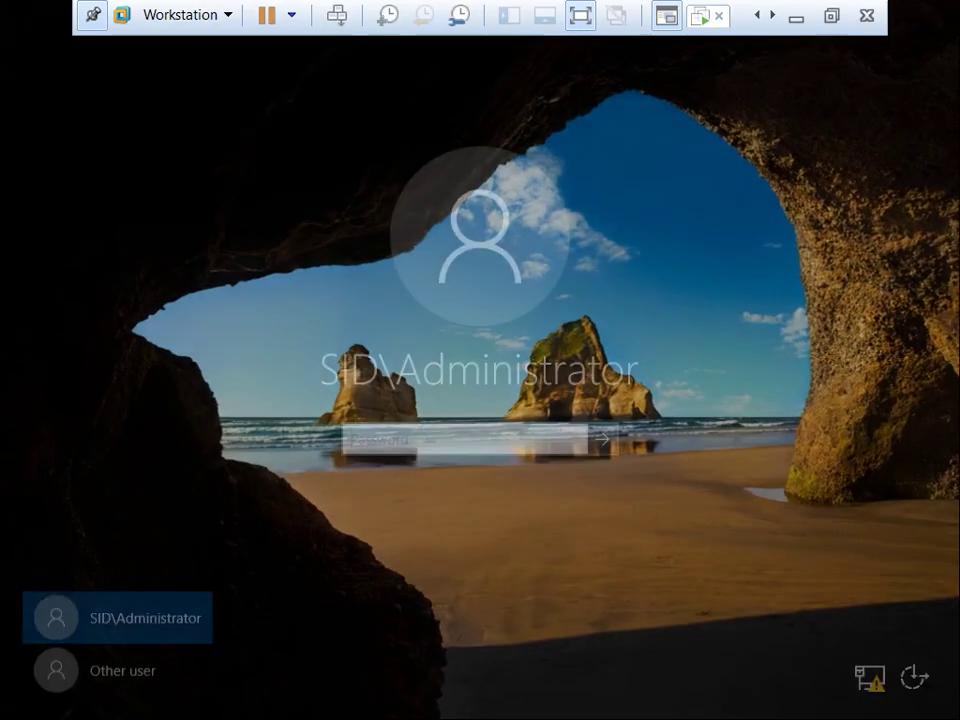
pyautogui.write('•••••••')
pyautogui.press('Return')
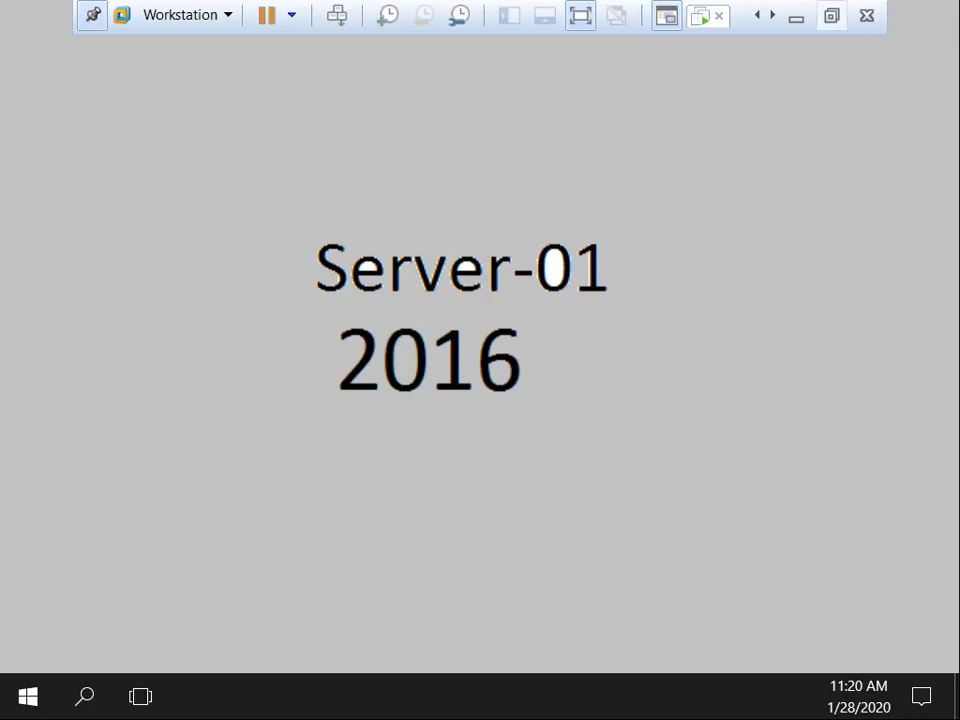
pyautogui.click(831, 15)
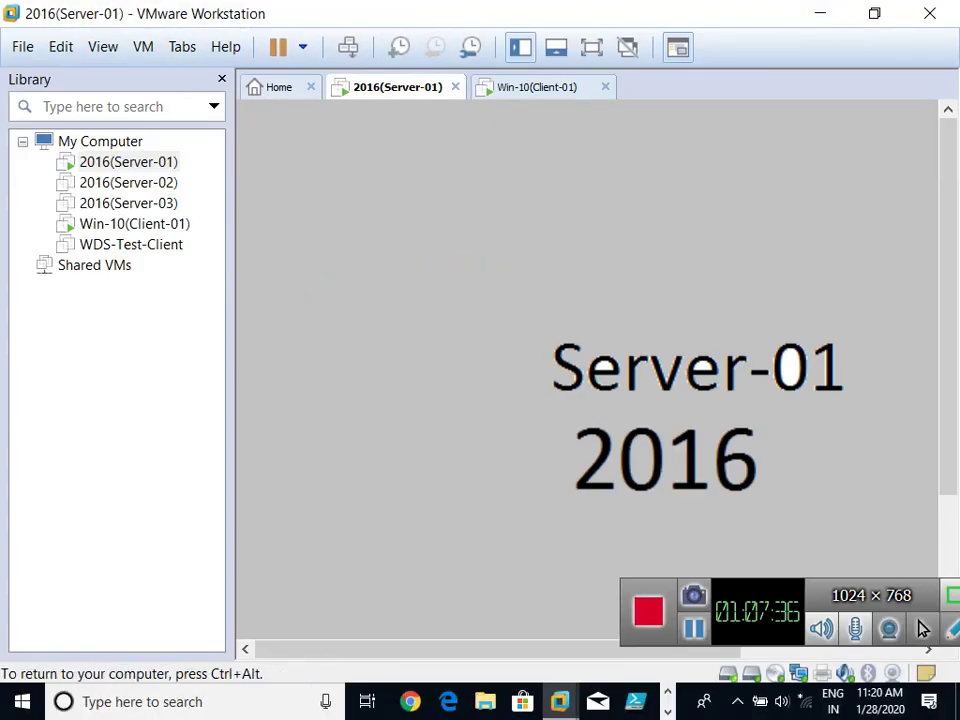
pyautogui.hotkey('ctrl', 'alt', 'Return')
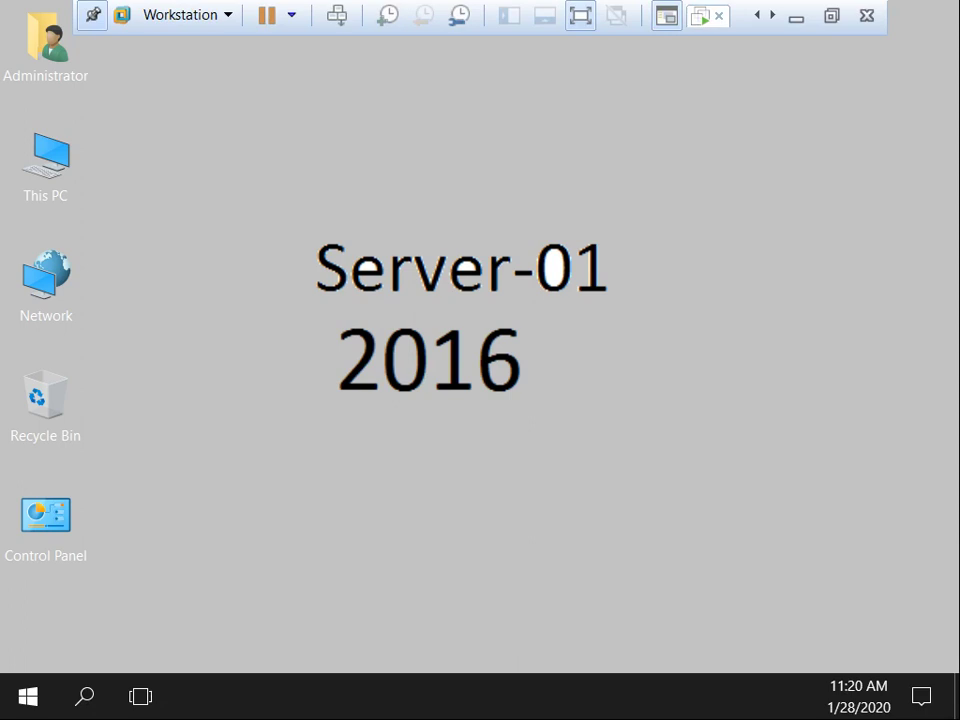
pyautogui.rightClick(296, 141)
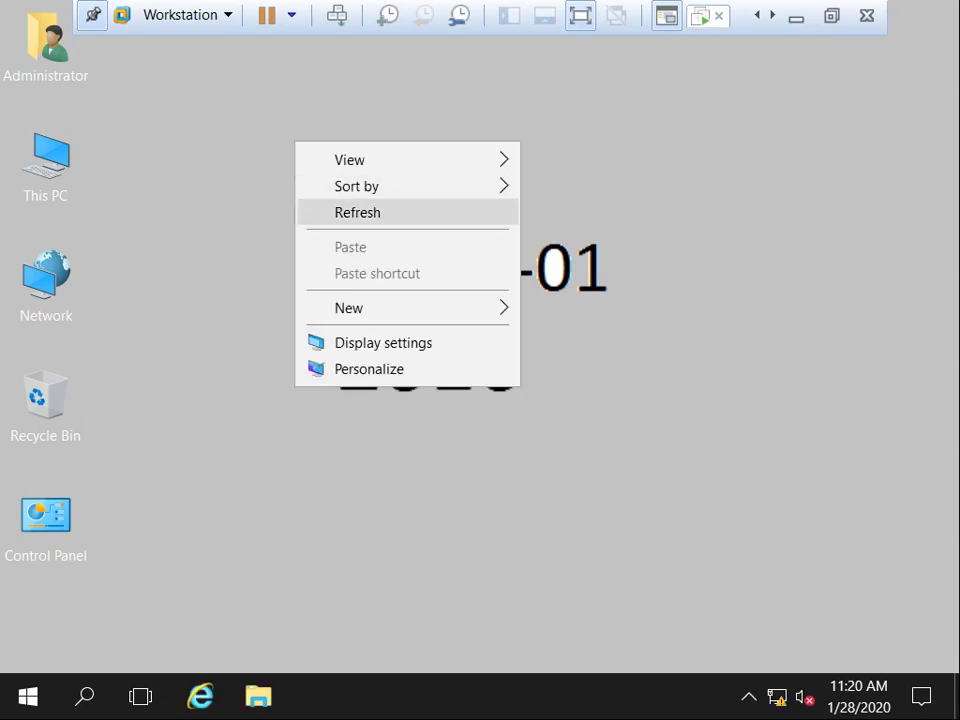
pyautogui.click(357, 212)
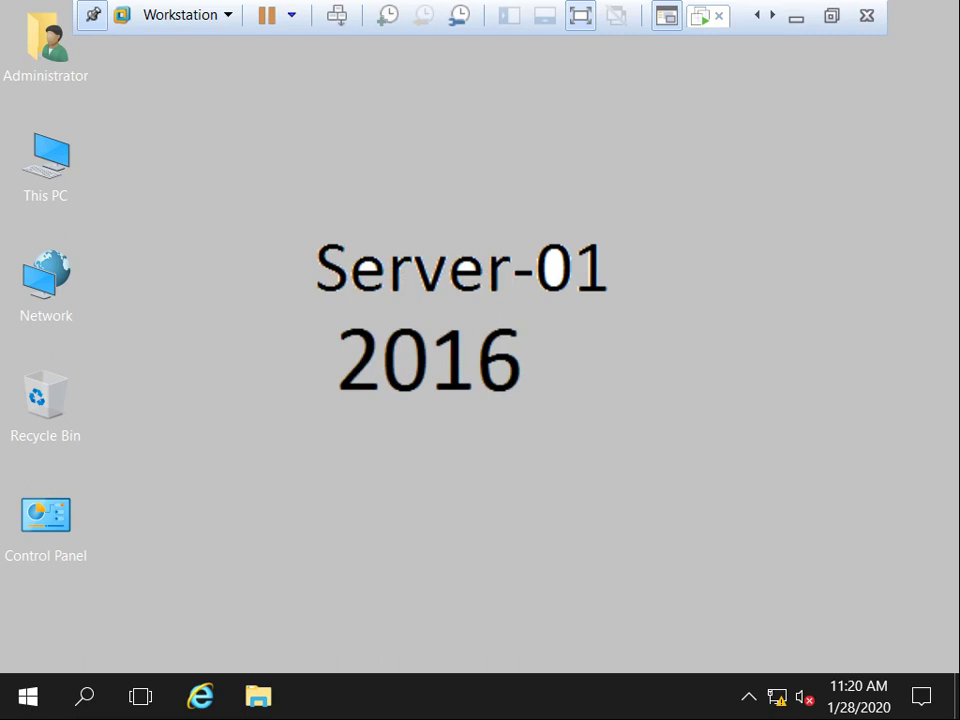
pyautogui.rightClick(311, 264)
pyautogui.rightClick(275, 214)
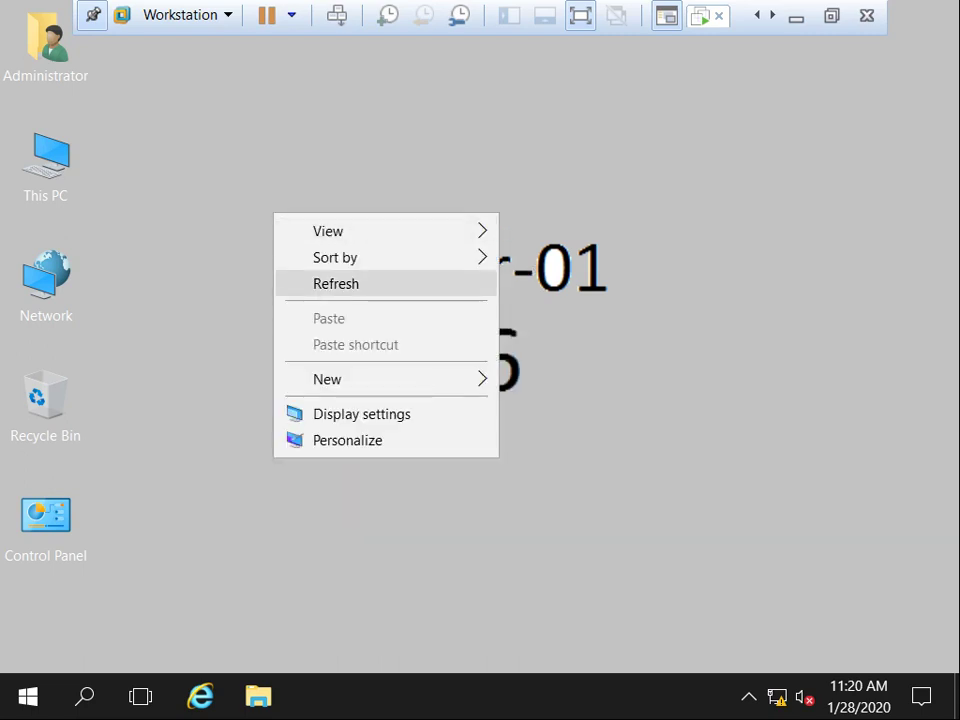
pyautogui.rightClick(283, 214)
pyautogui.rightClick(288, 220)
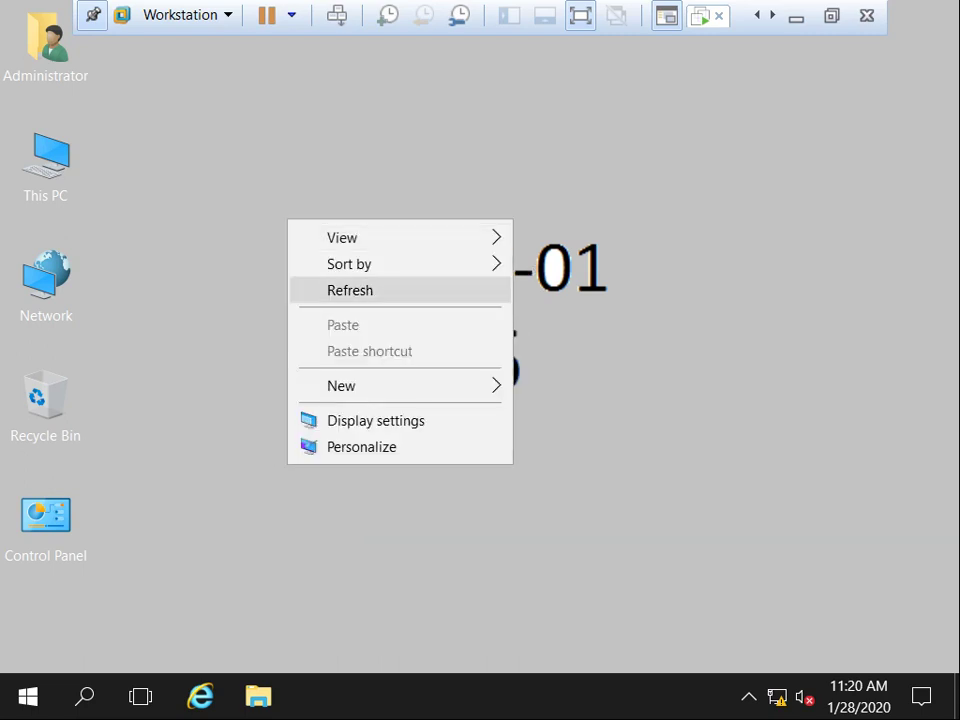
pyautogui.click(349, 290)
pyautogui.rightClick(270, 193)
pyautogui.click(331, 264)
pyautogui.rightClick(296, 214)
pyautogui.click(358, 285)
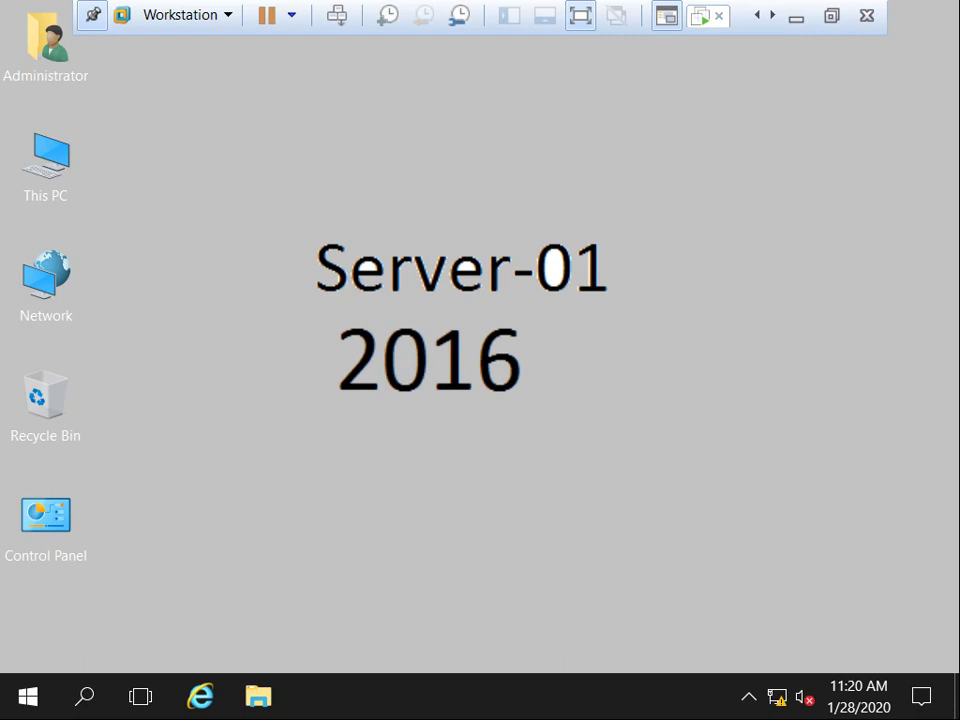
pyautogui.rightClick(366, 266)
pyautogui.click(405, 334)
pyautogui.rightClick(326, 229)
pyautogui.click(370, 300)
pyautogui.rightClick(258, 192)
pyautogui.click(300, 264)
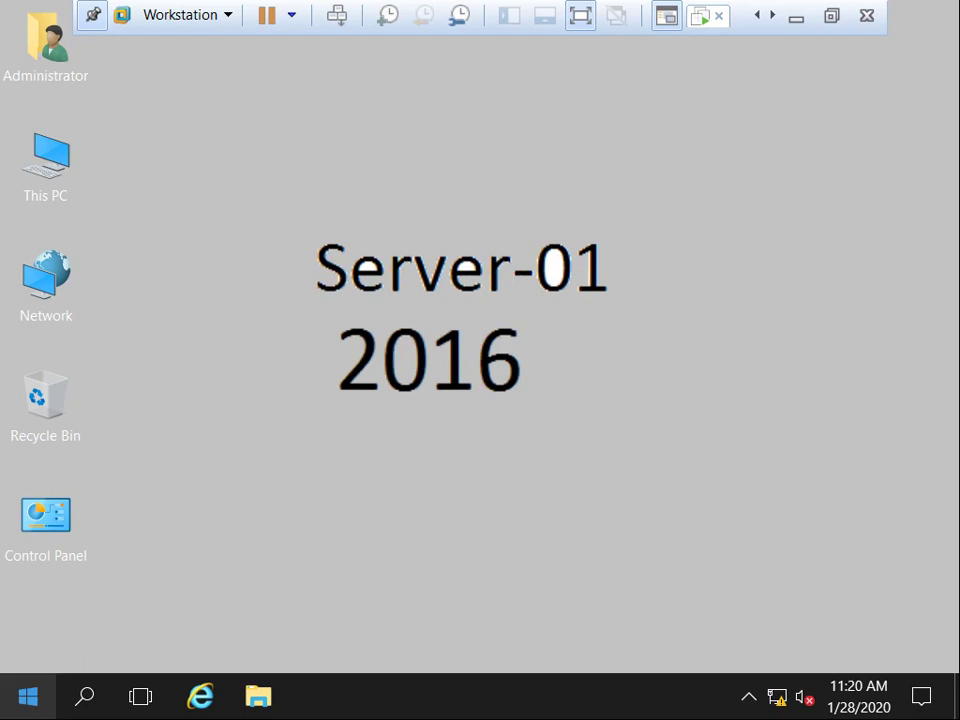
# - Open Server Manager and close the Remove Roles and Features Wizard once the DHCP Server and Hyper-V removal finishes
pyautogui.press('super')
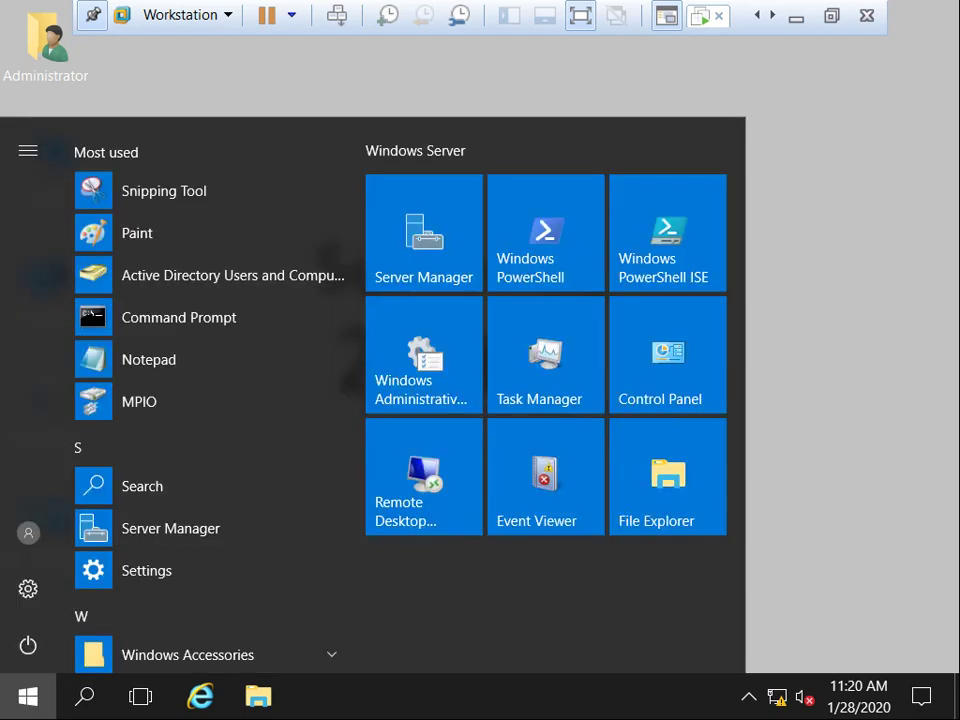
pyautogui.click(423, 232)
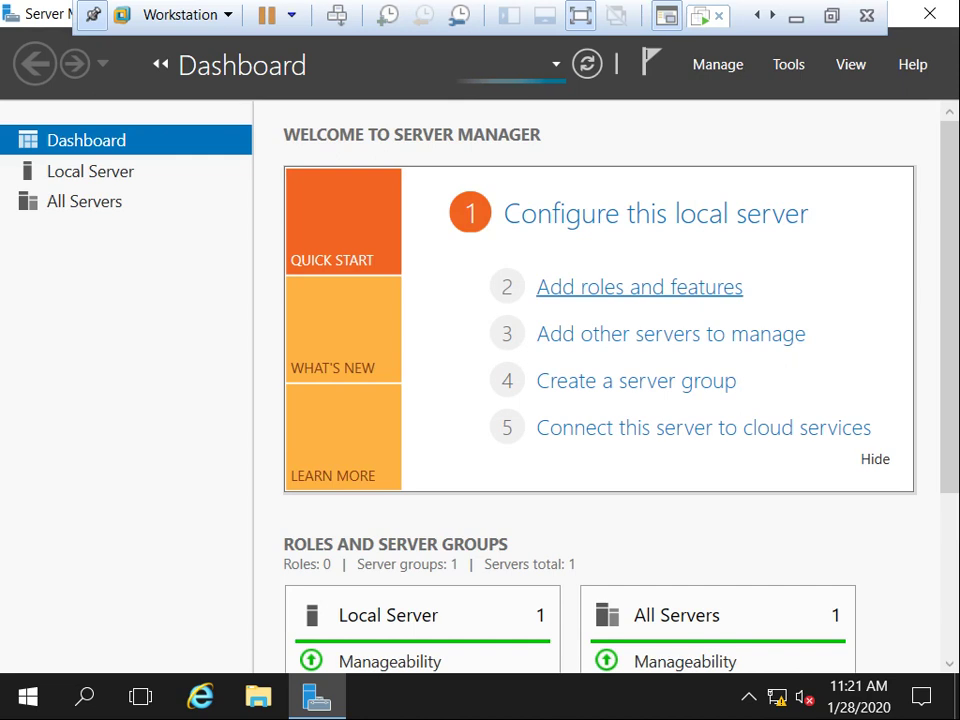
pyautogui.click(640, 287)
pyautogui.press('Return')
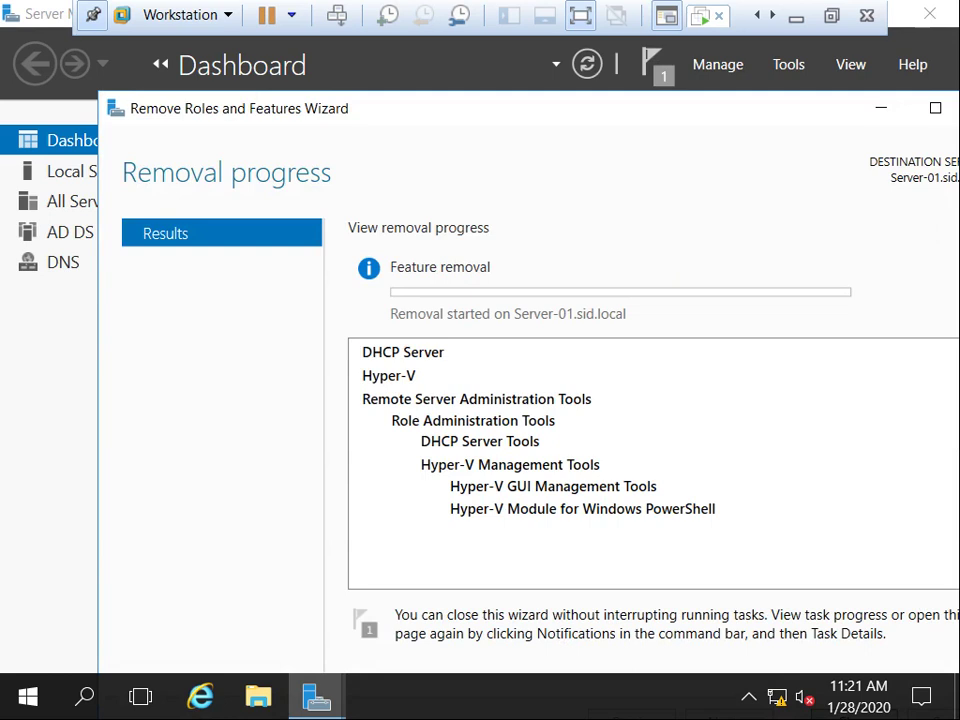
pyautogui.moveTo(447, 104); pyautogui.dragTo(371, 55)
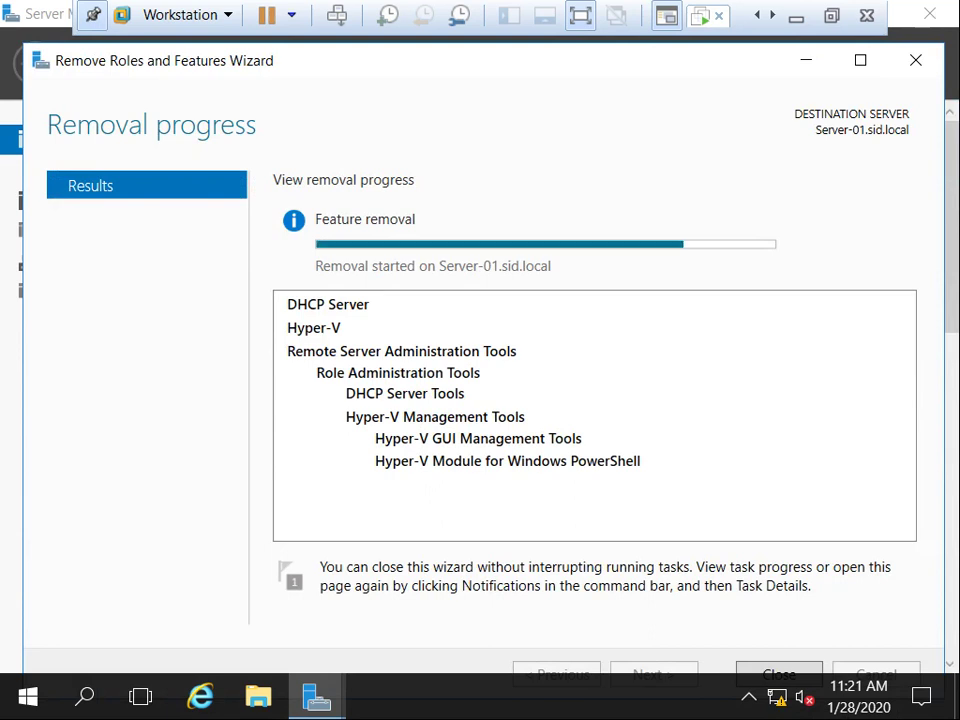
pyautogui.moveTo(377, 56); pyautogui.dragTo(368, 23)
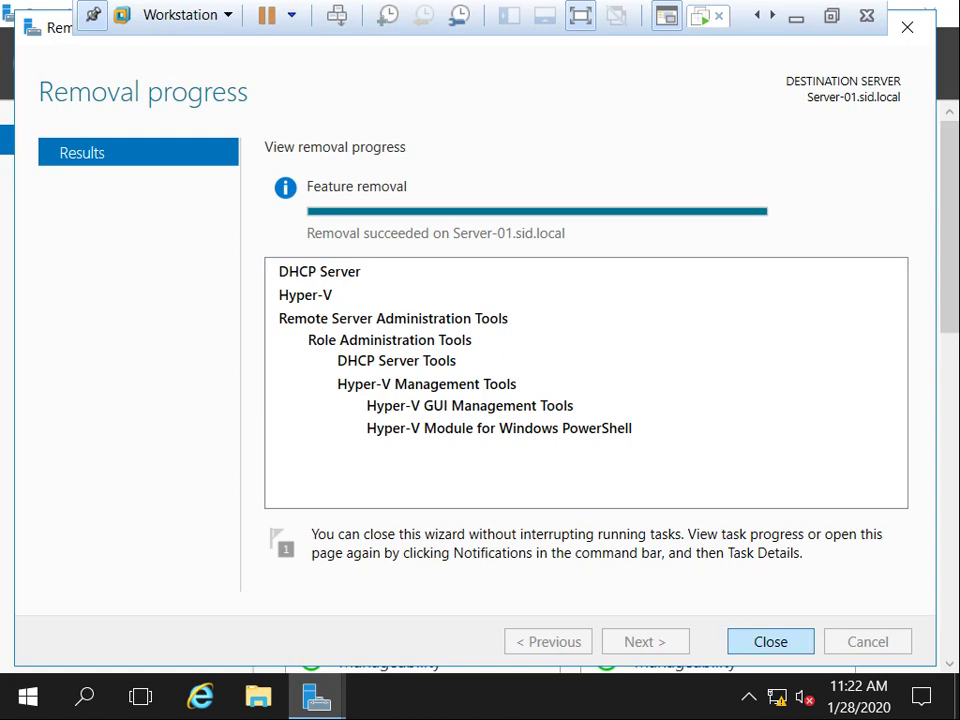
pyautogui.click(770, 641)
# - Start adding roles and features, keeping the default installation type and Server-01.sid.local as the destination, up to the server roles selection
pyautogui.click(643, 285)
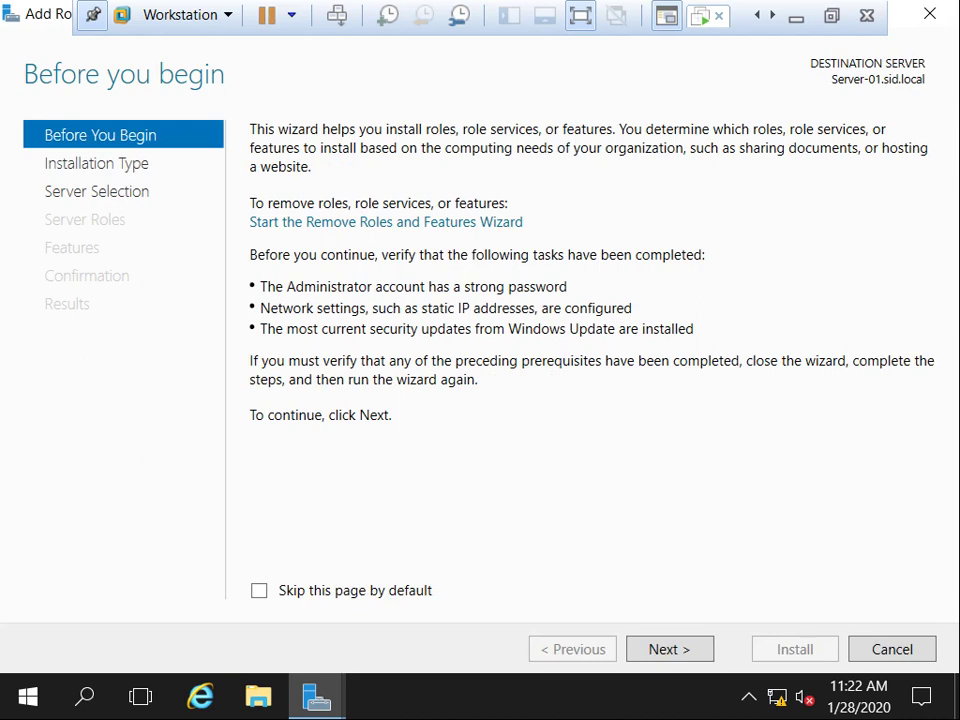
pyautogui.click(669, 649)
pyautogui.press('Return')
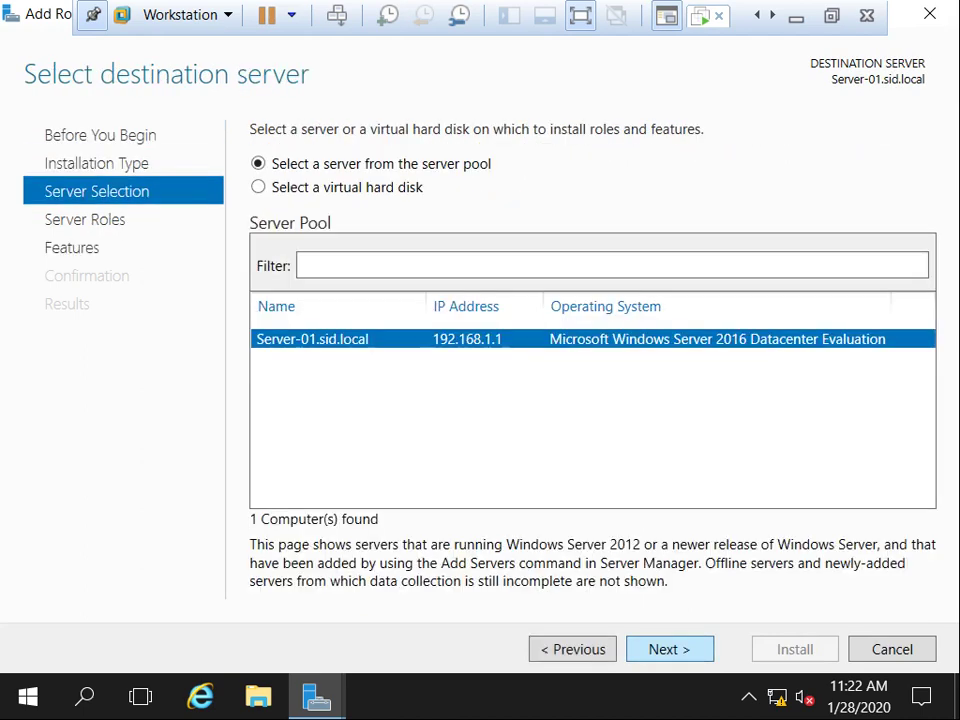
pyautogui.press('Return')
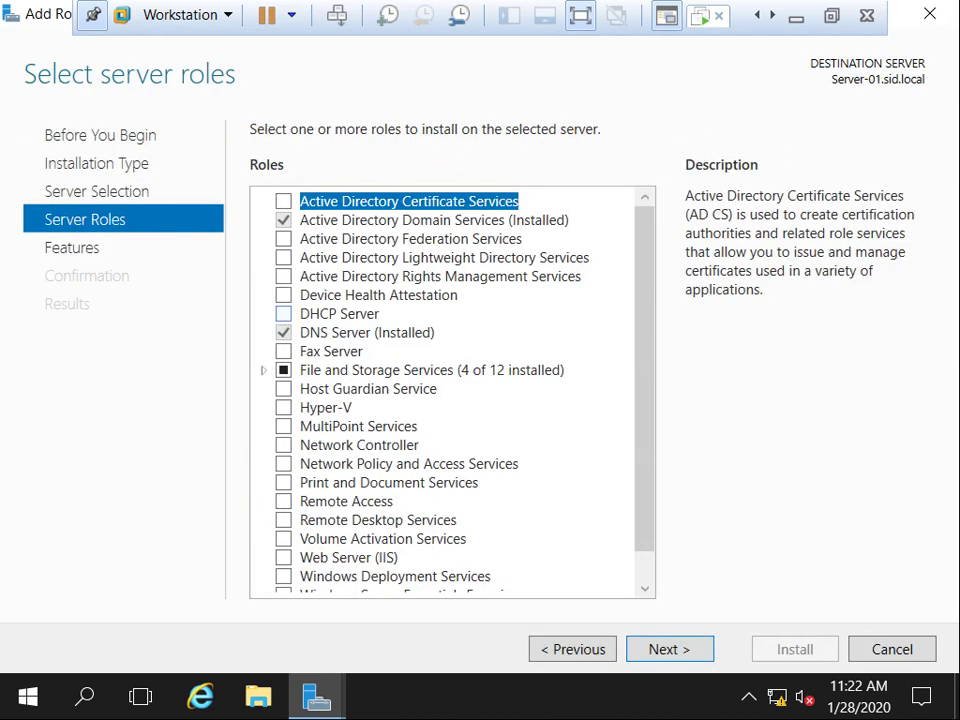
# - Select the DHCP Server role with its management tools, keep the default features, and proceed to the installation confirmation
pyautogui.click(283, 313)
pyautogui.click(551, 527)
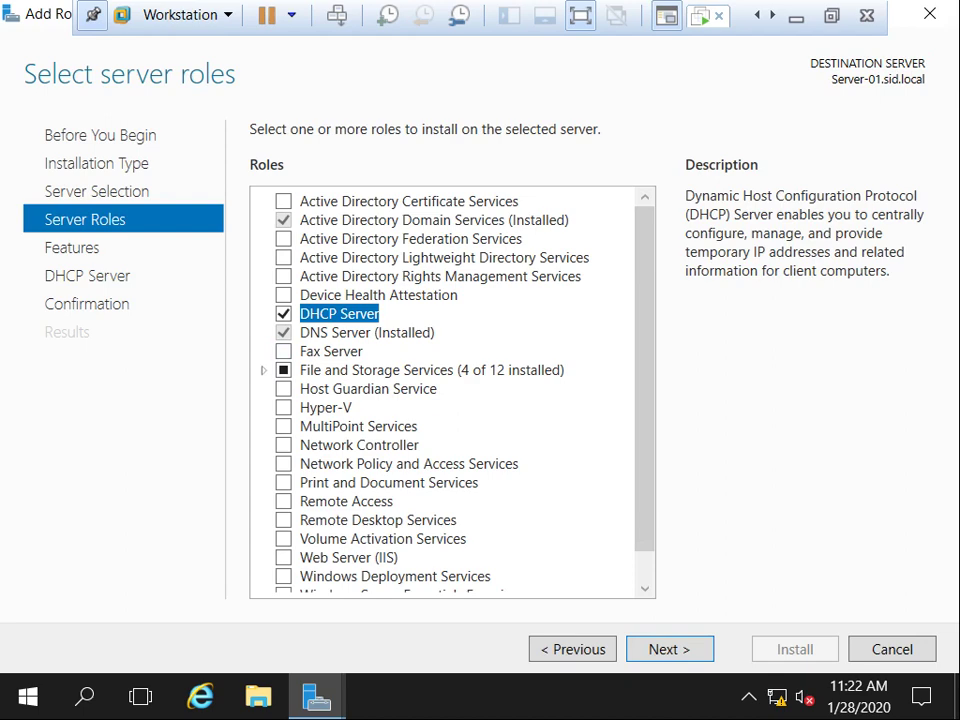
pyautogui.click(669, 649)
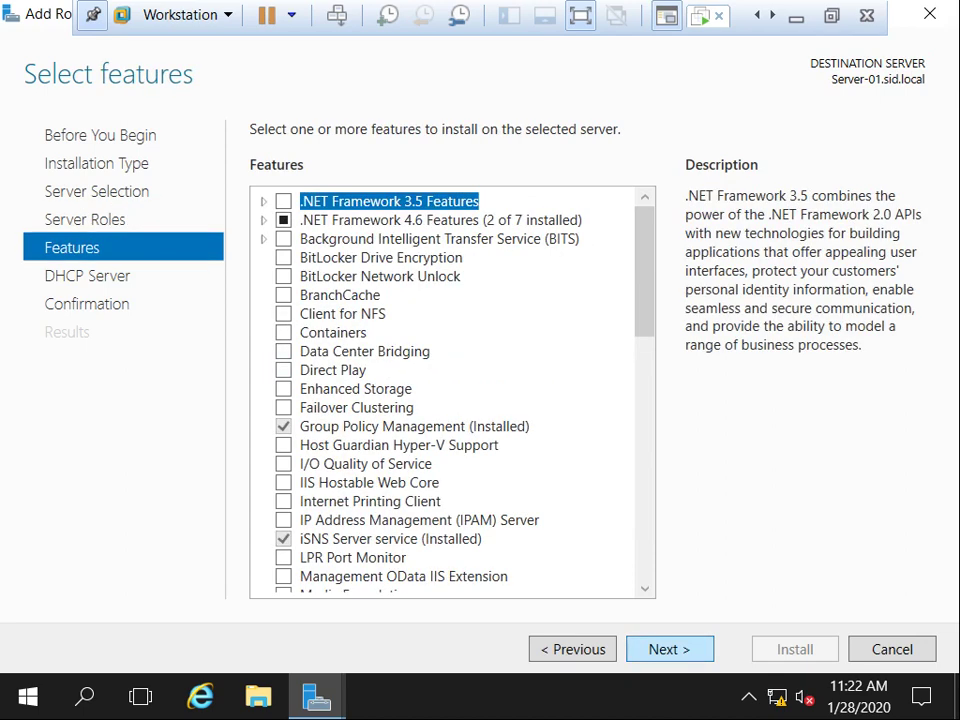
pyautogui.press('Return')
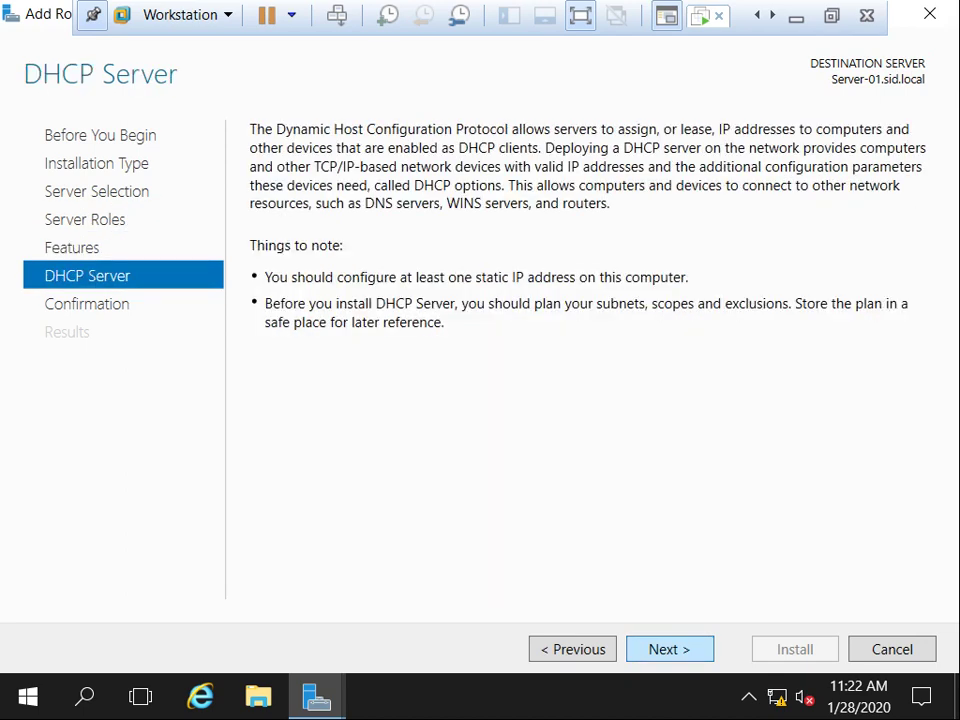
pyautogui.press('Return')
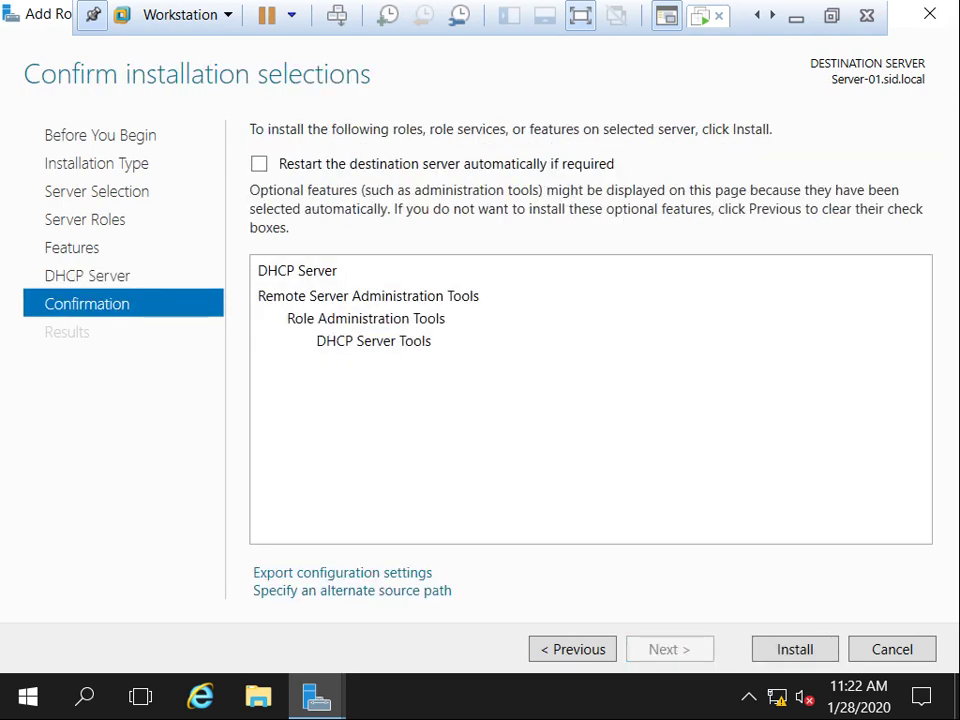
# - Allow the destination server to restart automatically if required, and start installing the DHCP Server role
pyautogui.click(259, 163)
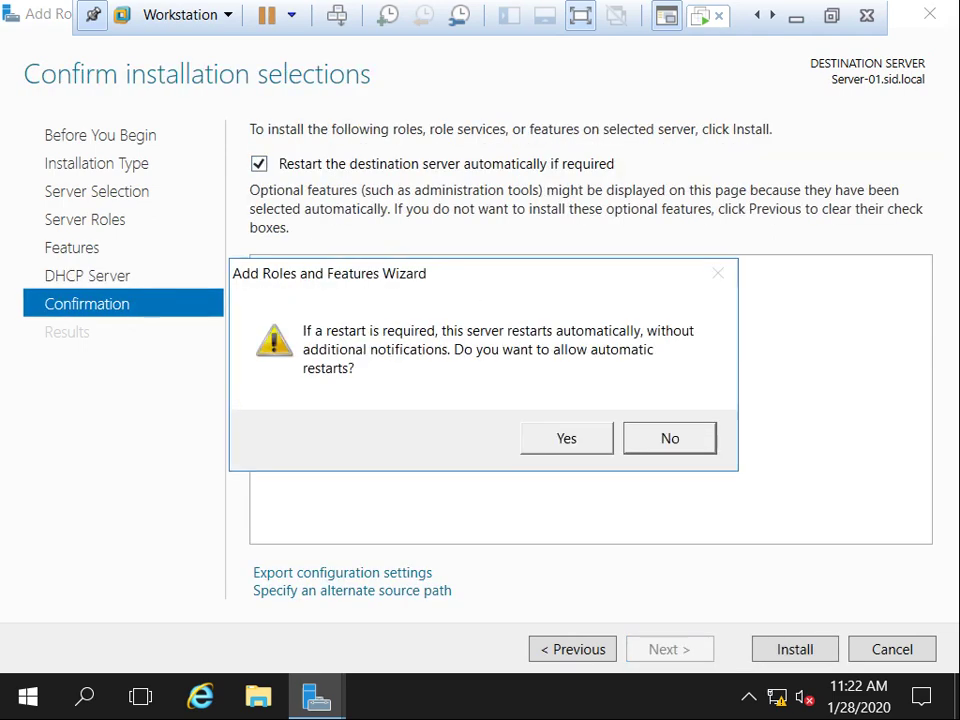
pyautogui.press('Return')
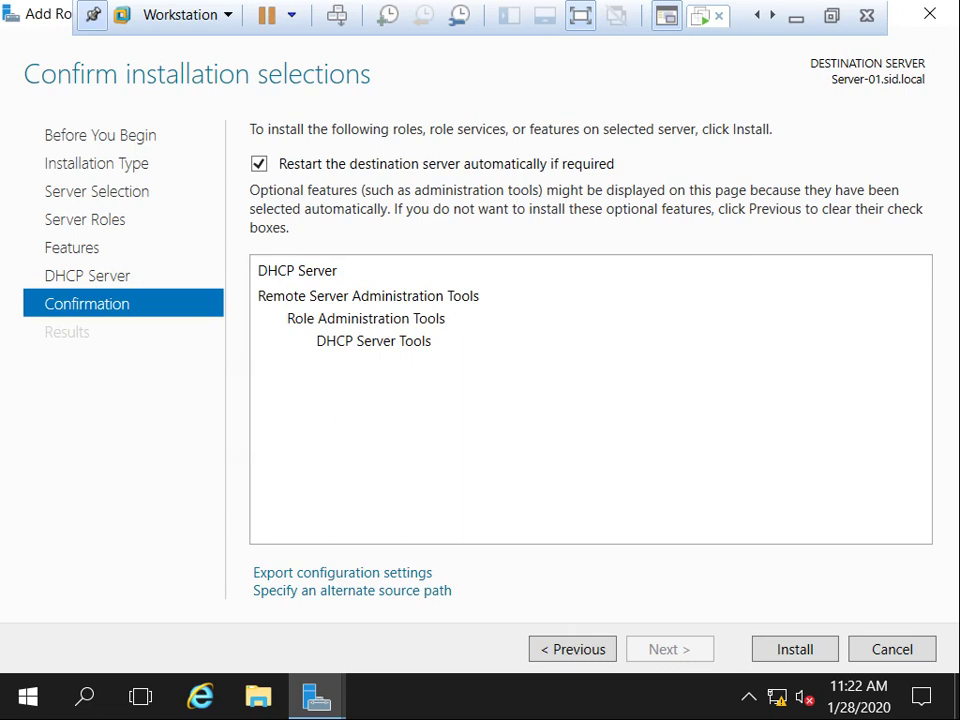
pyautogui.press('Return')
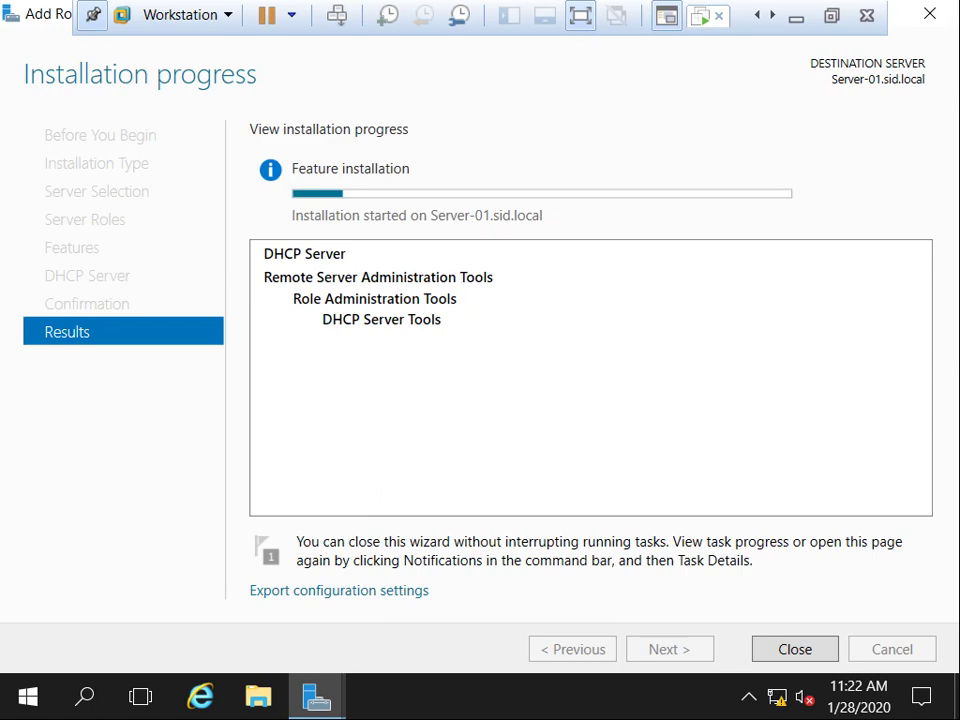
# - Switch to the Win-10(Client-01) virtual machine in full screen, sign in with the account password, and decline the VMware Tools log-off
pyautogui.click(832, 15)
pyautogui.click(545, 87)
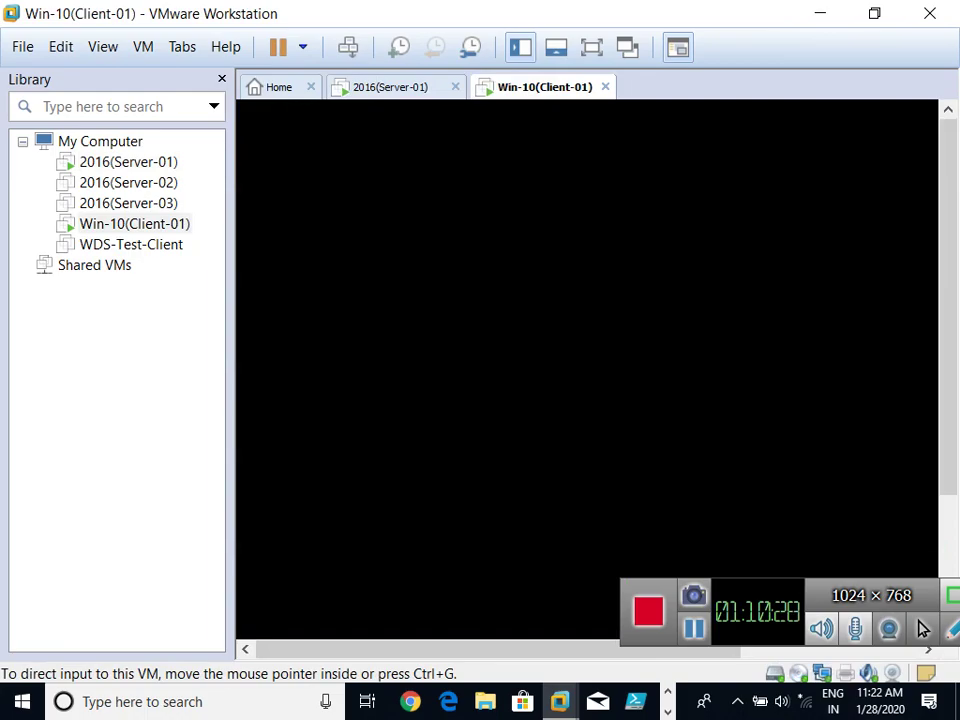
pyautogui.hotkey('ctrl', 'alt', 'Return')
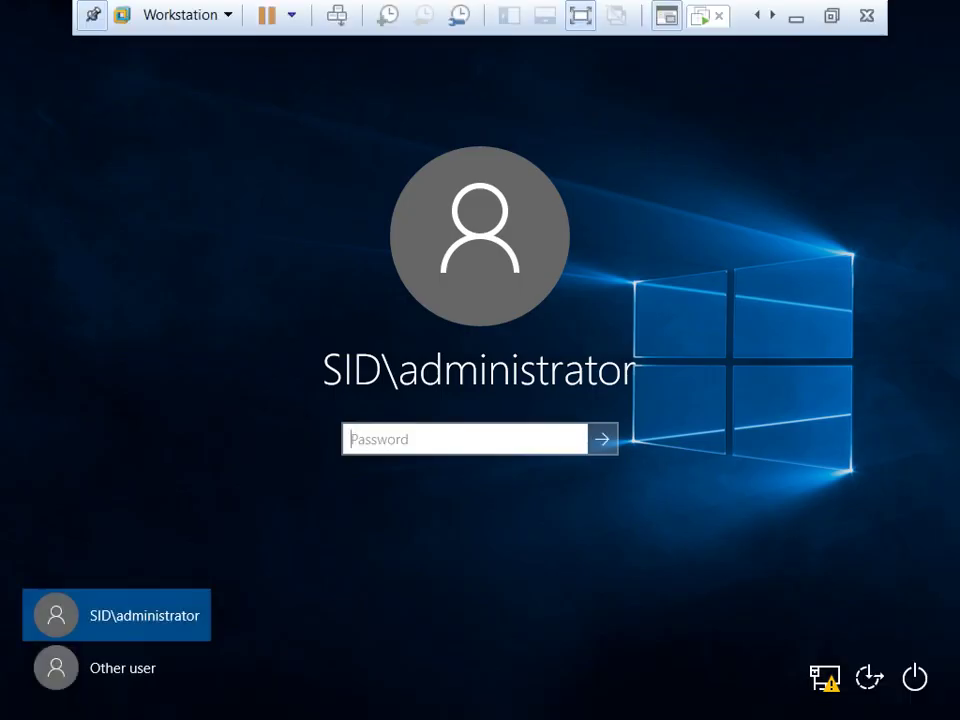
pyautogui.write('*******')
pyautogui.press('Return')
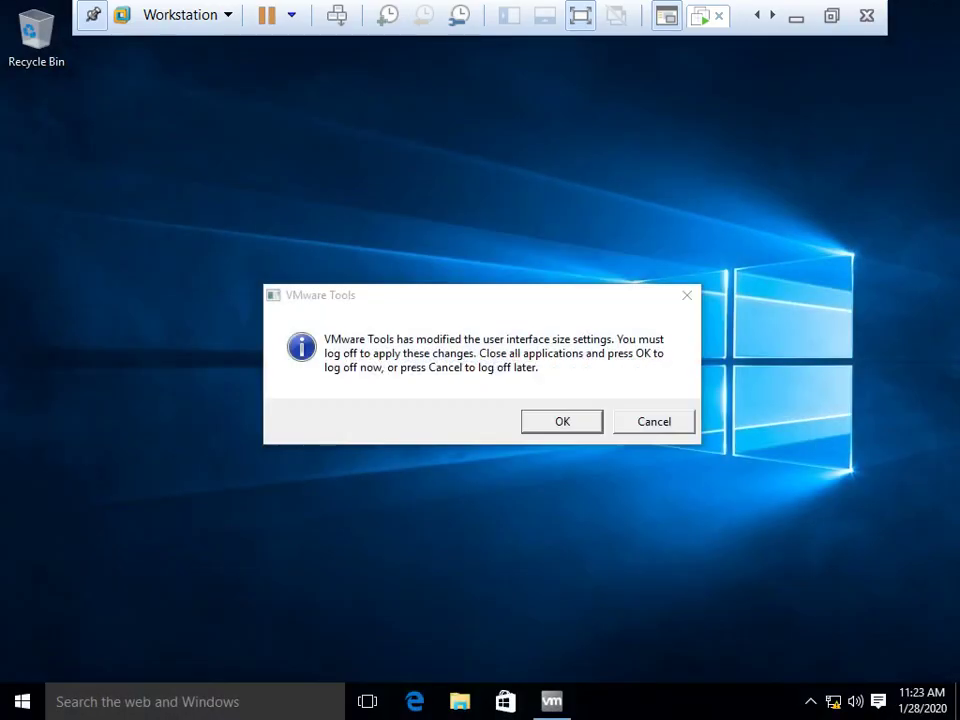
pyautogui.click(653, 421)
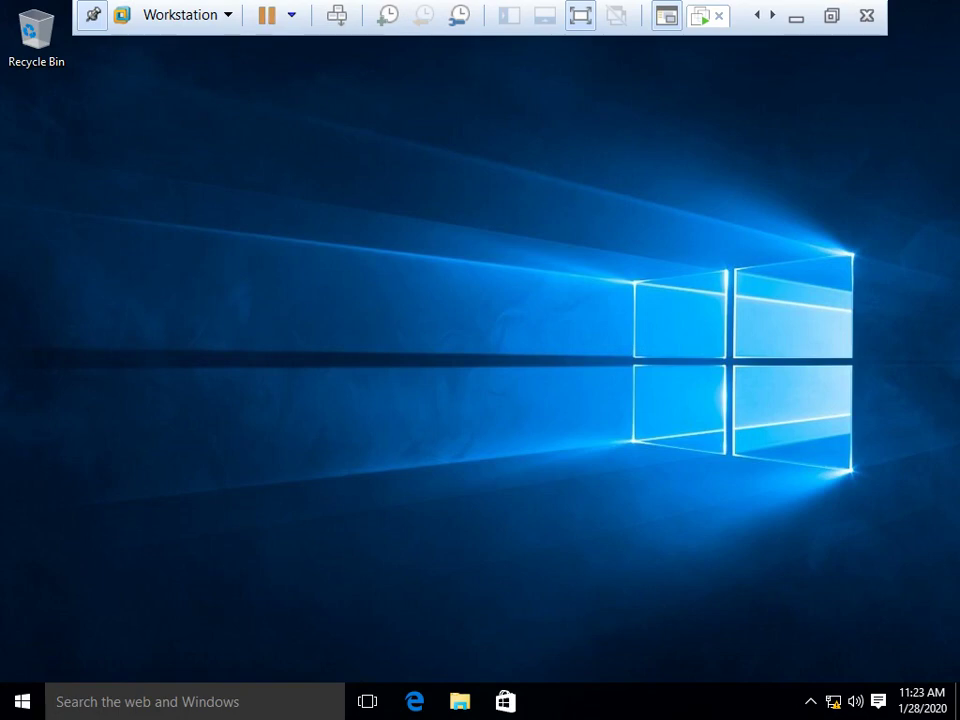
# - View the contents of Local Disk (C:) on the client in File Explorer, and close the window
pyautogui.press('super+e')
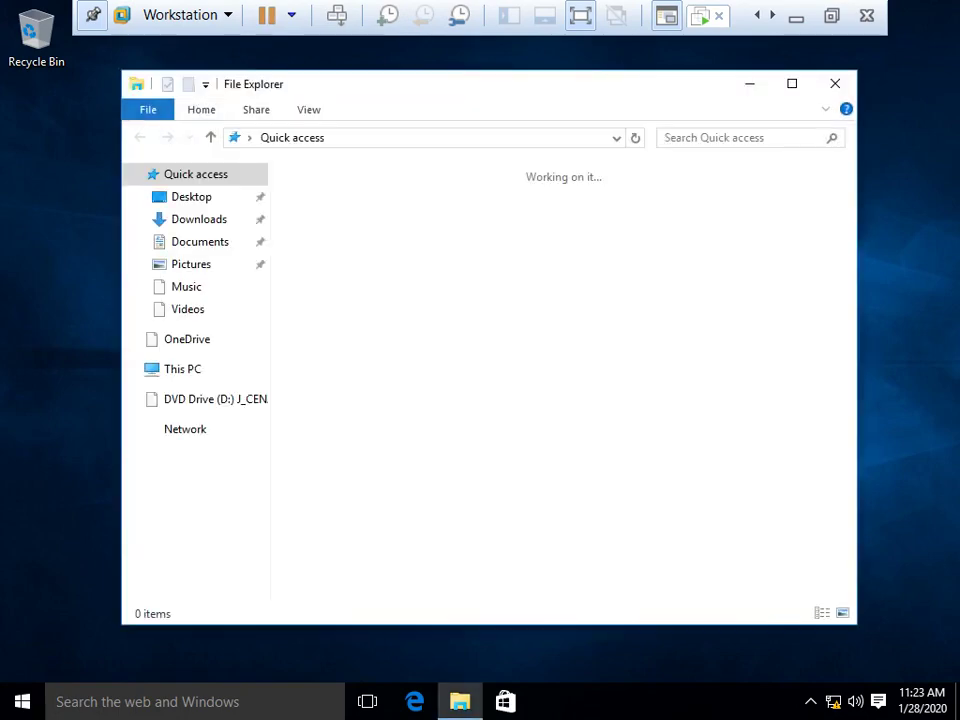
pyautogui.click(182, 369)
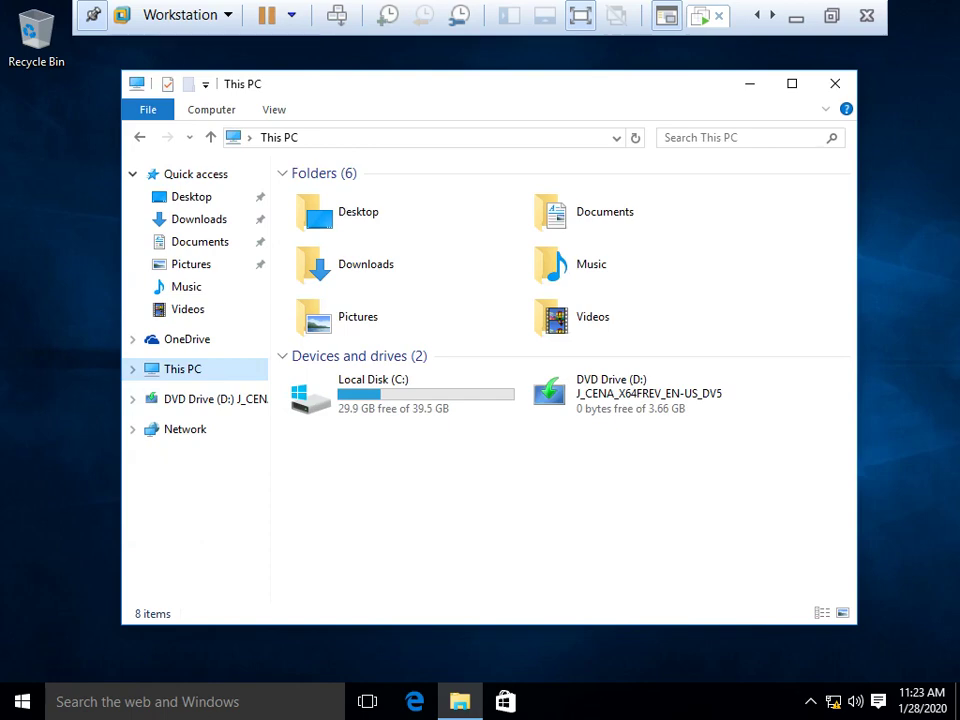
pyautogui.doubleClick(402, 394)
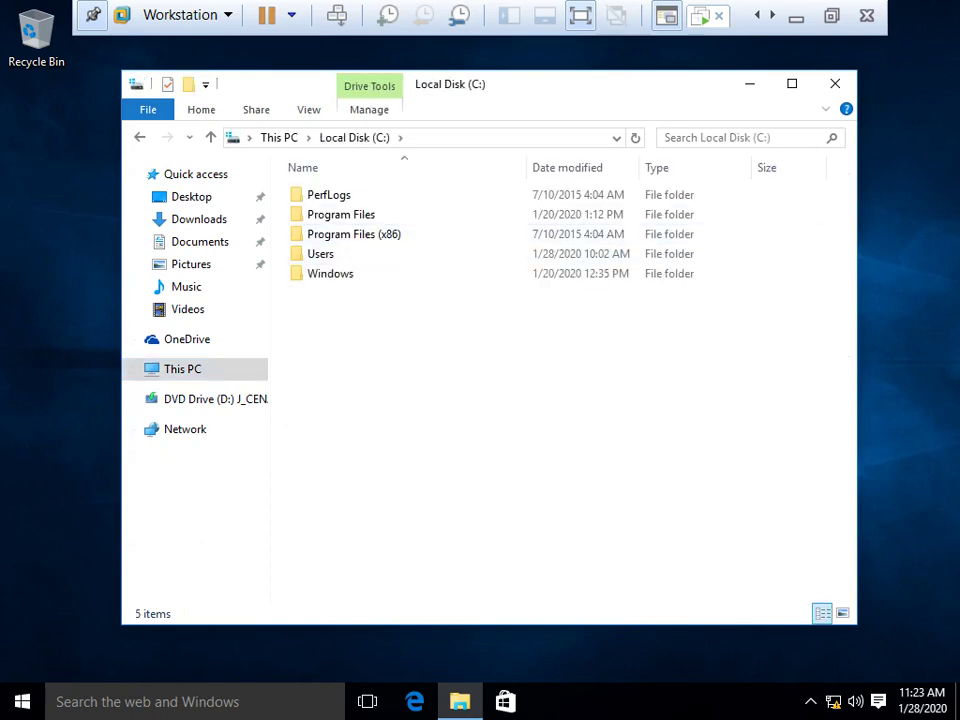
pyautogui.click(835, 84)
# - Check the role installation progress on Server-01, and return to the Win-10(Client-01) virtual machine in full screen
pyautogui.hotkey('ctrl', 'alt', 'Return')
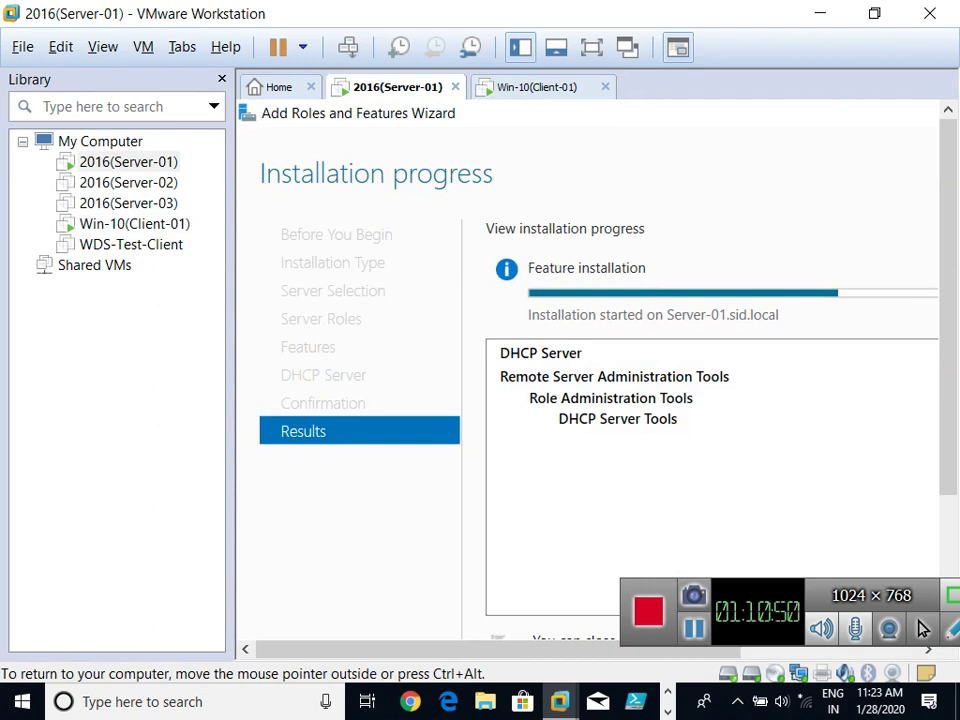
pyautogui.hotkey('ctrl', 'alt', 'Right')
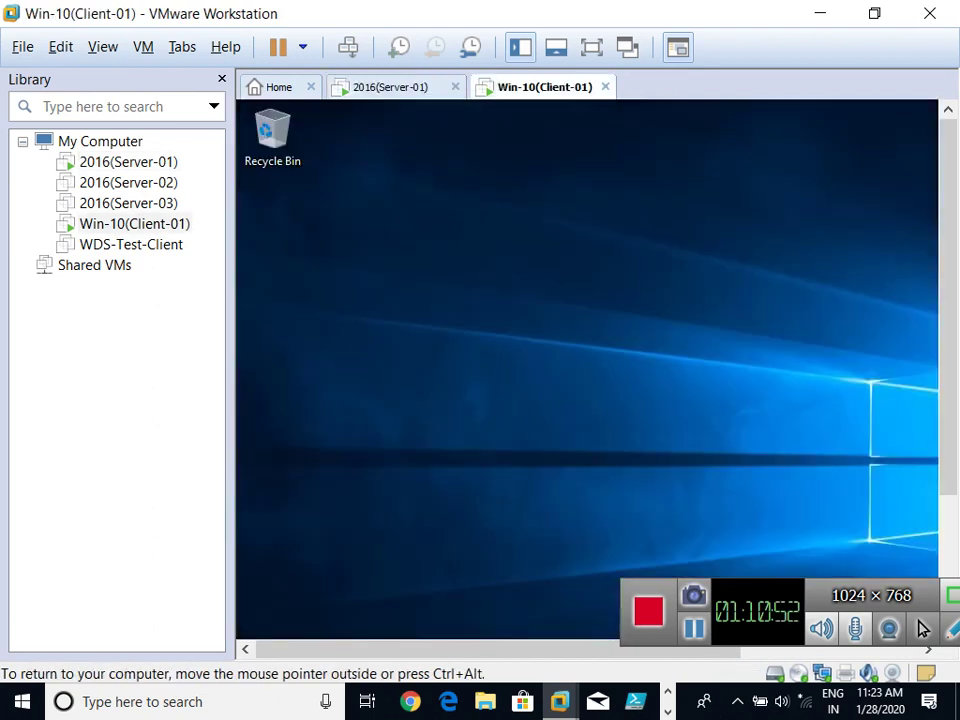
pyautogui.hotkey('ctrl', 'alt', 'Return')
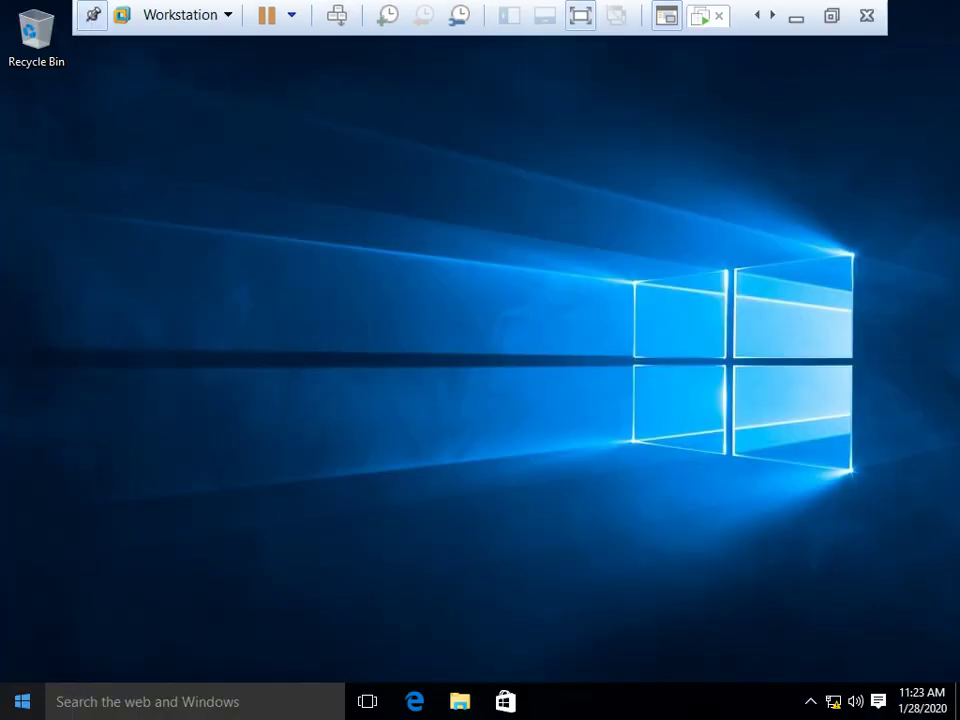
# - Run mspaint on the client and start a text box near the upper part of the blank Paint canvas
pyautogui.press('super')
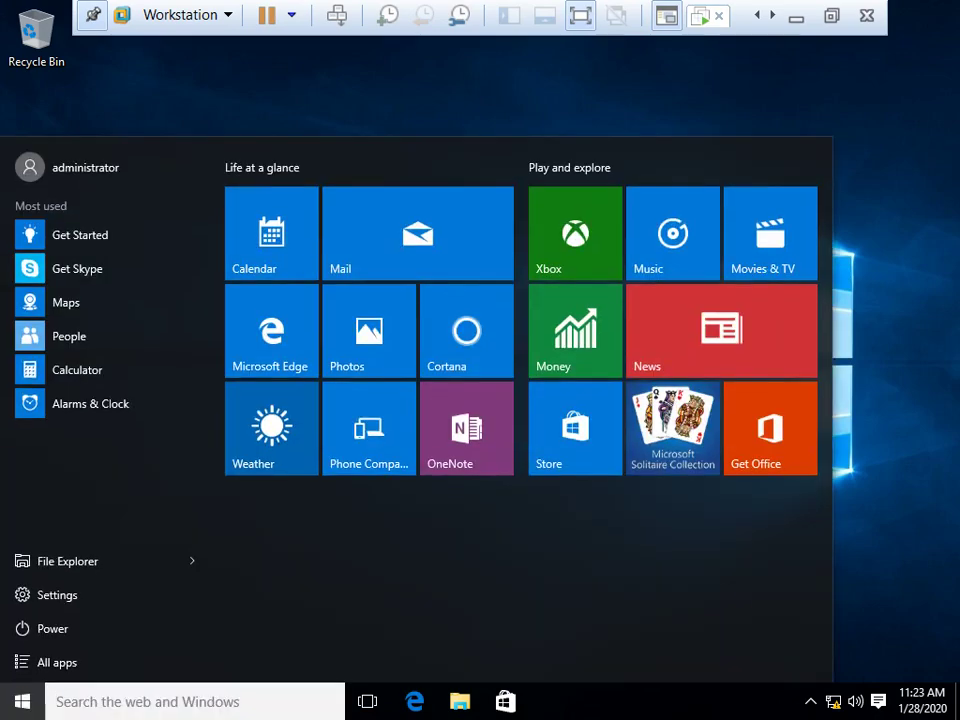
pyautogui.press('Escape')
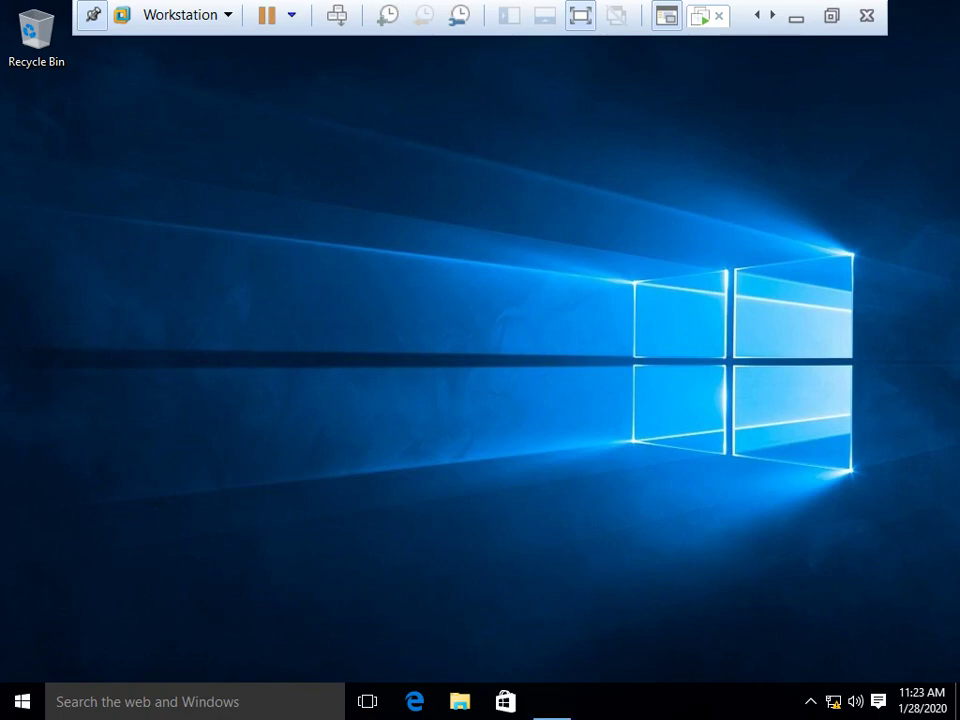
pyautogui.press('super+r')
pyautogui.write('mspaint')
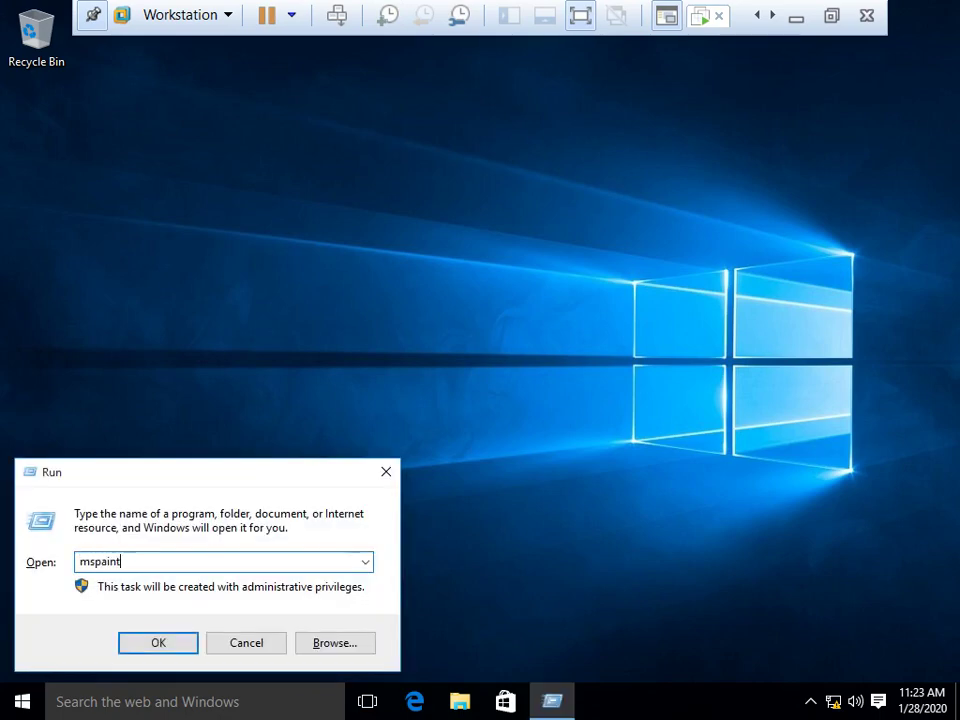
pyautogui.press('Return')
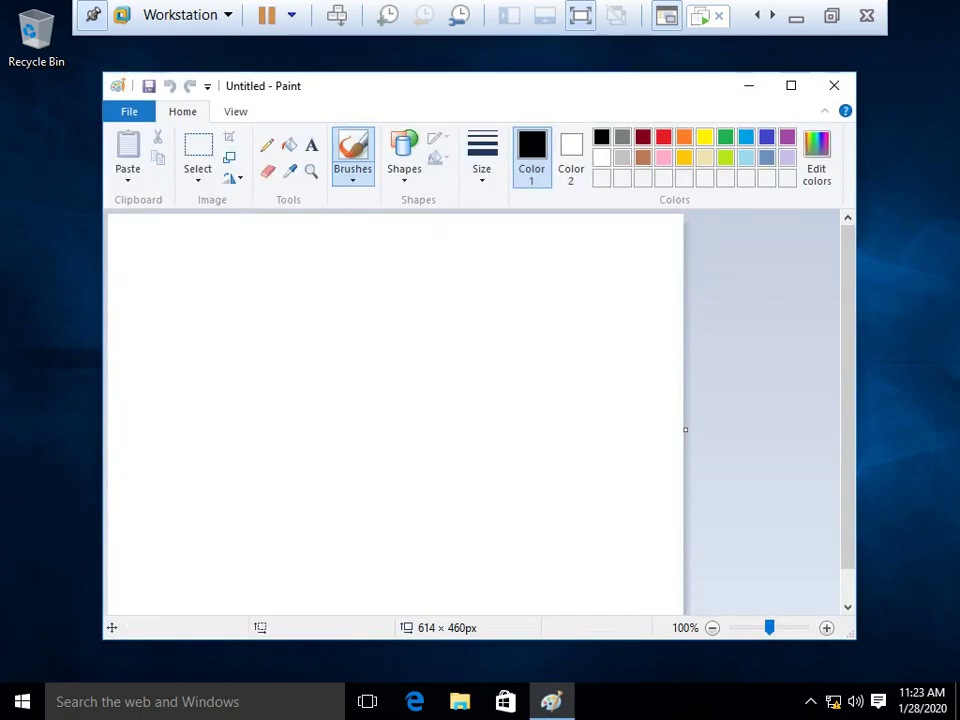
pyautogui.click(311, 145)
pyautogui.click(290, 326)
pyautogui.hotkey('ctrl', 'i')
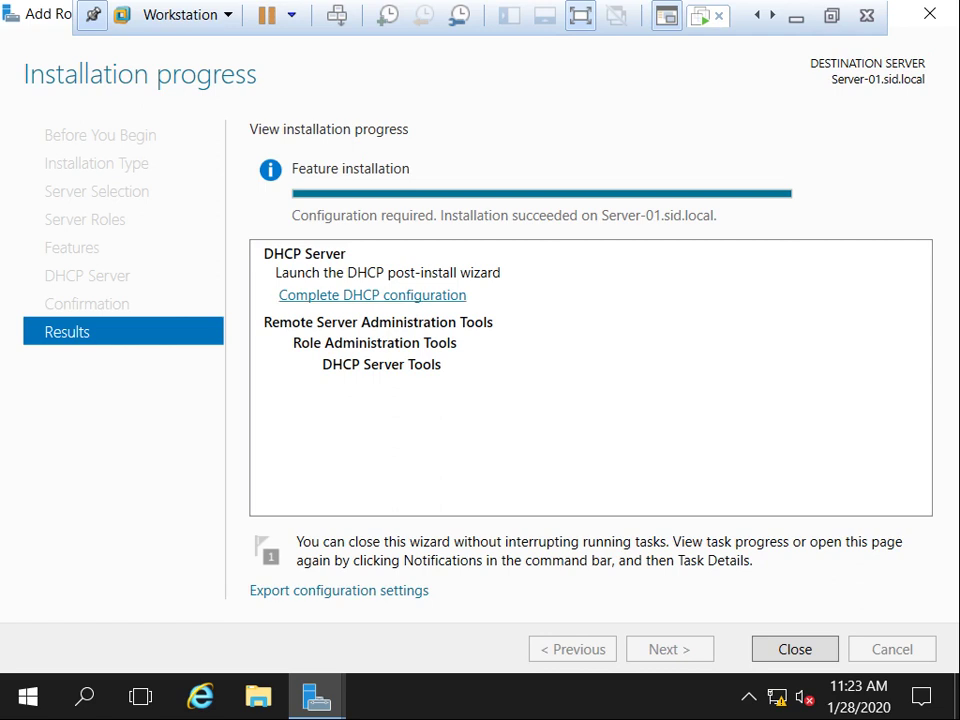
# - Complete the DHCP post-install configuration on Server-01 using the SID\Administrator credentials, and close both wizards
pyautogui.click(372, 295)
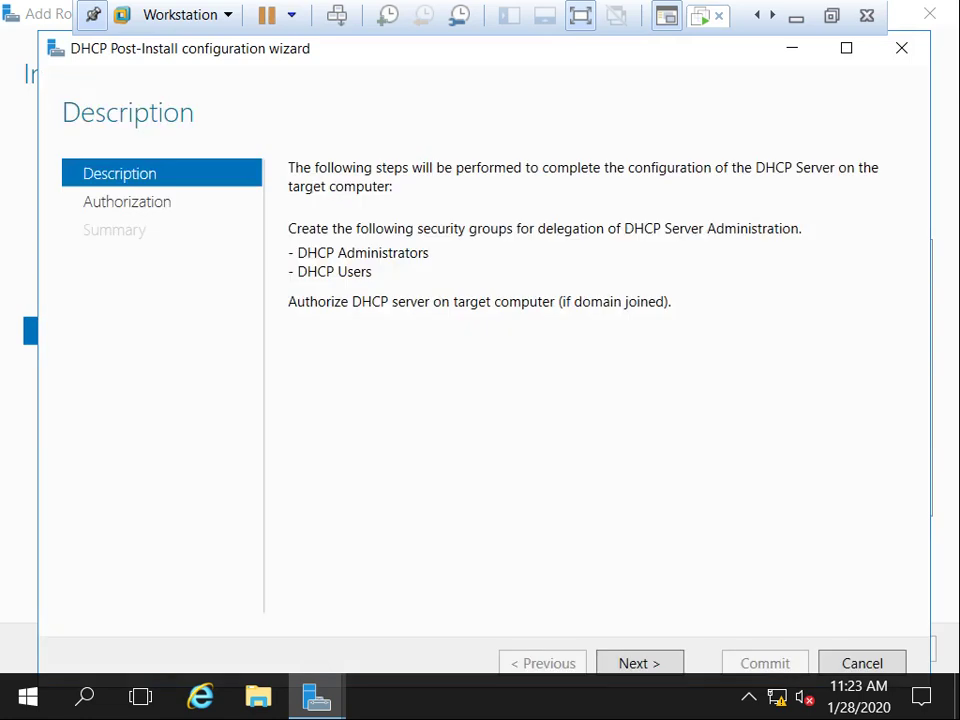
pyautogui.press('super+Up')
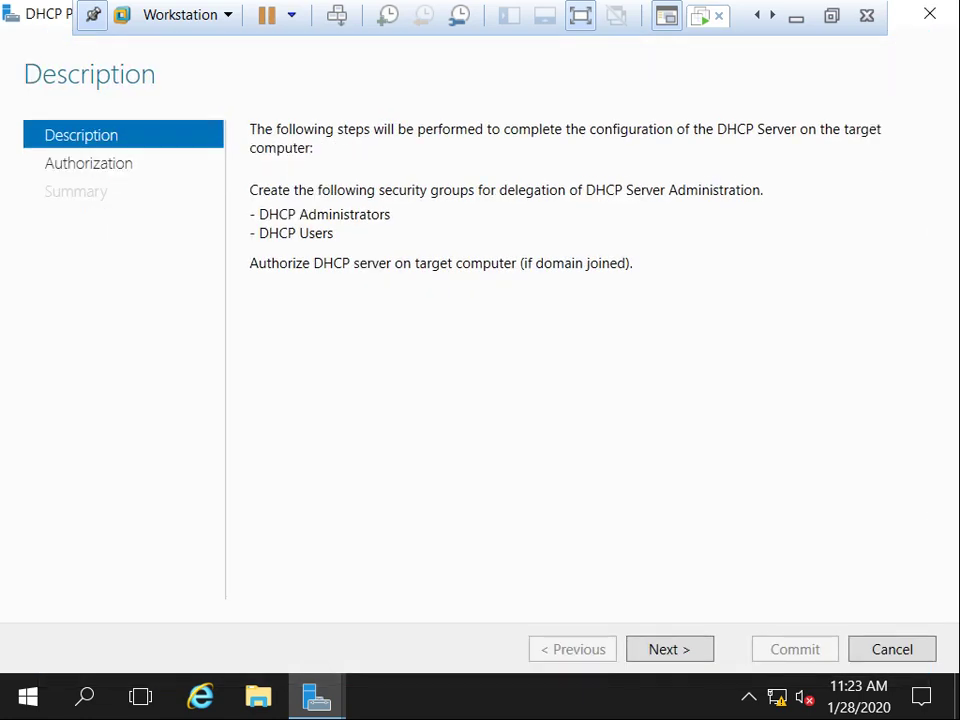
pyautogui.press('Return')
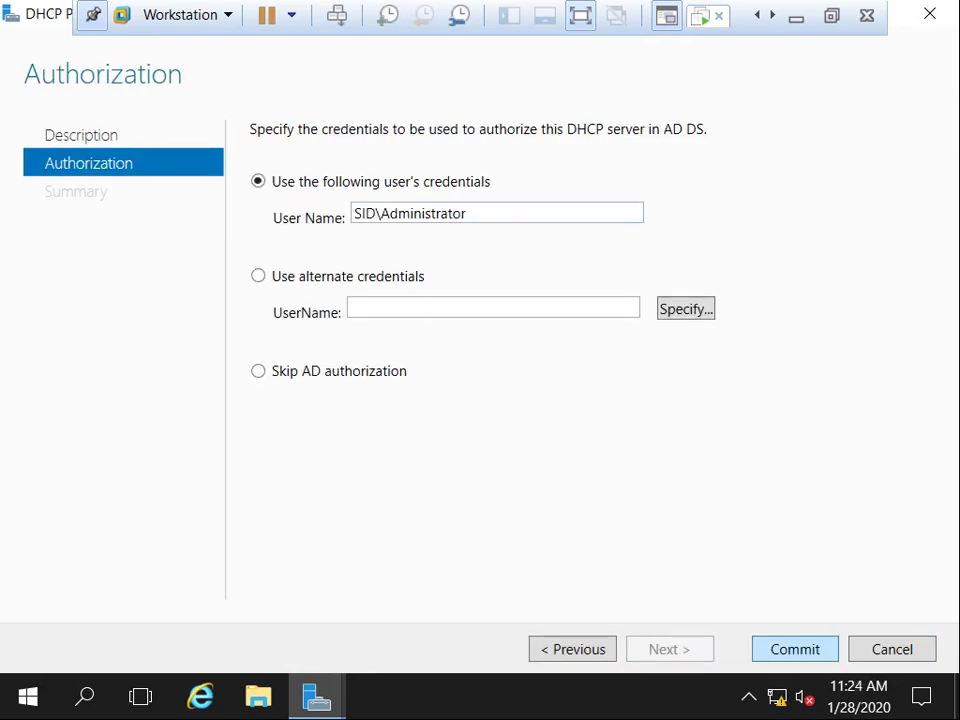
pyautogui.press('Return')
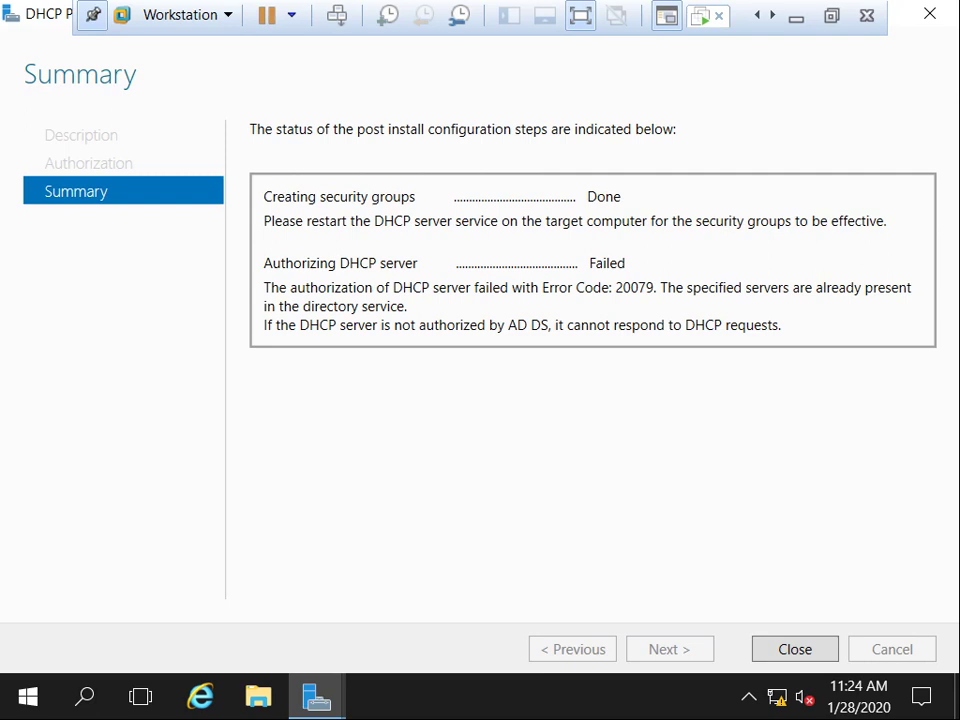
pyautogui.click(794, 648)
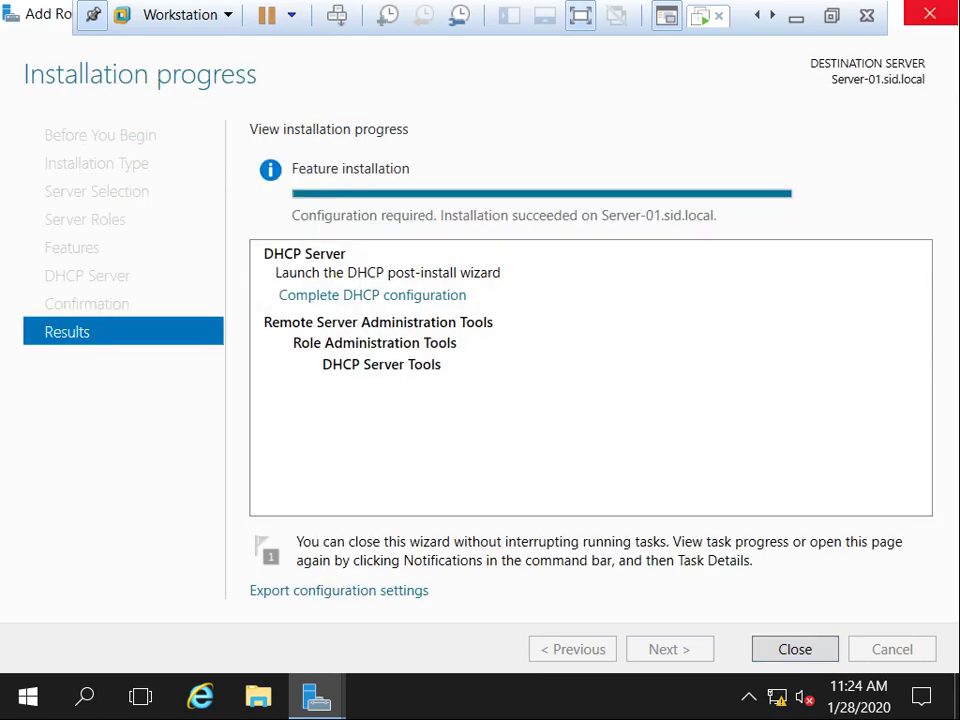
pyautogui.click(930, 13)
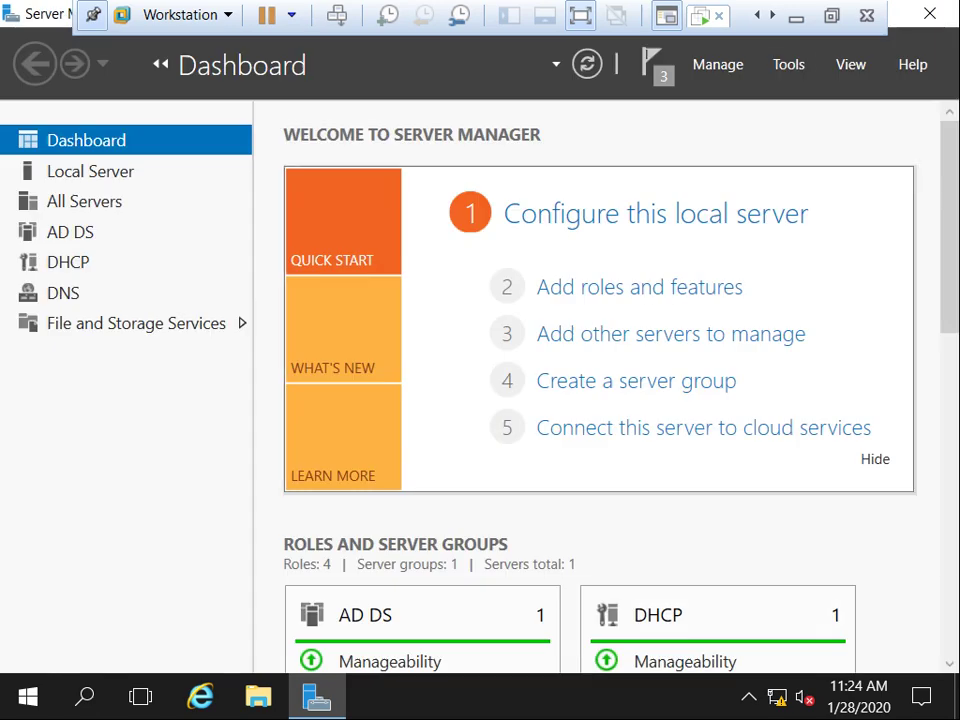
# - Open the DHCP management console from Server Manager, maximize it, widen the console tree and expand server-01.sid.local
pyautogui.click(788, 64)
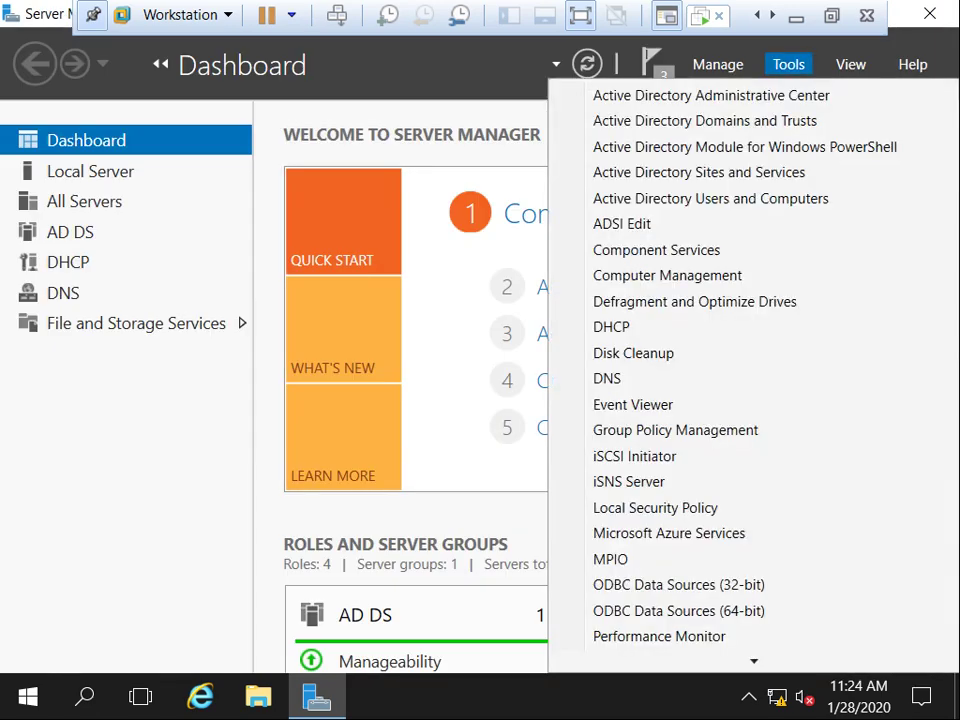
pyautogui.press('Escape')
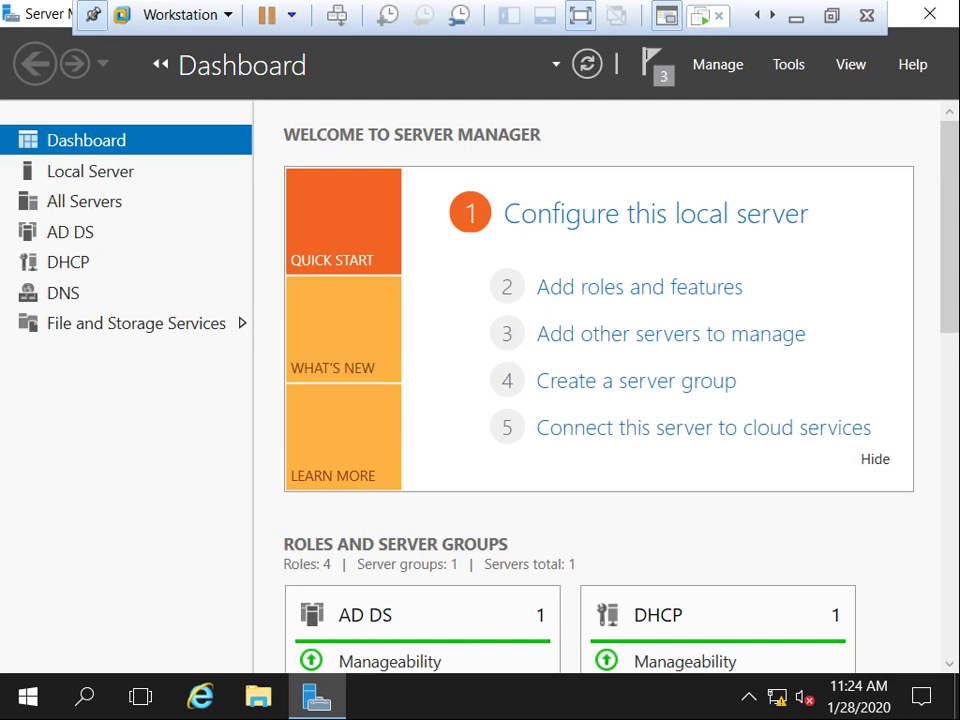
pyautogui.click(788, 64)
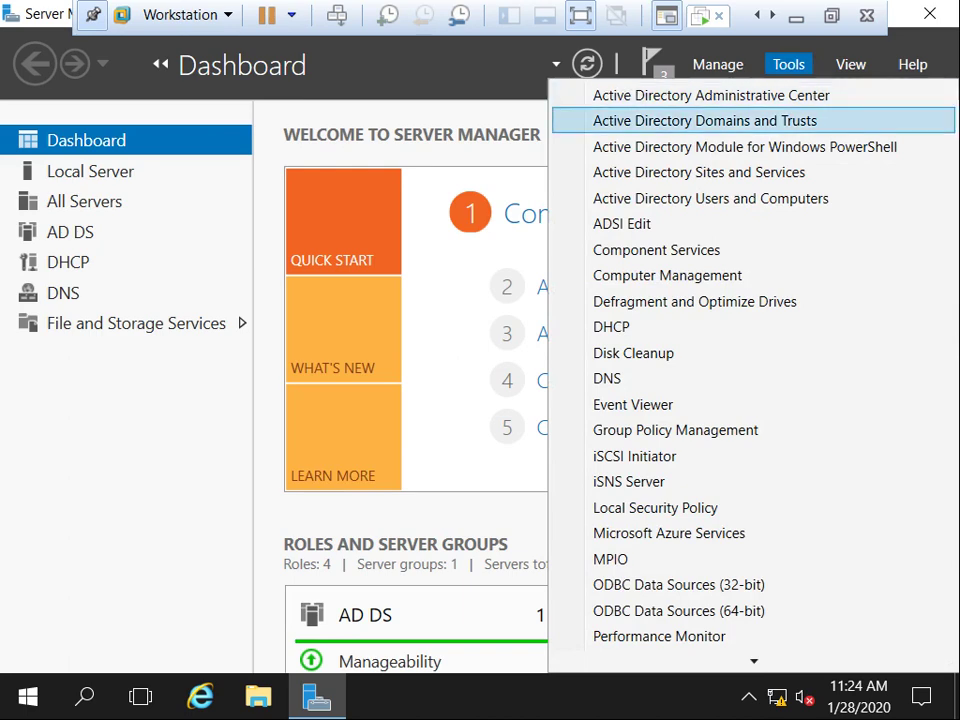
pyautogui.click(670, 328)
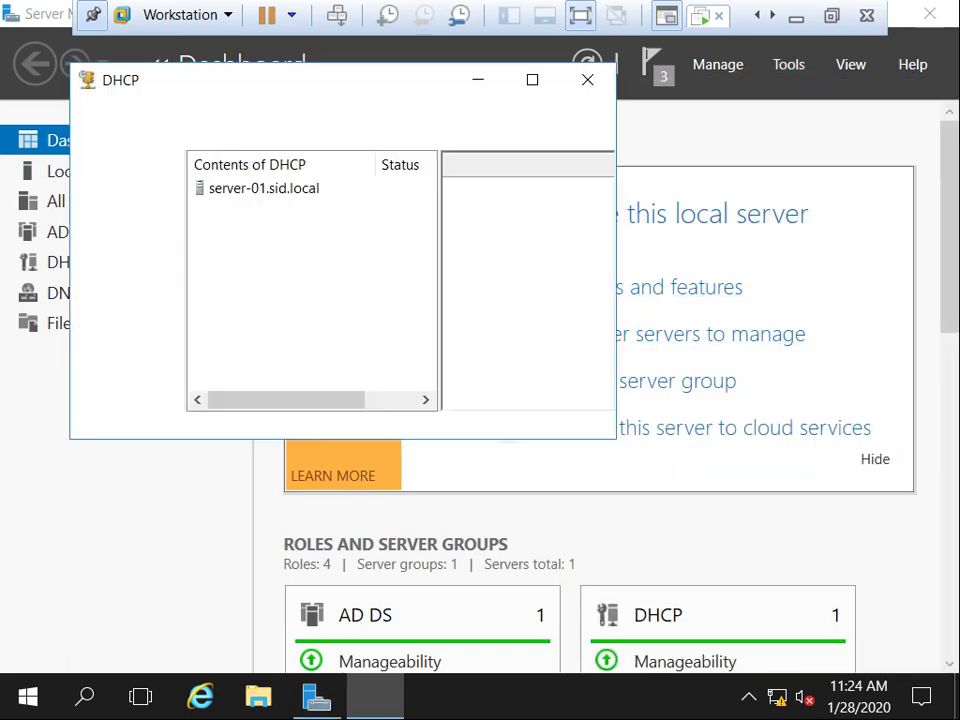
pyautogui.press('super+Up')
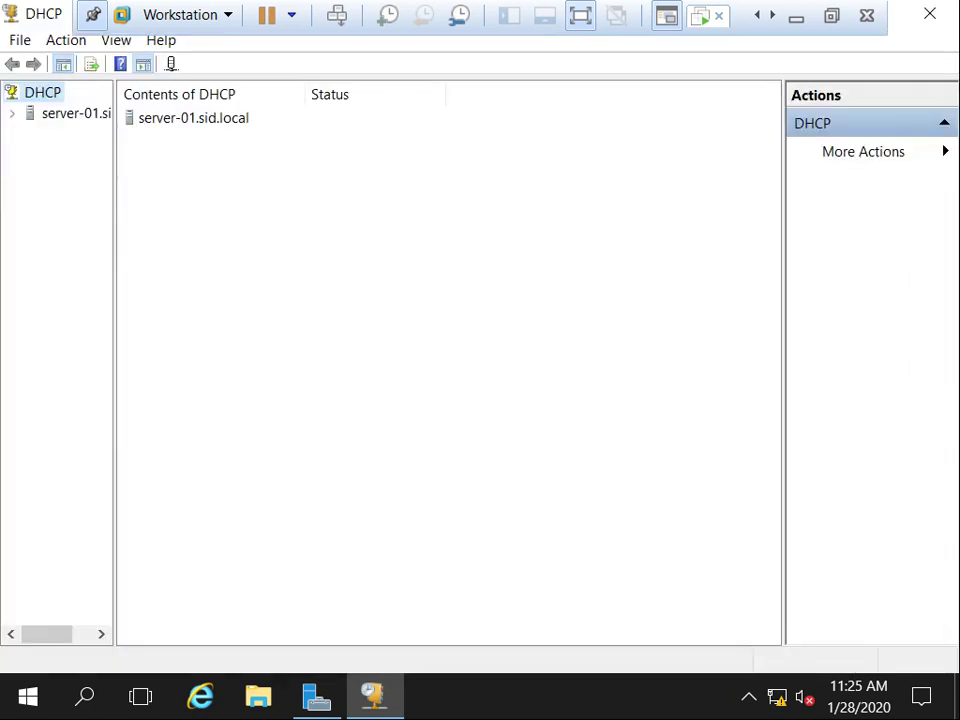
pyautogui.moveTo(114, 350); pyautogui.dragTo(246, 350)
pyautogui.click(12, 113)
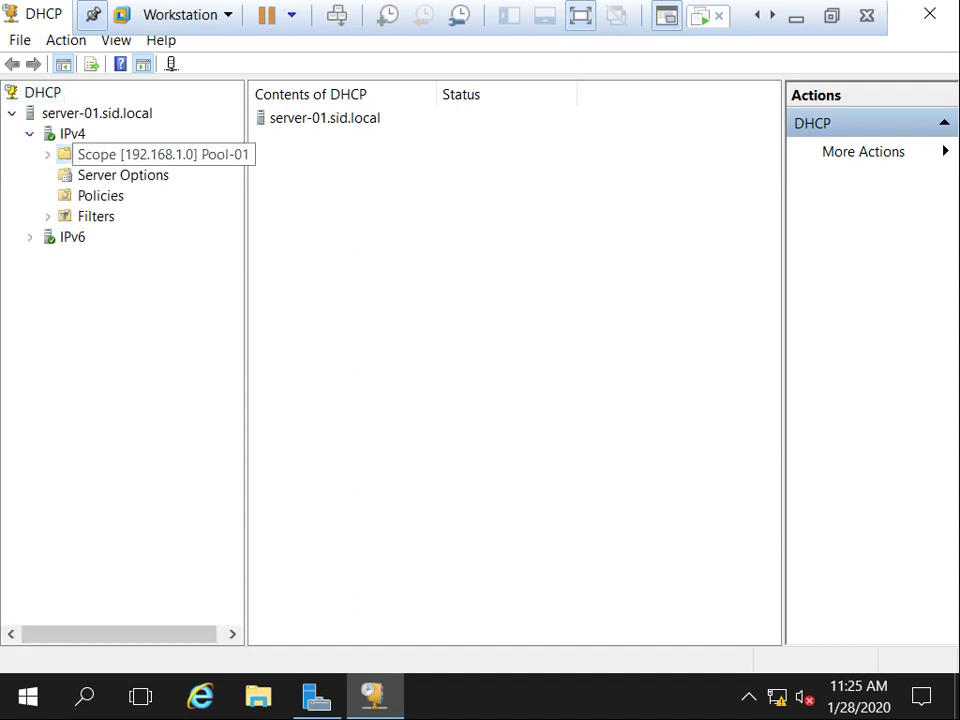
# - Delete the existing IPv4 scope [192.168.1.0] Pool-01 and confirm its removal despite possible active clients
pyautogui.doubleClick(150, 154)
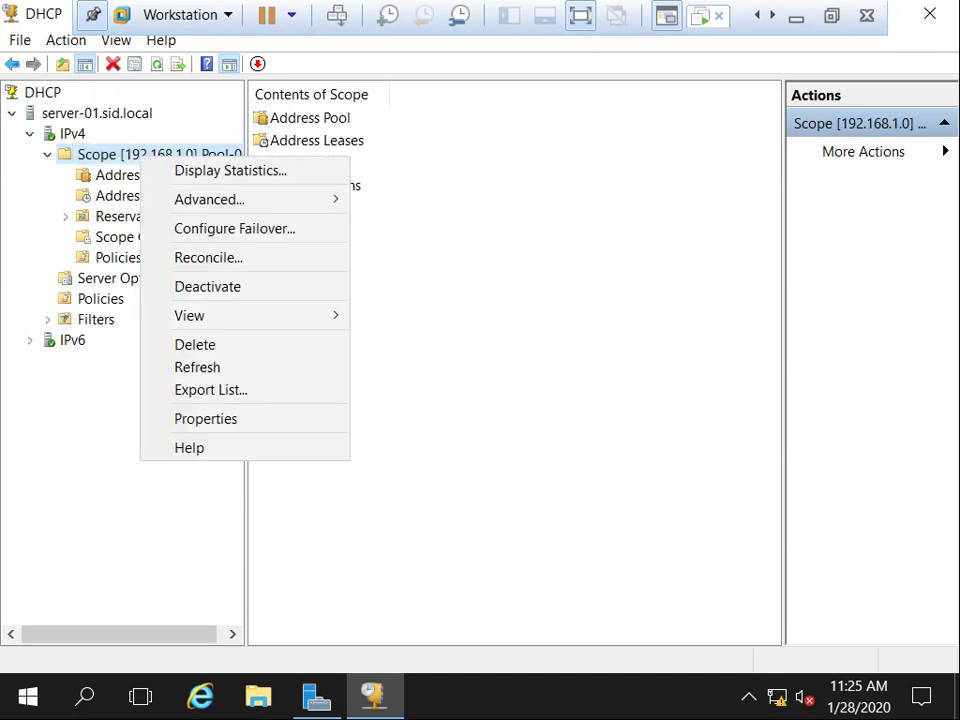
pyautogui.press('Up')
pyautogui.press('Up')
pyautogui.press('Up')
pyautogui.press('Up')
pyautogui.press('Up')
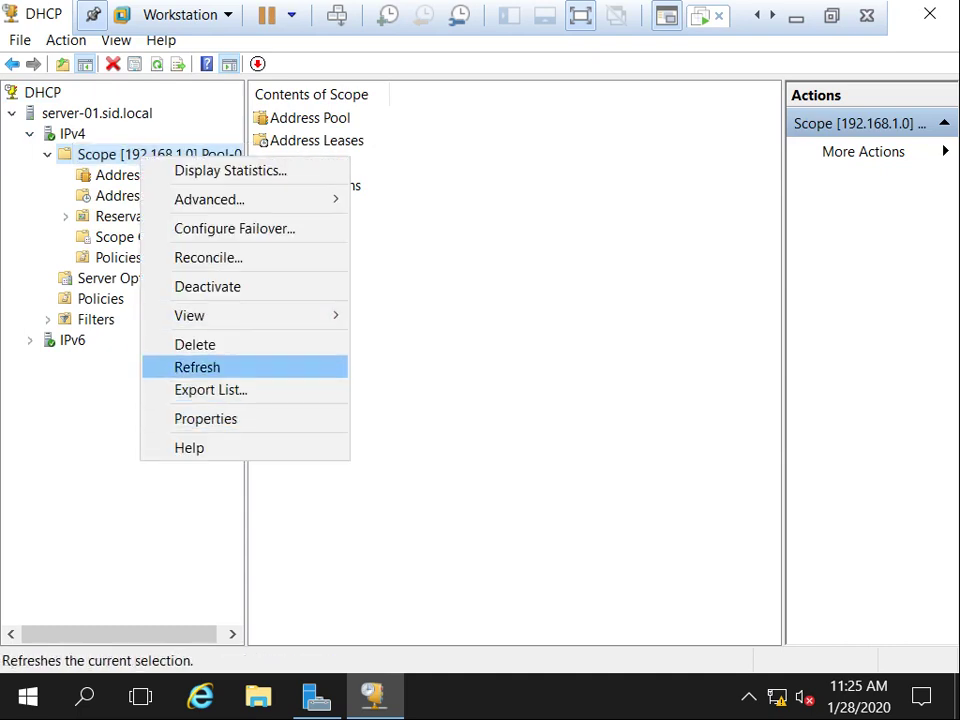
pyautogui.press('Return')
pyautogui.press('Return')
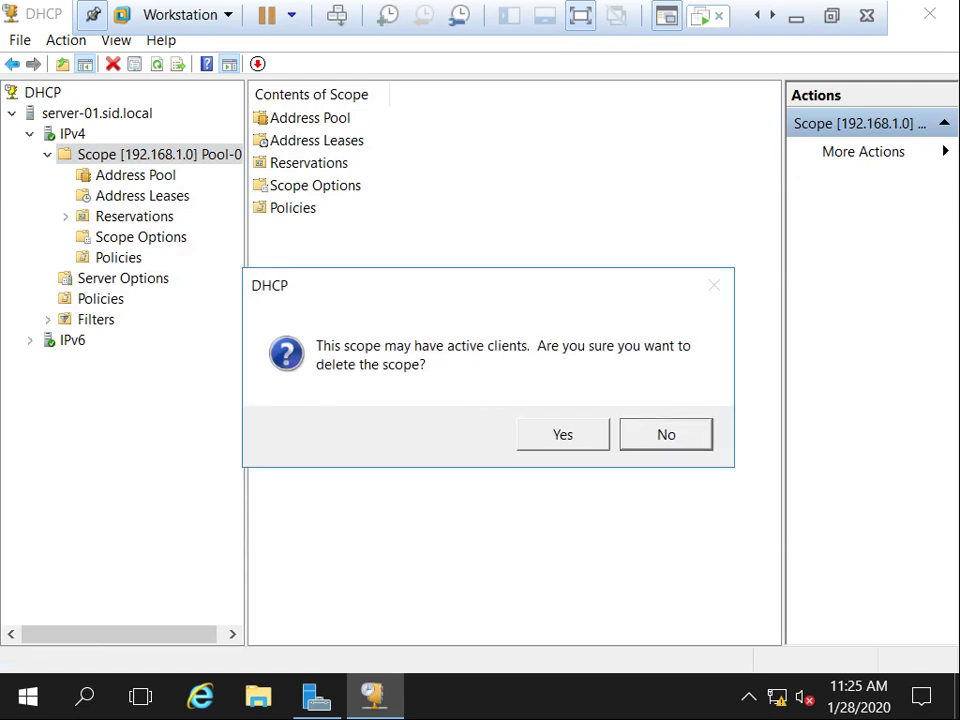
pyautogui.press('Return')
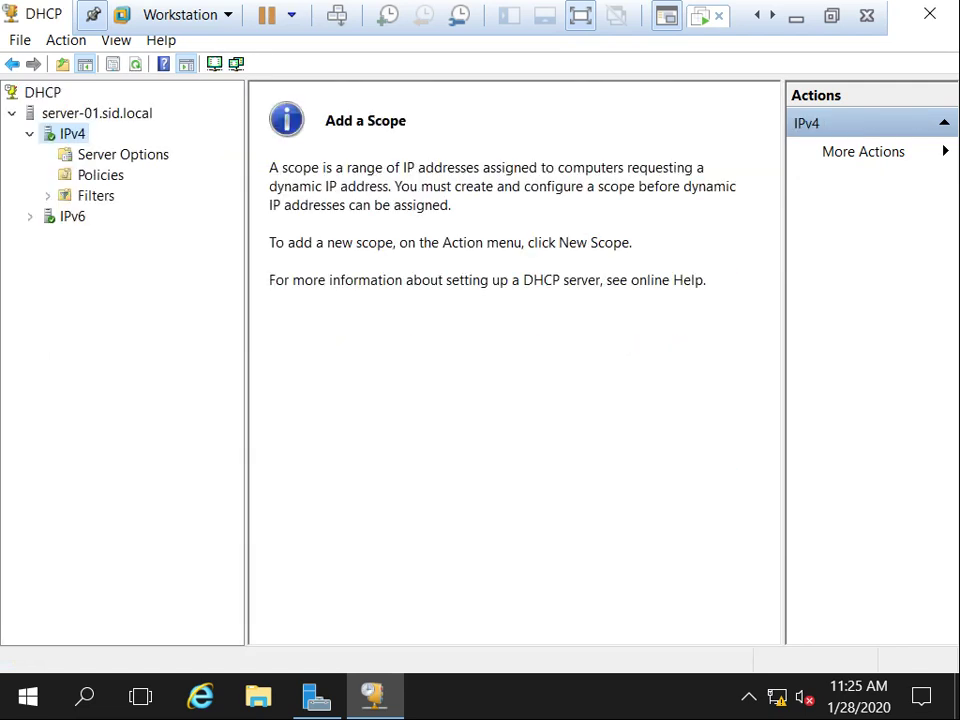
# - Expand the IPv4 and IPv6 nodes of server-01.sid.local to view their contents
pyautogui.press('Left')
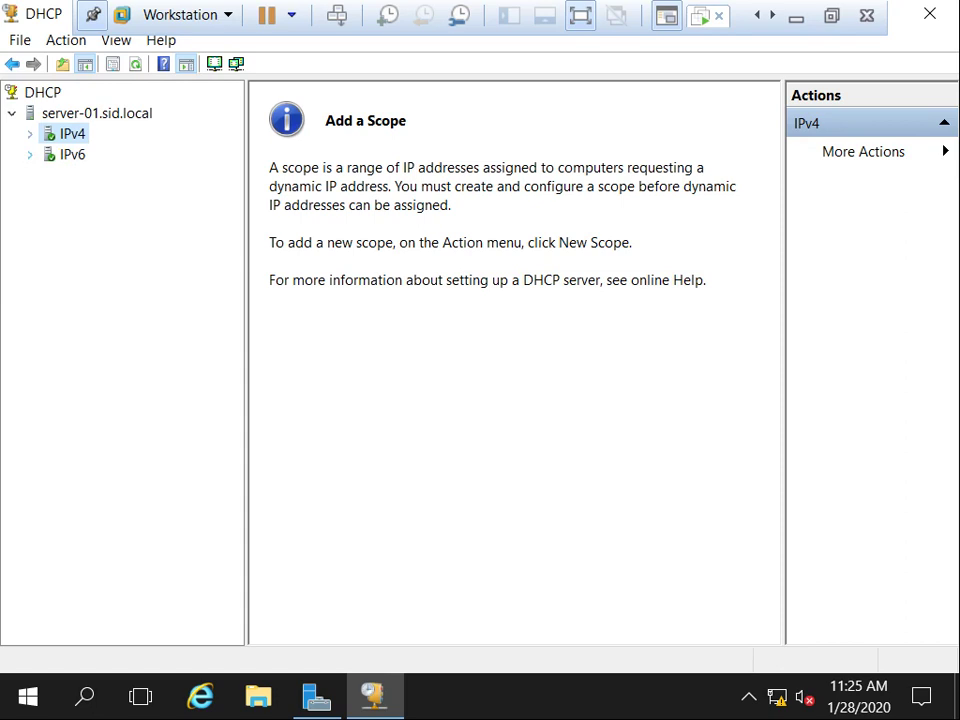
pyautogui.press('Right')
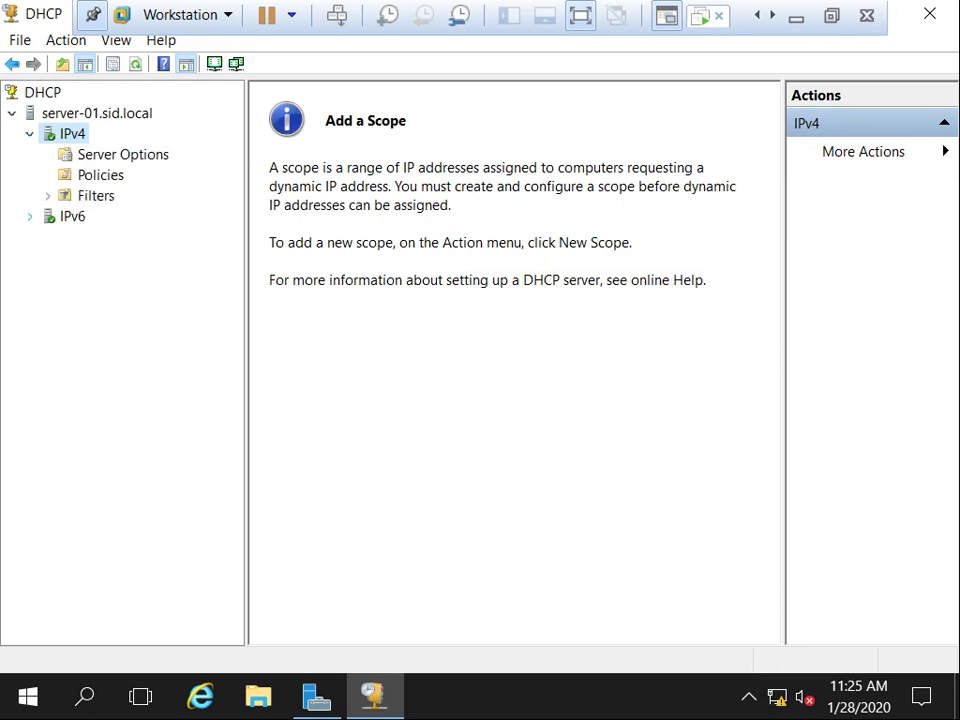
pyautogui.click(30, 216)
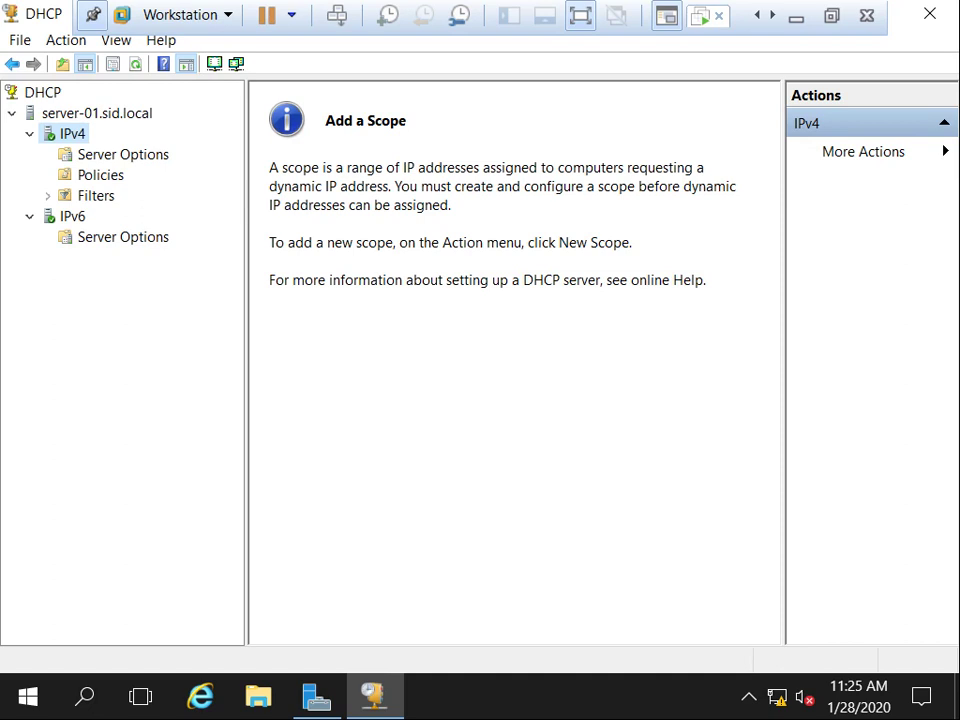
# - Start a new scope under IPv4 and name it Pool-01, leaving the description blank
pyautogui.rightClick(75, 134)
pyautogui.press('Down')
pyautogui.press('Down')
pyautogui.press('Down')
pyautogui.press('Up')
pyautogui.press('Down')
pyautogui.press('Up')
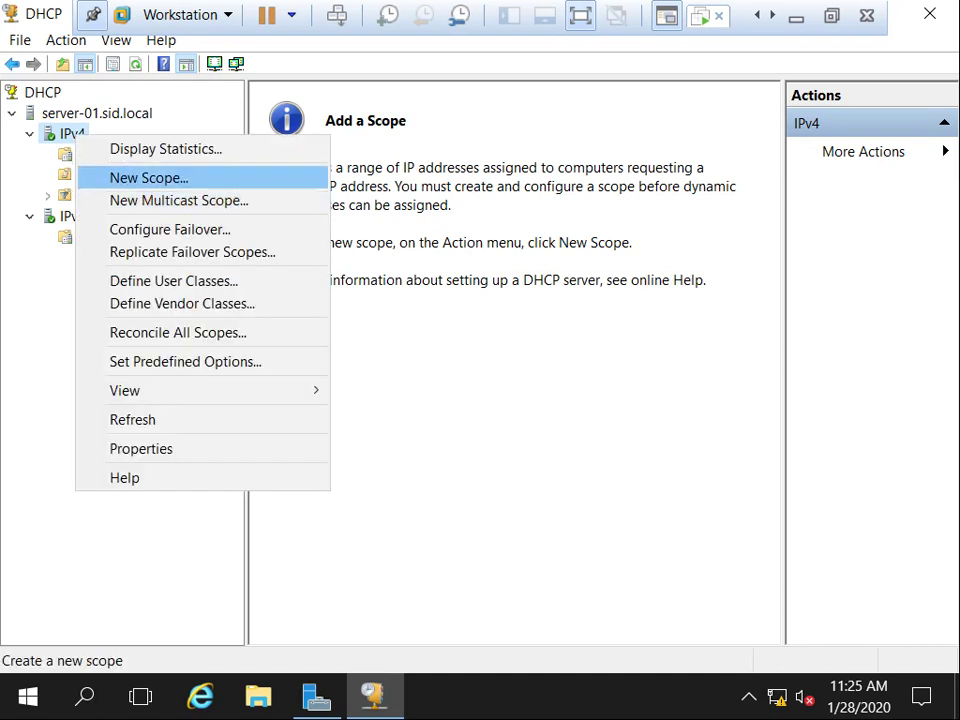
pyautogui.press('Return')
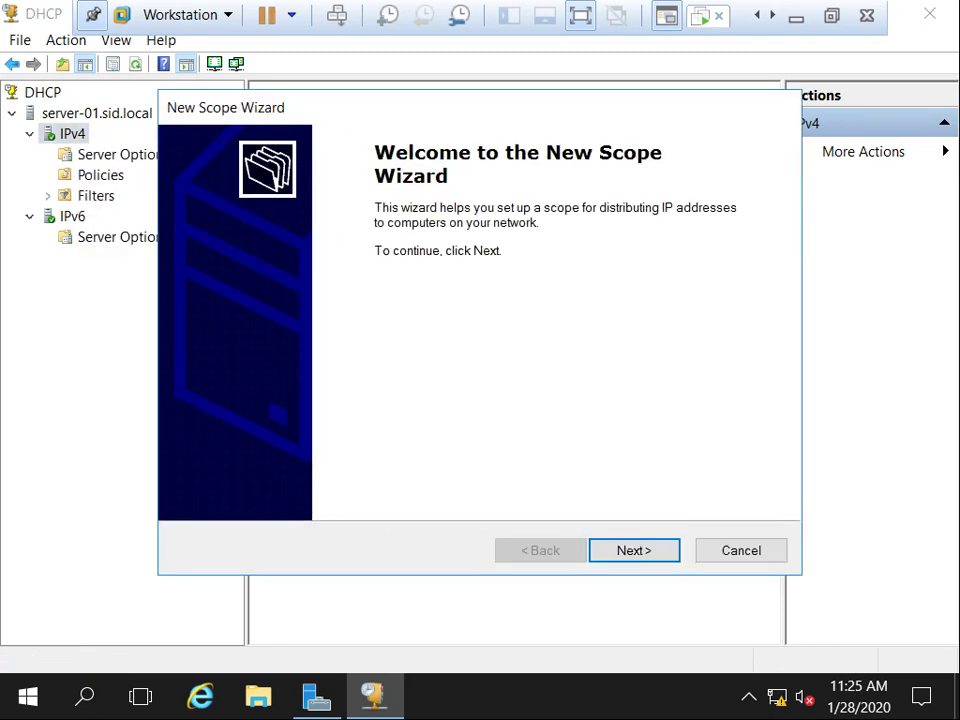
pyautogui.press('Return')
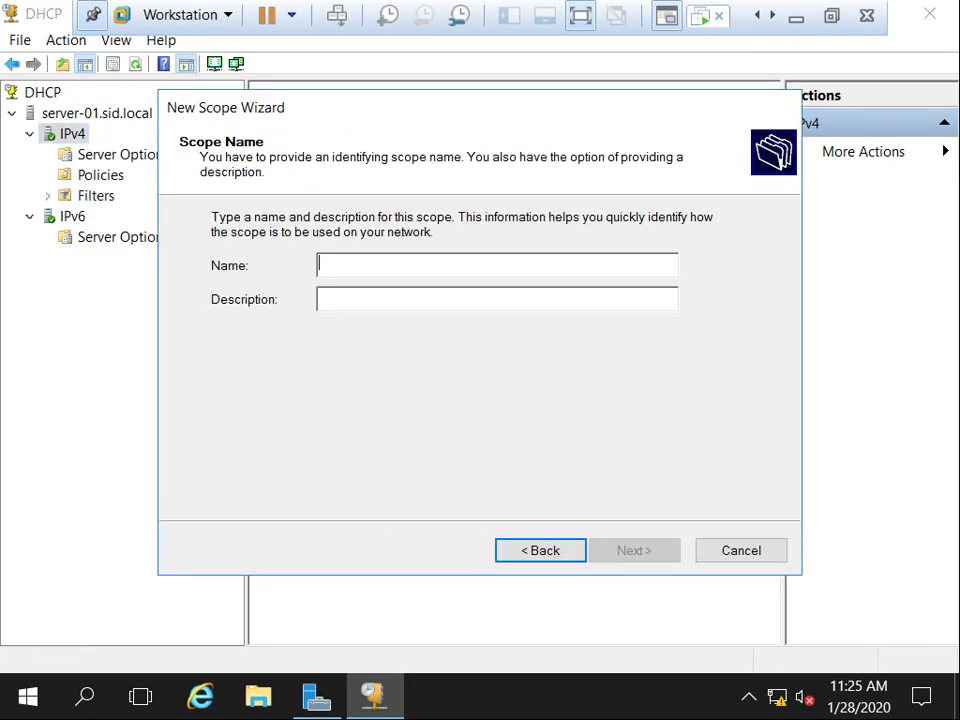
pyautogui.write('Pool-01')
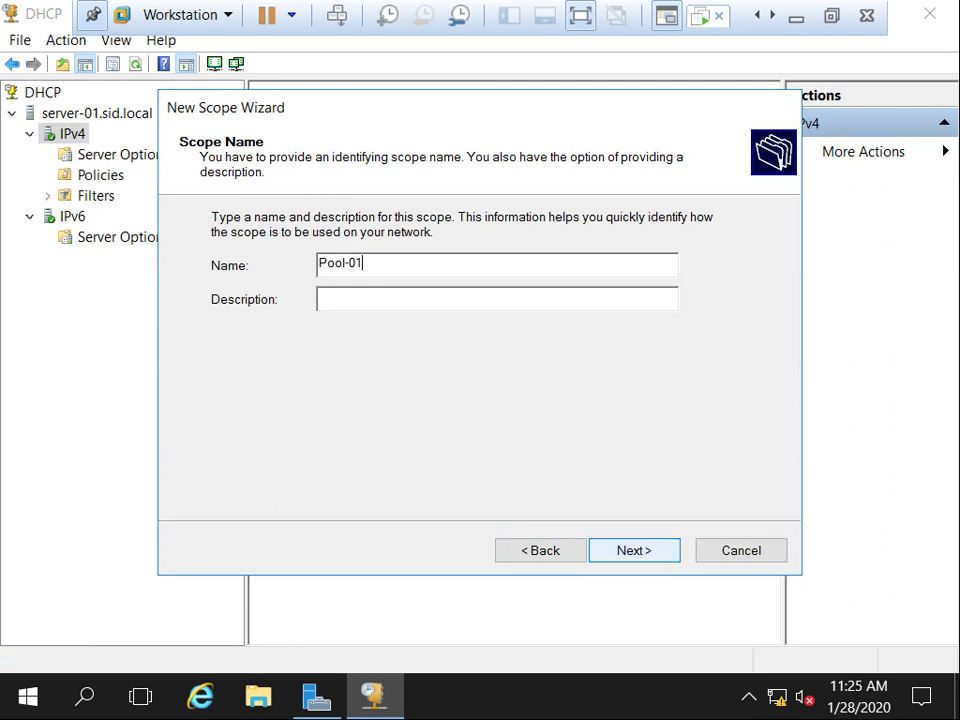
pyautogui.press('Return')
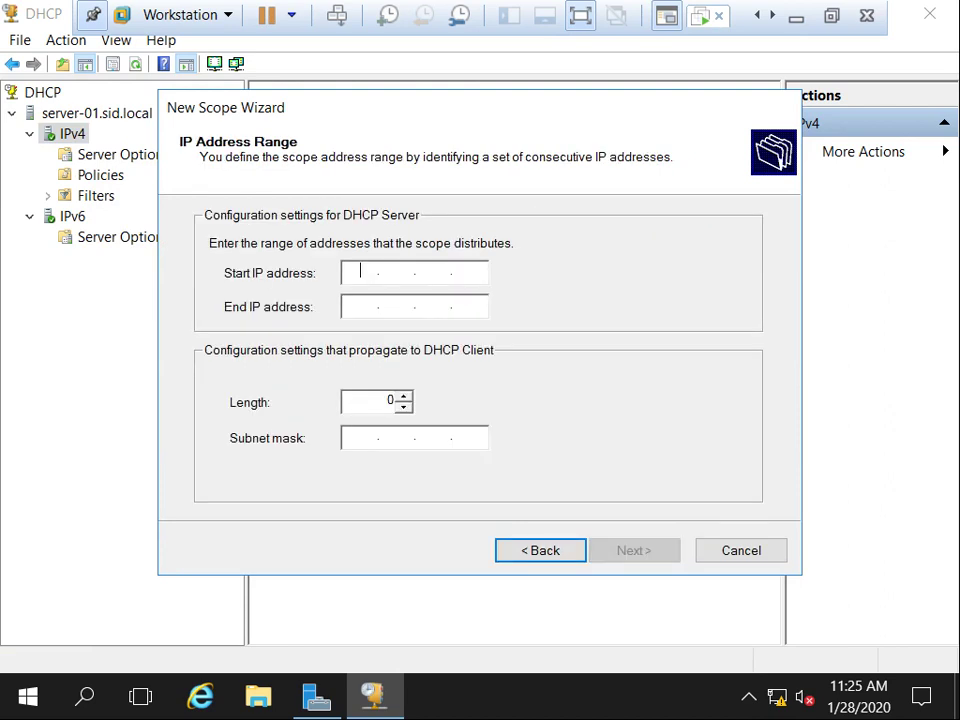
# - Set the scope's address range from 192.168.1.50 to 192.168.1.70
pyautogui.write('192.168.1.50')
pyautogui.press('Tab')
pyautogui.write('192.168.1.')
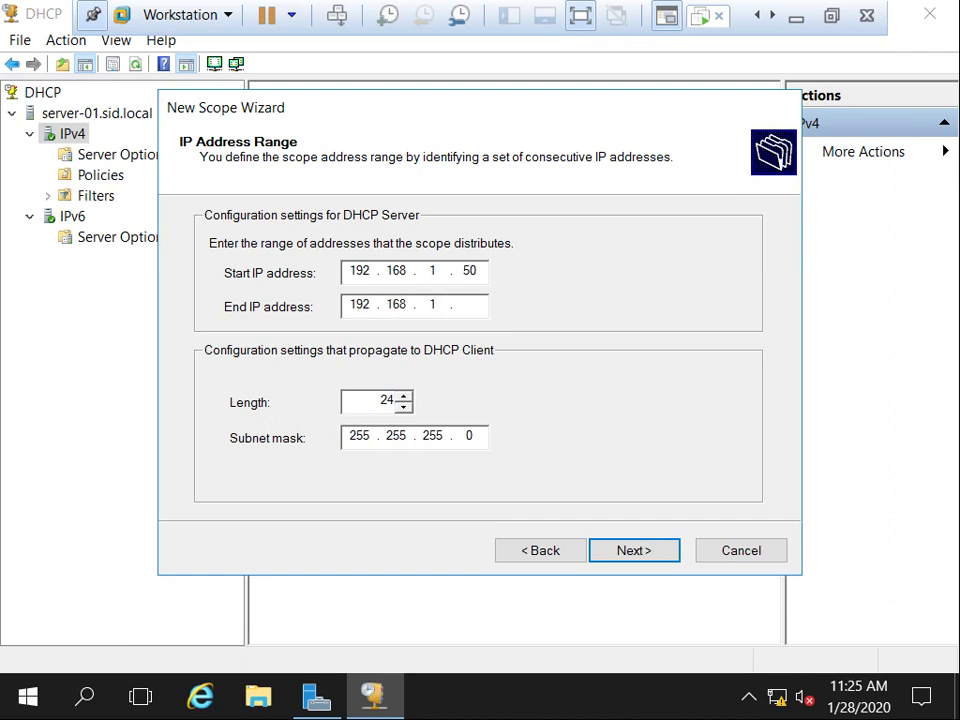
pyautogui.write('70')
# - Check the server's IP configuration with ipconfig in a Command Prompt, and close that window
pyautogui.press('super+r')
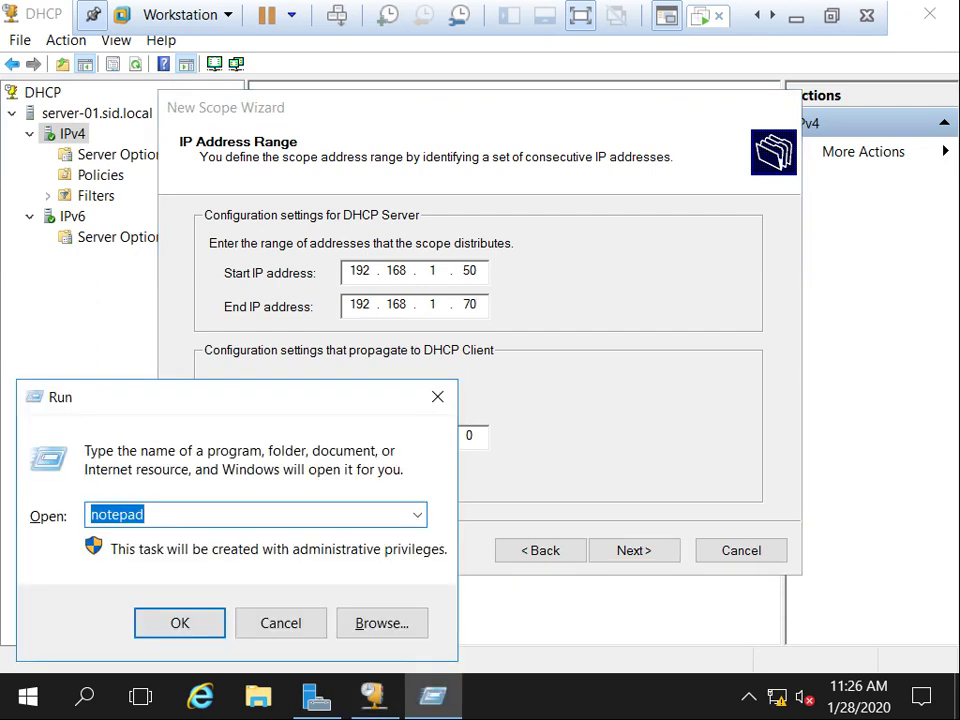
pyautogui.write('cmd')
pyautogui.press('Return')
pyautogui.write('ipconfig')
pyautogui.press('Return')
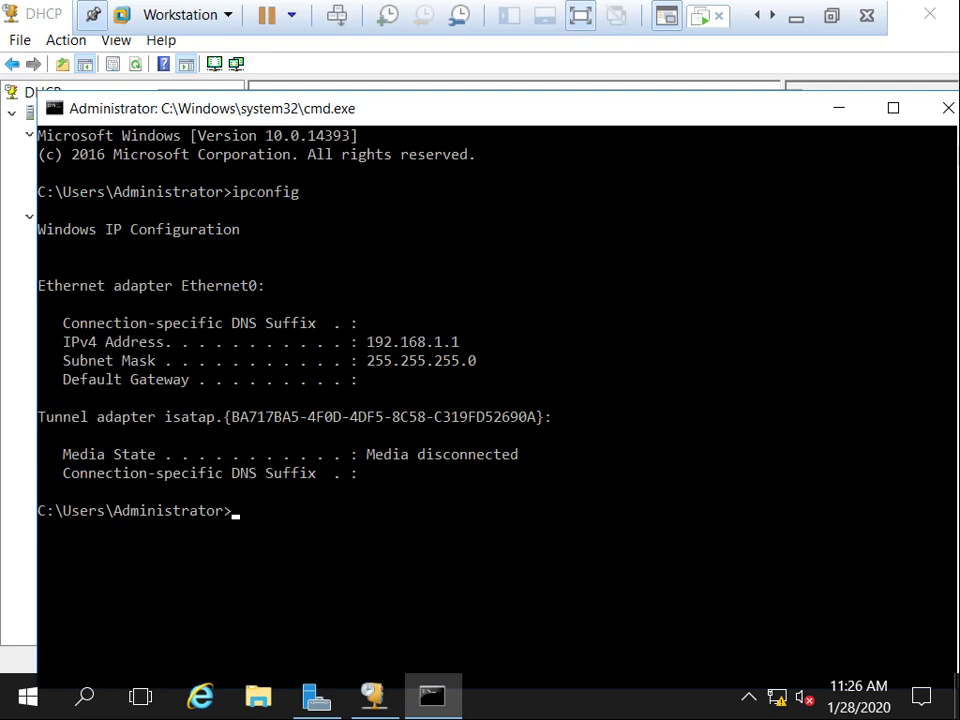
pyautogui.click(944, 108)
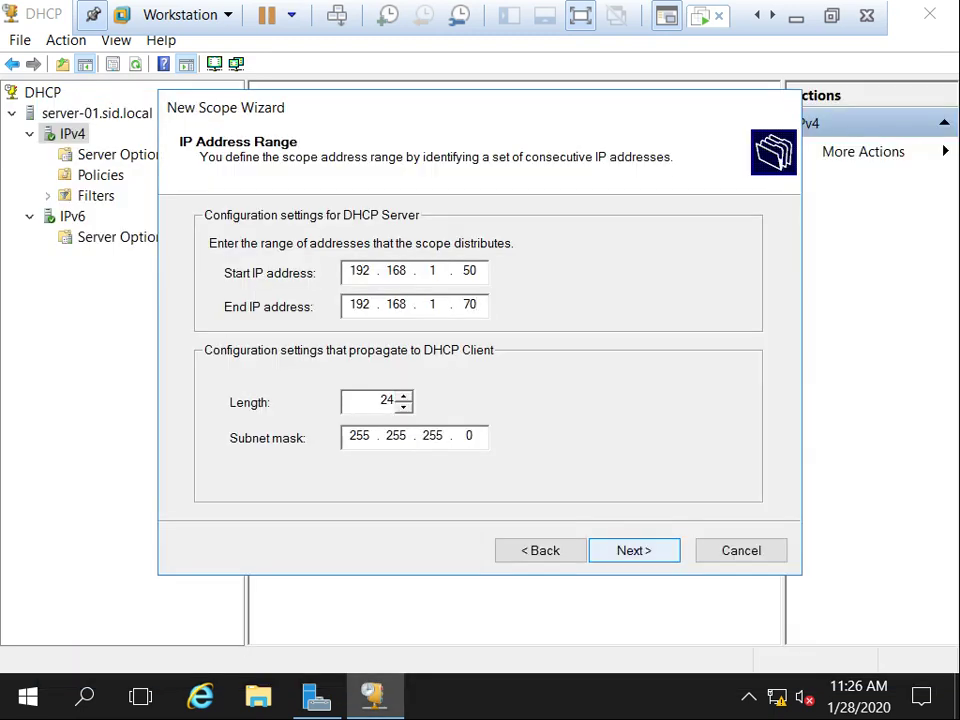
# - Exclude the addresses 192.168.1.50 to 192.168.1.69 from the scope's distribution
pyautogui.press('Return')
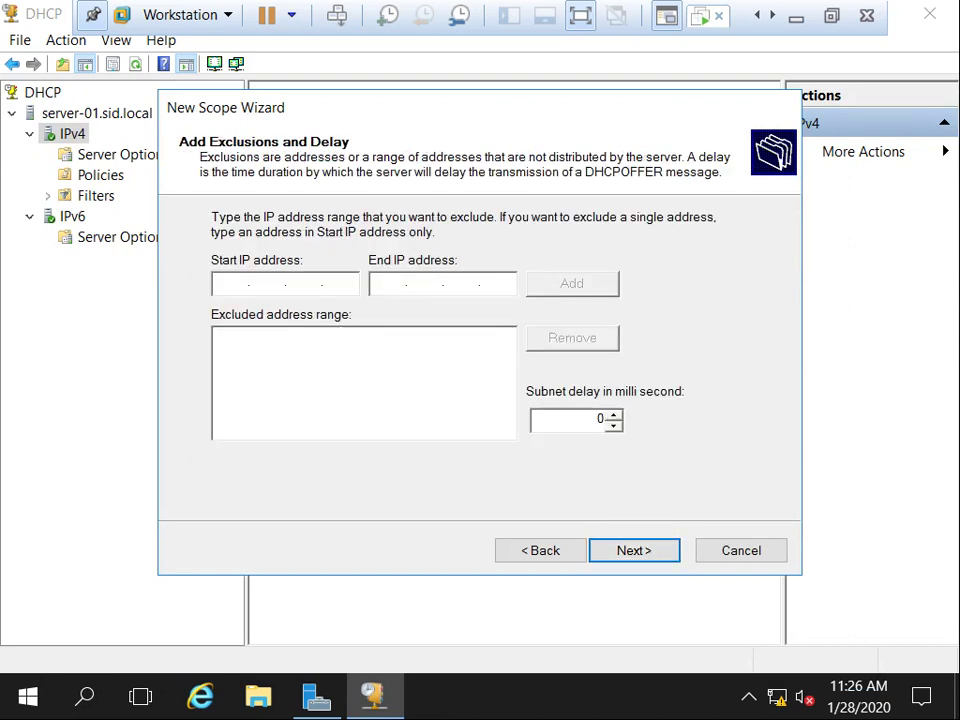
pyautogui.write('192.168.1.50')
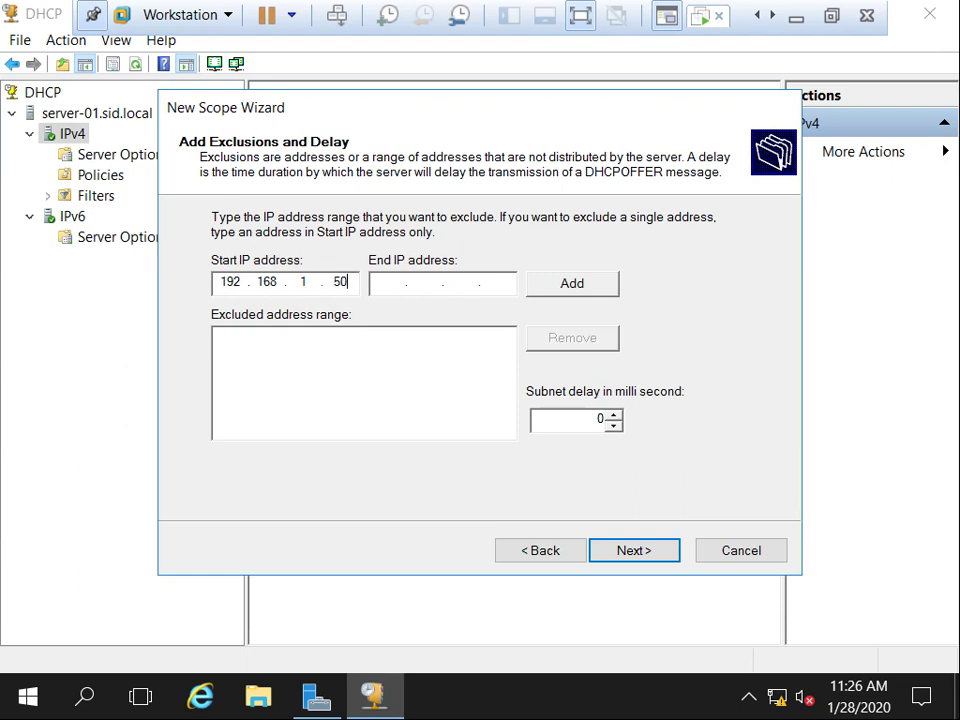
pyautogui.click(388, 282)
pyautogui.write('192.168.1.69')
pyautogui.hotkey('alt', 'd')
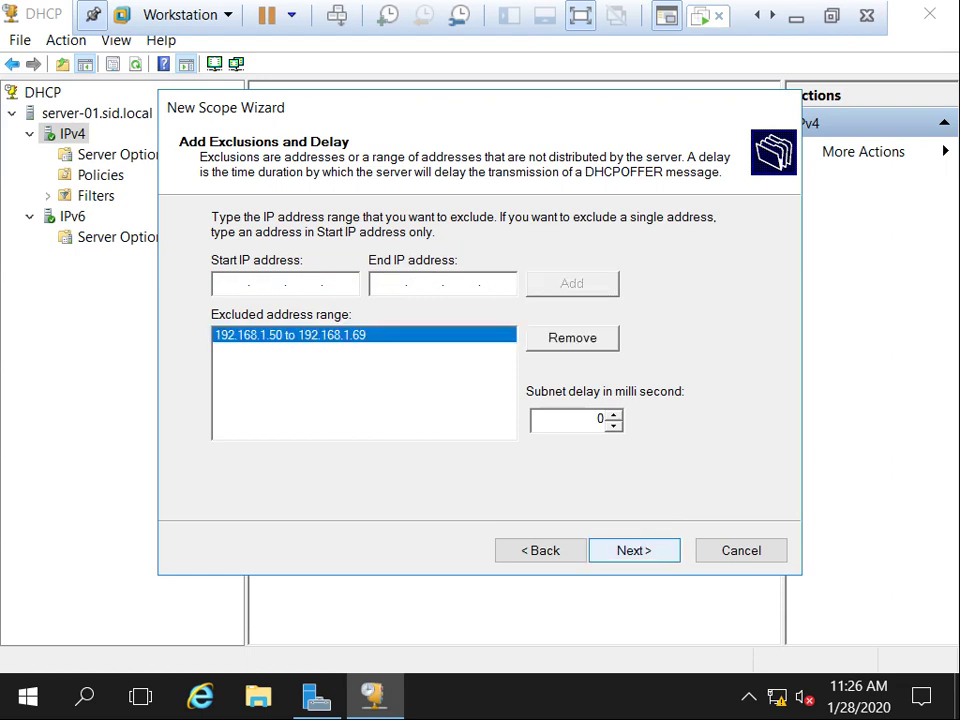
# - Keep the scope's lease duration at 8 days and choose to configure its DHCP options now
pyautogui.hotkey('alt', 'n')
pyautogui.click(234, 395)
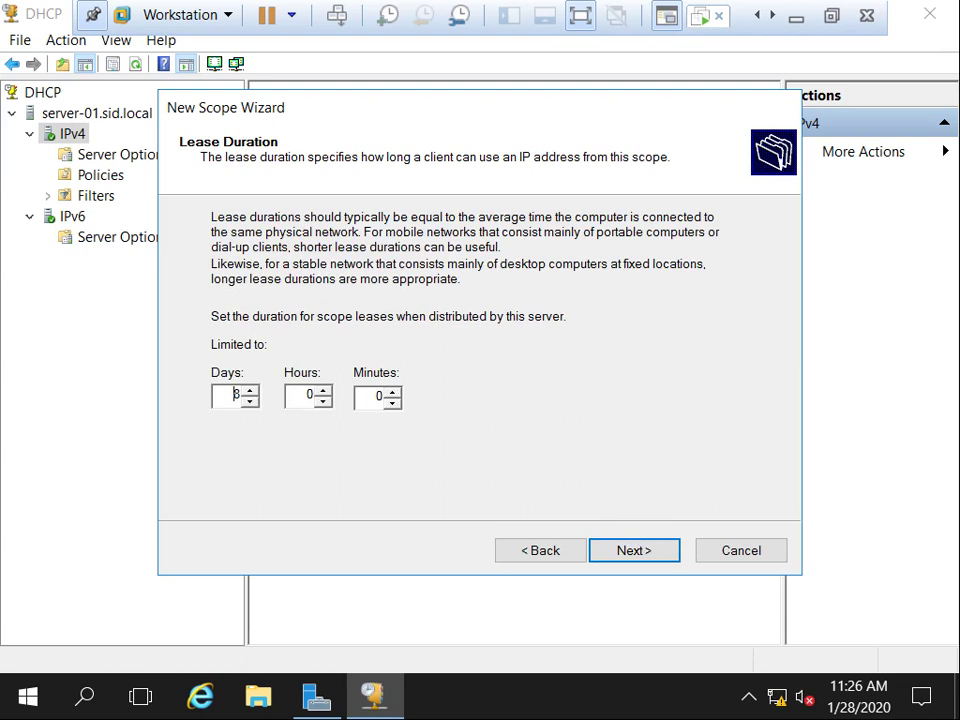
pyautogui.hotkey('alt', 'n')
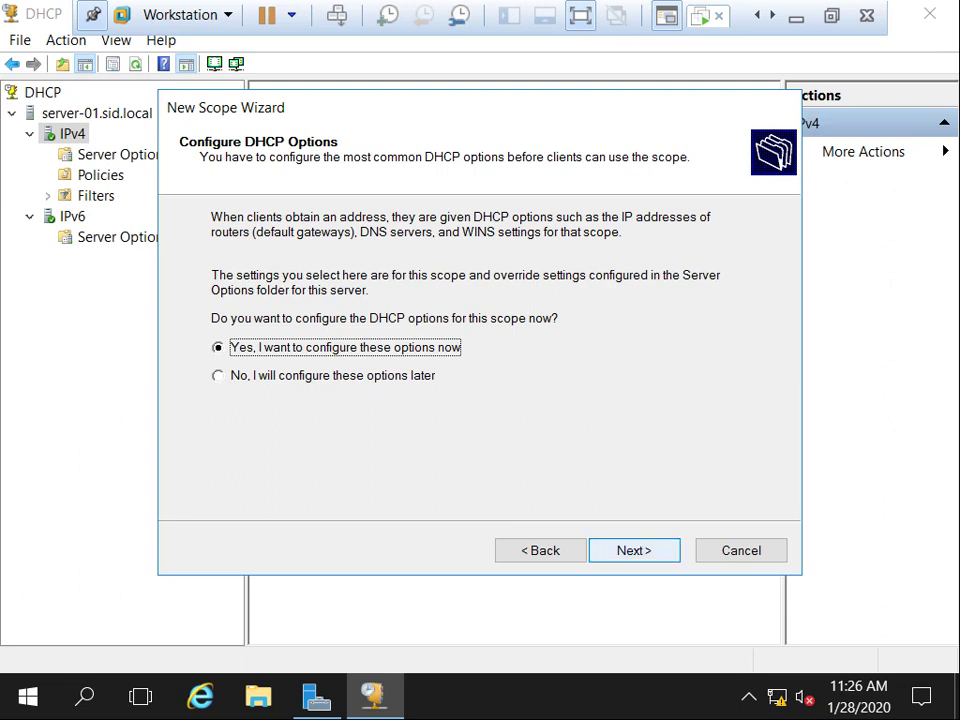
pyautogui.hotkey('alt', 'n')
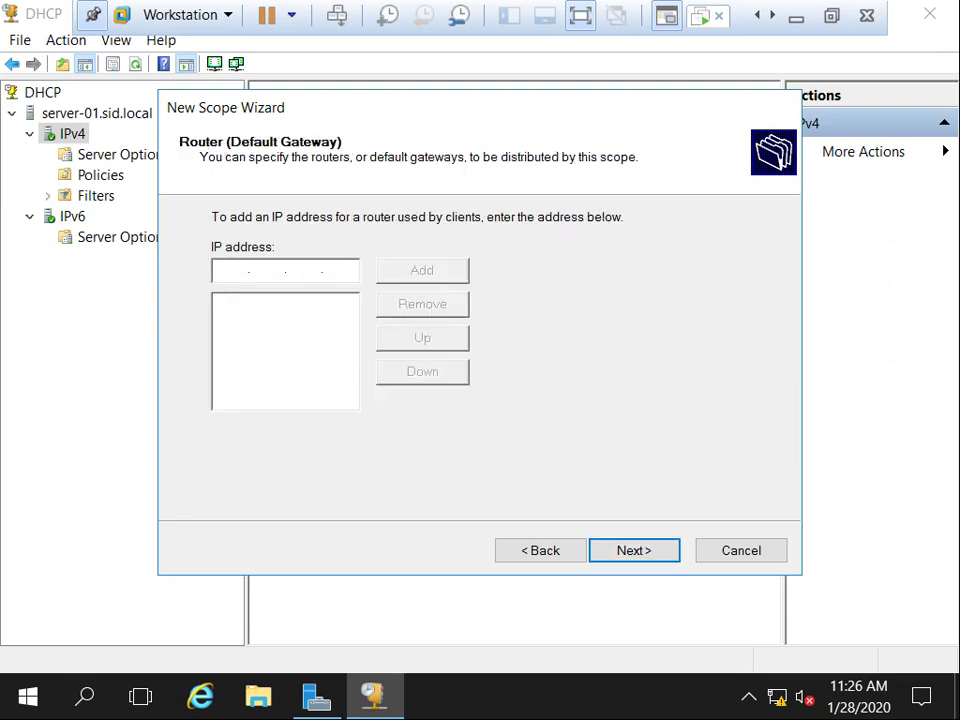
# - Leave the router and WINS servers empty, keeping sid.local as parent domain and 192.168.1.1 as DNS server
pyautogui.press('Return')
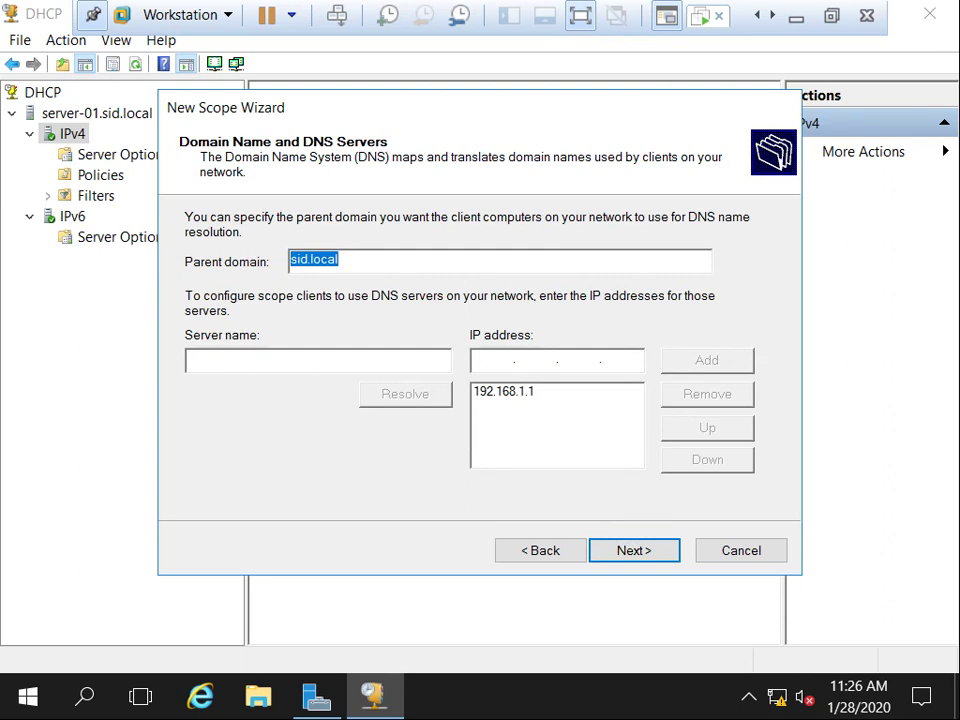
pyautogui.press('Return')
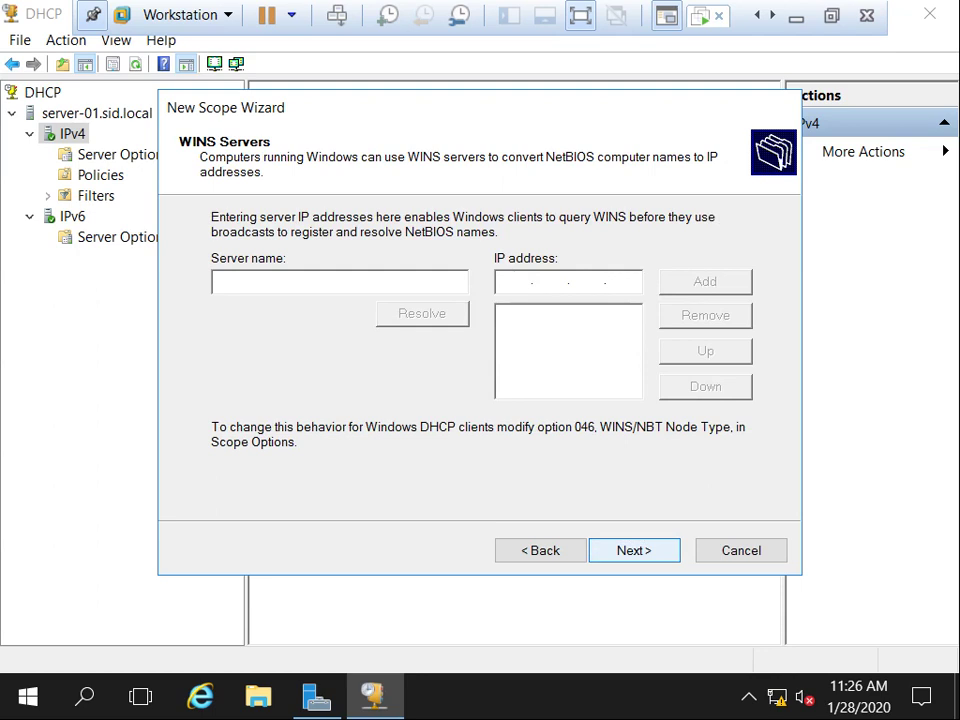
pyautogui.hotkey('alt', 'b')
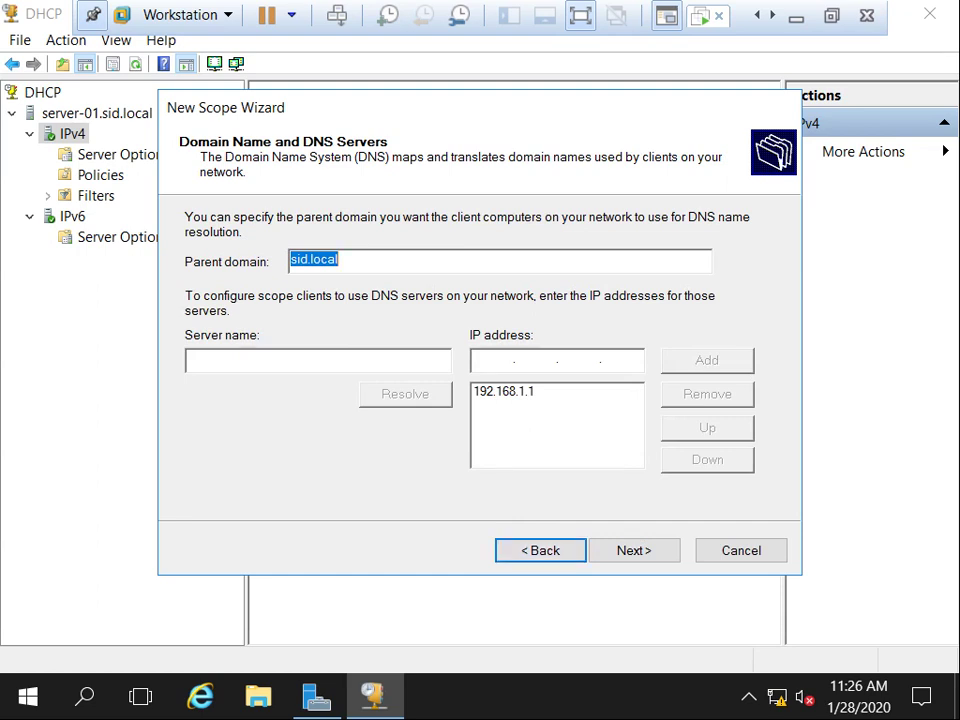
pyautogui.hotkey('alt', 'n')
pyautogui.hotkey('alt', 'n')
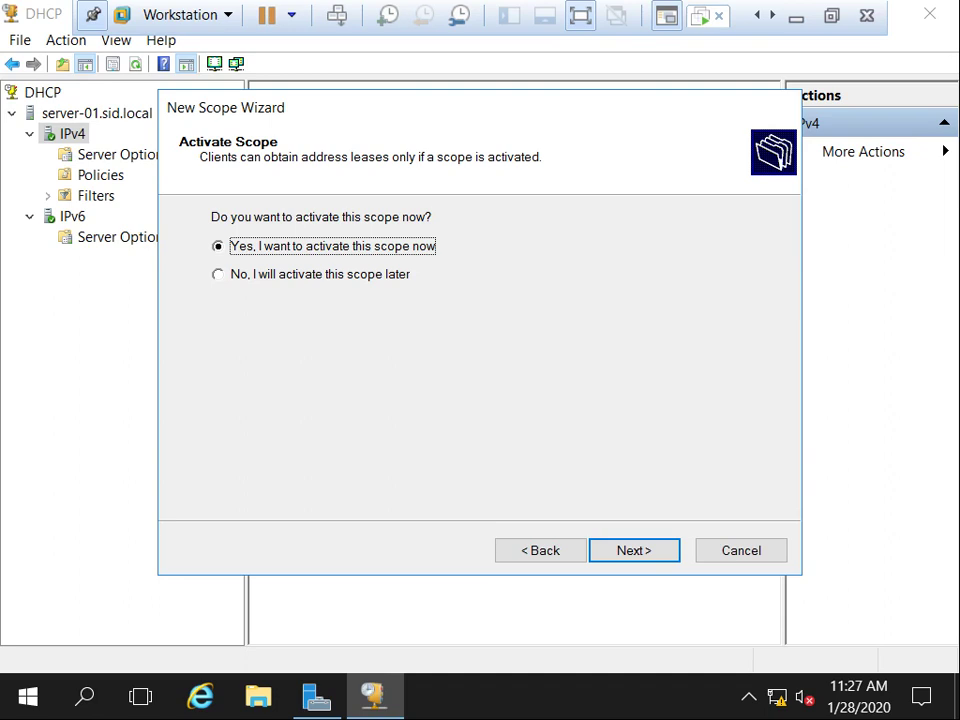
# - Choose to activate the scope now and finish the New Scope Wizard
pyautogui.press('Down')
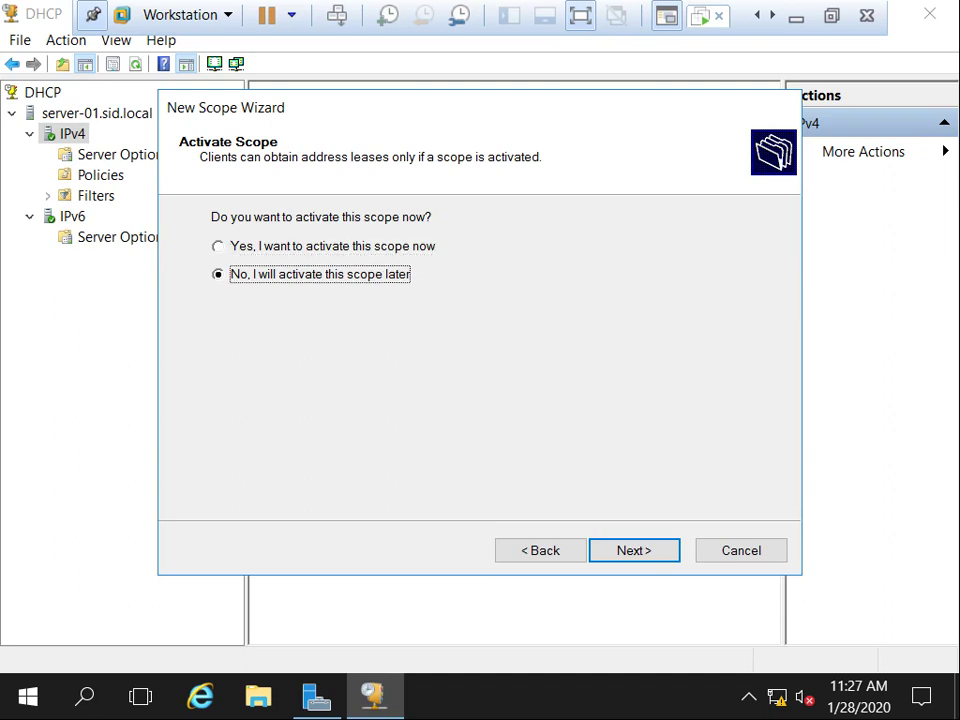
pyautogui.press('Up')
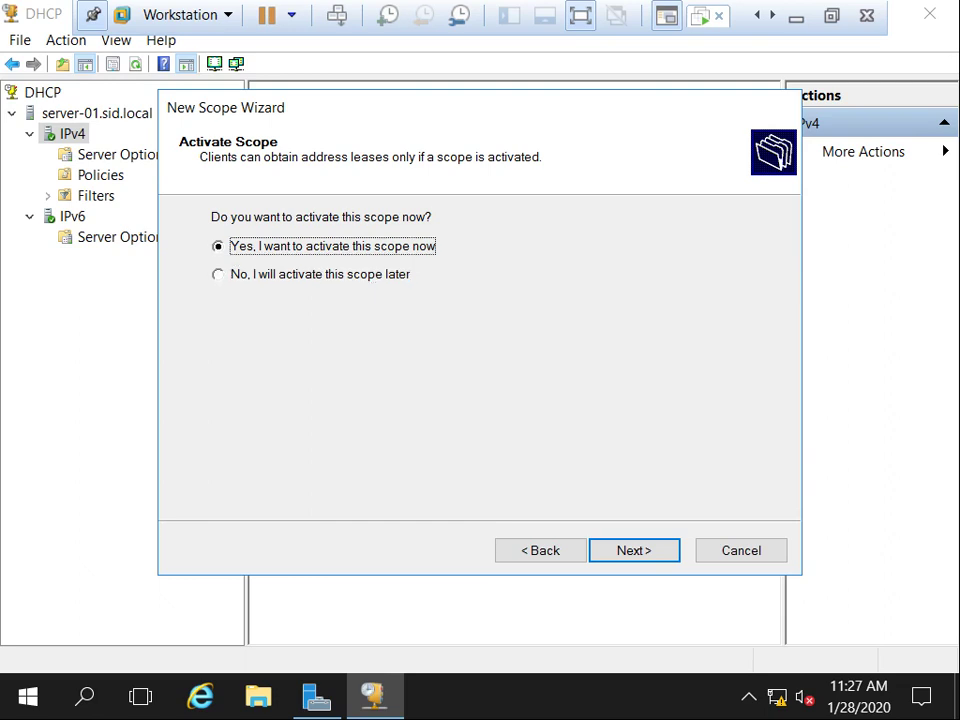
pyautogui.press('Return')
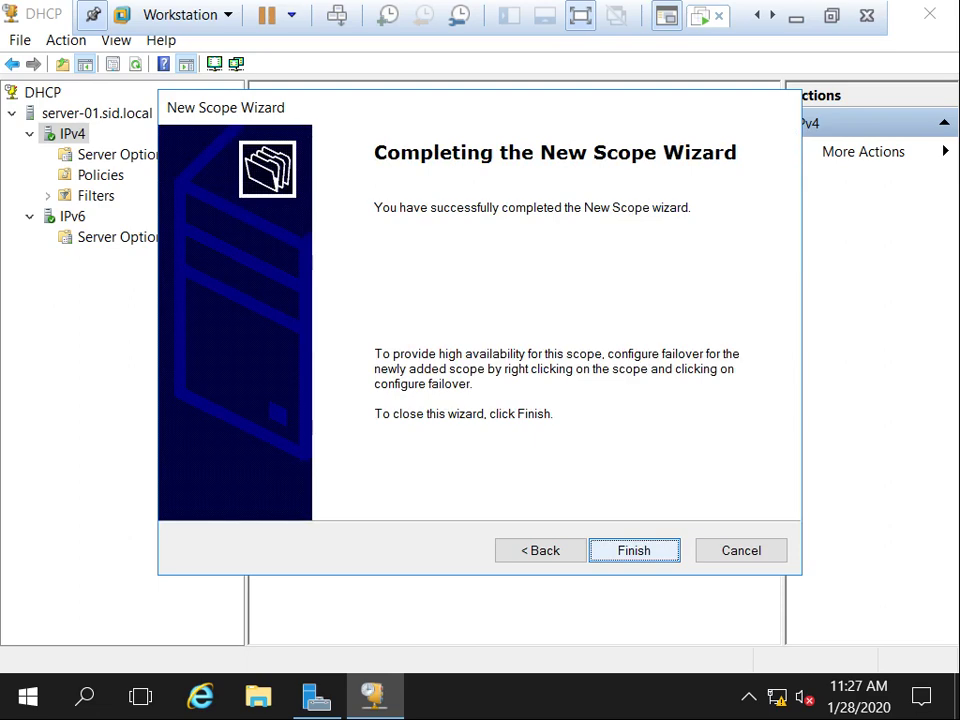
pyautogui.press('Return')
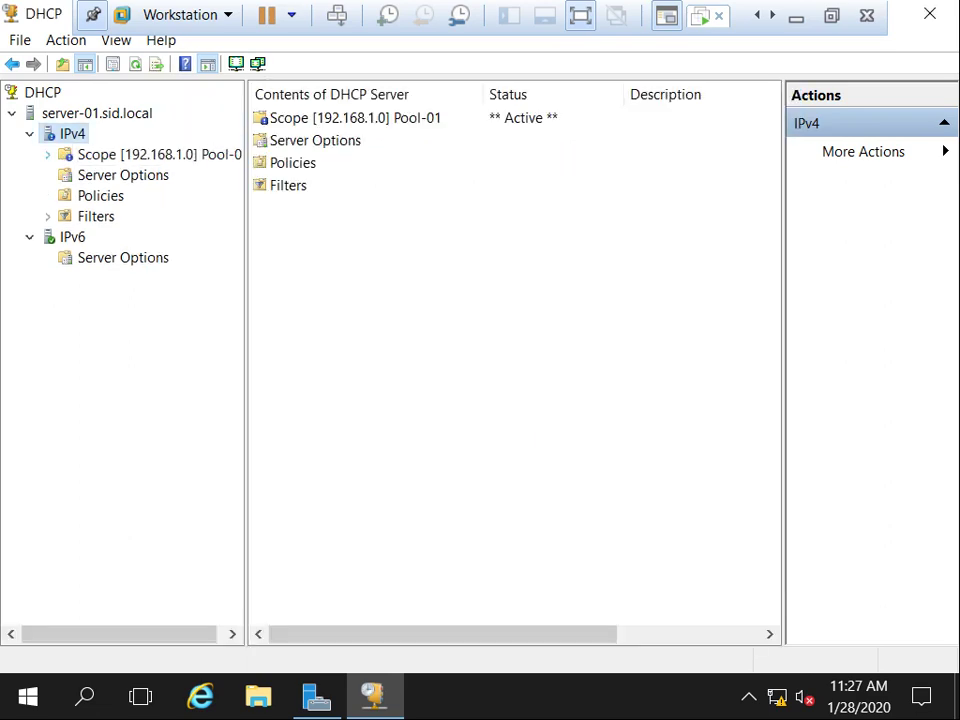
# - Expand the Pool-01 scope and examine its address pool and address leases
pyautogui.click(47, 154)
pyautogui.click(150, 154)
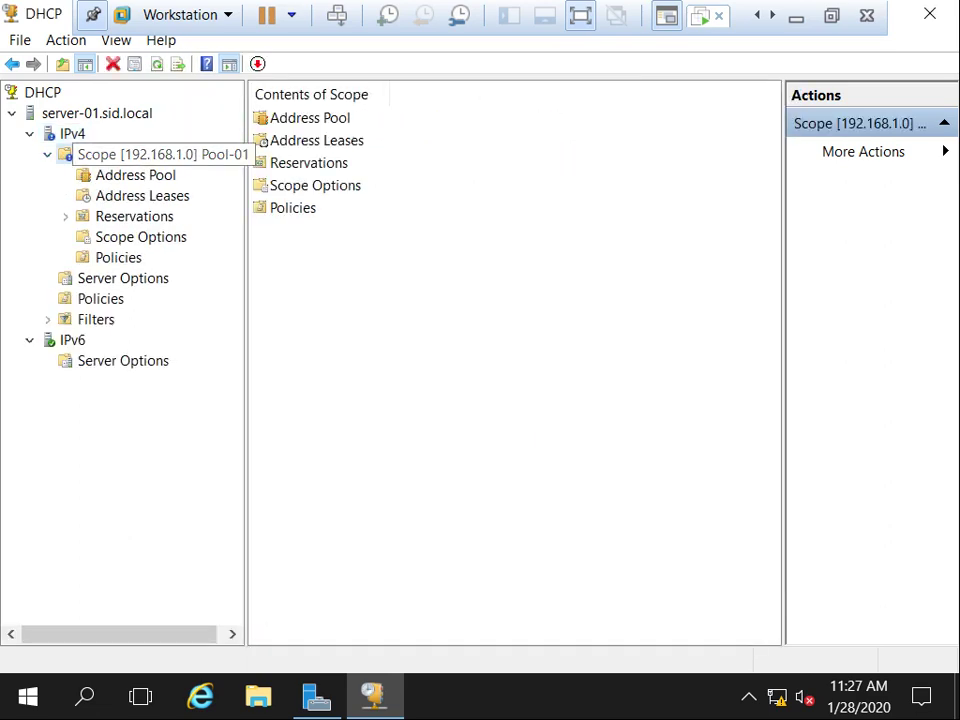
pyautogui.click(135, 175)
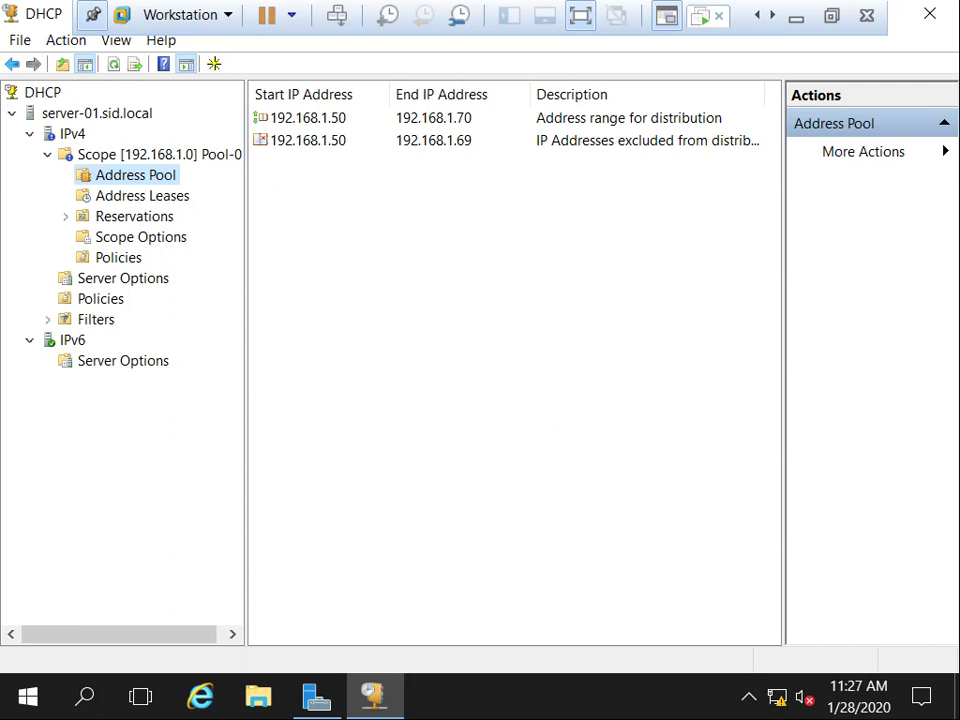
pyautogui.click(142, 195)
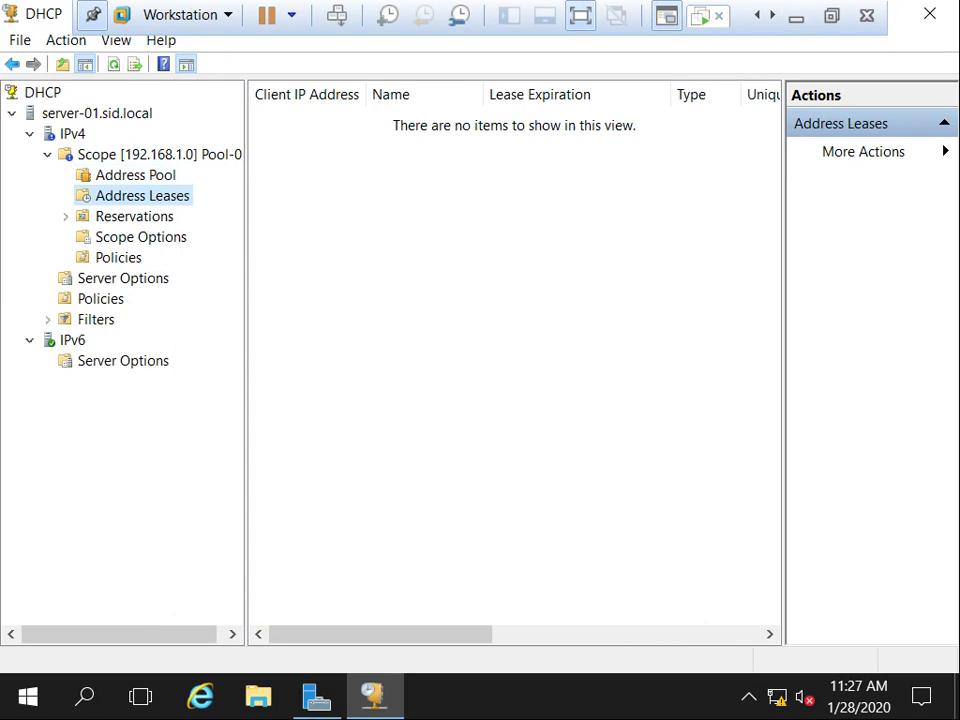
# - Switch to the Windows 10 client and add the text Client-01 at size 36 to the Paint canvas
pyautogui.hotkey('ctrl', 'alt', 'Right')
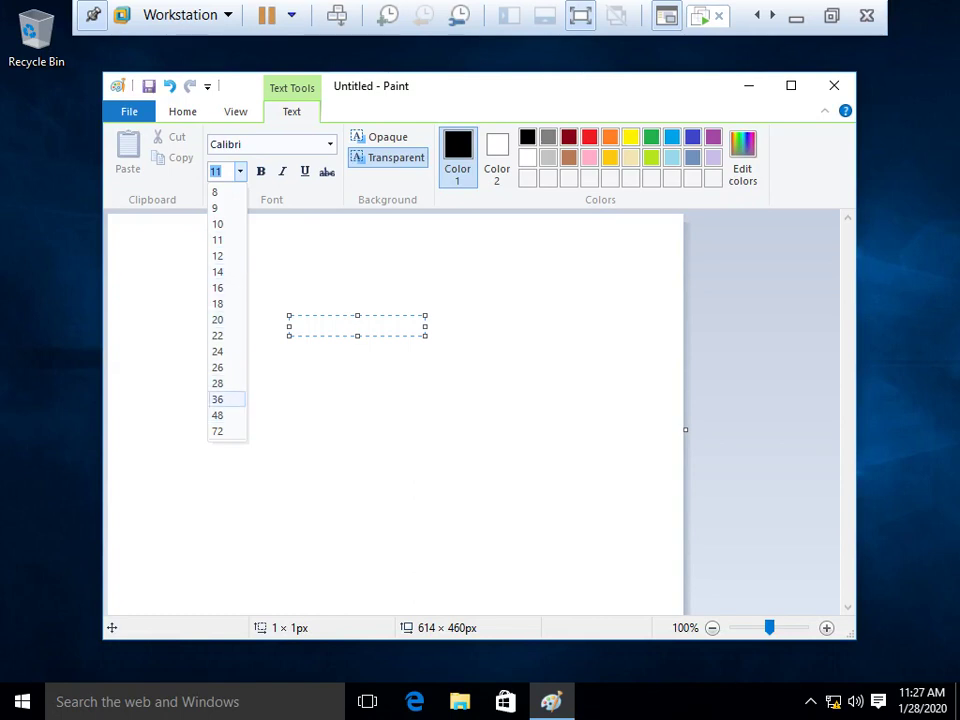
pyautogui.click(217, 399)
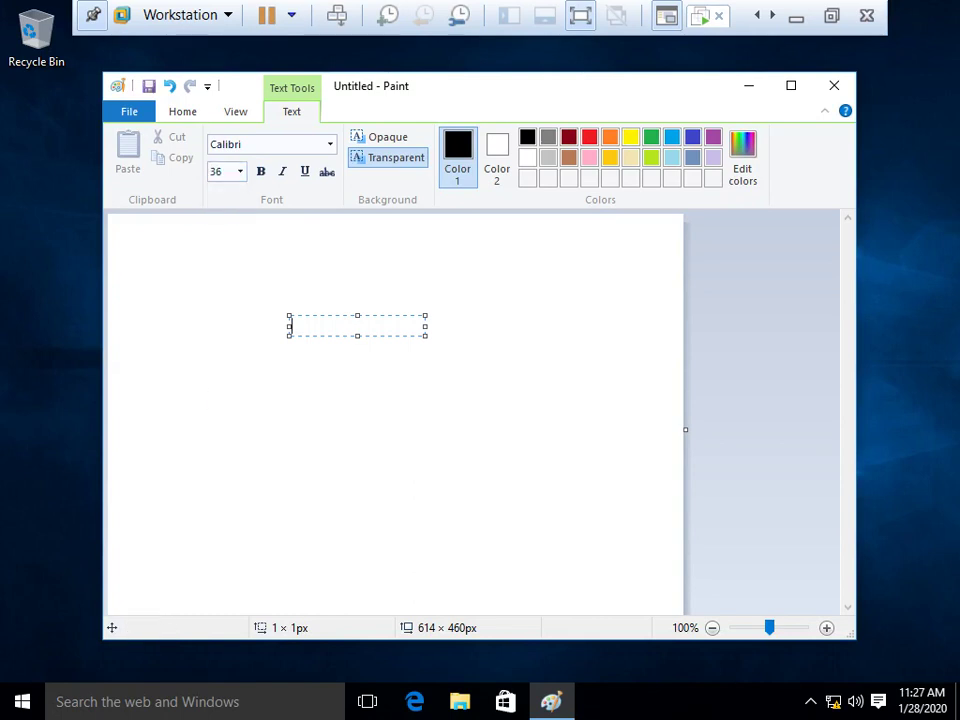
pyautogui.write('Clie')
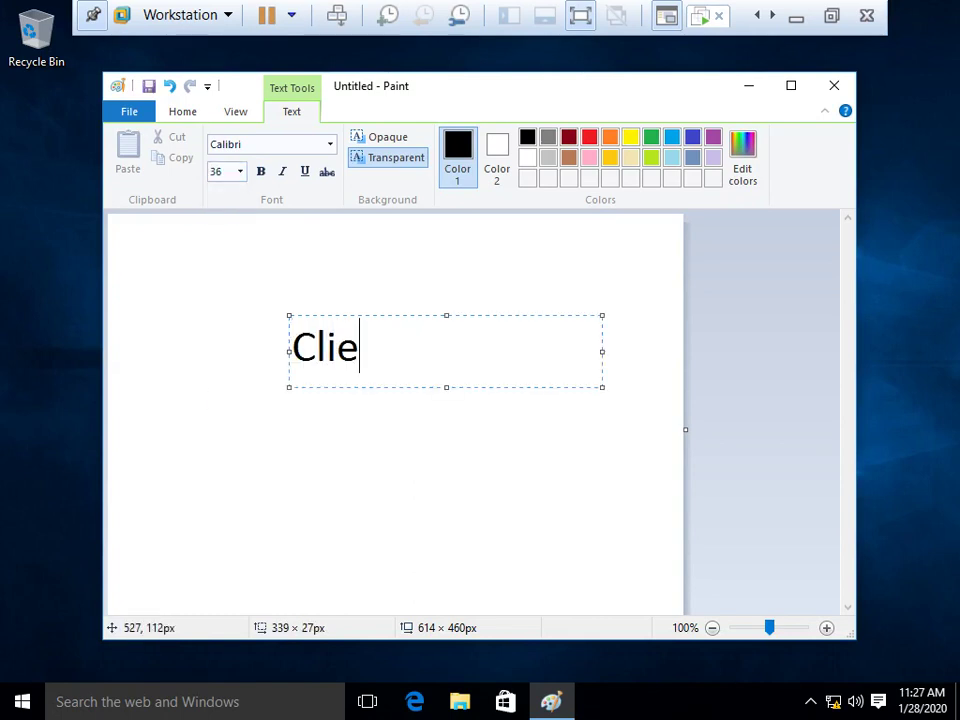
pyautogui.write('nt-01')
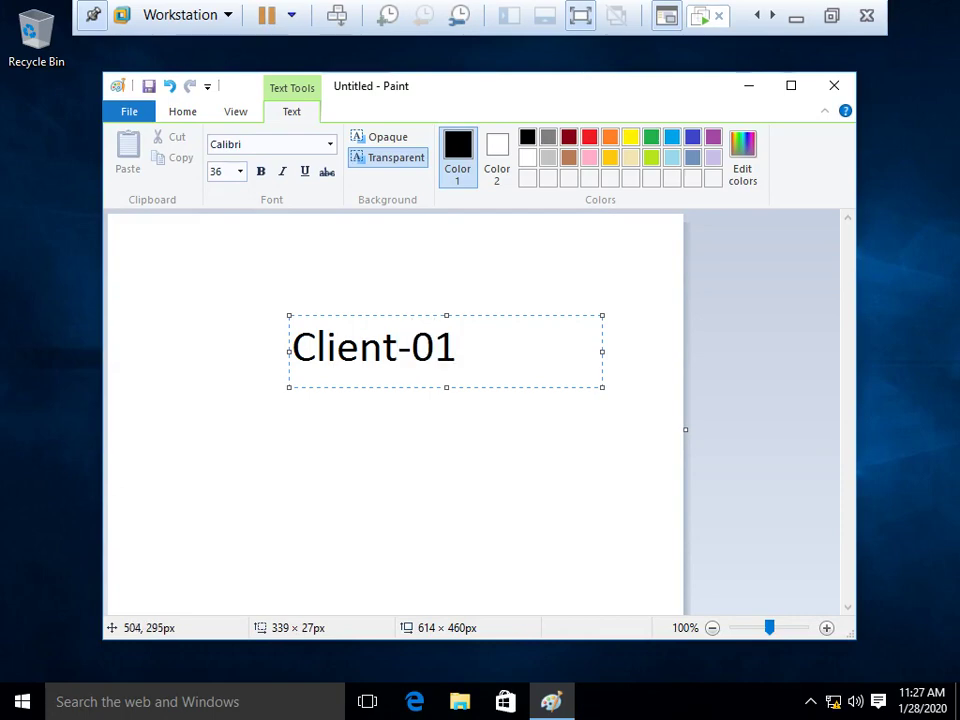
pyautogui.click(612, 510)
# - Fill the canvas background behind the Client-01 text with light yellow
pyautogui.click(289, 145)
pyautogui.click(622, 157)
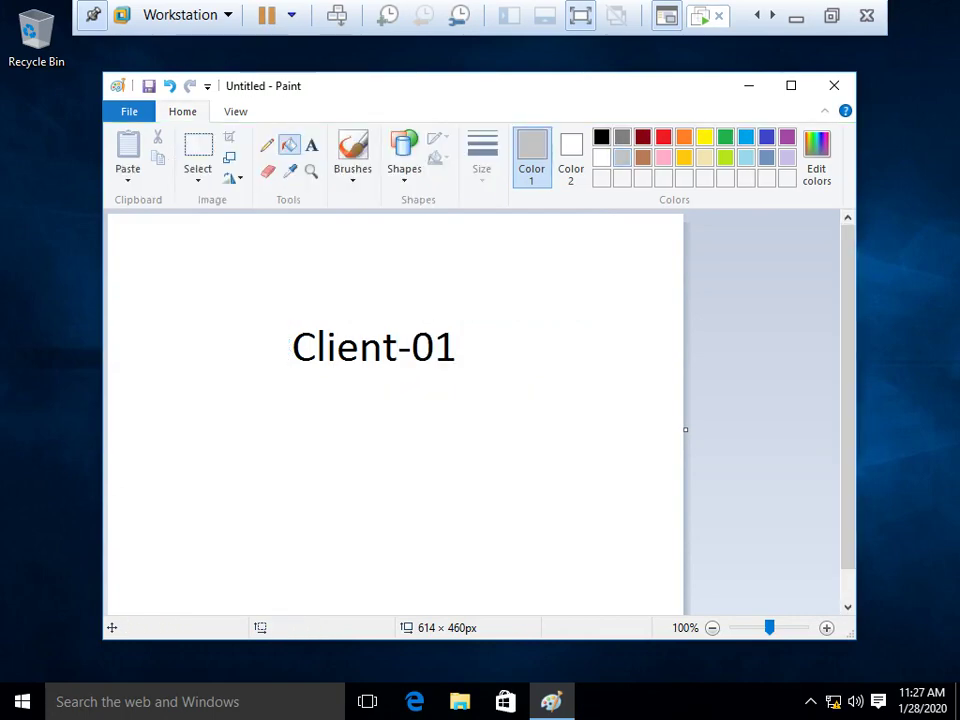
pyautogui.click(560, 290)
pyautogui.click(704, 157)
pyautogui.click(633, 236)
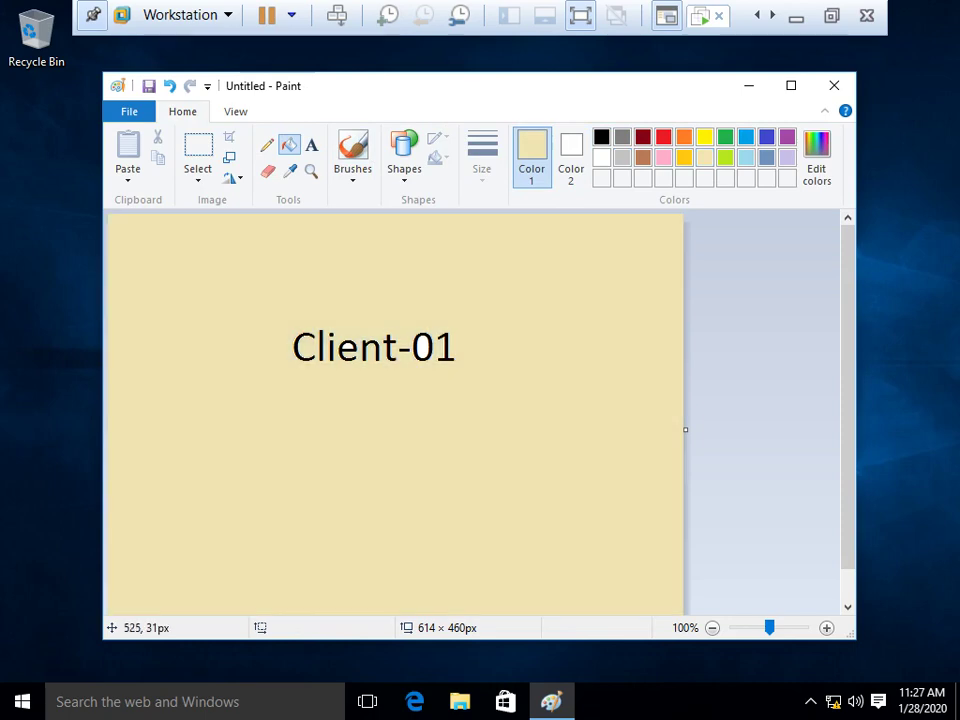
# - Save the picture as Untitled in PNG format on Local Disk (C:) and close Paint
pyautogui.hotkey('ctrl', 's')
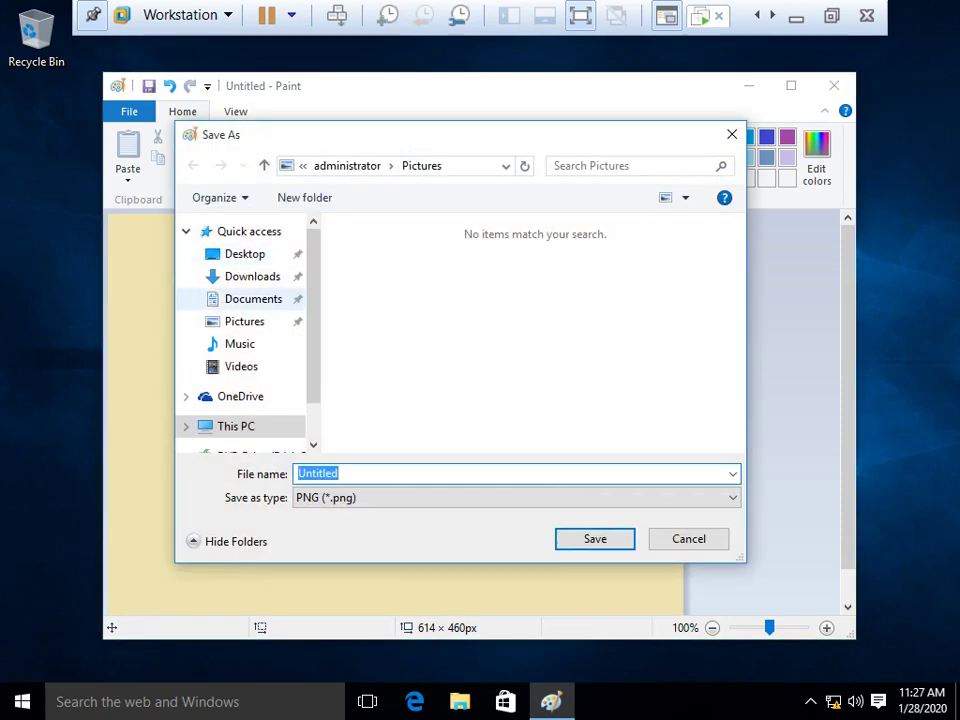
pyautogui.click(236, 426)
pyautogui.scroll(-3, 530, 330)
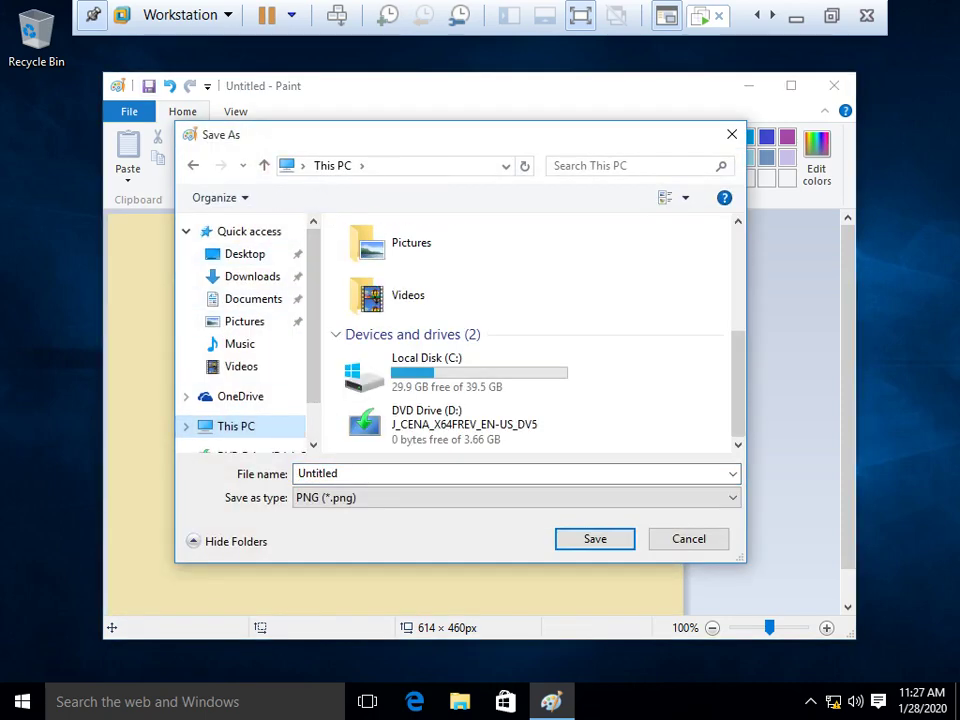
pyautogui.doubleClick(455, 372)
pyautogui.click(594, 538)
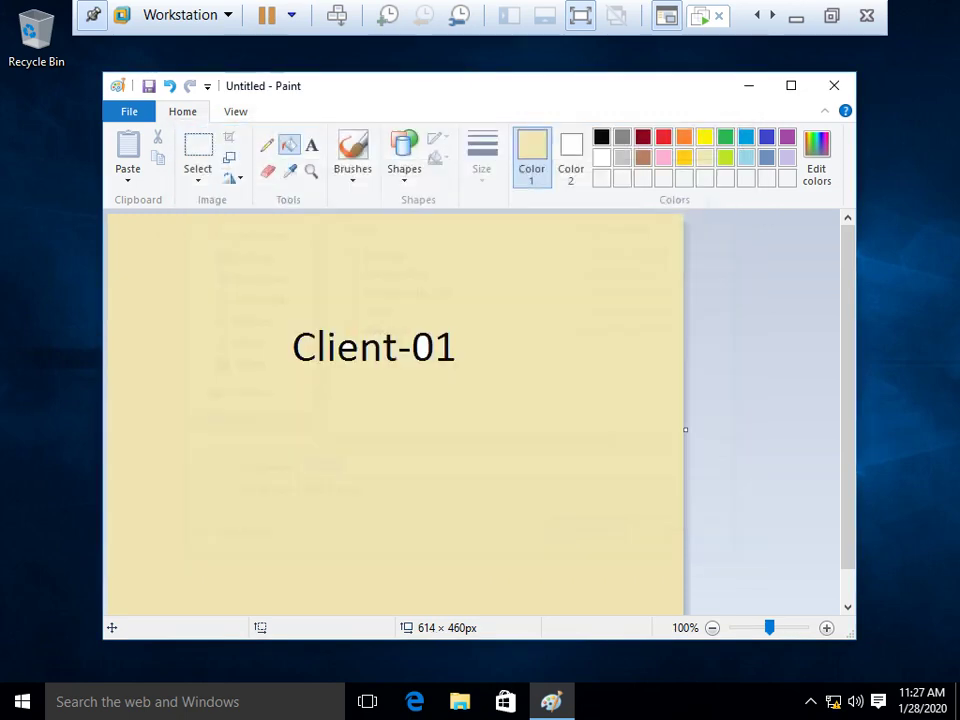
pyautogui.hotkey('alt', 'F4')
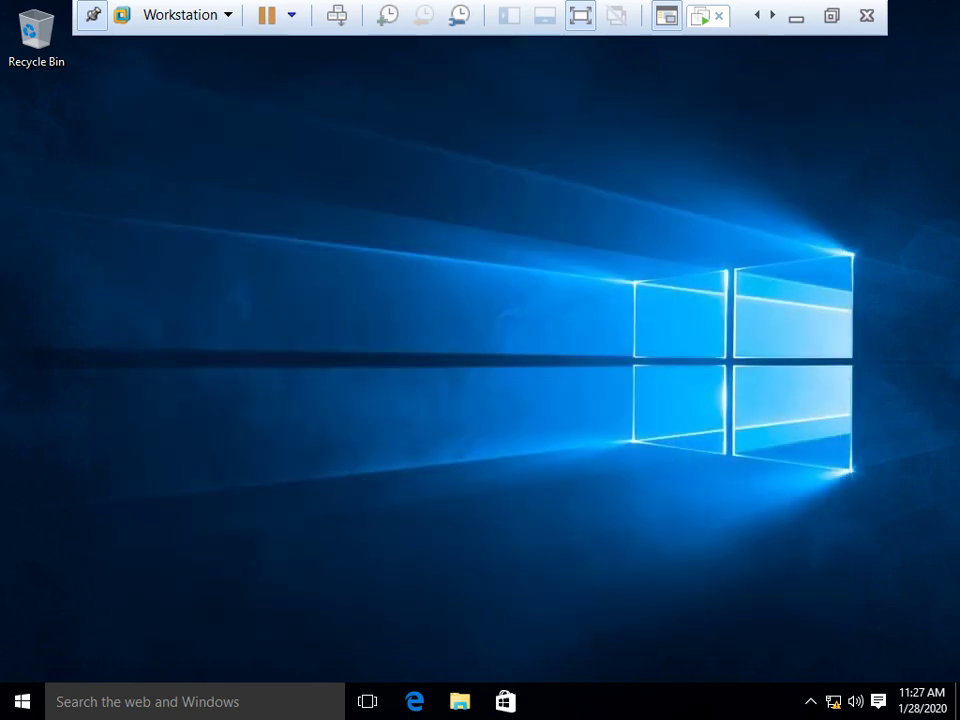
# - Set the recent Untitled picture as the desktop background from File Explorer, and close the window
pyautogui.press('super+e')
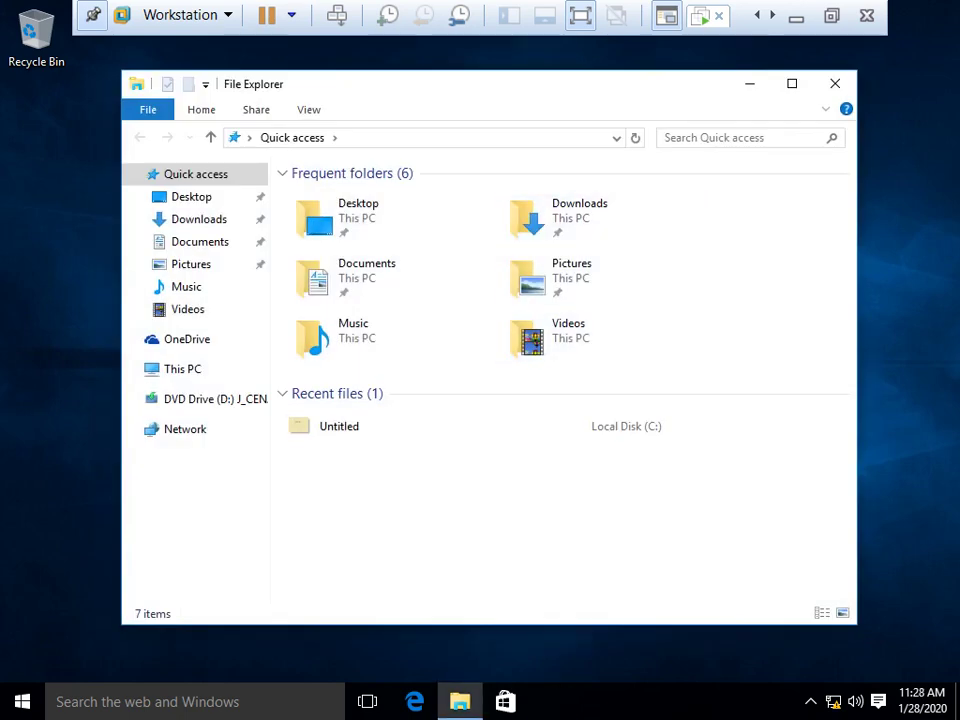
pyautogui.rightClick(318, 424)
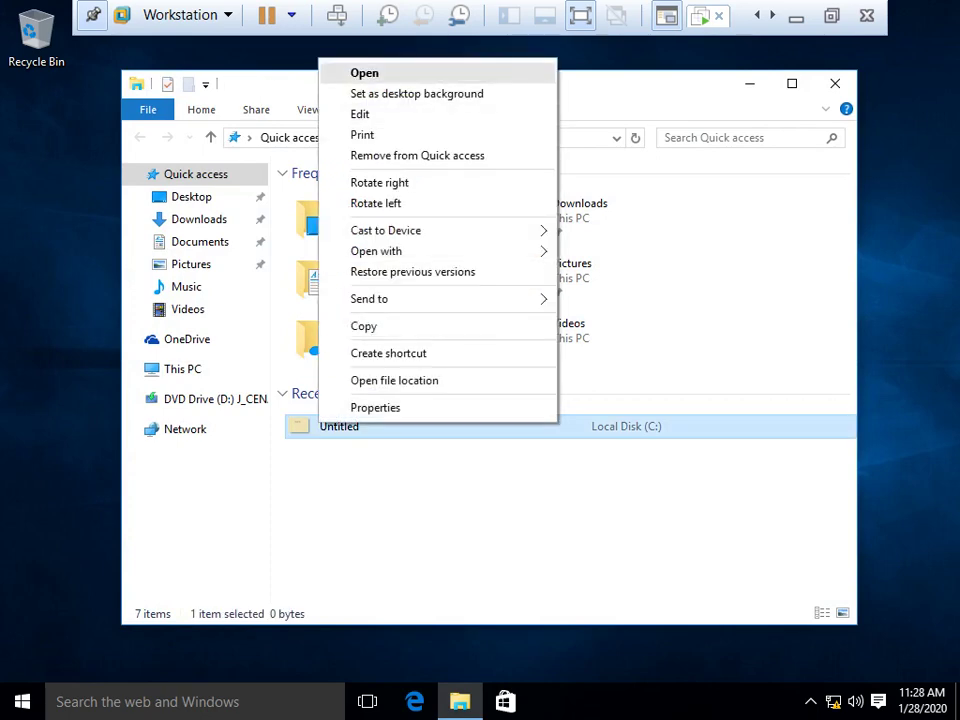
pyautogui.click(416, 93)
pyautogui.hotkey('alt', 'F4')
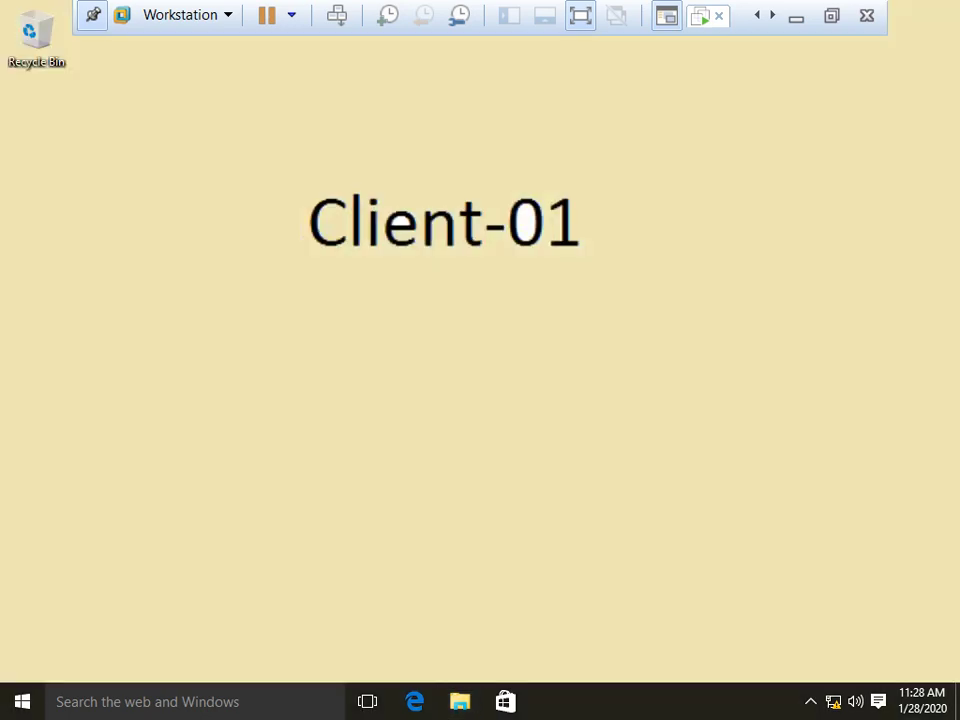
# - Open Network Connections with ncpa.cpl and bring up the properties of the Ethernet0 adapter
pyautogui.press('super+r')
pyautogui.write('ncpa.cpl')
pyautogui.press('Return')
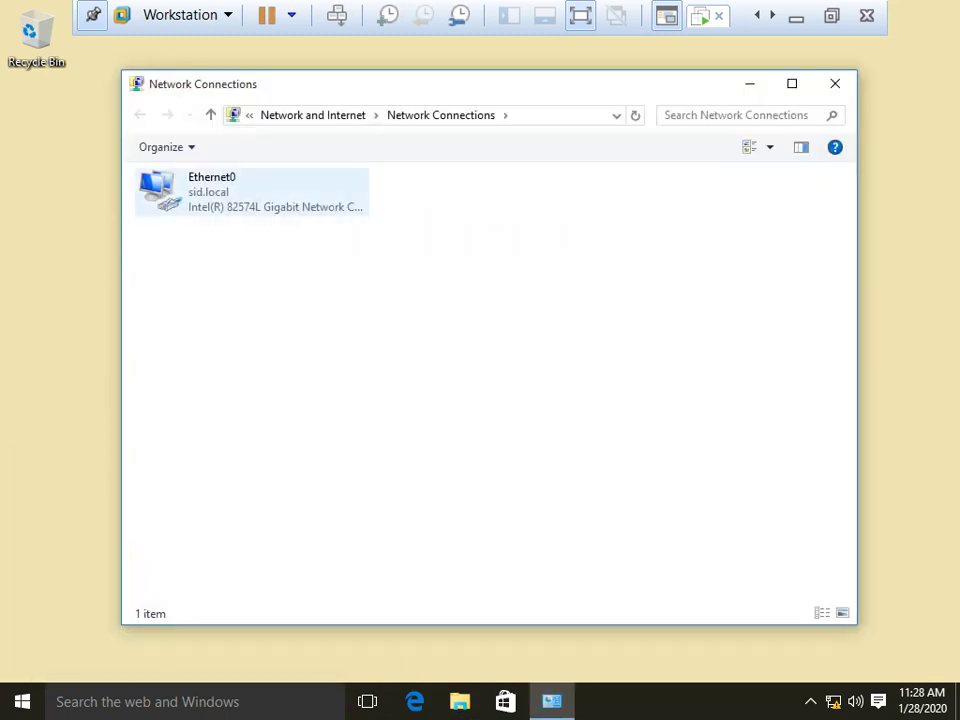
pyautogui.rightClick(194, 197)
pyautogui.click(280, 430)
pyautogui.rightClick(214, 201)
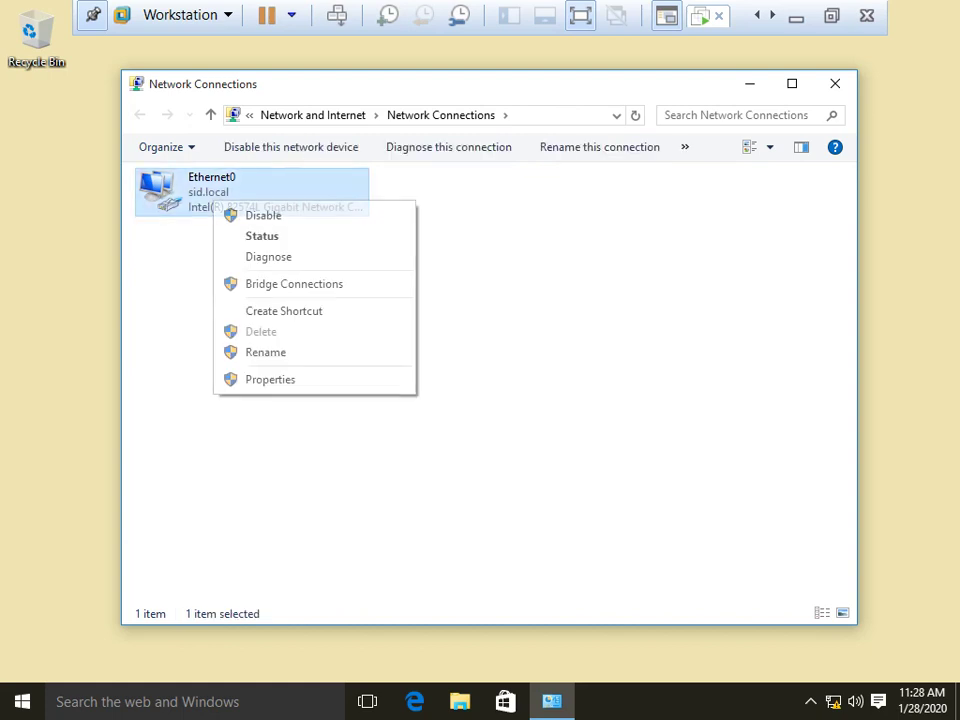
pyautogui.press('Down')
pyautogui.press('Return')
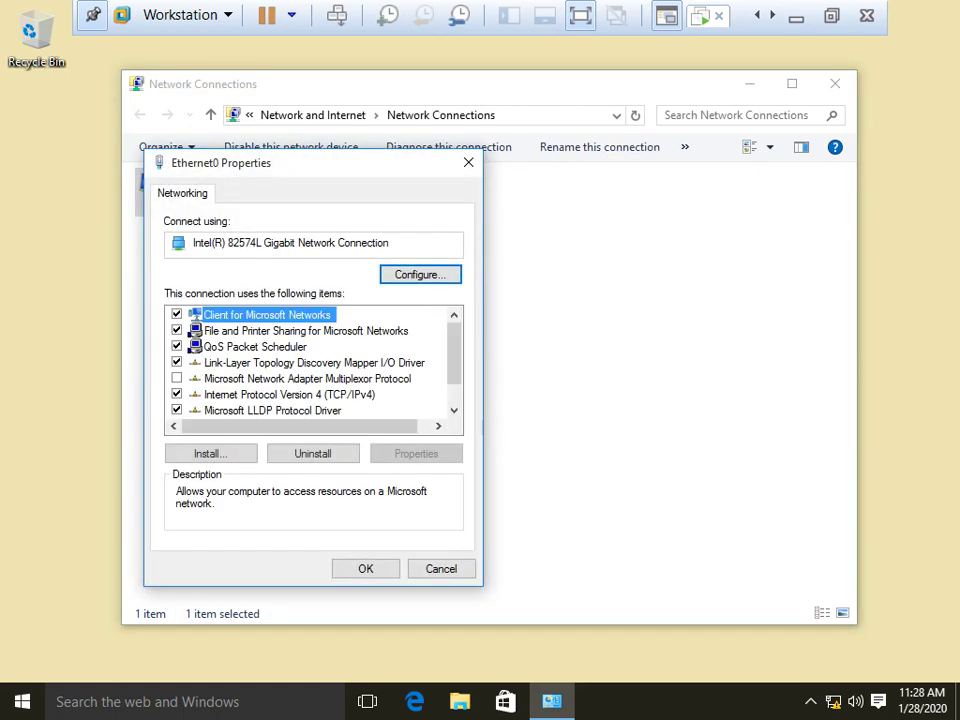
# - Set the Ethernet0 adapter's TCP/IPv4 to obtain both its IP address and DNS server address automatically, and apply the adapter properties
pyautogui.click(289, 394)
pyautogui.hotkey('alt', 'r')
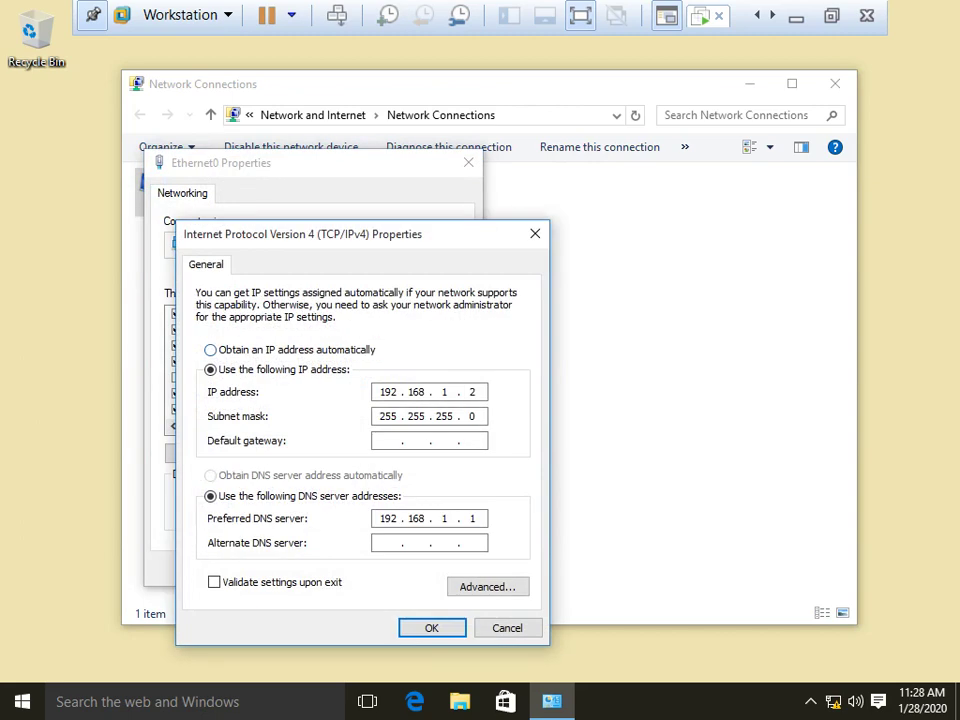
pyautogui.hotkey('alt', 'o')
pyautogui.hotkey('alt', 'b')
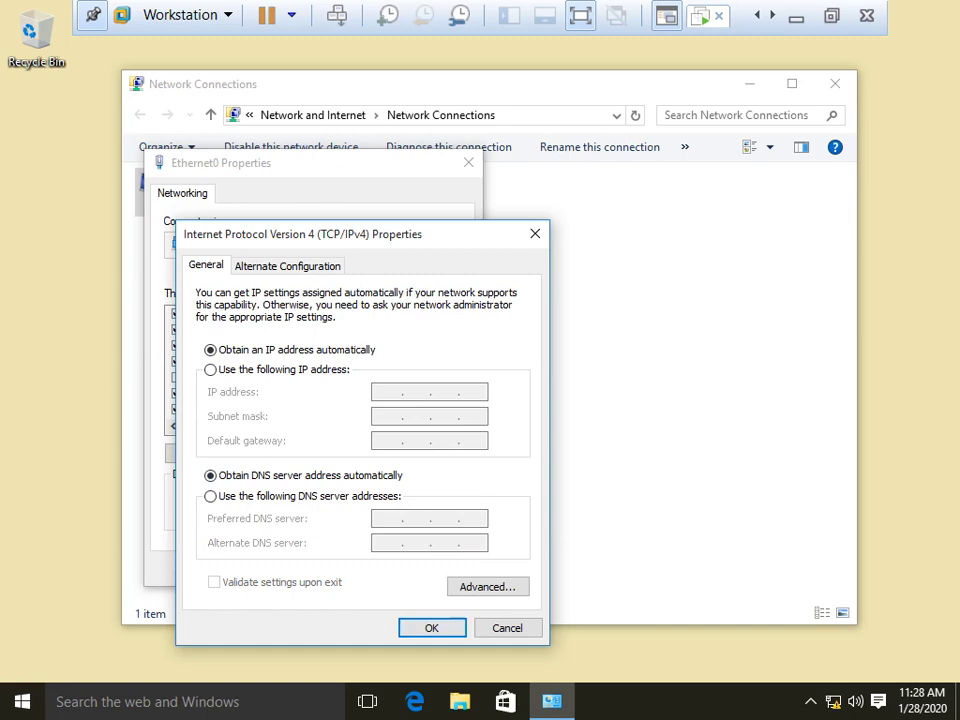
pyautogui.press('Return')
pyautogui.press('Return')
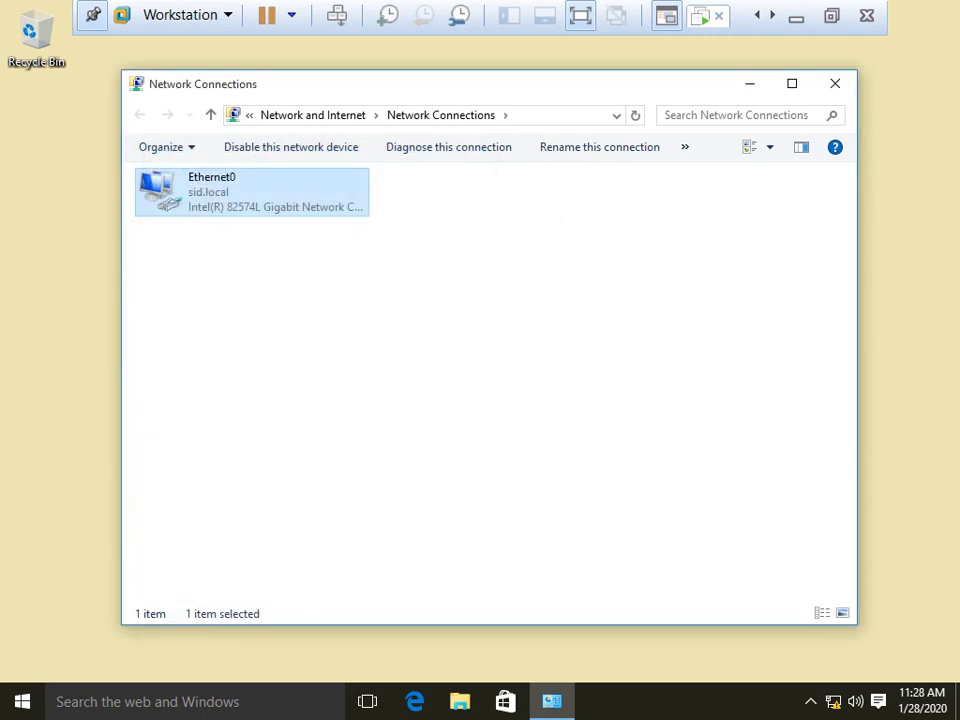
# - Open the Ethernet0 status and view its network connection details
pyautogui.hotkey('shift', 'F10')
pyautogui.press('Down')
pyautogui.press('Return')
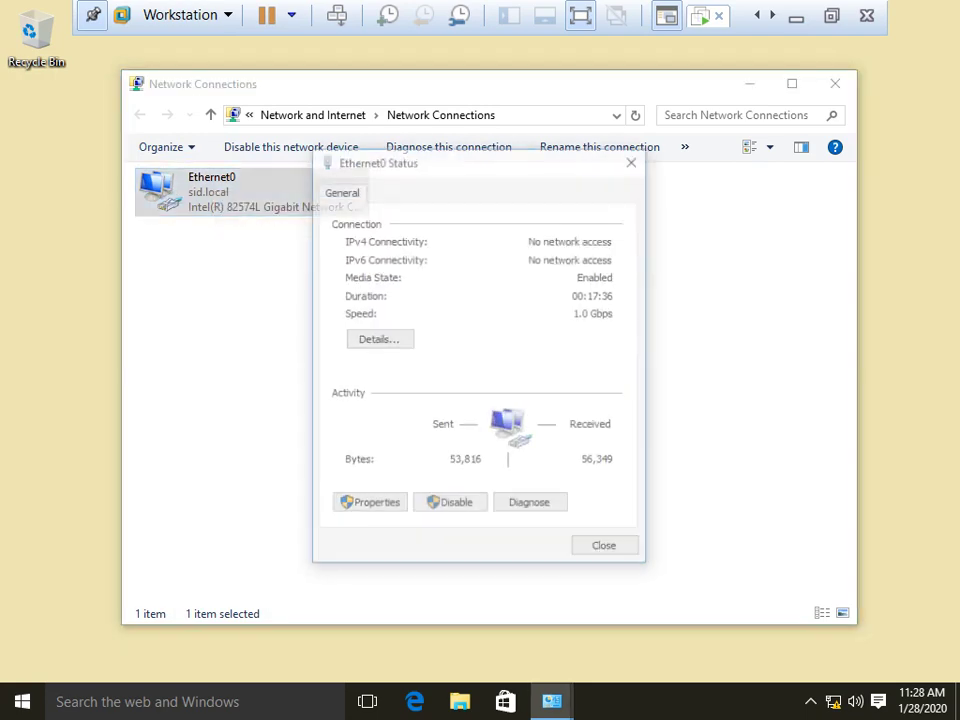
pyautogui.hotkey('alt', 'e')
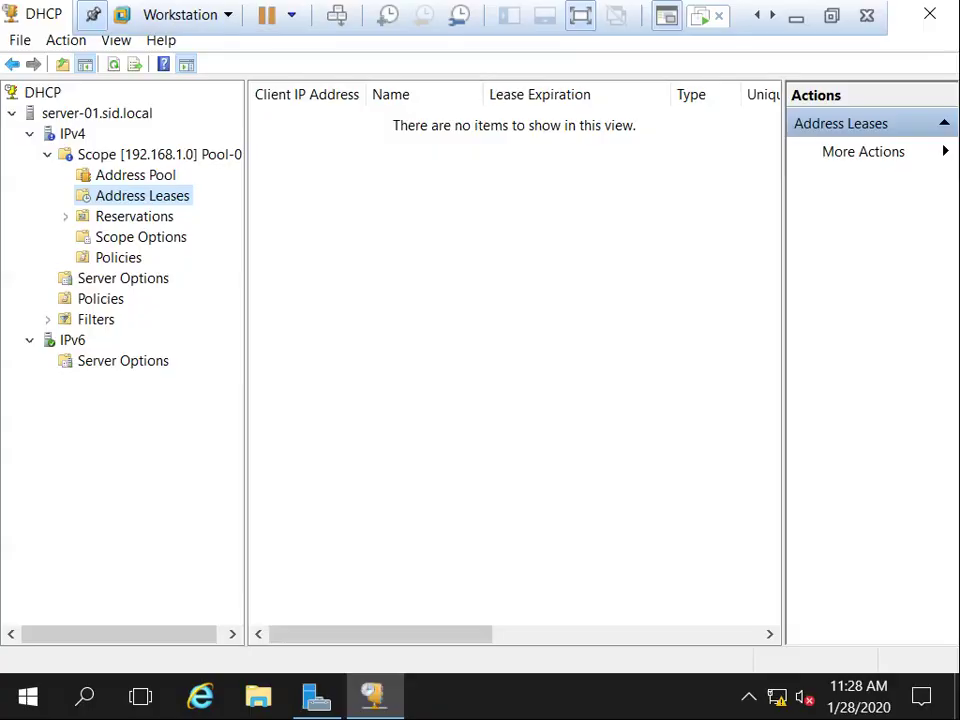
# - On Server-01, refresh the address leases of the Pool-01 scope and check the client's lease
pyautogui.click(113, 63)
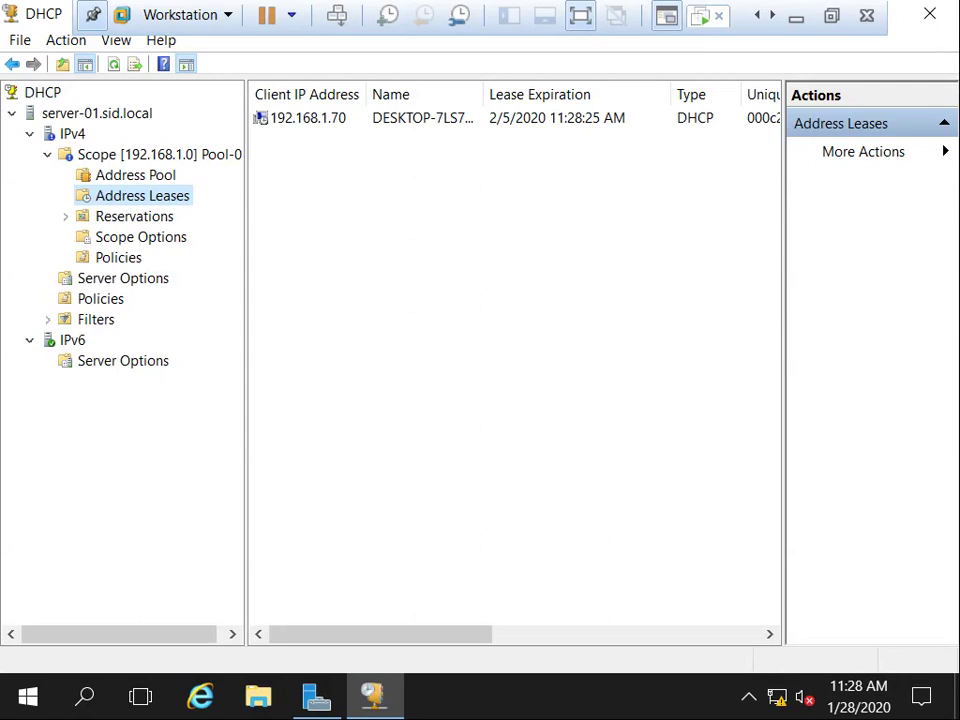
pyautogui.rightClick(308, 121)
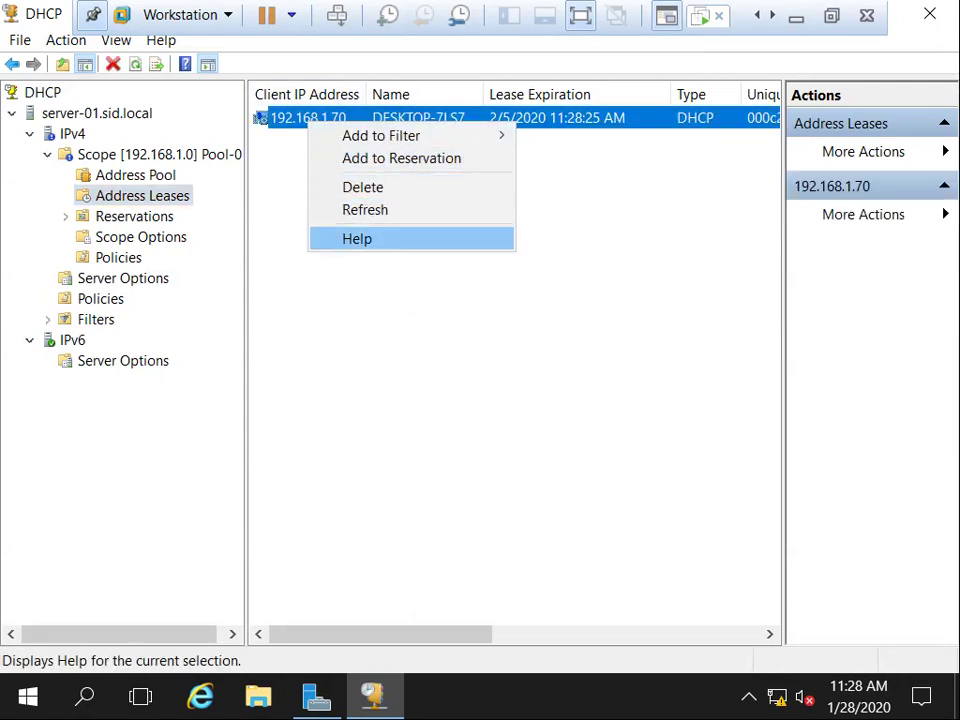
pyautogui.press('Up')
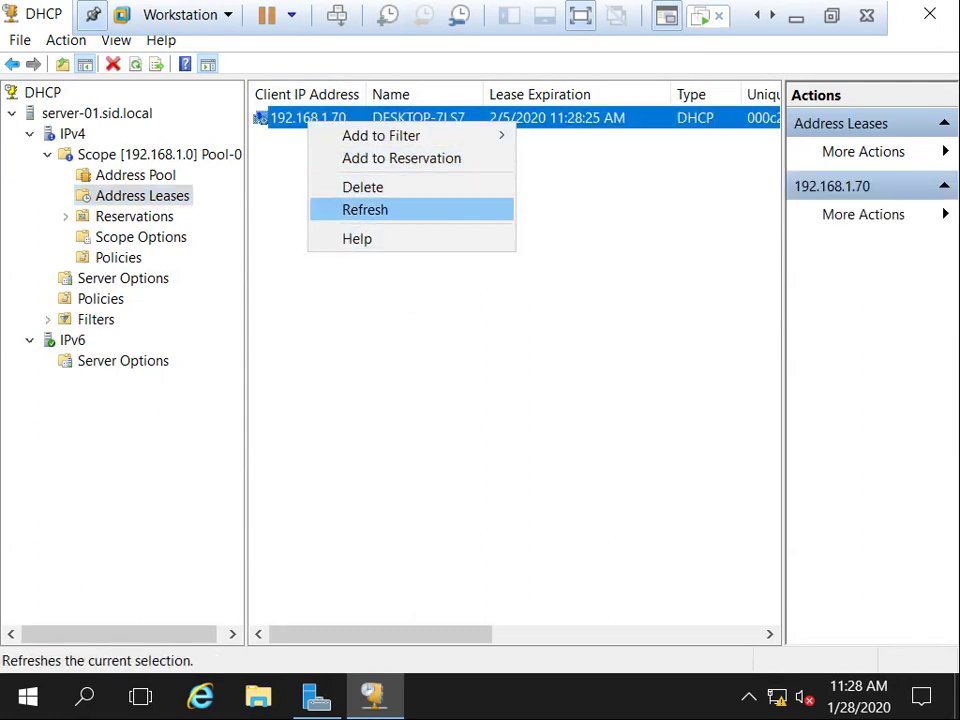
pyautogui.press('Return')
pyautogui.click(308, 118)
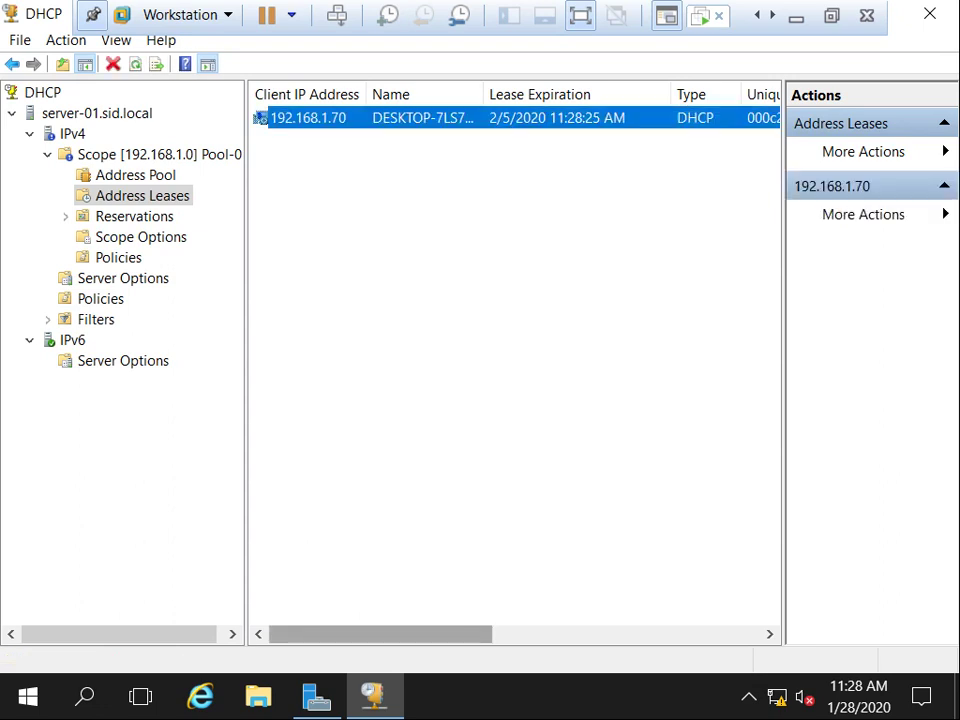
pyautogui.click(380, 520)
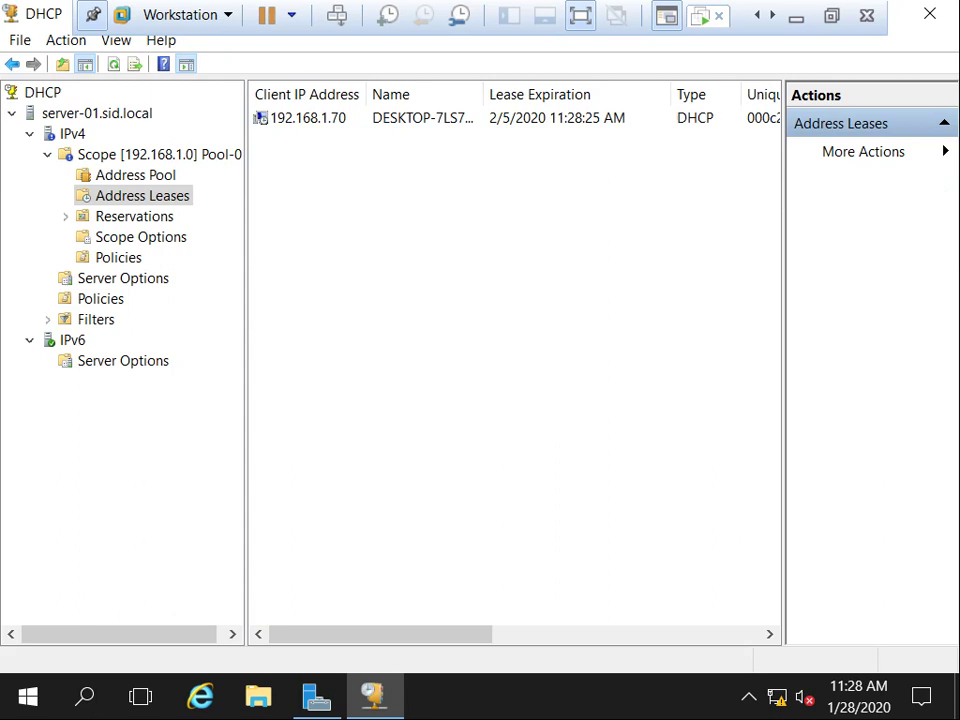
# - Widen the Name column of the address leases to fit and examine the client's lease details and available actions
pyautogui.doubleClick(483, 94)
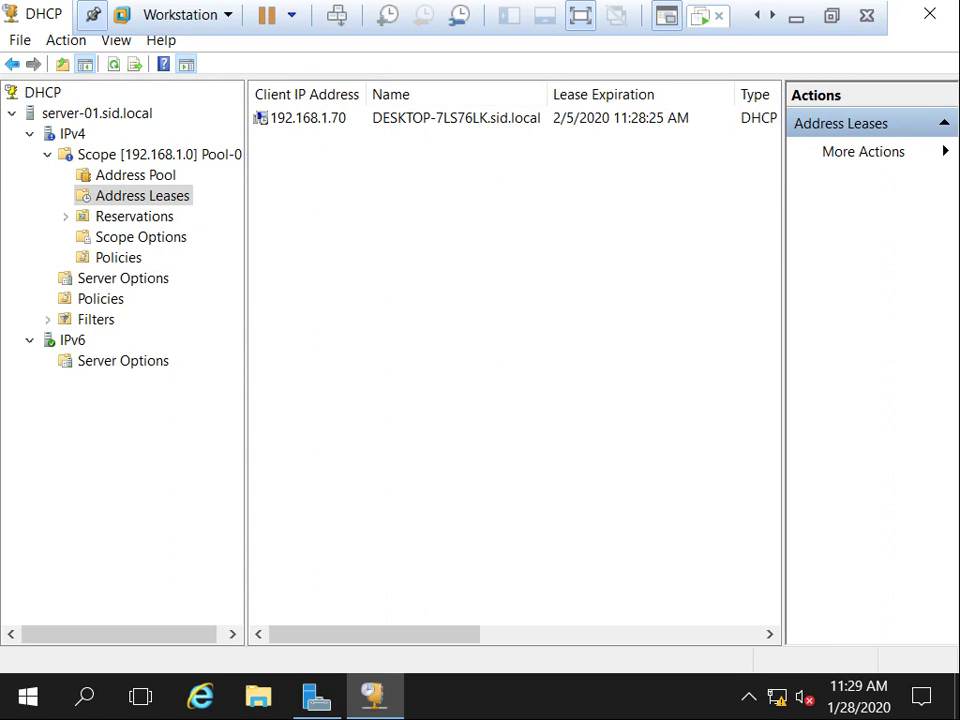
pyautogui.hscroll(3, 514, 360)
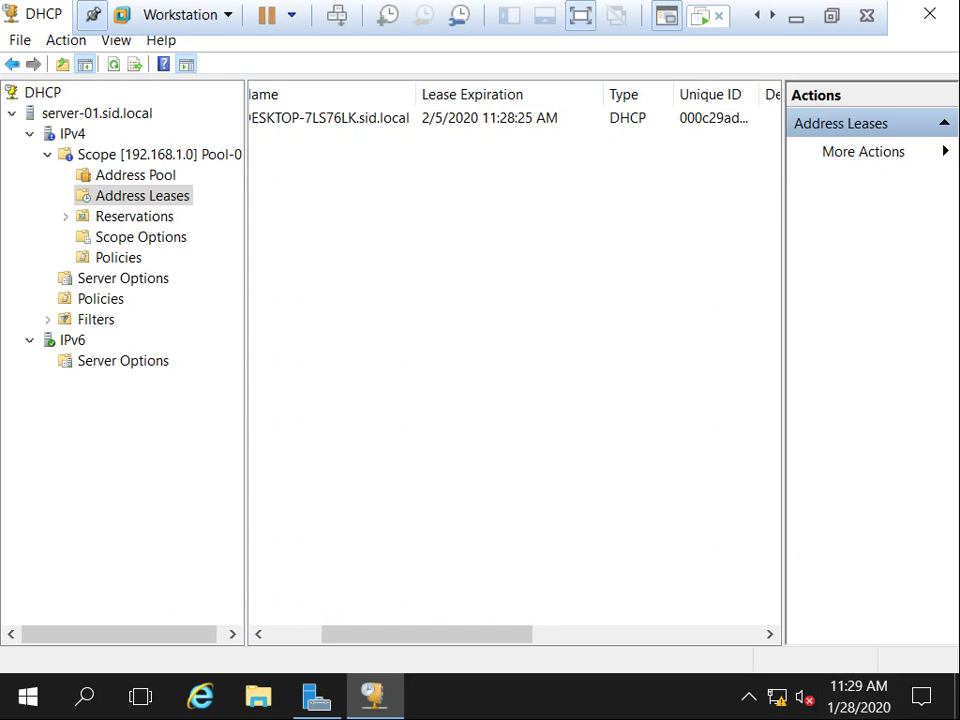
pyautogui.moveTo(426, 634); pyautogui.dragTo(374, 634)
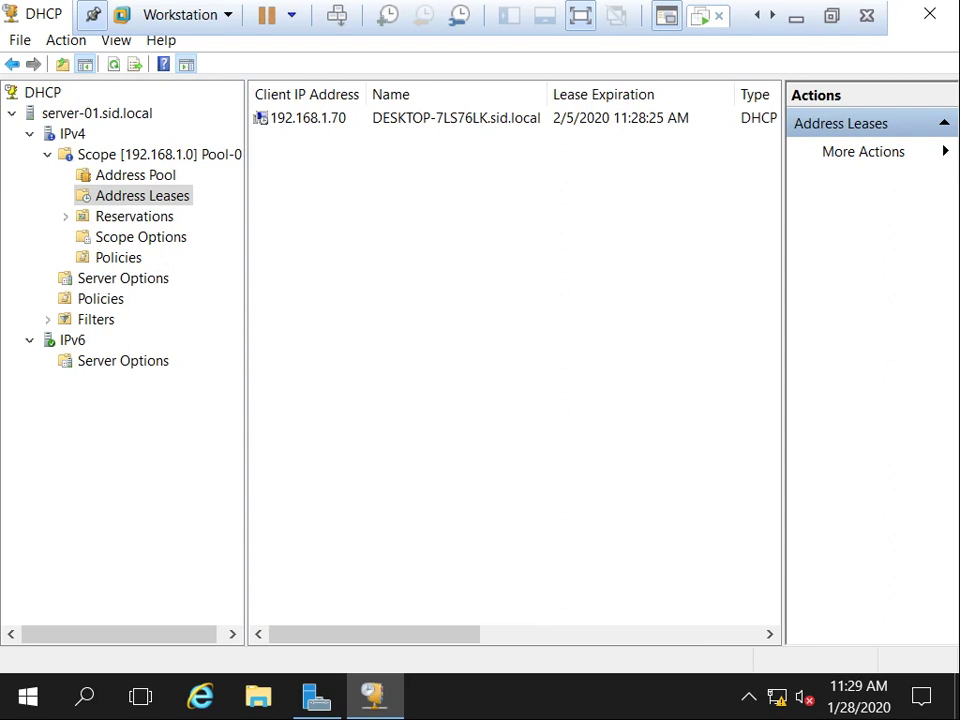
pyautogui.rightClick(331, 119)
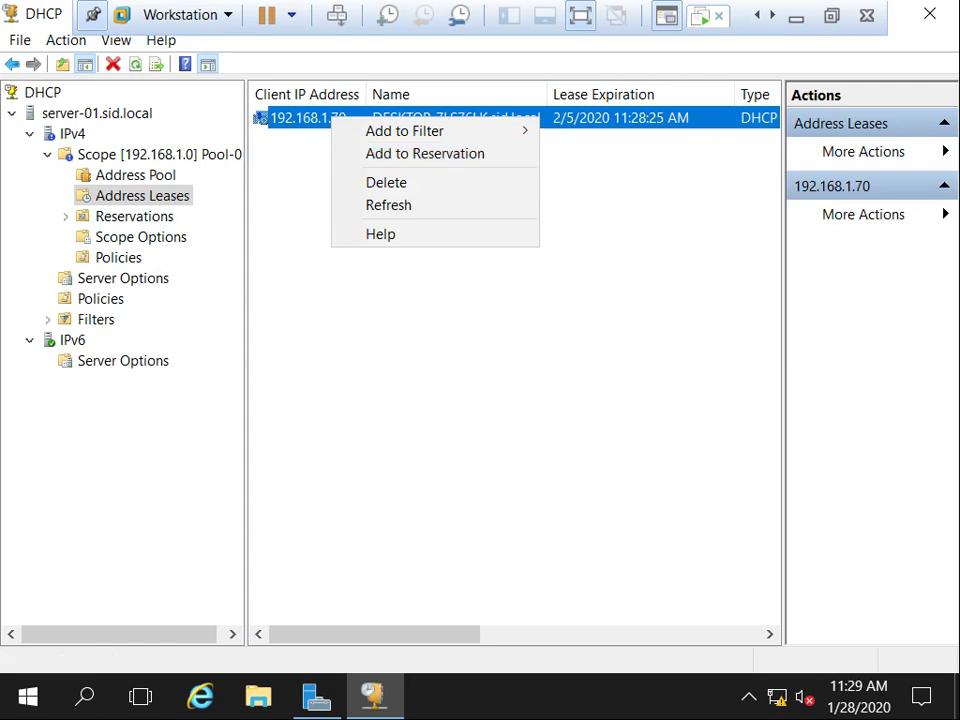
pyautogui.press('Escape')
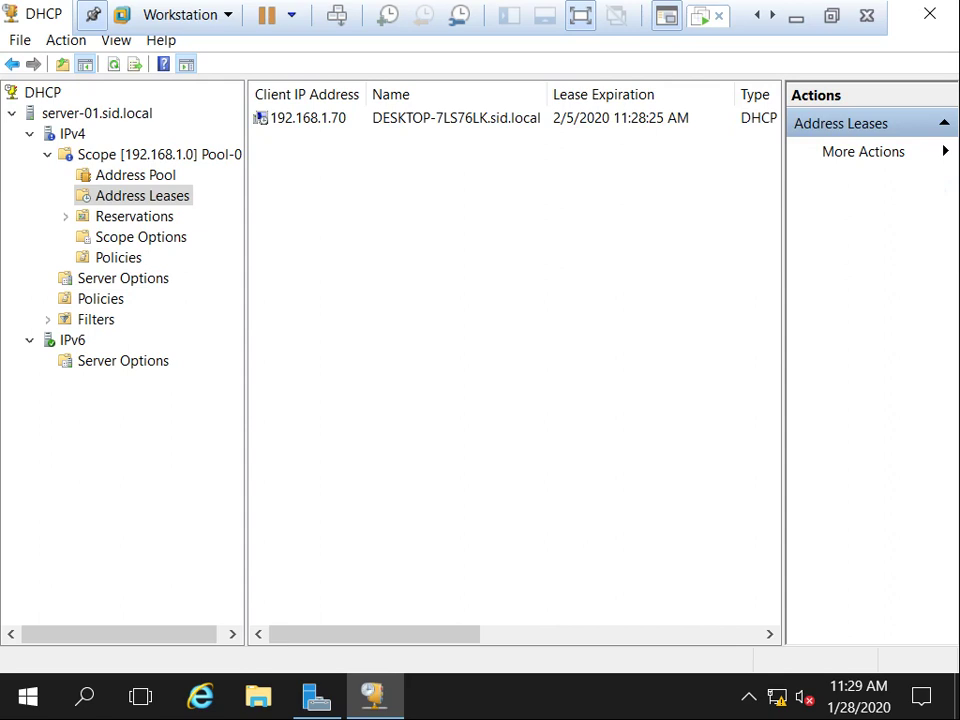
# - Start a new reservation in the Pool-01 scope named Client-01 with IP address 192.168.1.60
pyautogui.click(134, 216)
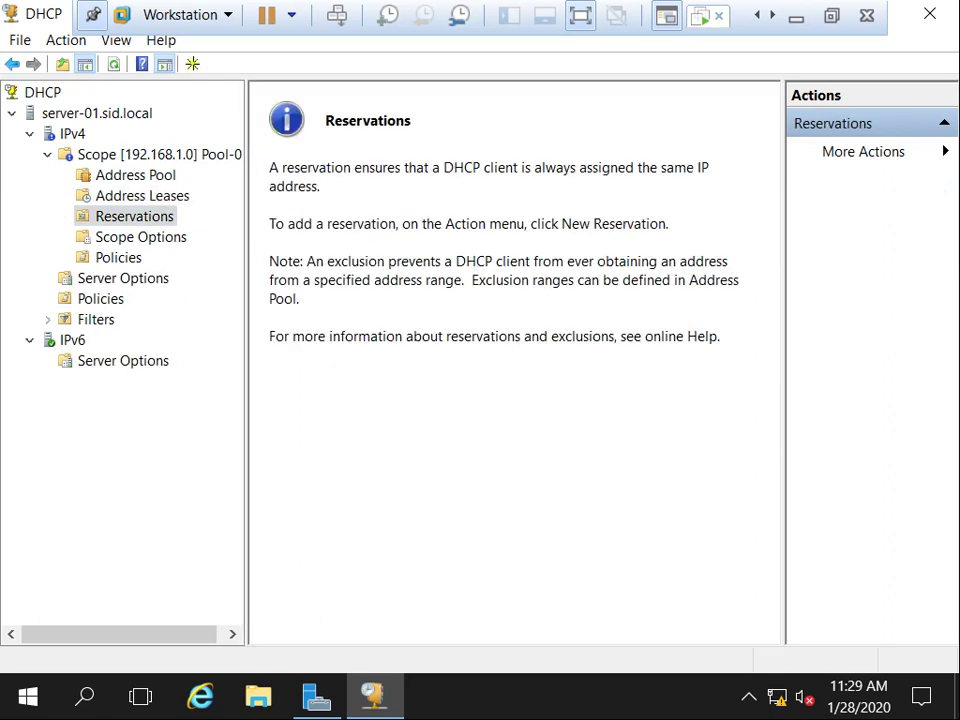
pyautogui.rightClick(128, 220)
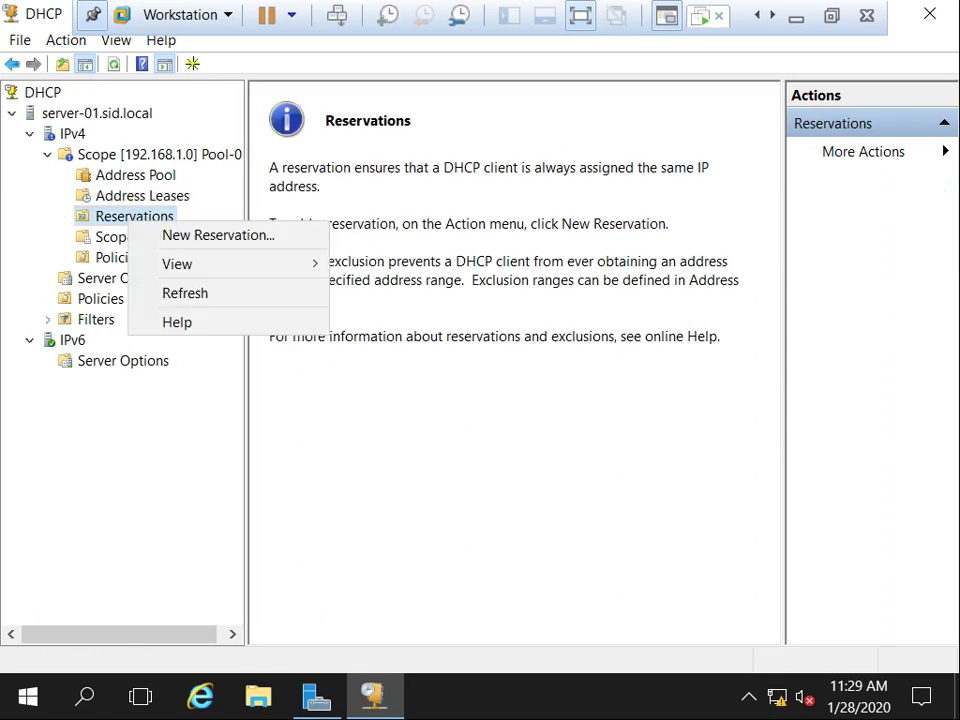
pyautogui.press('Return')
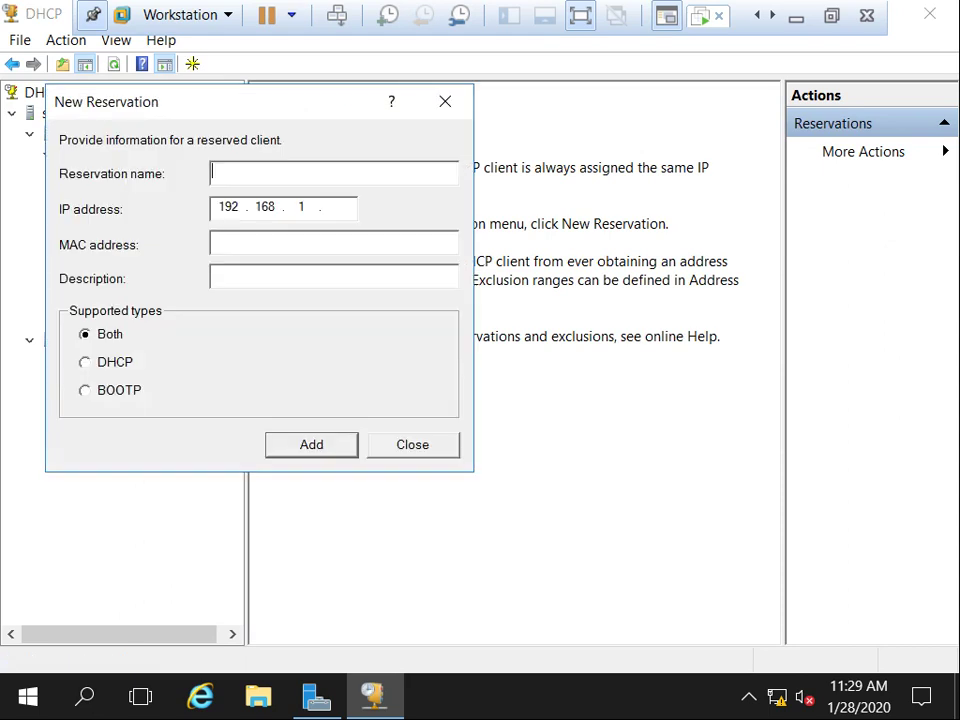
pyautogui.write('Client-01')
pyautogui.press('Tab')
pyautogui.write('60')
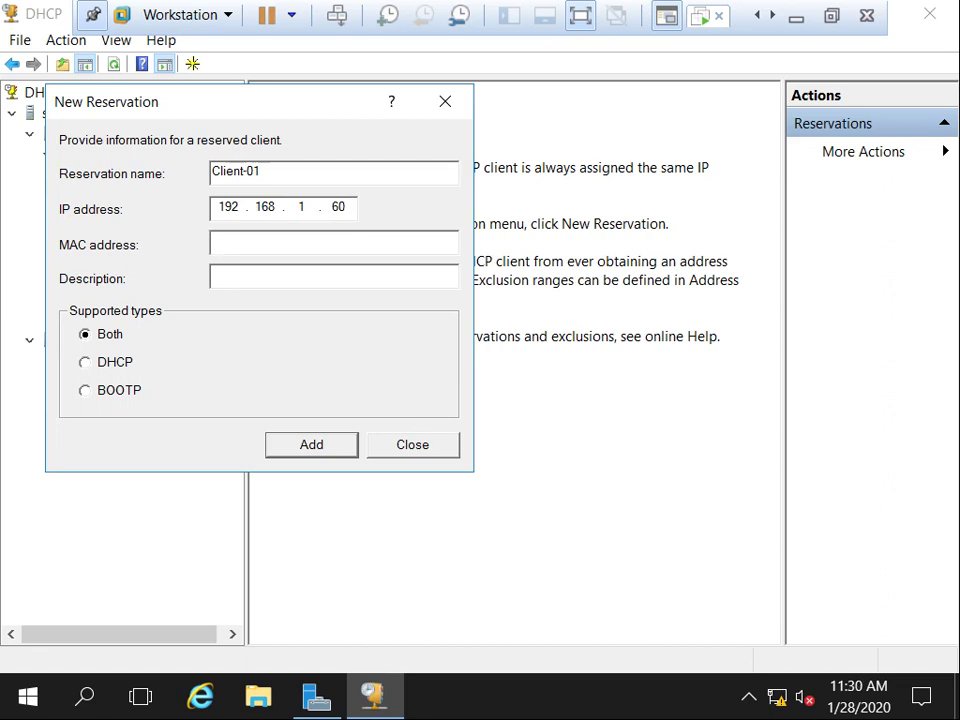
# - Leave full screen and look up the physical address in the network connection details of the Win-10(Client-01) machine
pyautogui.click(831, 15)
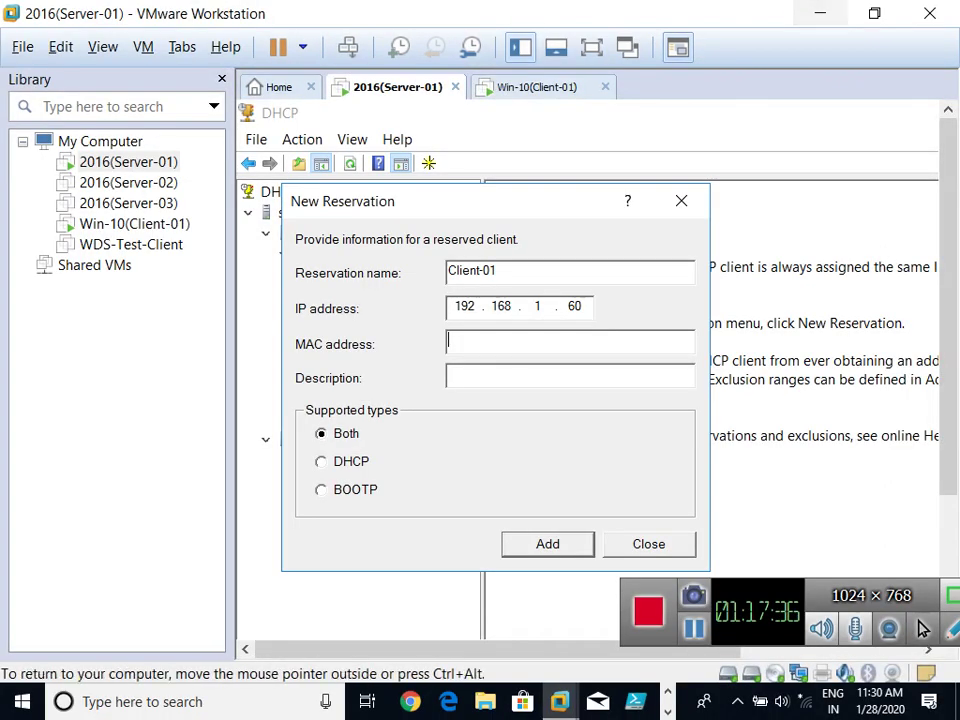
pyautogui.click(545, 87)
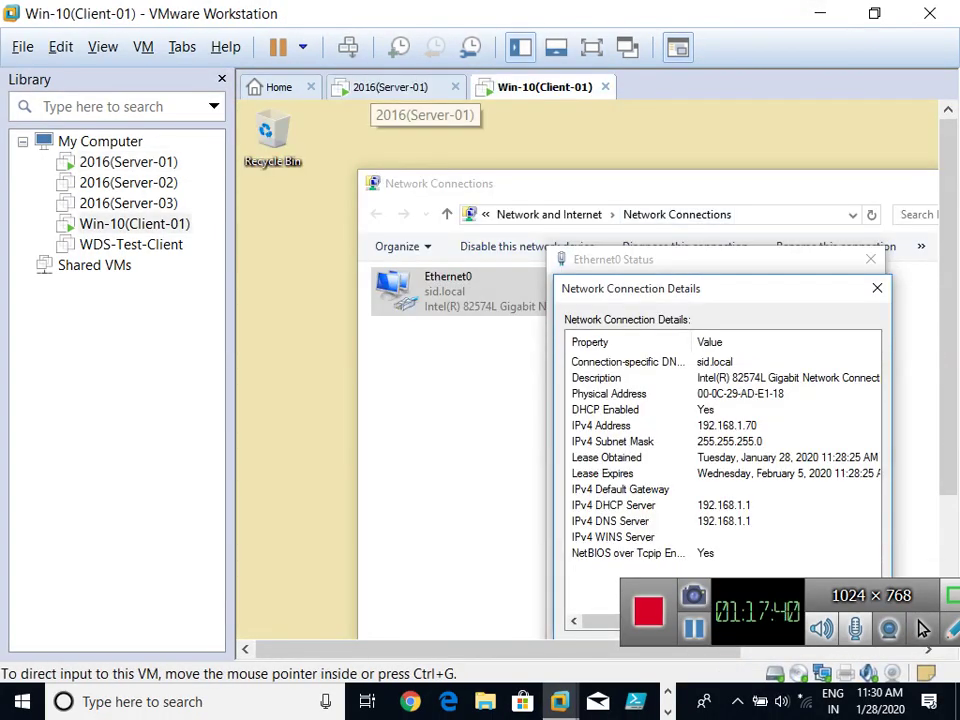
pyautogui.click(390, 87)
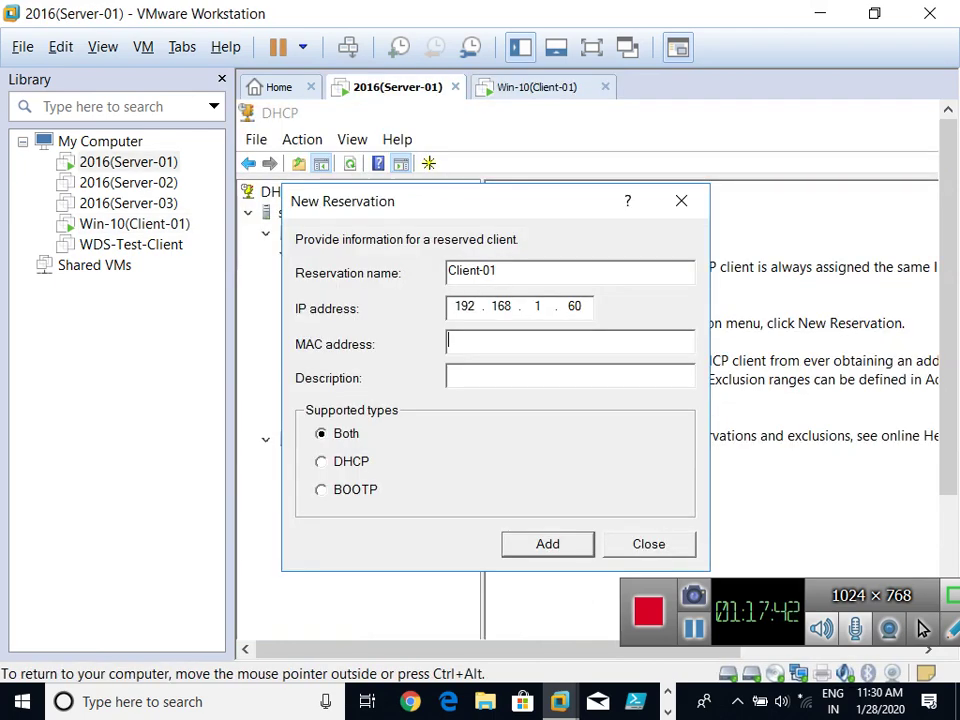
pyautogui.click(537, 87)
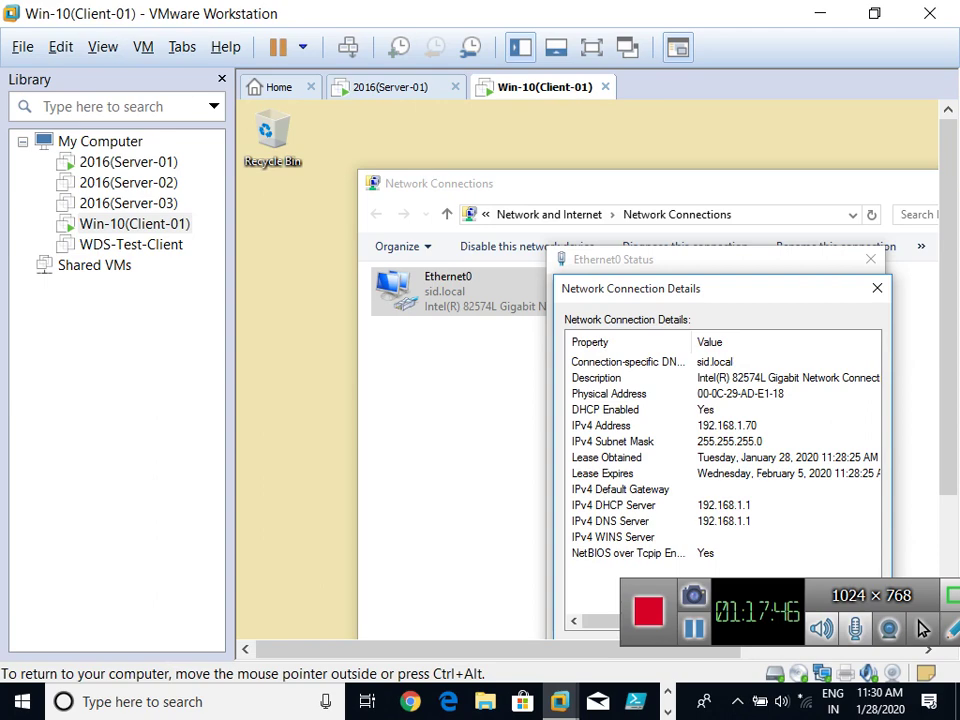
pyautogui.click(740, 393)
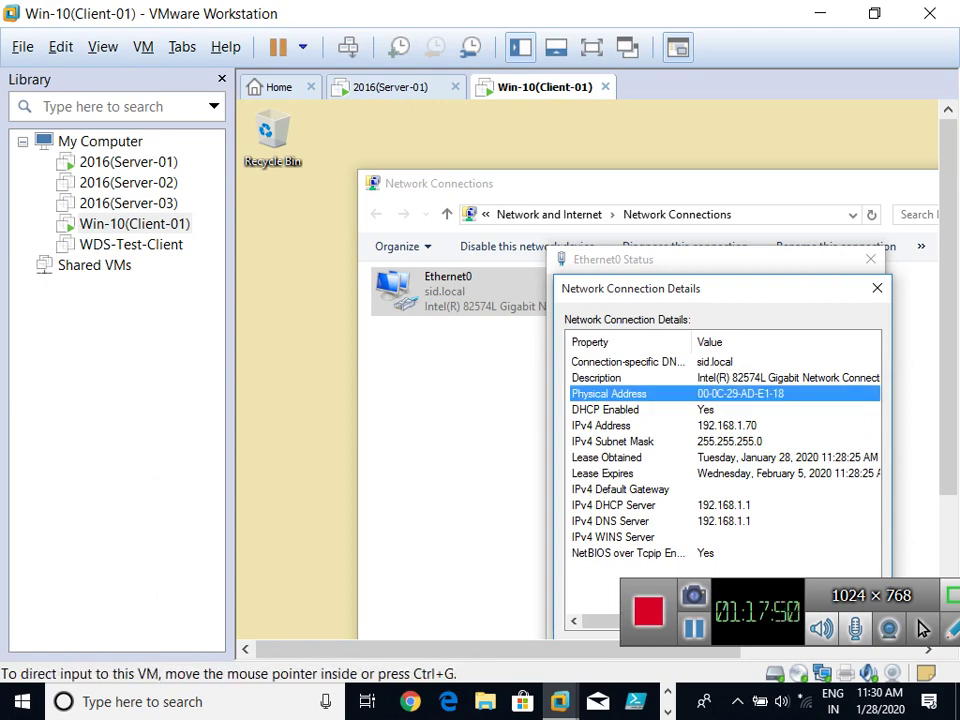
# - Back on Server-01, enter the MAC address 00-0C-29-AD-E1-18 for the new reservation, checking it against Client-01's connection details
pyautogui.click(390, 87)
pyautogui.write('00')
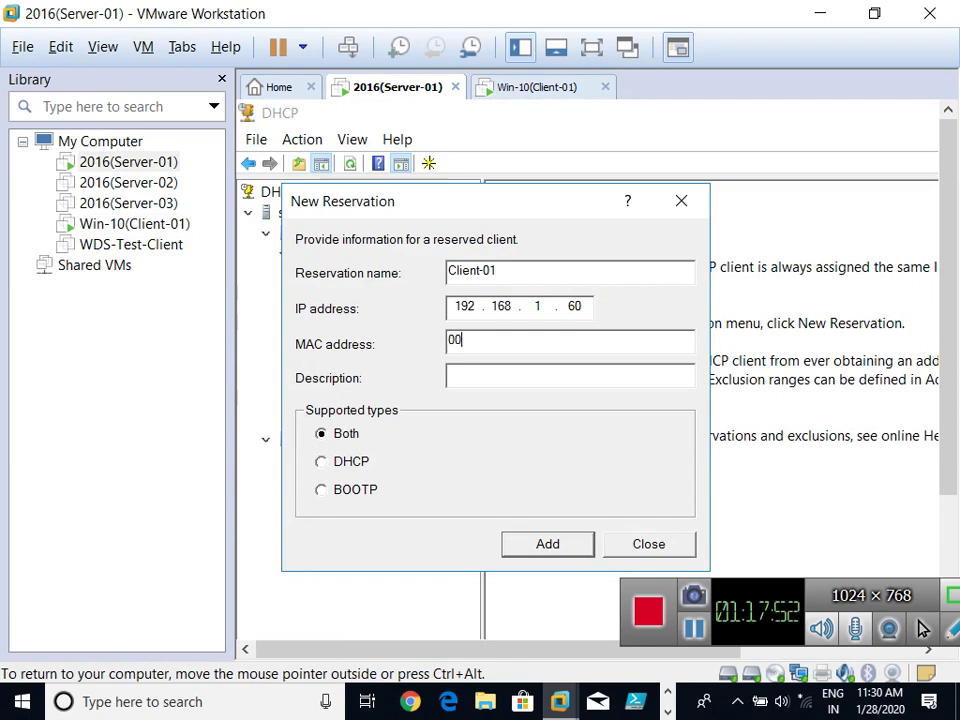
pyautogui.write('-0C')
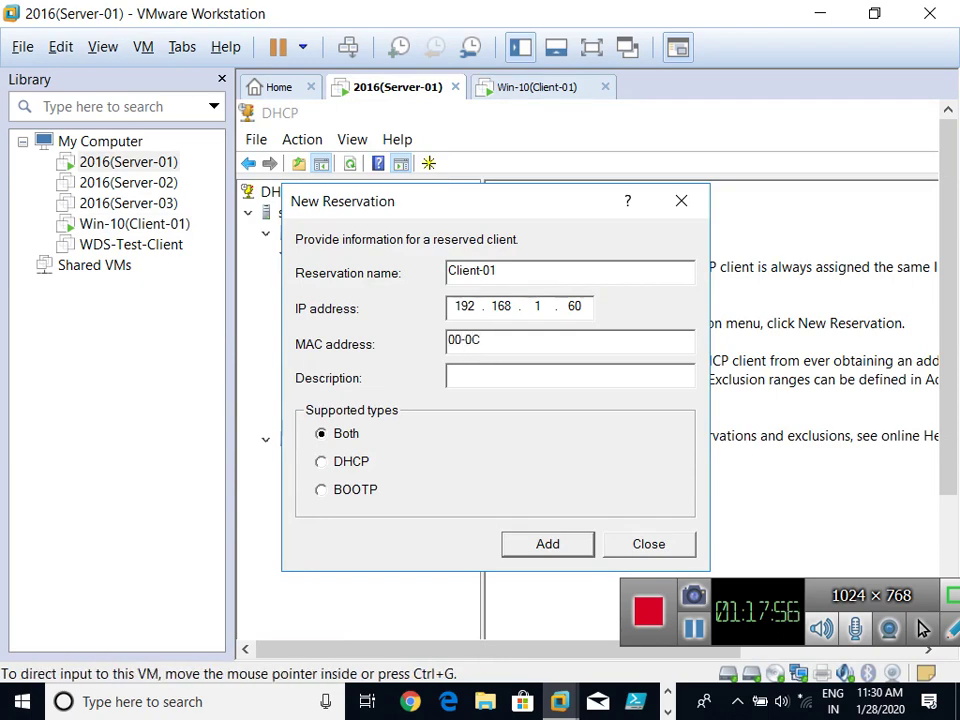
pyautogui.hotkey('ctrl', 'alt', 'Right')
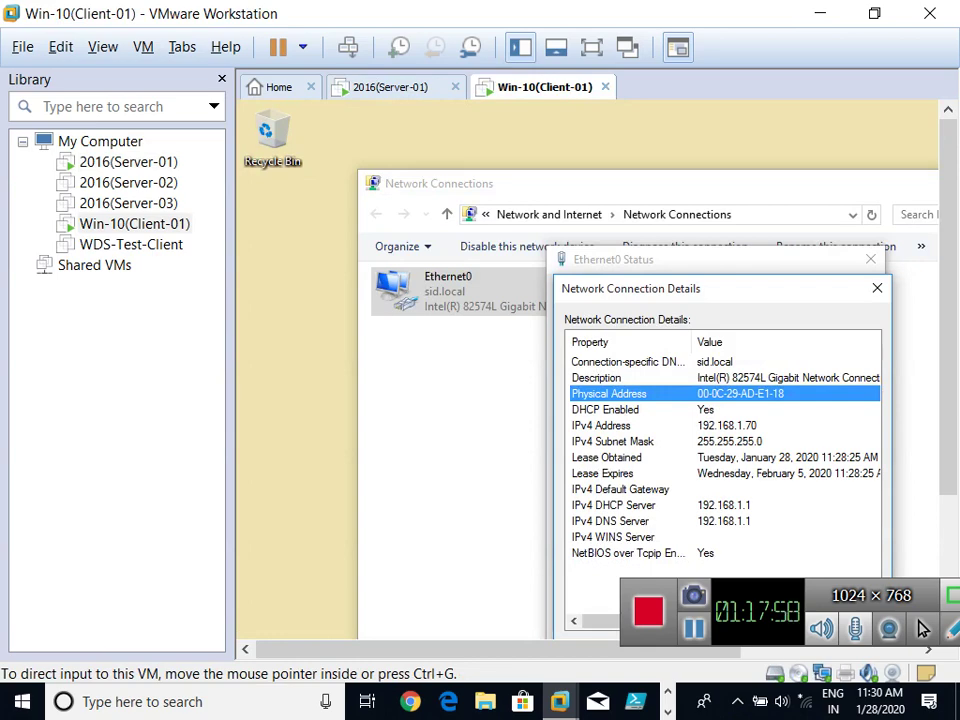
pyautogui.hotkey('ctrl', 'alt', 'Left')
pyautogui.write('-29-AD-E1')
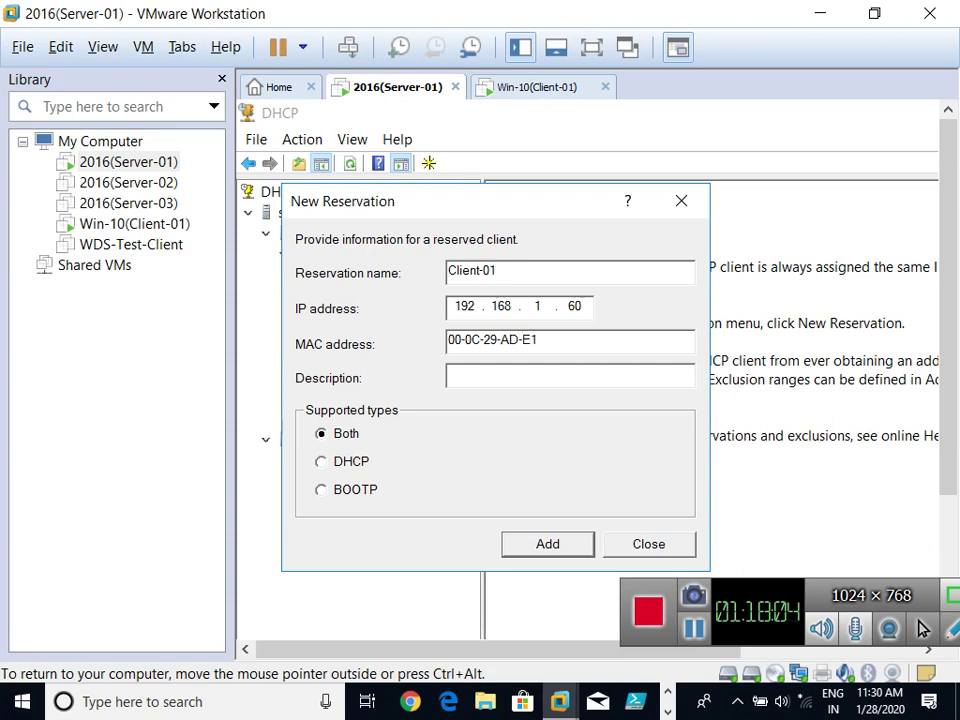
pyautogui.hotkey('ctrl', 'Tab')
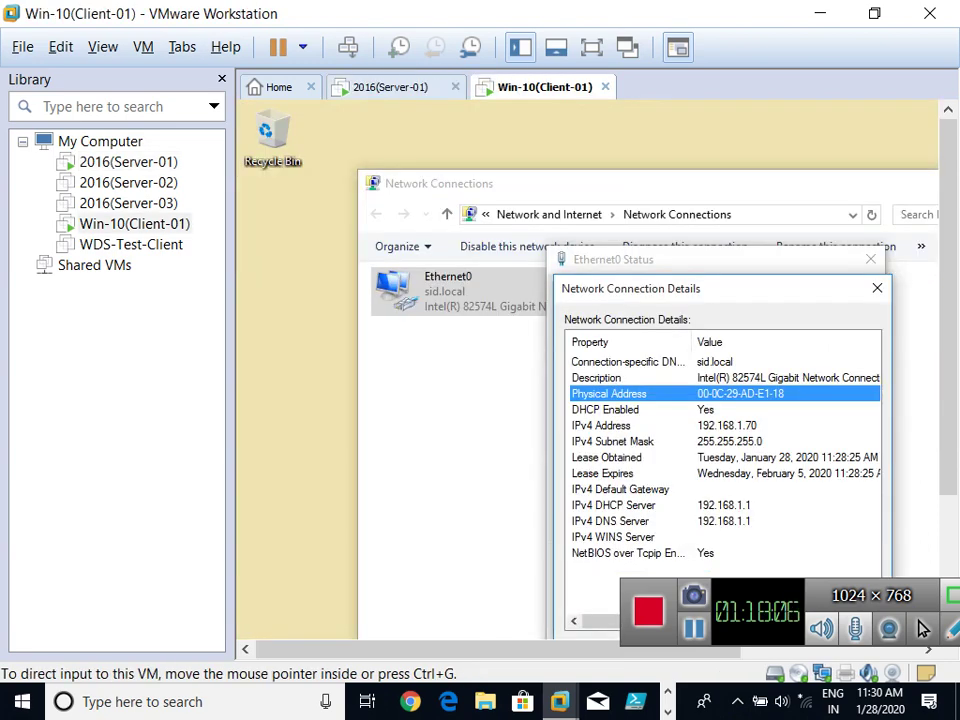
pyautogui.hotkey('ctrl', 'shift', 'Tab')
pyautogui.write('-18')
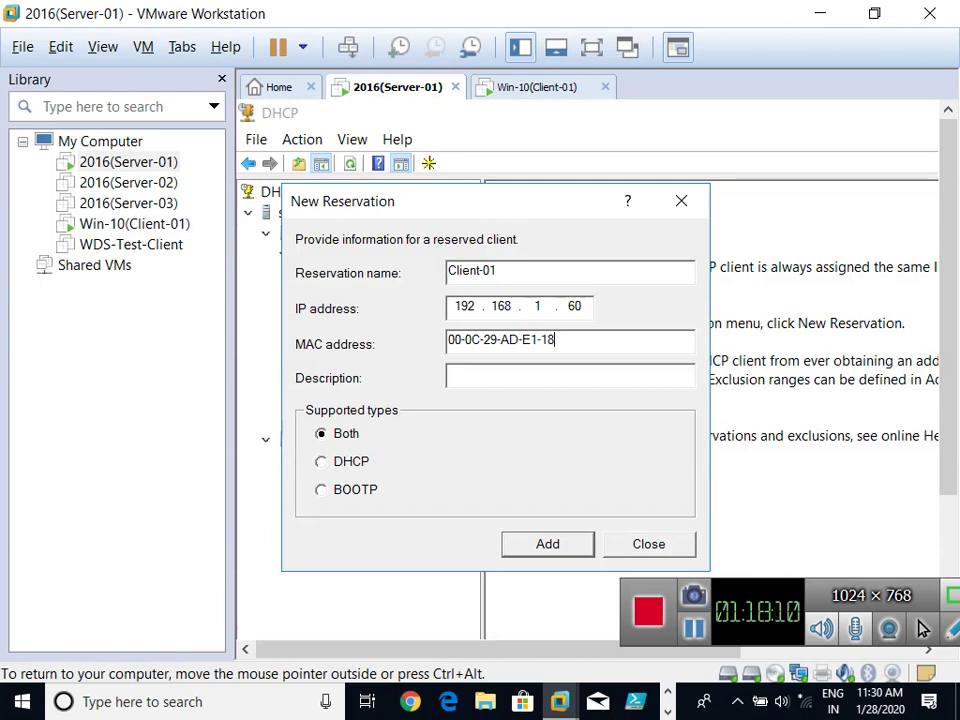
# - Limit the reservation's supported type to DHCP, add it, close the dialog and return the virtual machine to full screen
pyautogui.click(321, 461)
pyautogui.press('Return')
pyautogui.press('Escape')
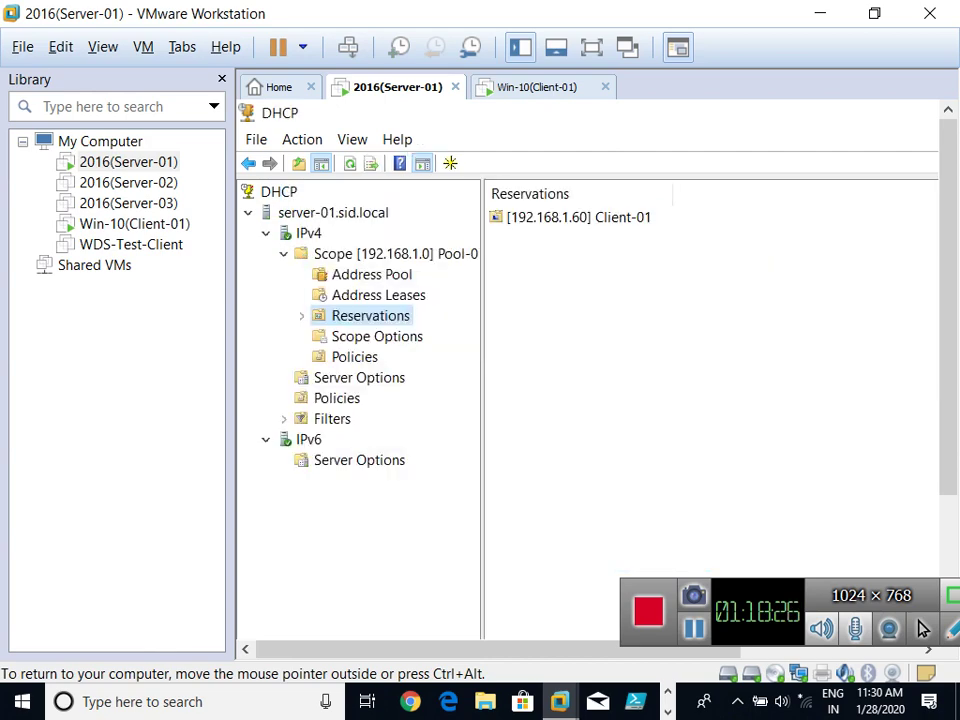
pyautogui.hotkey('ctrl', 'alt', 'Return')
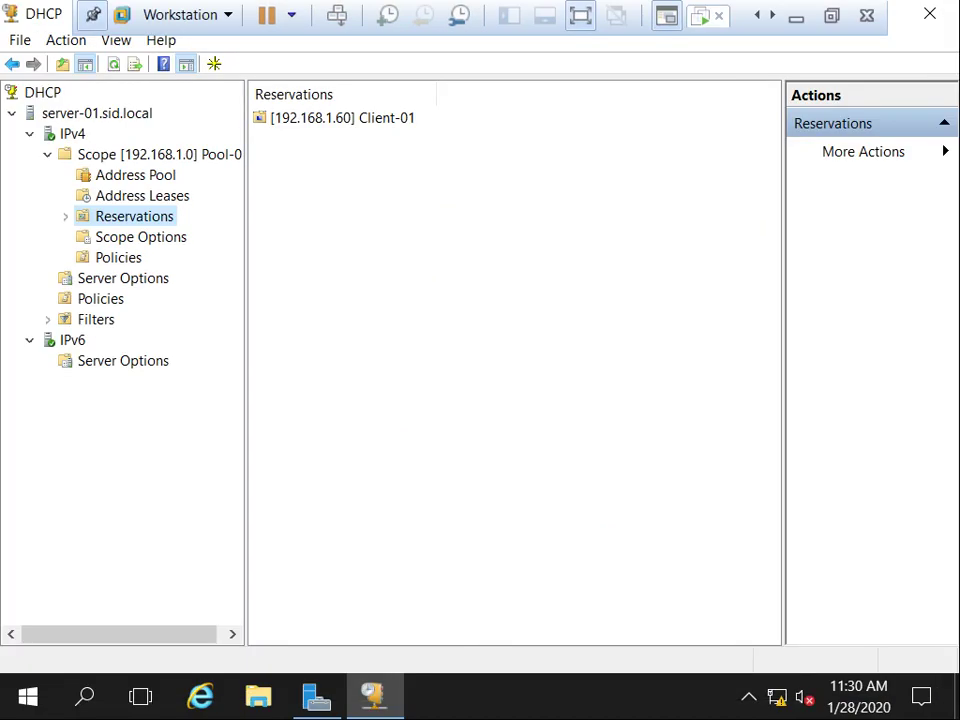
# - Examine the options of the Client-01 reservation, fitting the Option Name column, and return to the reservations list
pyautogui.doubleClick(341, 118)
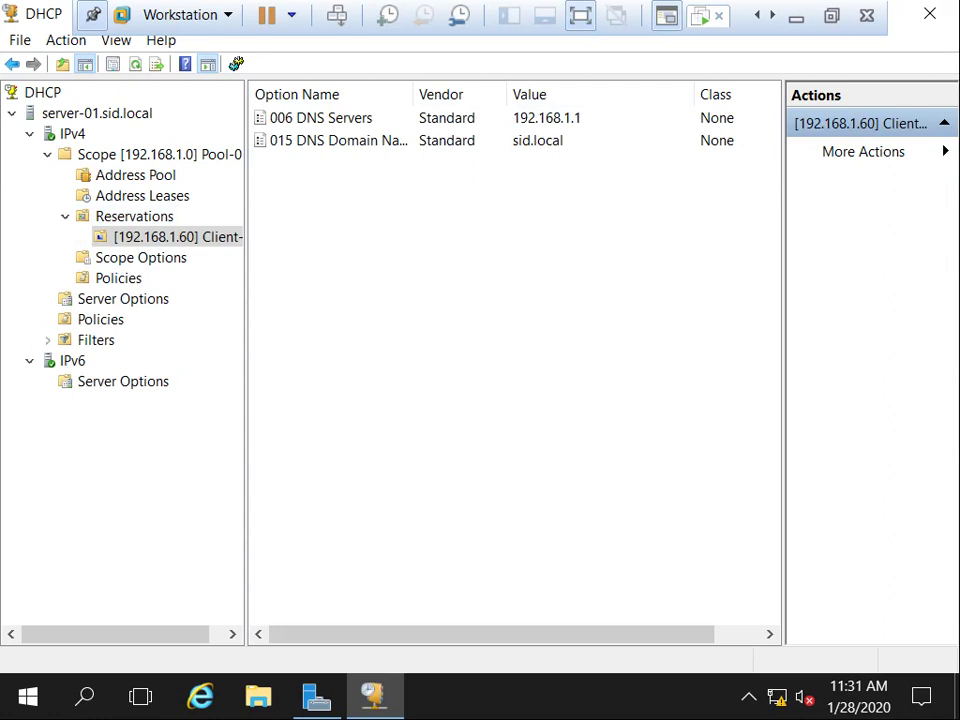
pyautogui.doubleClick(413, 94)
pyautogui.moveTo(488, 634)
pyautogui.mouseDown()
pyautogui.moveTo(541, 634)
pyautogui.moveTo(488, 634)
pyautogui.mouseUp()
pyautogui.click(135, 216)
pyautogui.click(170, 237)
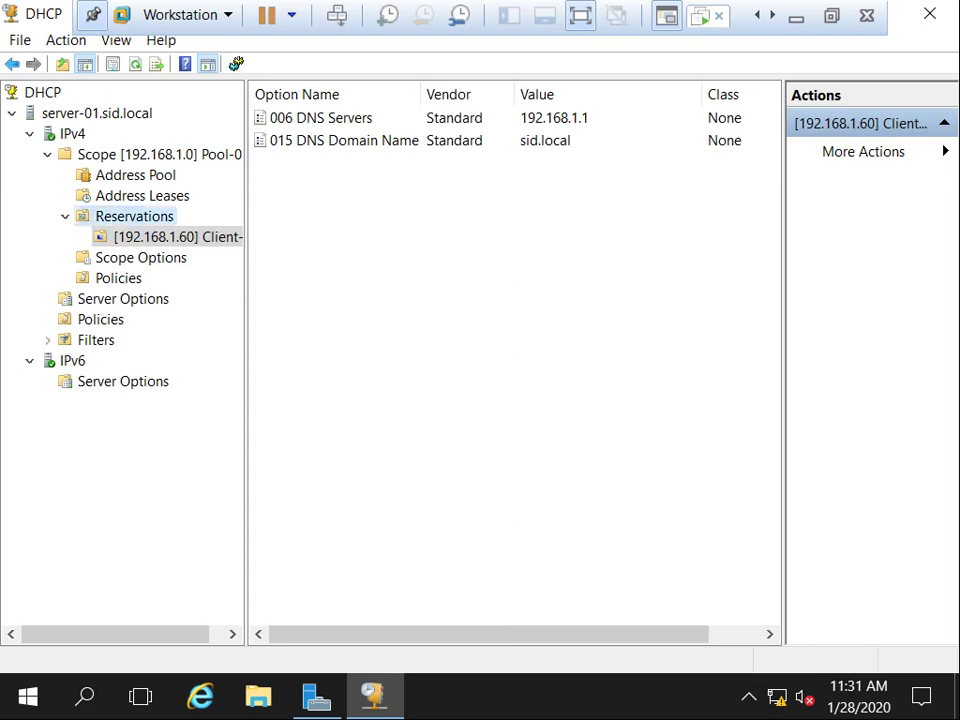
pyautogui.click(134, 216)
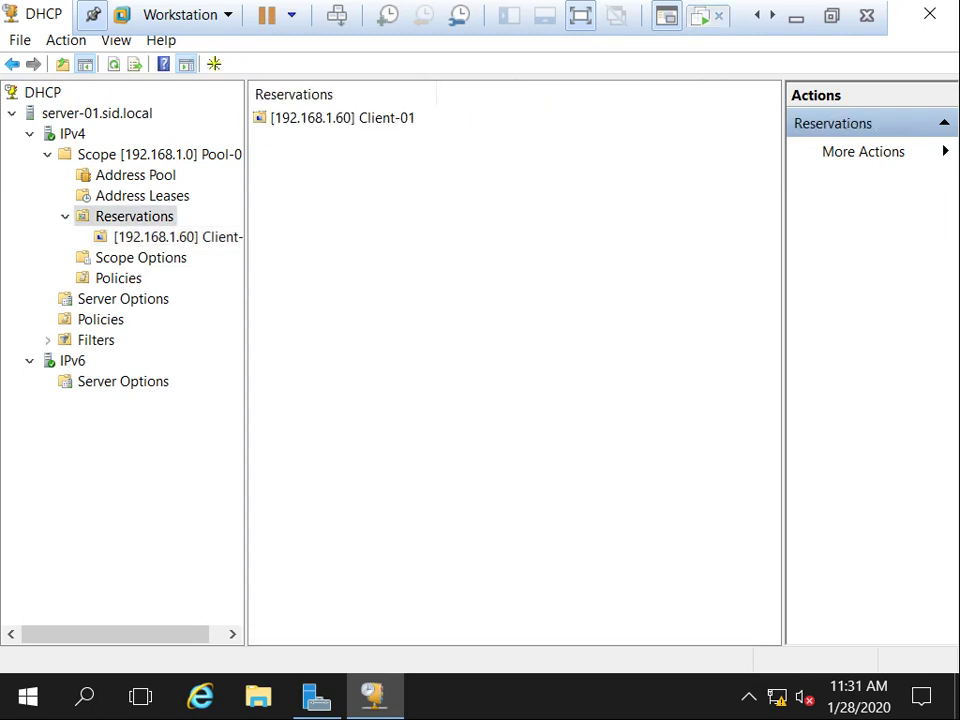
# - Switch to the Client-01 machine, review the Ethernet0 connection details again and close the details and status dialogs
pyautogui.click(700, 15)
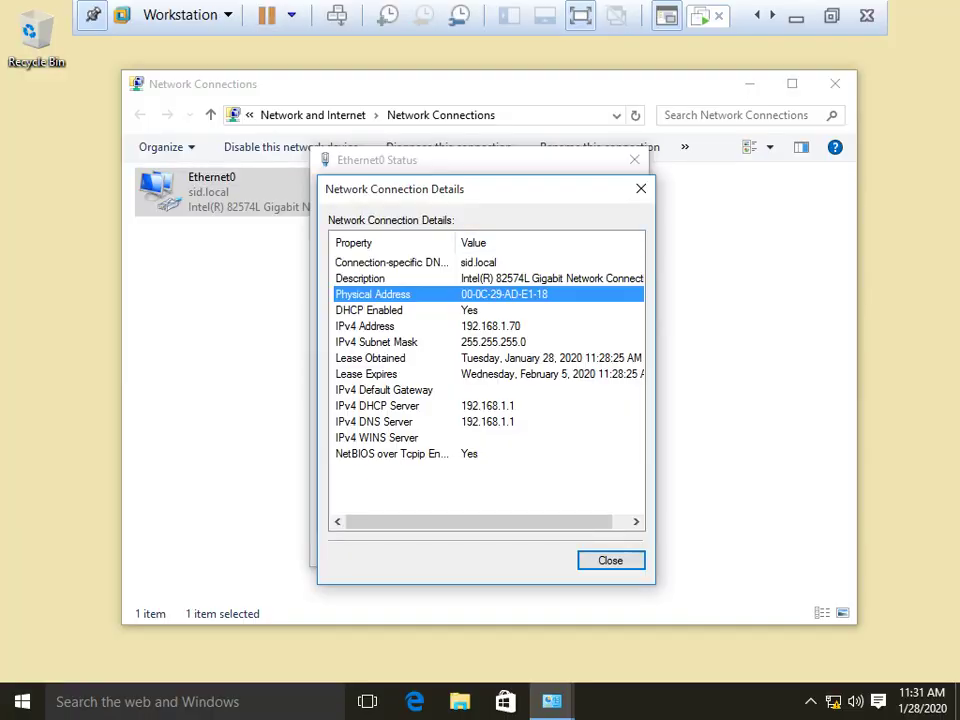
pyautogui.click(610, 560)
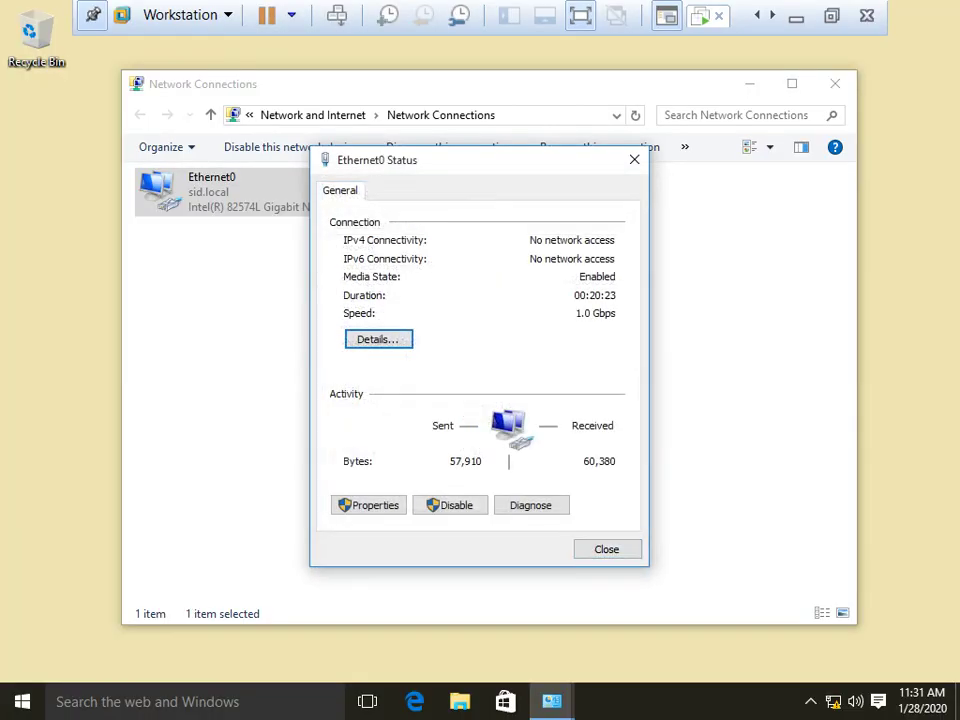
pyautogui.press('Return')
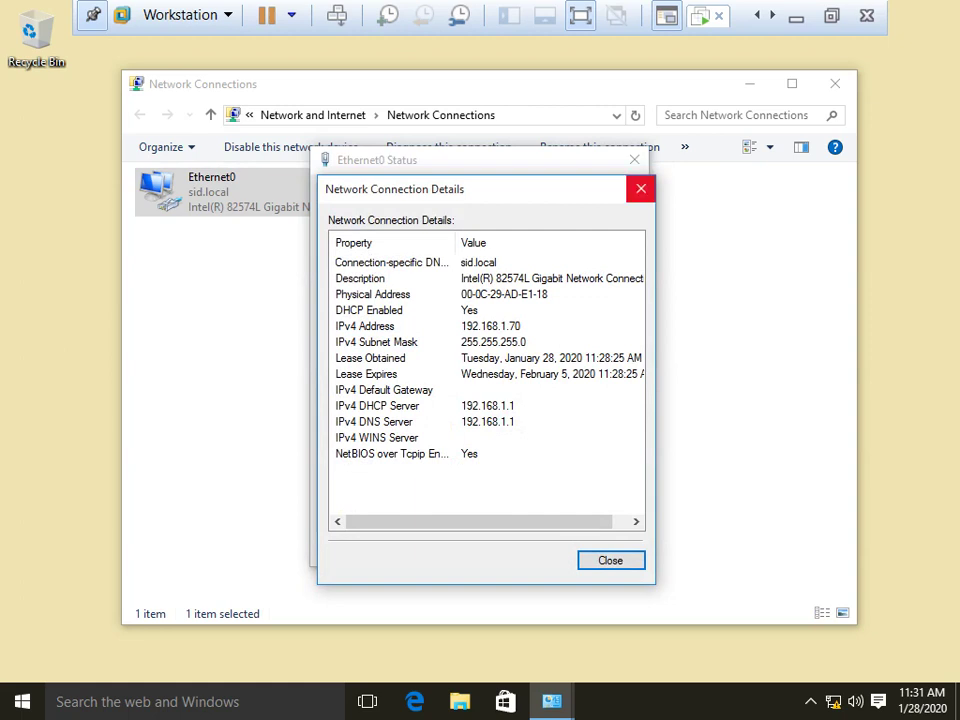
pyautogui.click(641, 188)
pyautogui.click(634, 160)
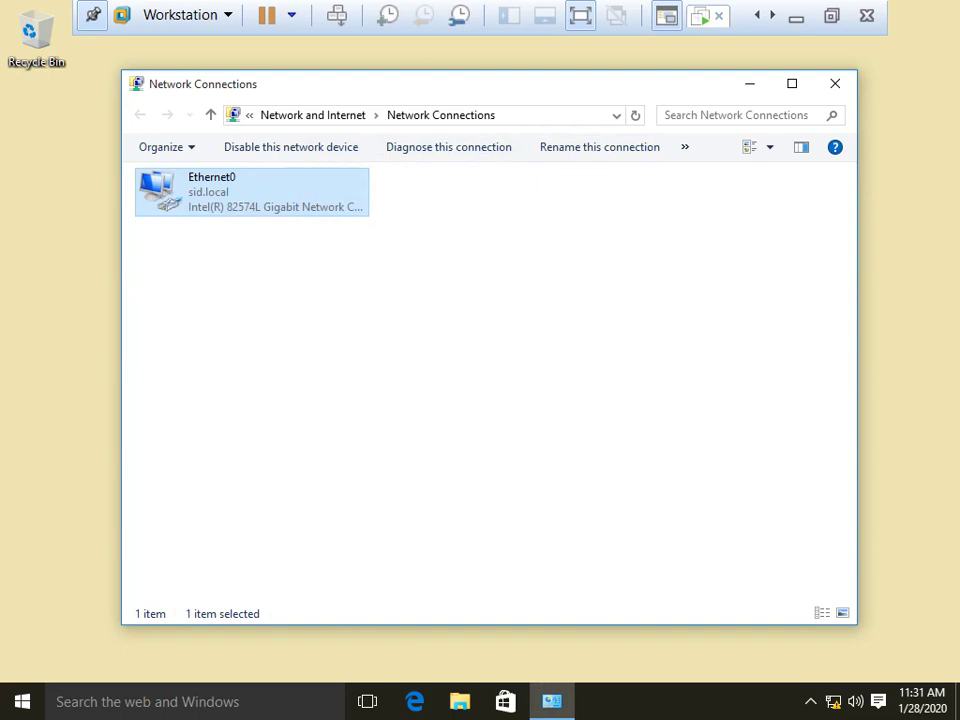
# - Open a command prompt on Client-01 and release its current IP address with ipconfig /release
pyautogui.press('super')
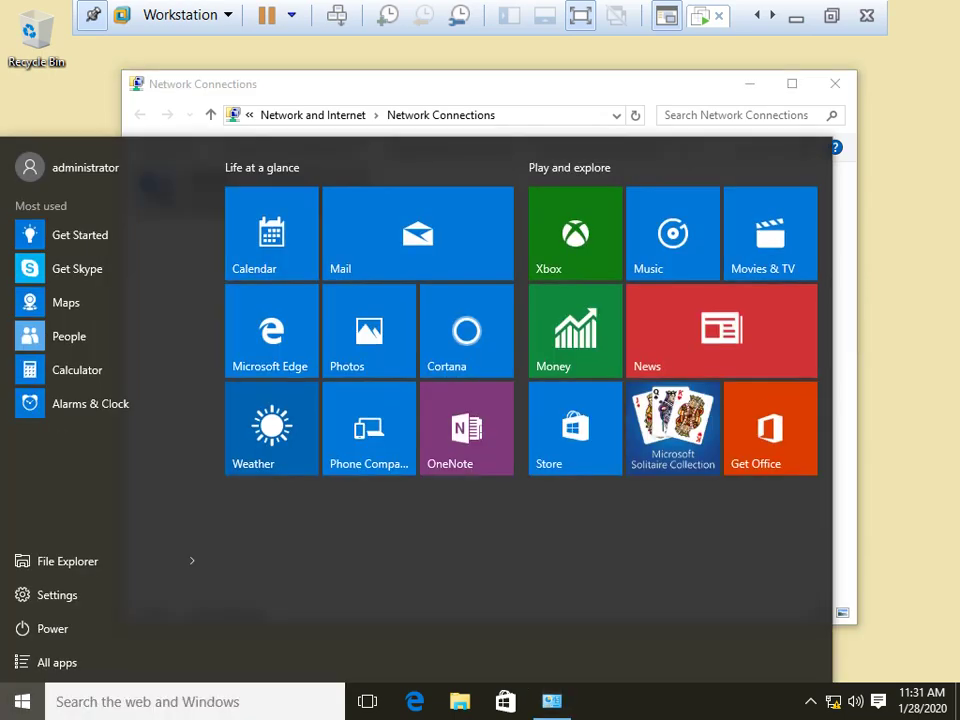
pyautogui.press('super')
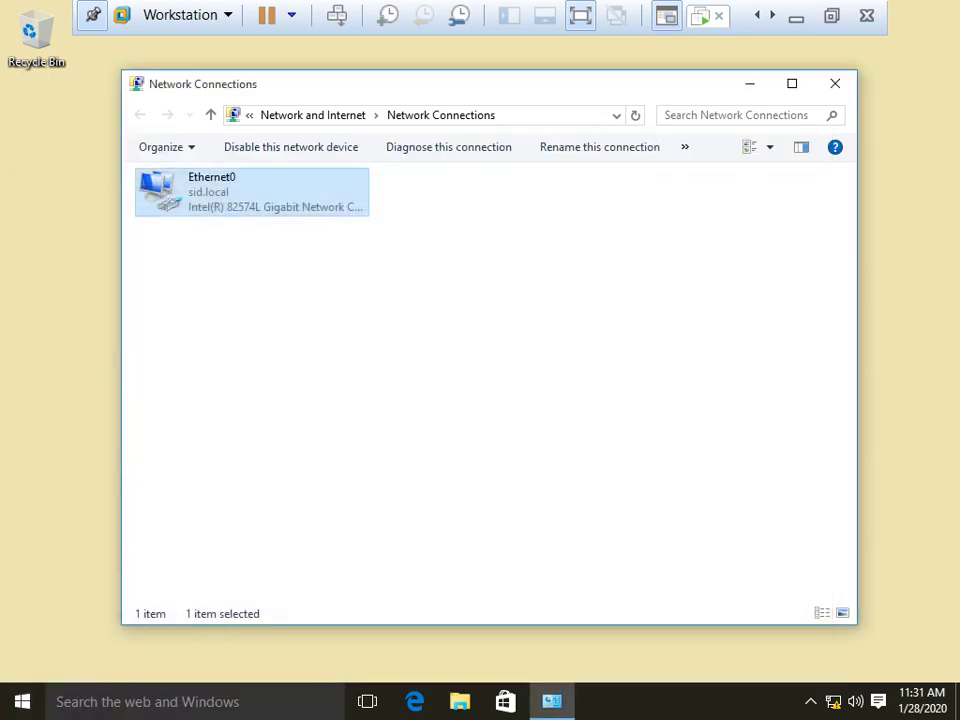
pyautogui.press('super+r')
pyautogui.press('Return')
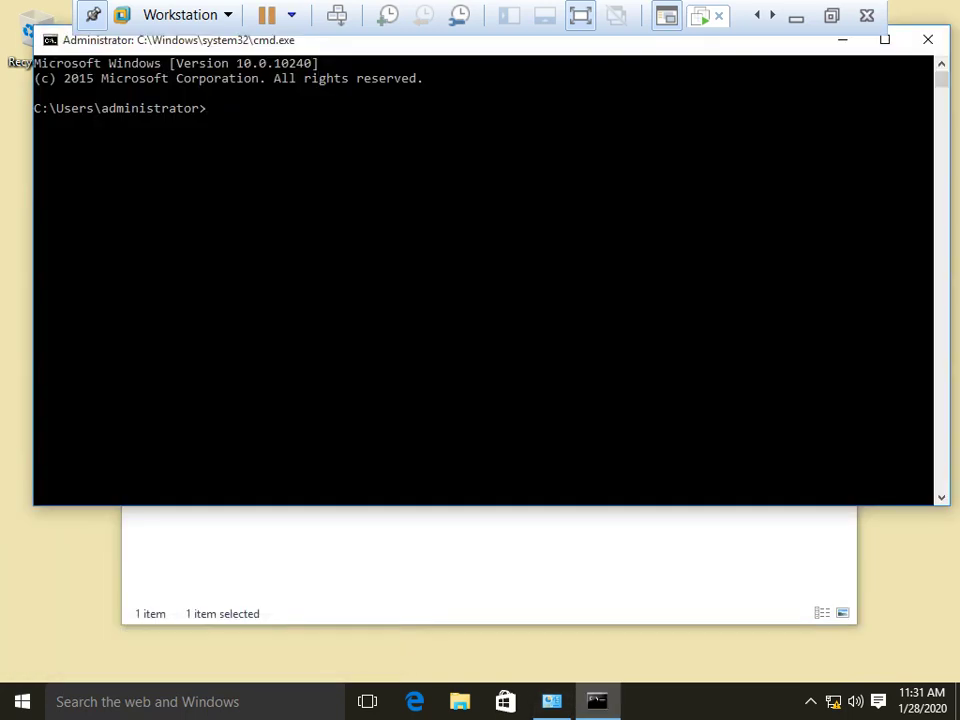
pyautogui.write('ipconfig /release')
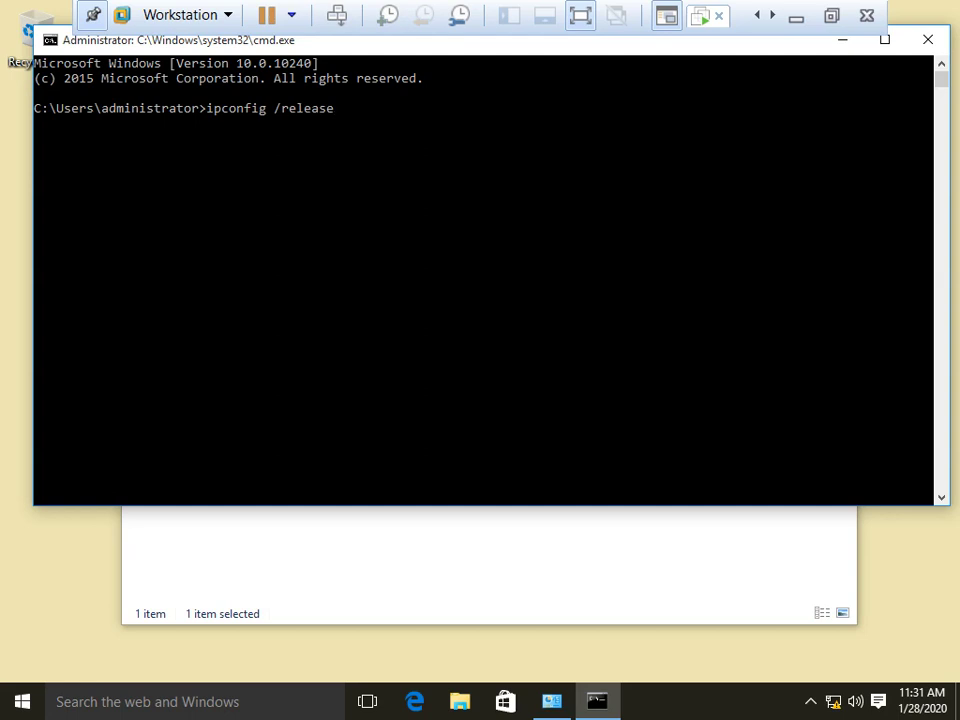
pyautogui.press('Return')
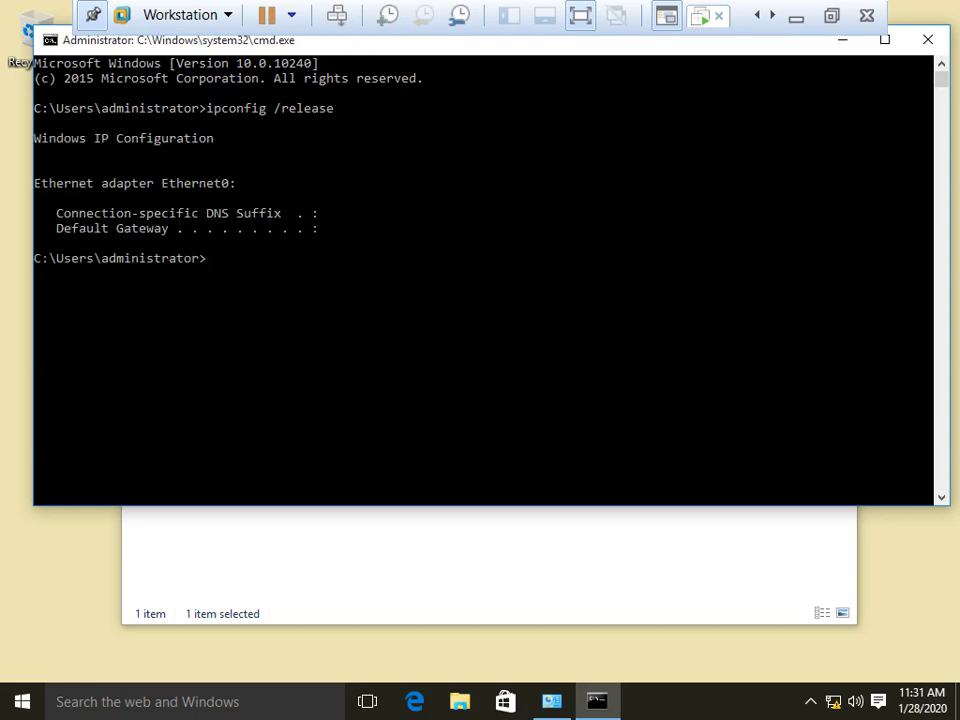
# - Request a new IP address for Client-01 by running ipconfig /renew
pyautogui.press('Up')
pyautogui.press('BackSpace')
pyautogui.press('BackSpace')
pyautogui.press('BackSpace')
pyautogui.press('BackSpace')
pyautogui.press('BackSpace')
pyautogui.write('new')
pyautogui.press('Return')
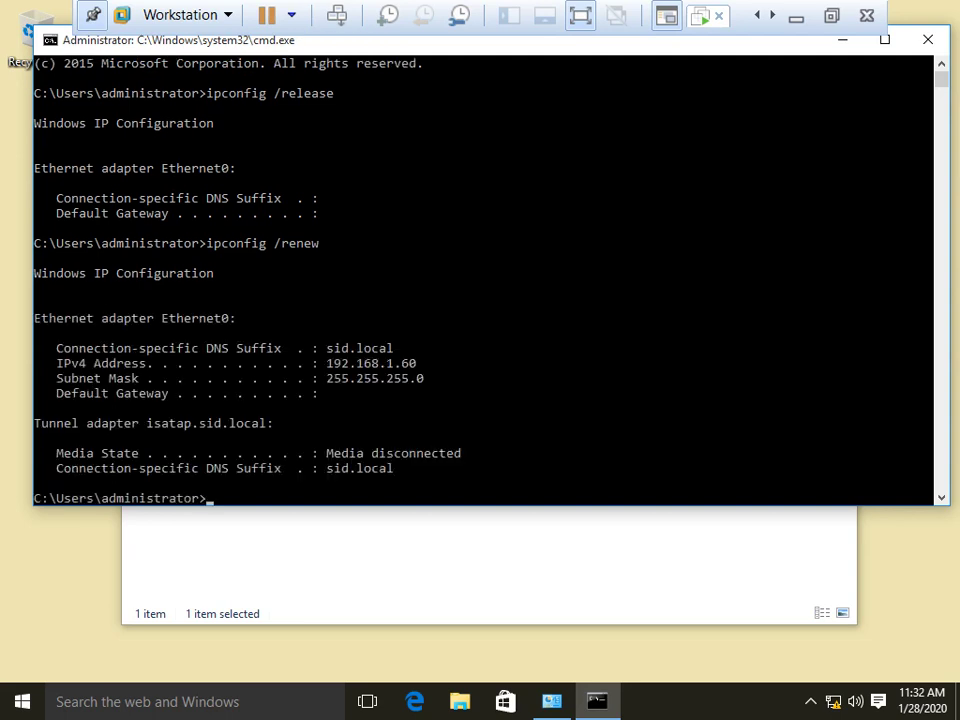
# - Check the renewed address in the network connection details of Ethernet0 on Client-01
pyautogui.click(489, 560)
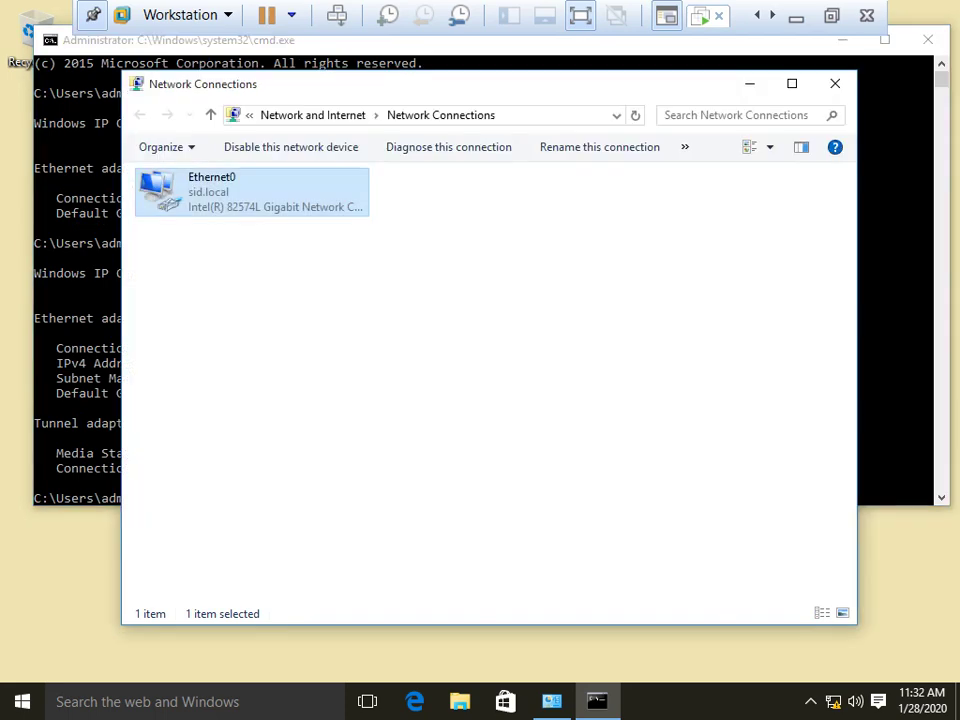
pyautogui.rightClick(221, 187)
pyautogui.click(269, 222)
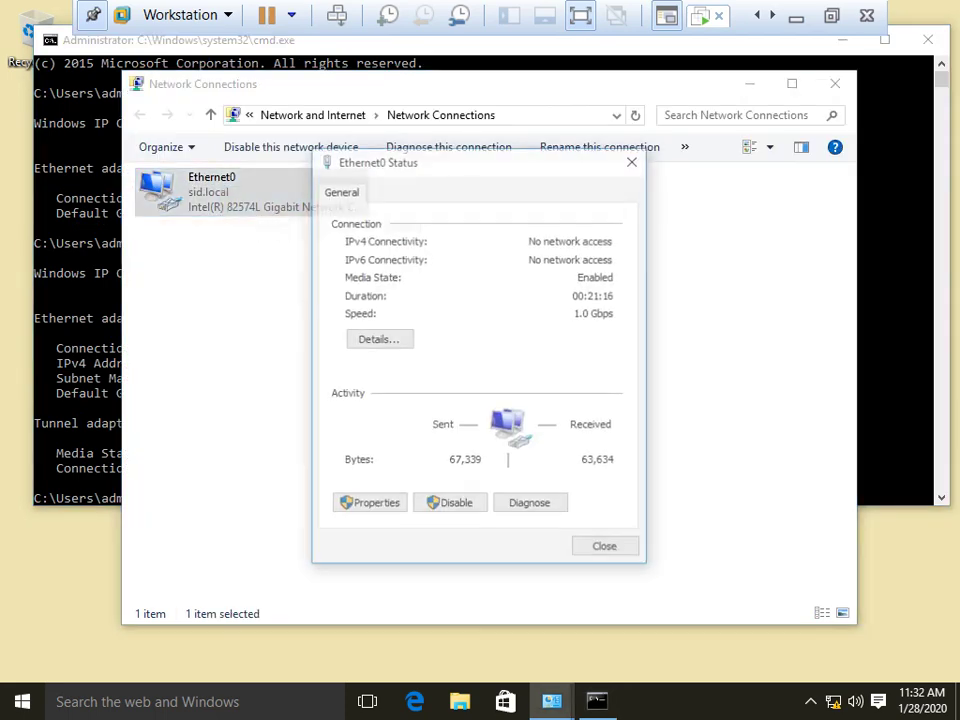
pyautogui.click(375, 339)
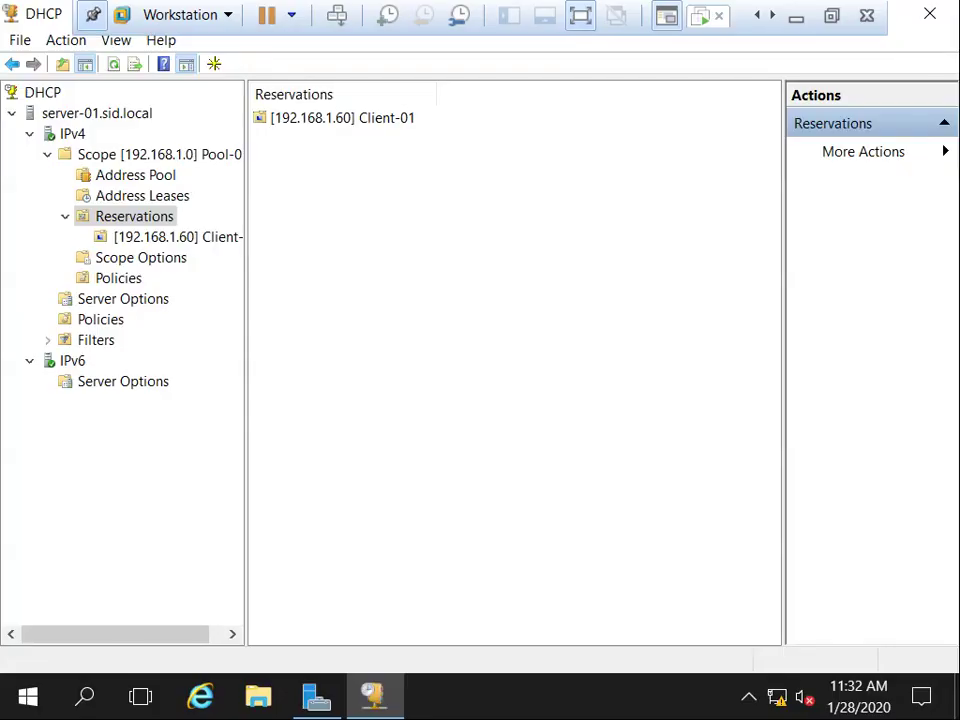
# - On Server-01, refresh the scope's Address Leases and check the commands available for the 192.168.1.60 lease
pyautogui.click(142, 195)
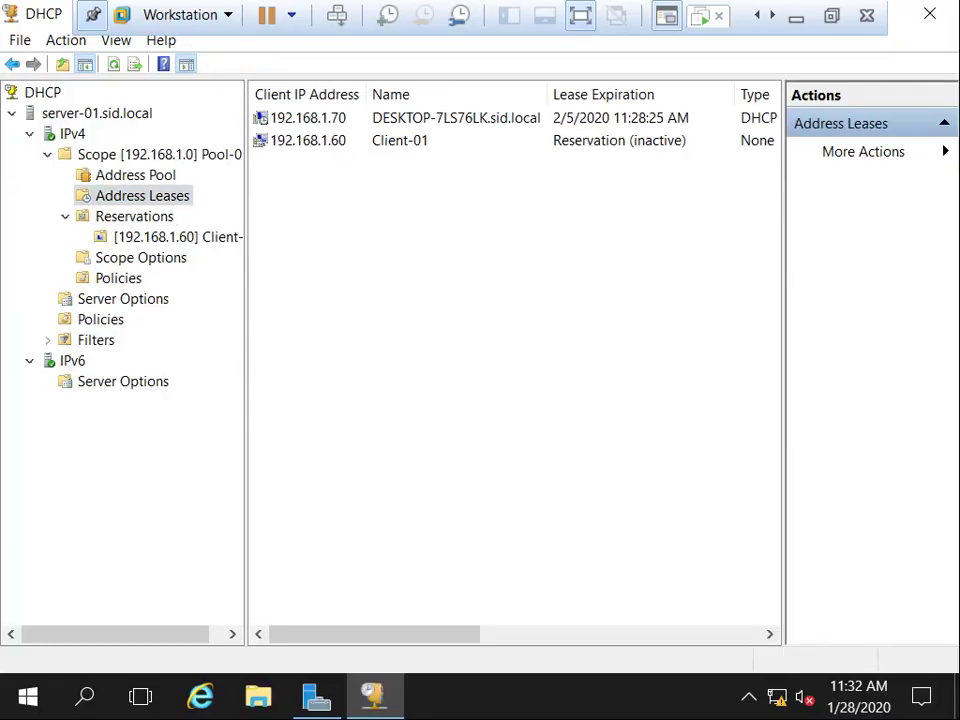
pyautogui.click(113, 64)
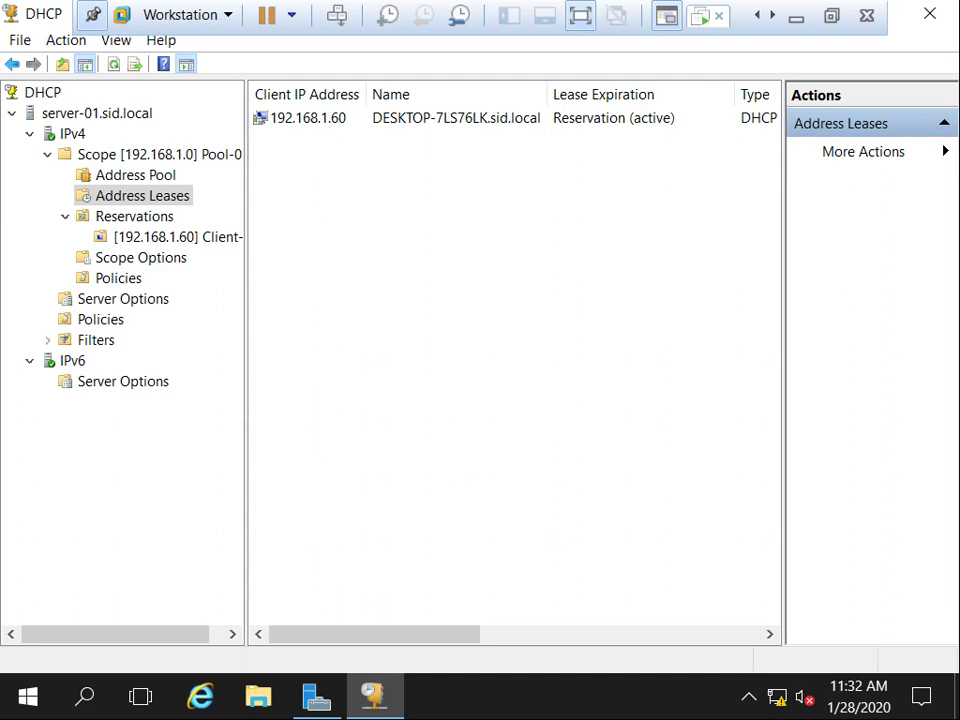
pyautogui.rightClick(285, 118)
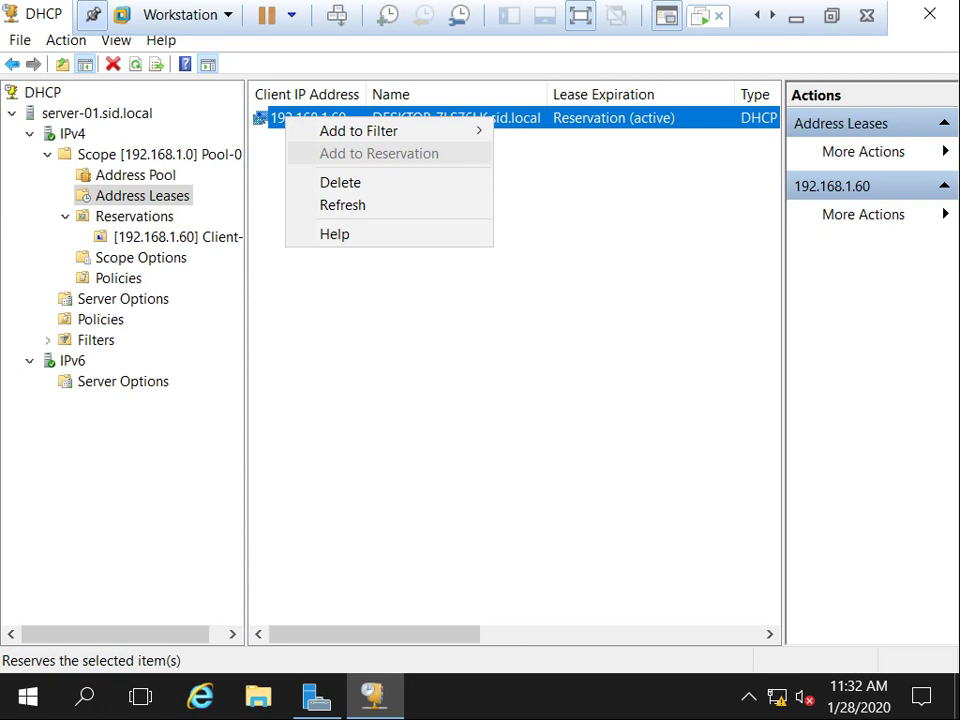
pyautogui.click(470, 300)
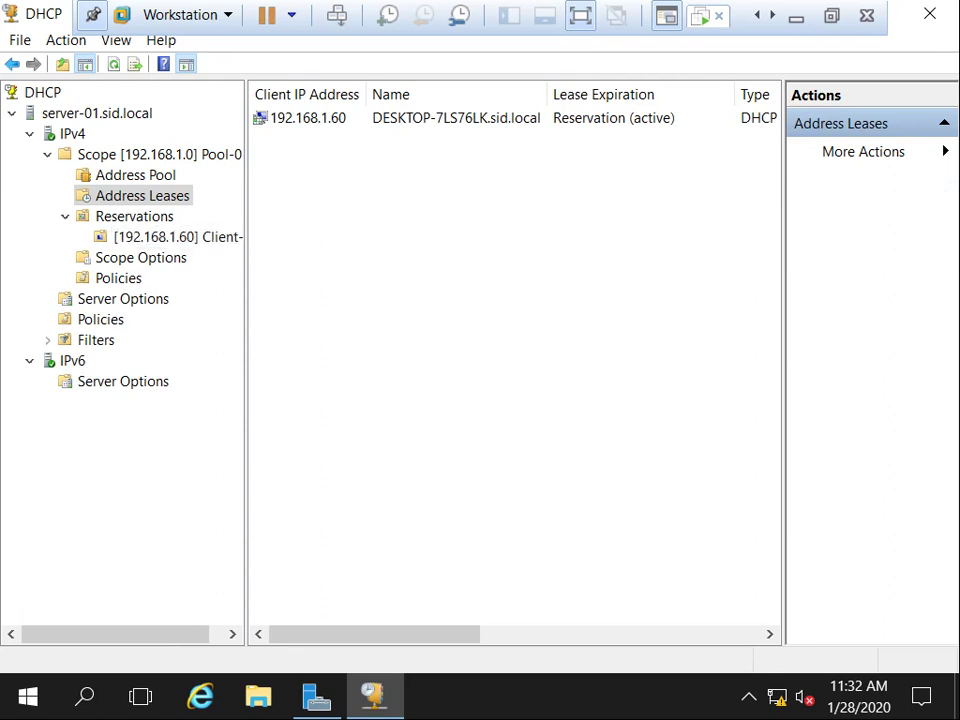
# - Enable the 003 Router scope option with IP address 192.168.1.200, apply it and show the options of the Client-01 reservation
pyautogui.click(140, 257)
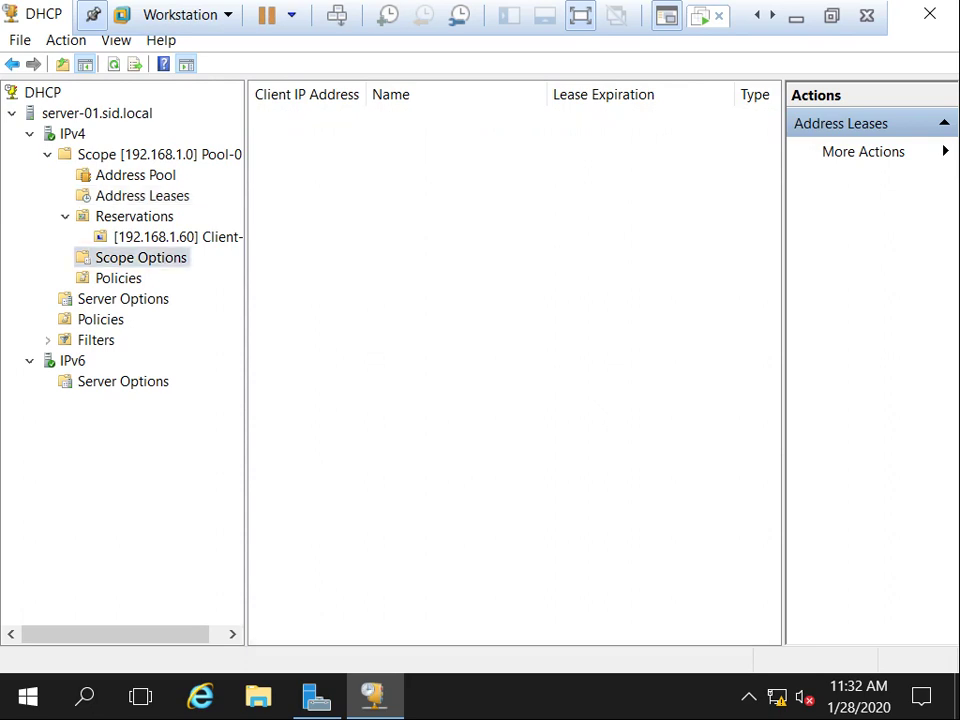
pyautogui.rightClick(145, 258)
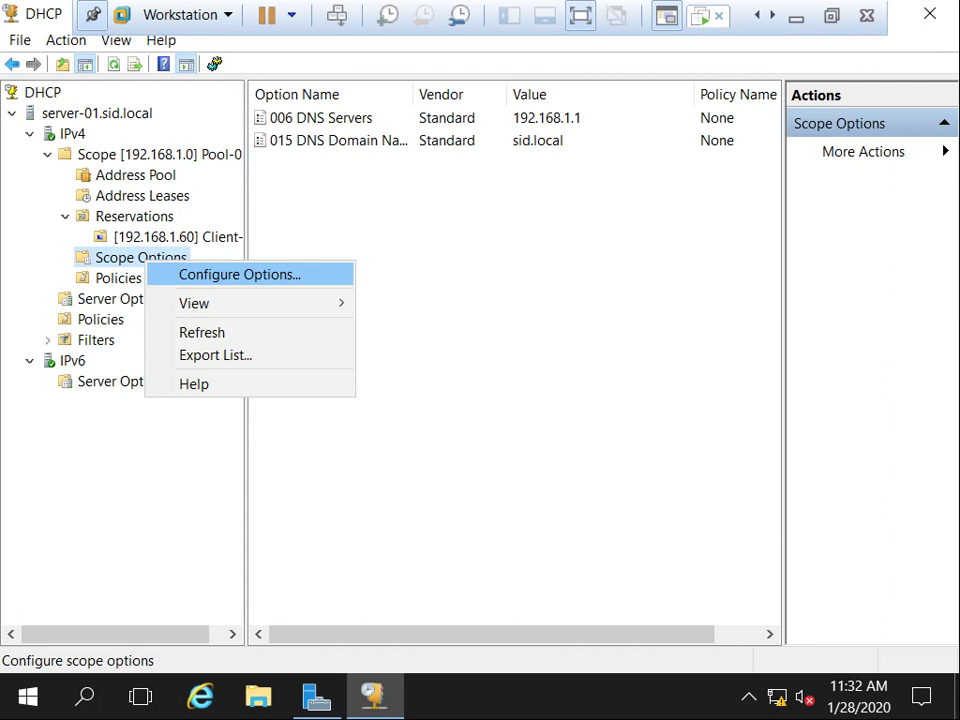
pyautogui.press('Return')
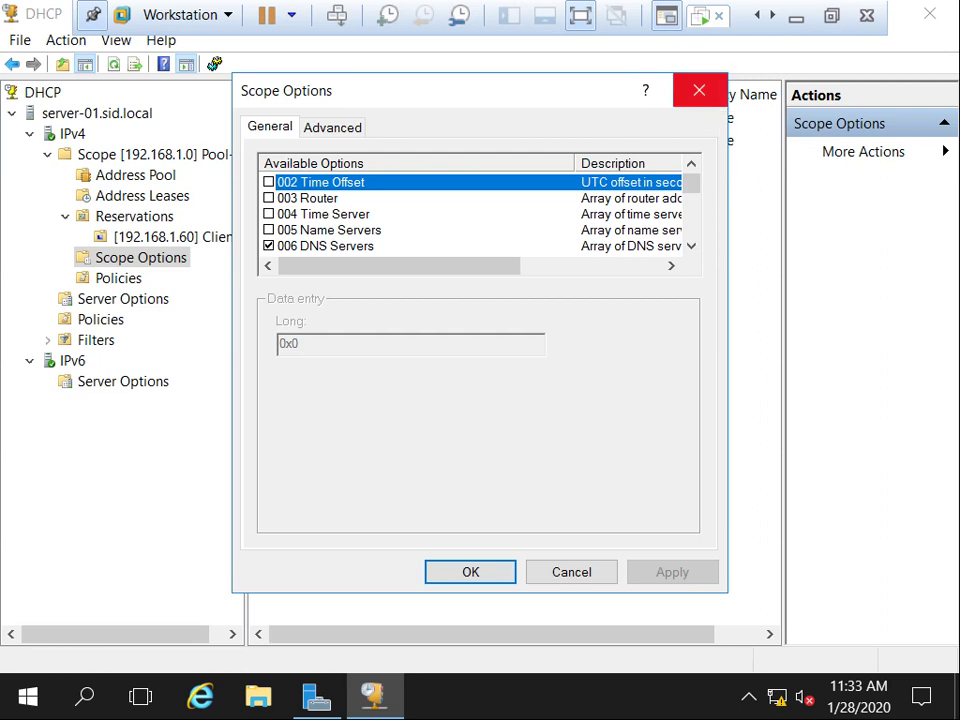
pyautogui.click(268, 198)
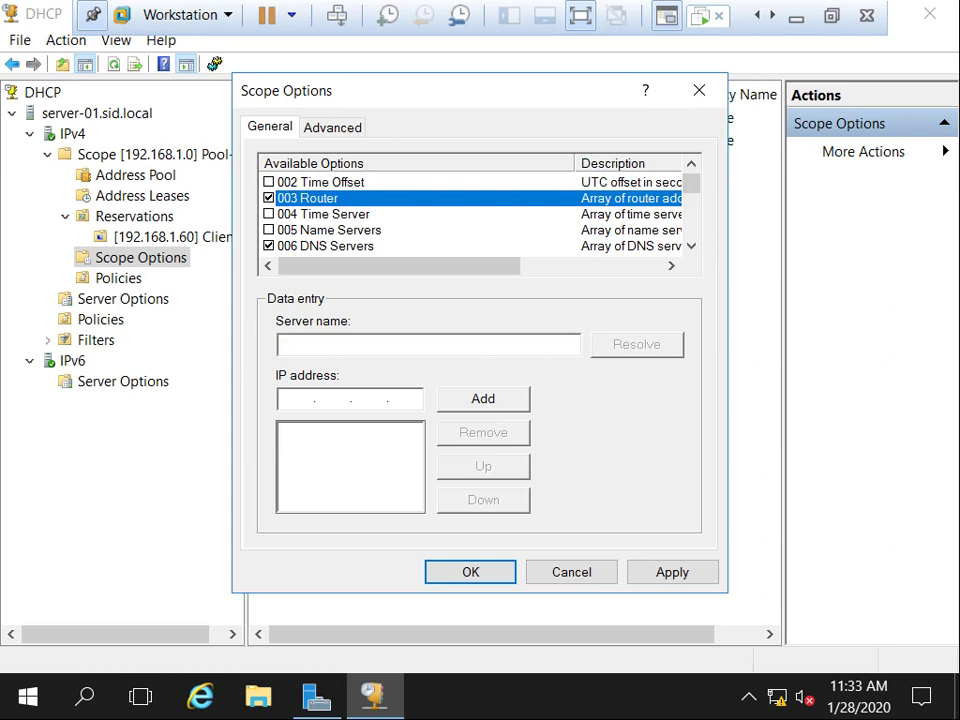
pyautogui.click(297, 398)
pyautogui.write('192.168.1.200')
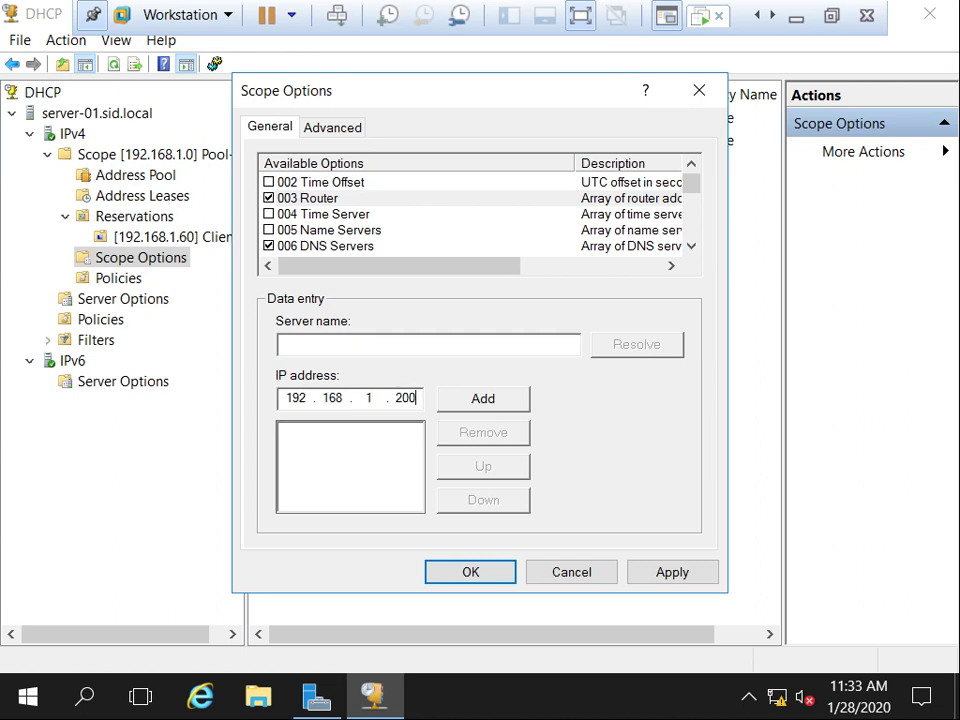
pyautogui.hotkey('alt', 'd')
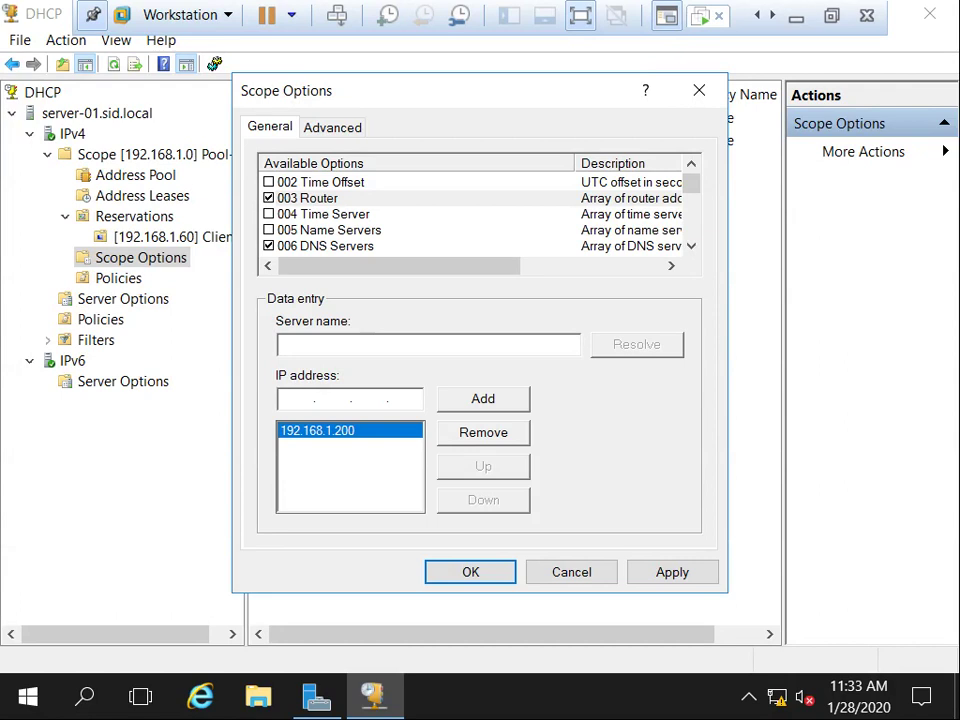
pyautogui.click(671, 571)
pyautogui.click(470, 571)
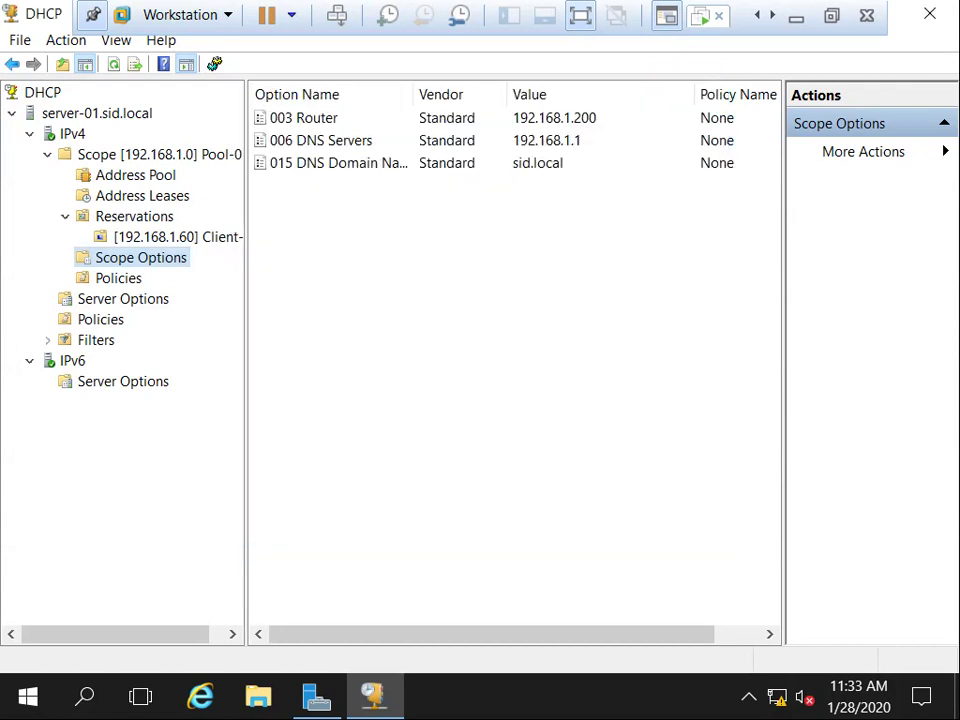
pyautogui.click(168, 237)
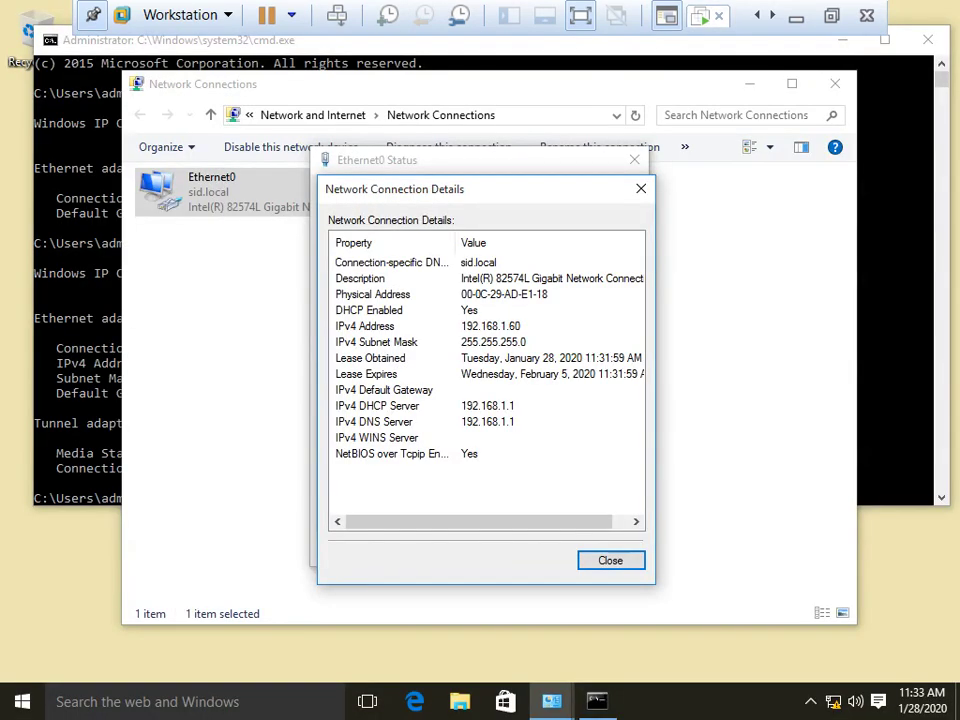
# - In Client-01's command prompt, run ipconfig /release and ipconfig /renew again to pick up the router option
pyautogui.hotkey('alt', 'Tab')
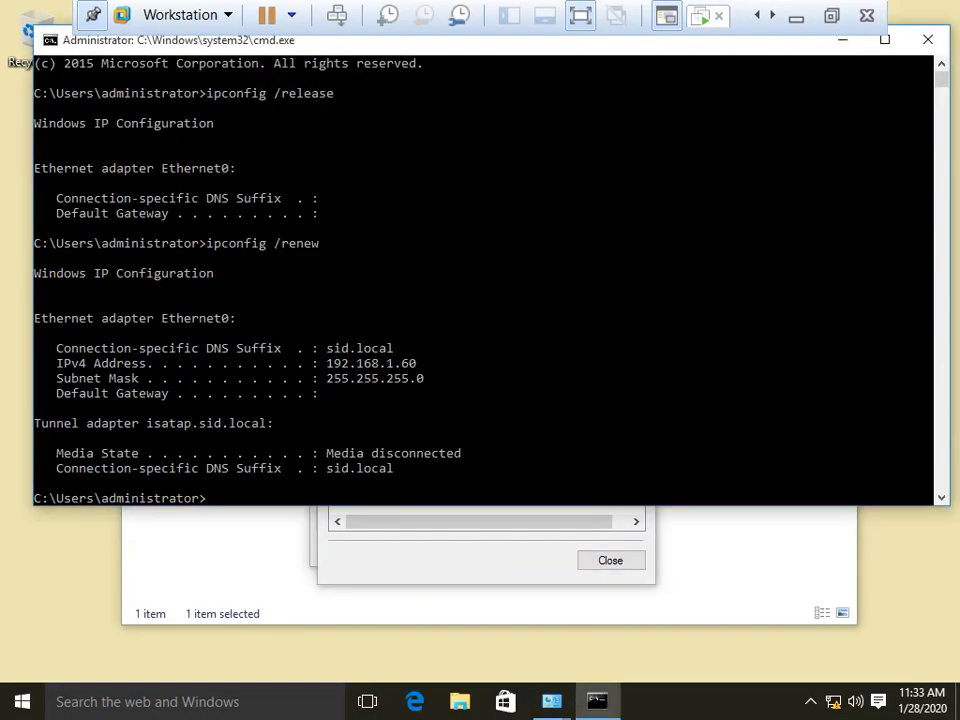
pyautogui.press('Up')
pyautogui.press('Up')
pyautogui.press('Return')
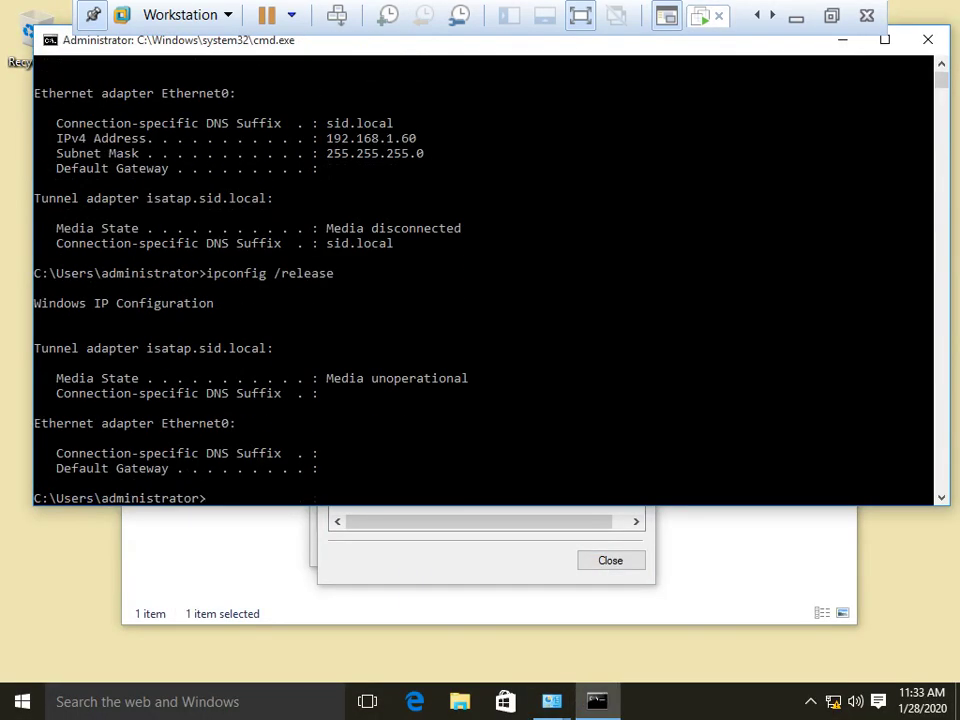
pyautogui.press('Up')
pyautogui.press('Up')
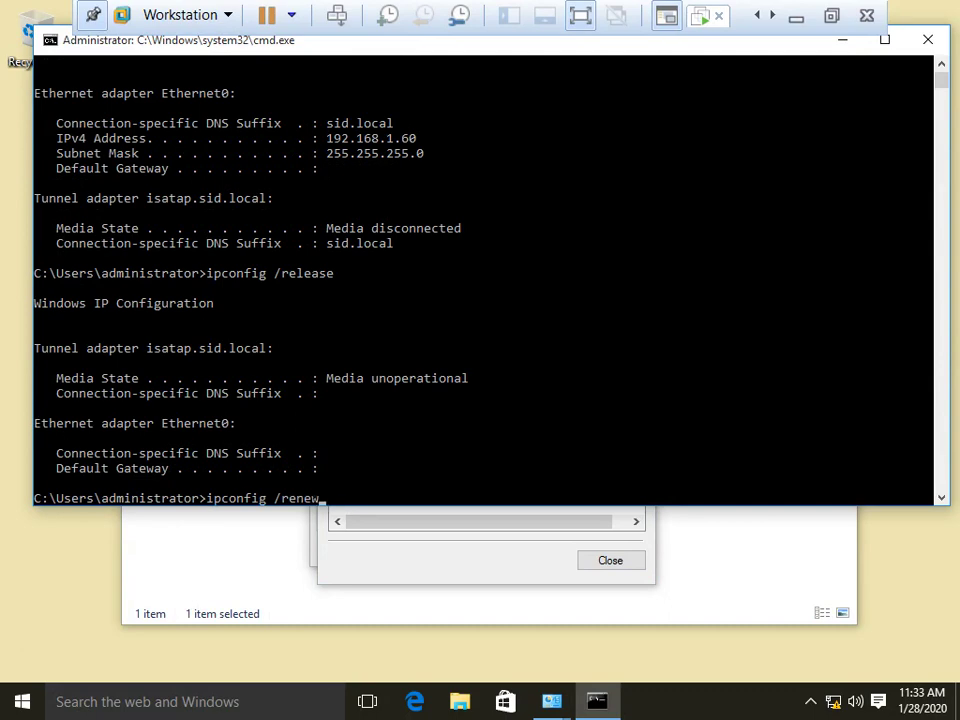
pyautogui.press('Return')
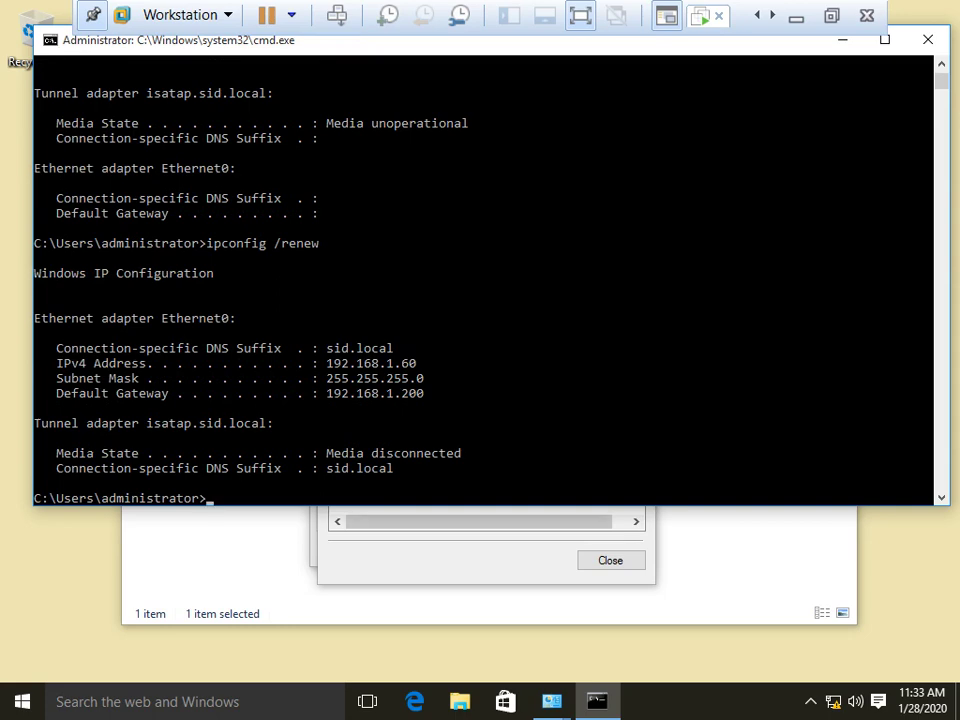
# - Close and reopen the Ethernet0 connection details on Client-01 to check the default gateway
pyautogui.click(480, 530)
pyautogui.press('Escape')
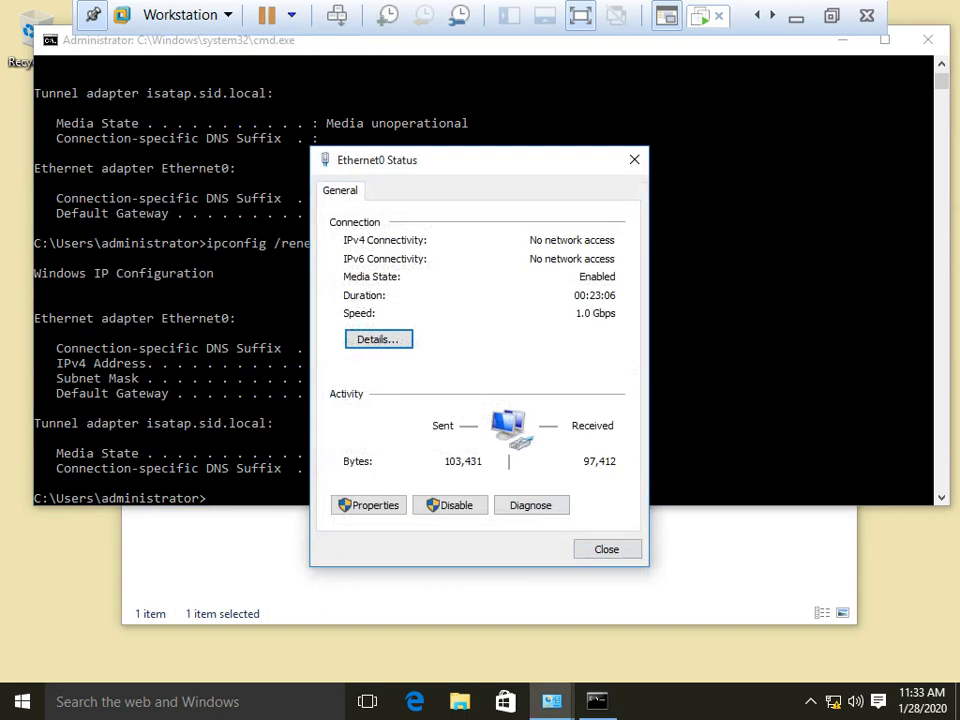
pyautogui.press('Return')
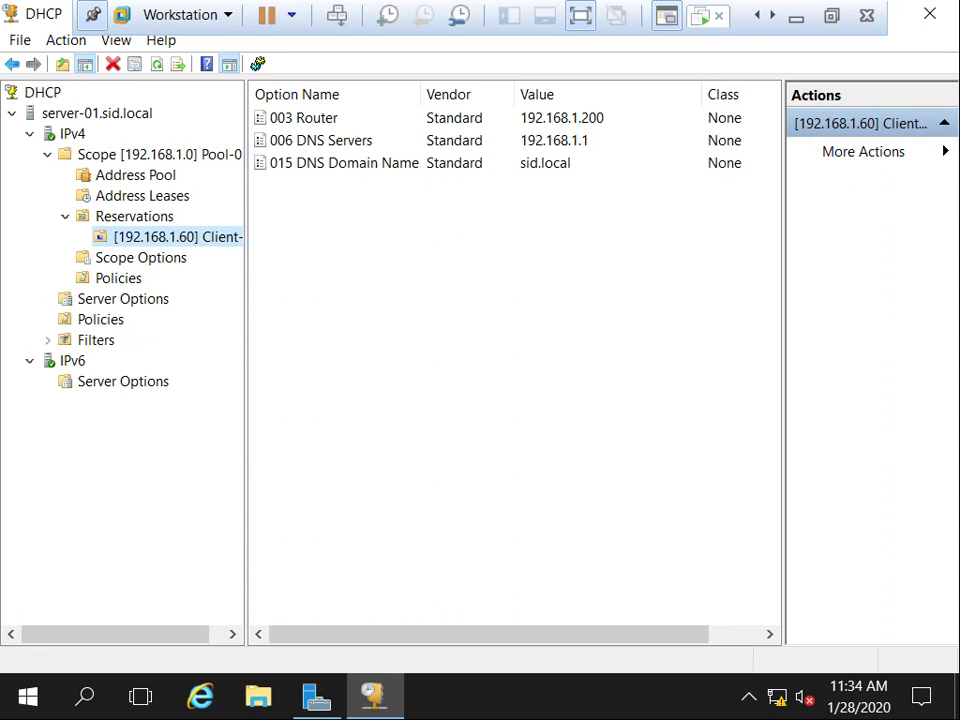
# - Back on Server-01, examine the 003 Router entry fields in the IPv4 Server Options and leave the dialog without saving
pyautogui.rightClick(123, 297)
pyautogui.click(104, 298)
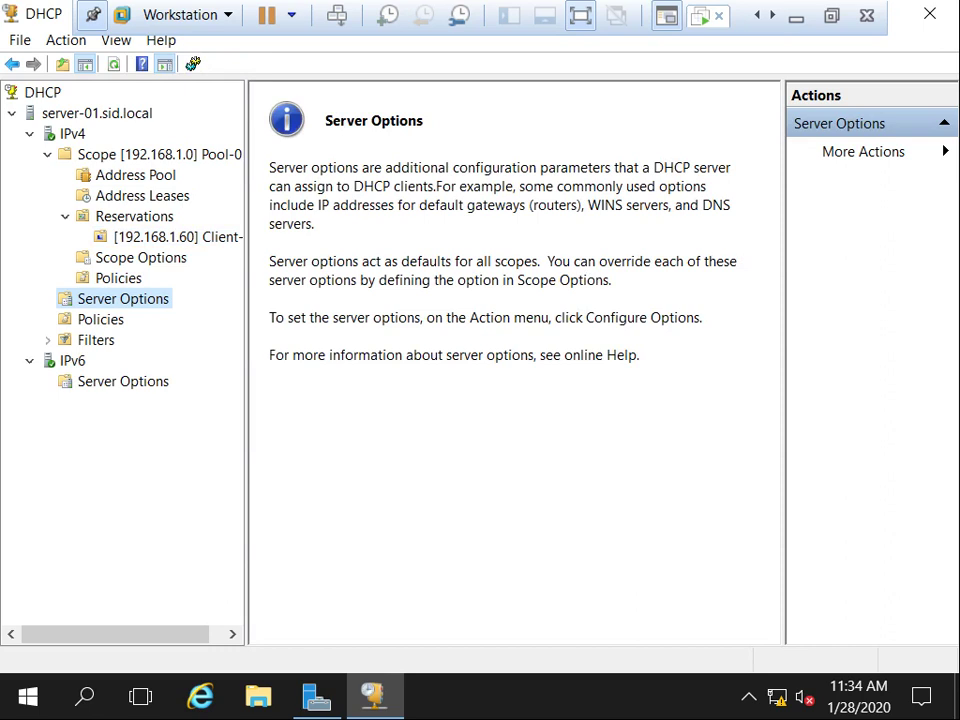
pyautogui.rightClick(120, 300)
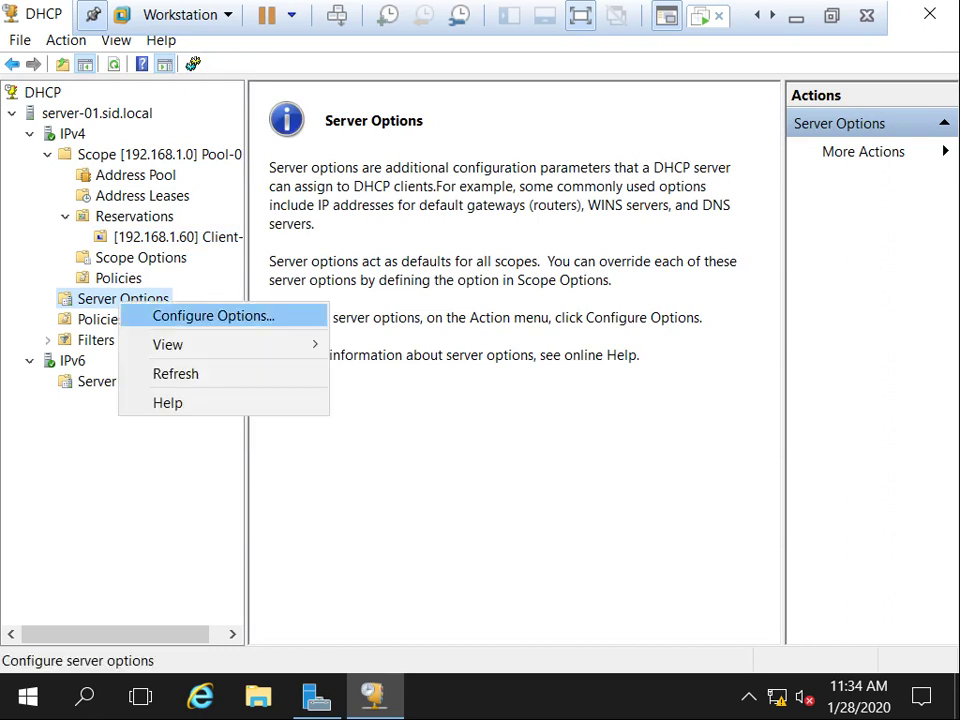
pyautogui.click(213, 315)
pyautogui.click(268, 198)
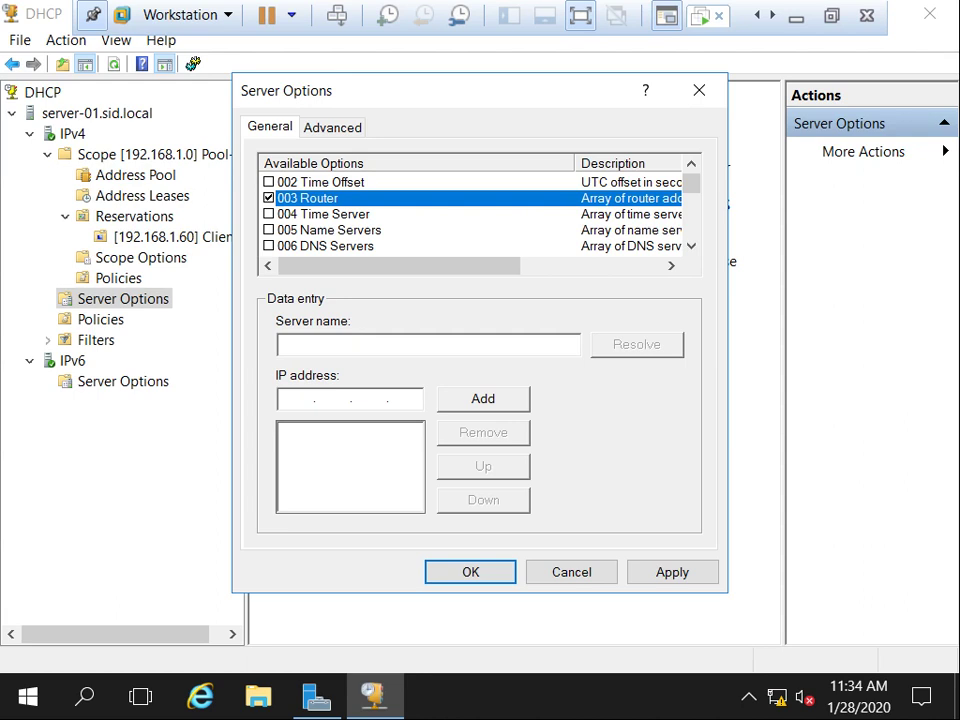
pyautogui.press('Escape')
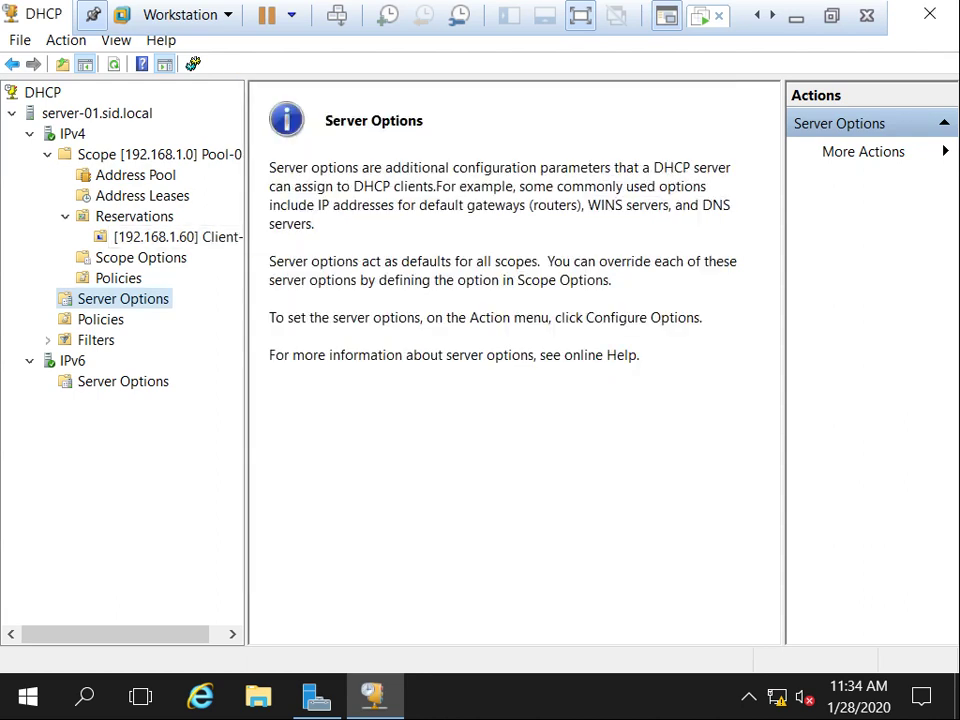
# - Compare the Pool-01 scope options with the IPv4 server options, and view the scope's address statistics
pyautogui.click(140, 257)
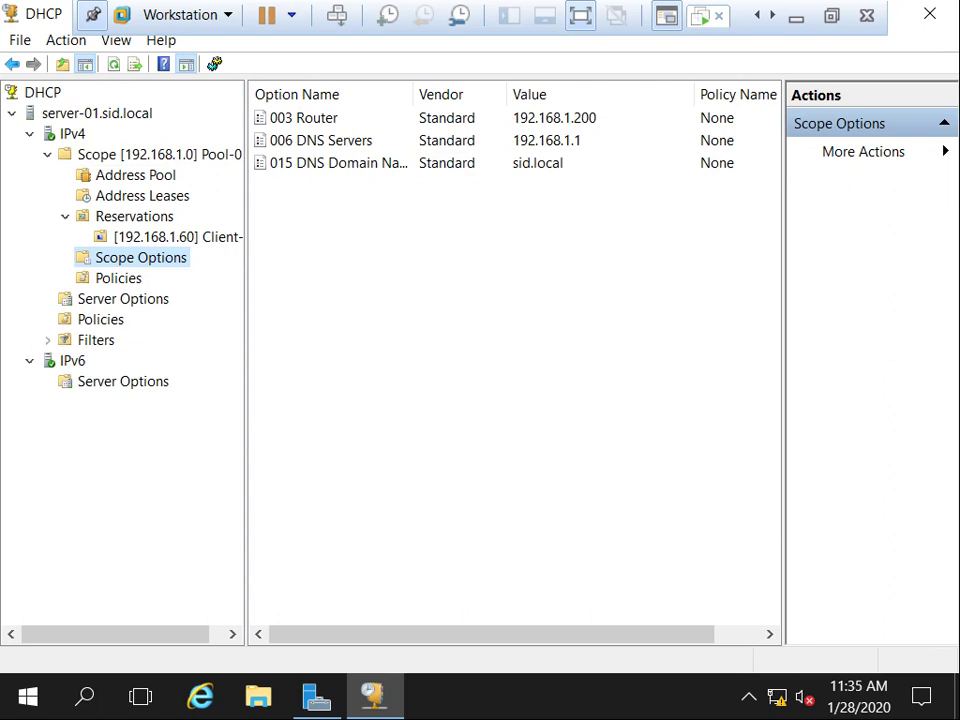
pyautogui.click(123, 298)
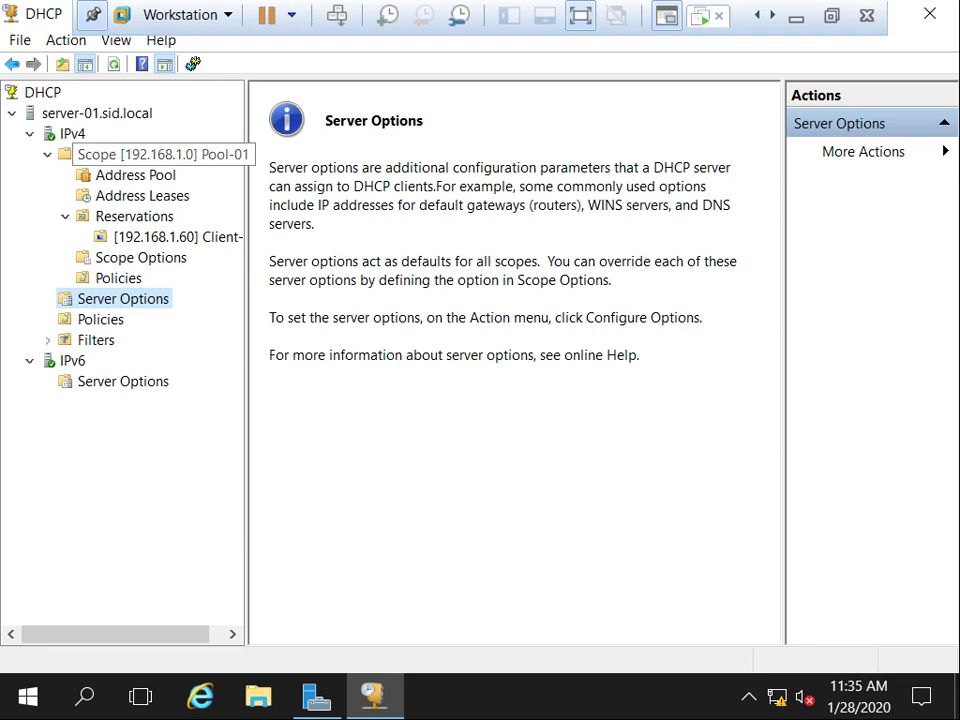
pyautogui.rightClick(141, 158)
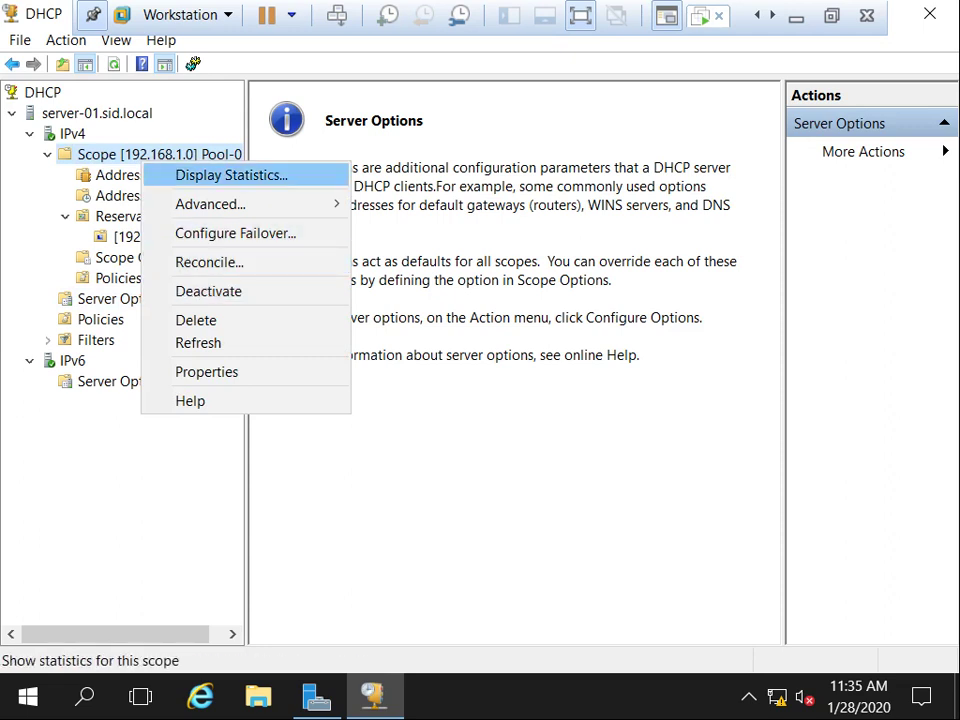
pyautogui.press('Return')
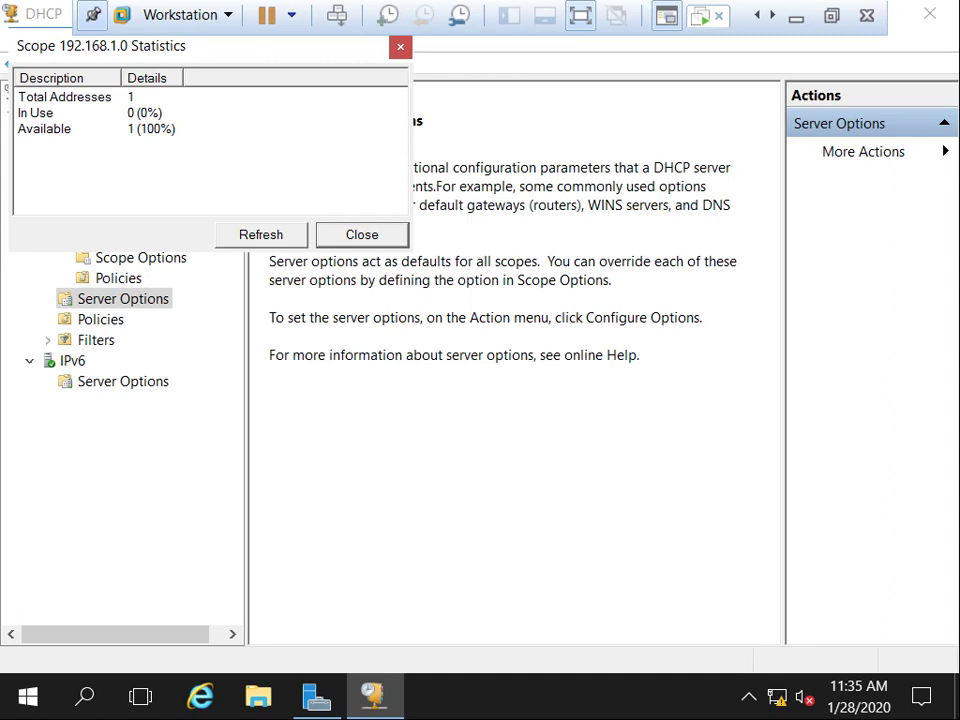
pyautogui.click(362, 234)
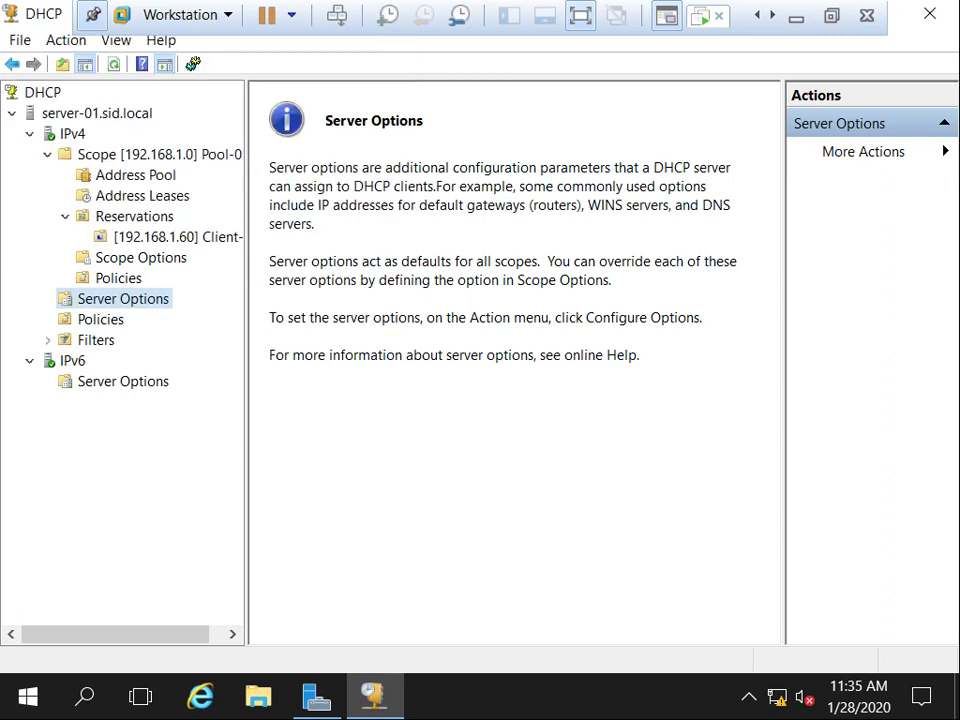
# - Delete the excluded range 192.168.1.50 to 192.168.1.69 from the Pool-01 address pool
pyautogui.click(135, 175)
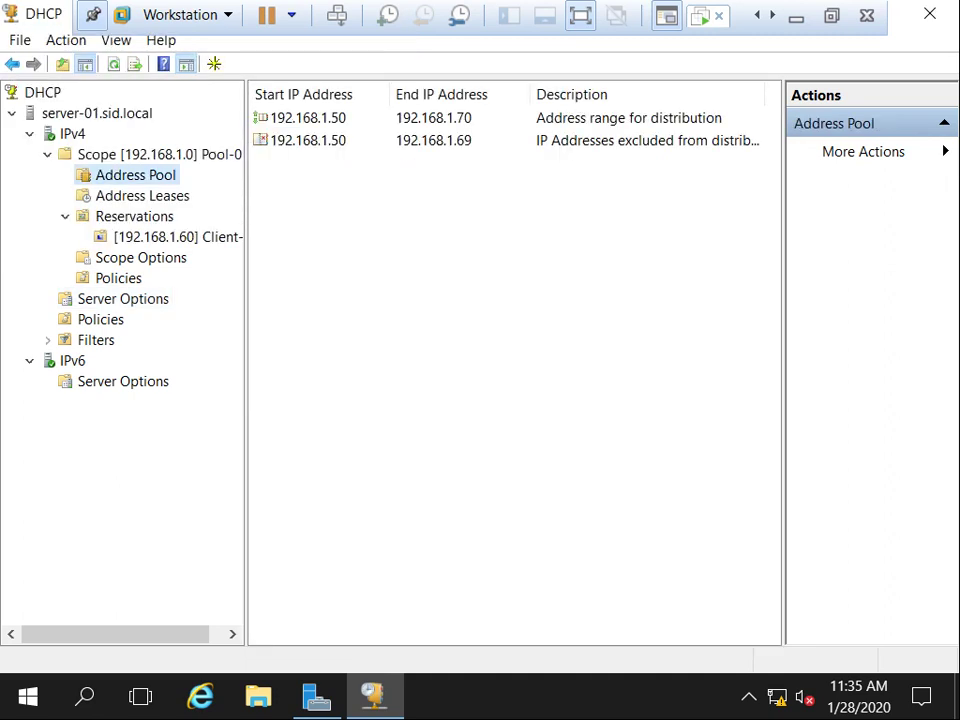
pyautogui.rightClick(377, 139)
pyautogui.click(430, 150)
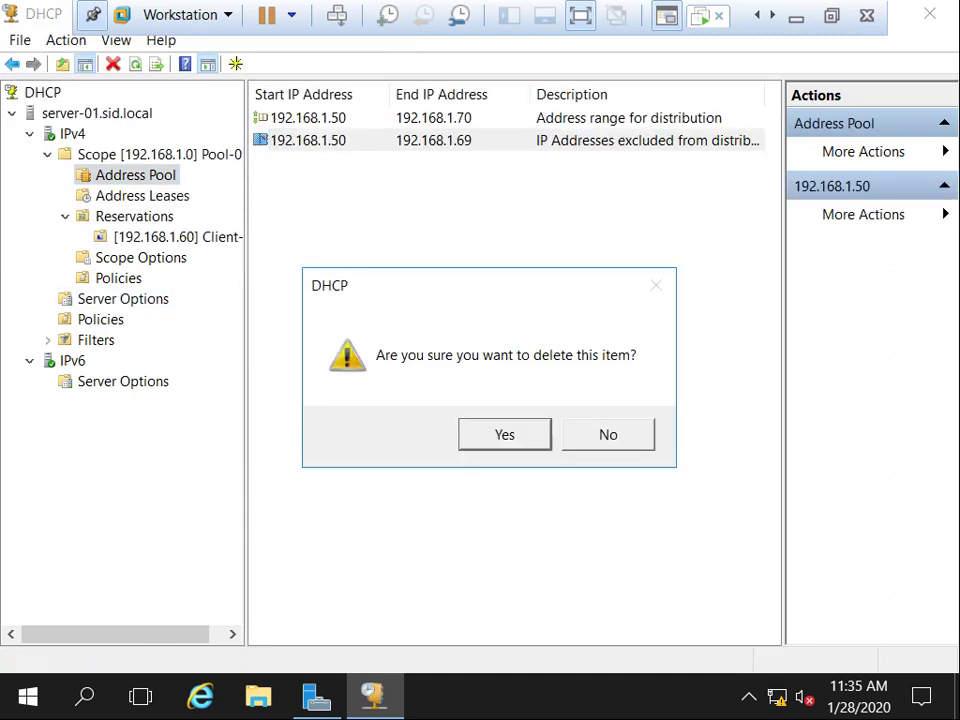
pyautogui.press('Return')
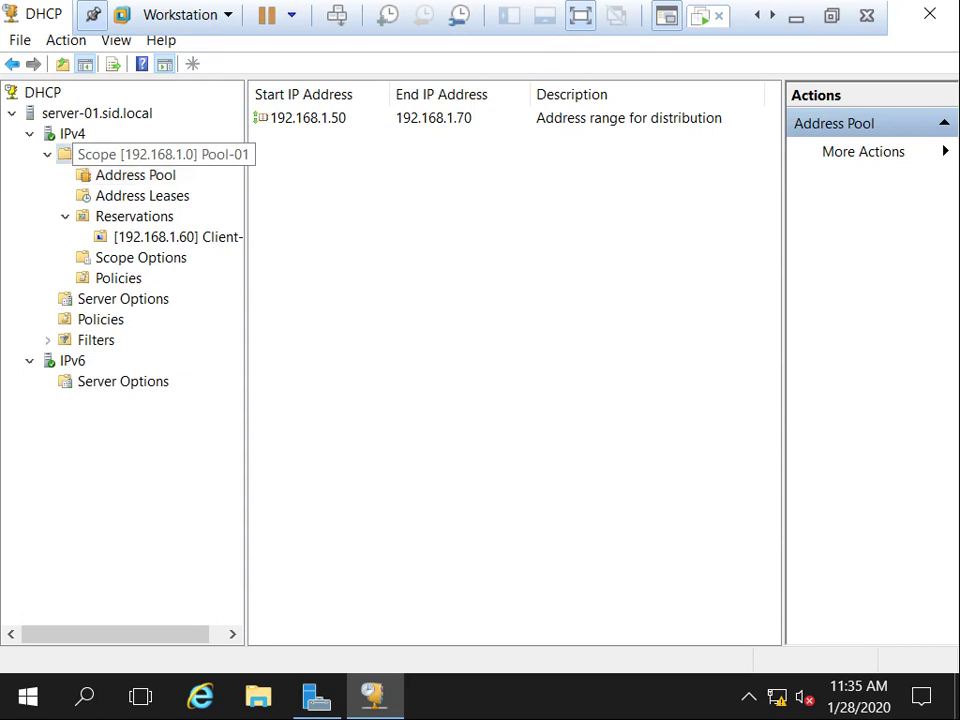
# - Display and refresh the Pool-01 scope statistics again without the exclusion range, and close them
pyautogui.rightClick(123, 155)
pyautogui.click(212, 164)
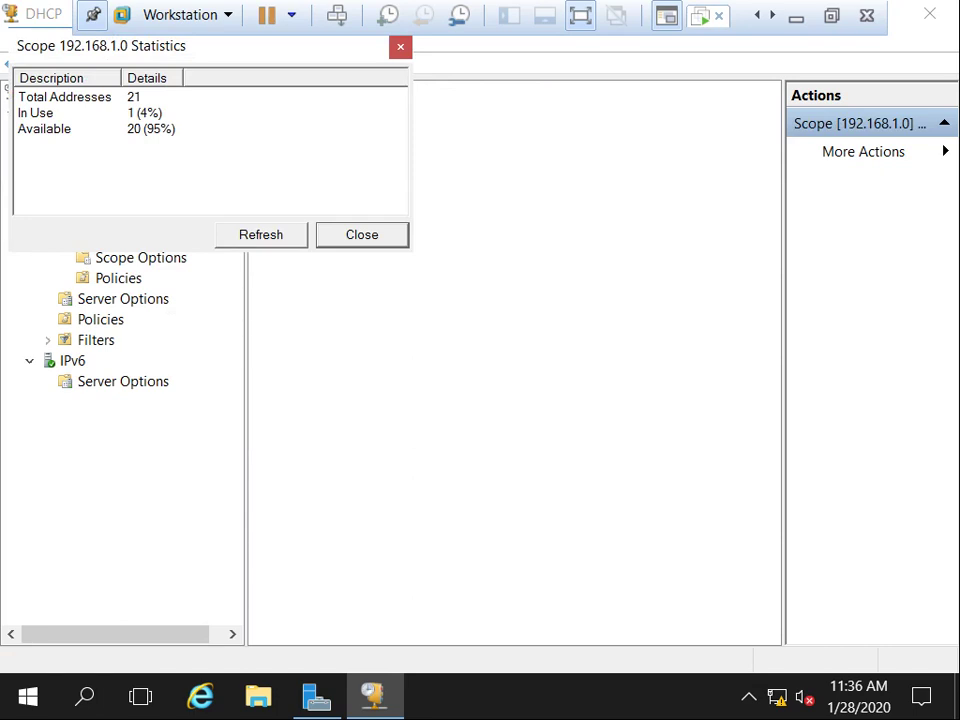
pyautogui.click(260, 234)
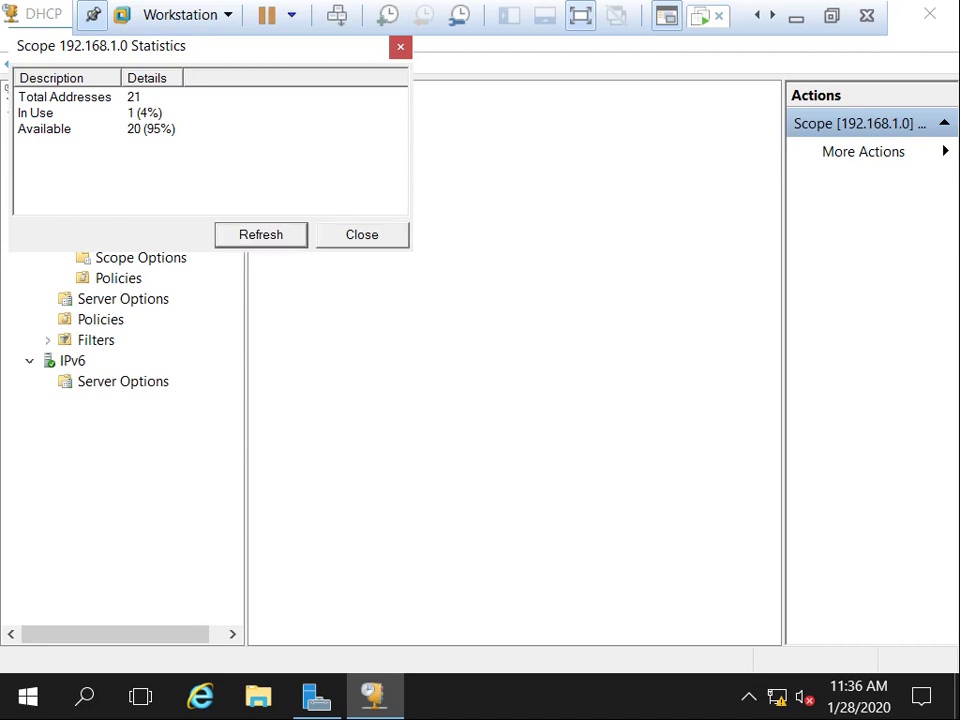
pyautogui.click(362, 234)
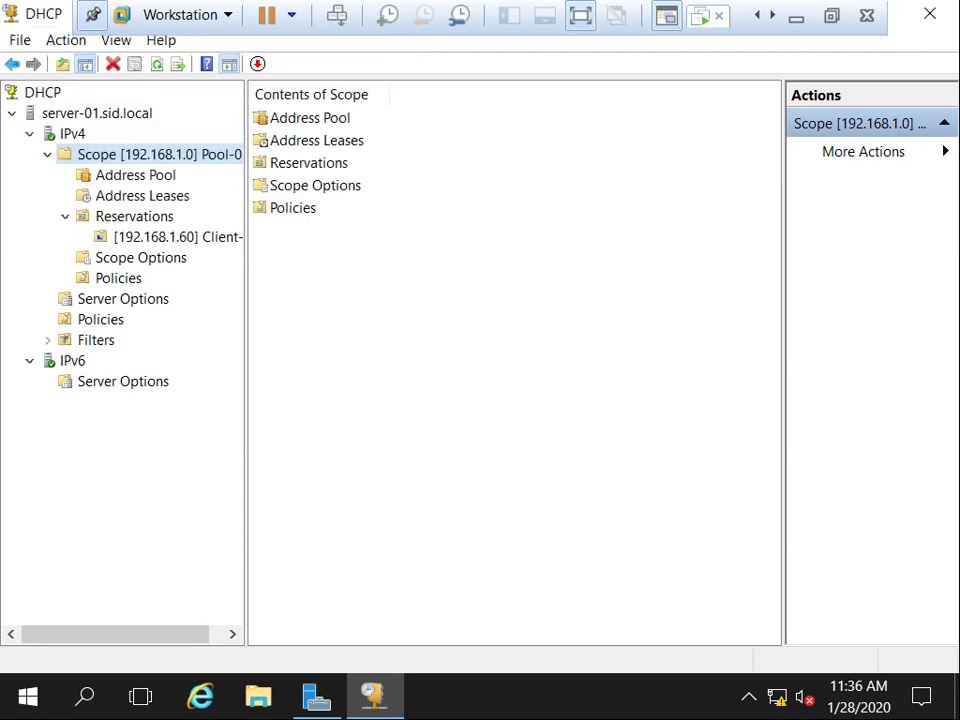
# - Deactivate the Pool-01 scope and activate it again
pyautogui.rightClick(126, 150)
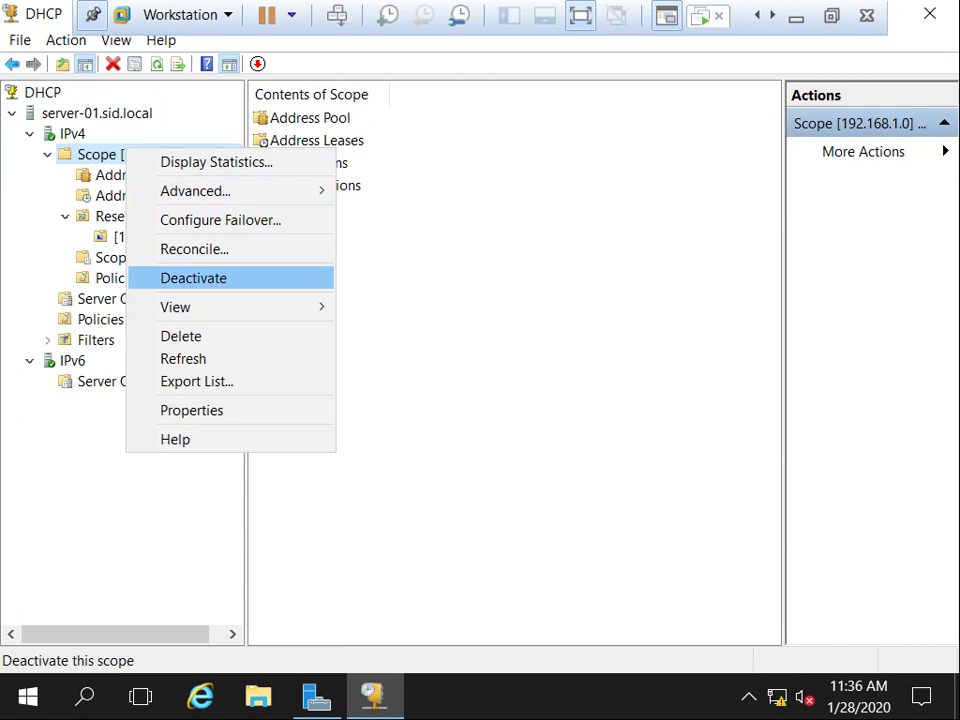
pyautogui.click(193, 278)
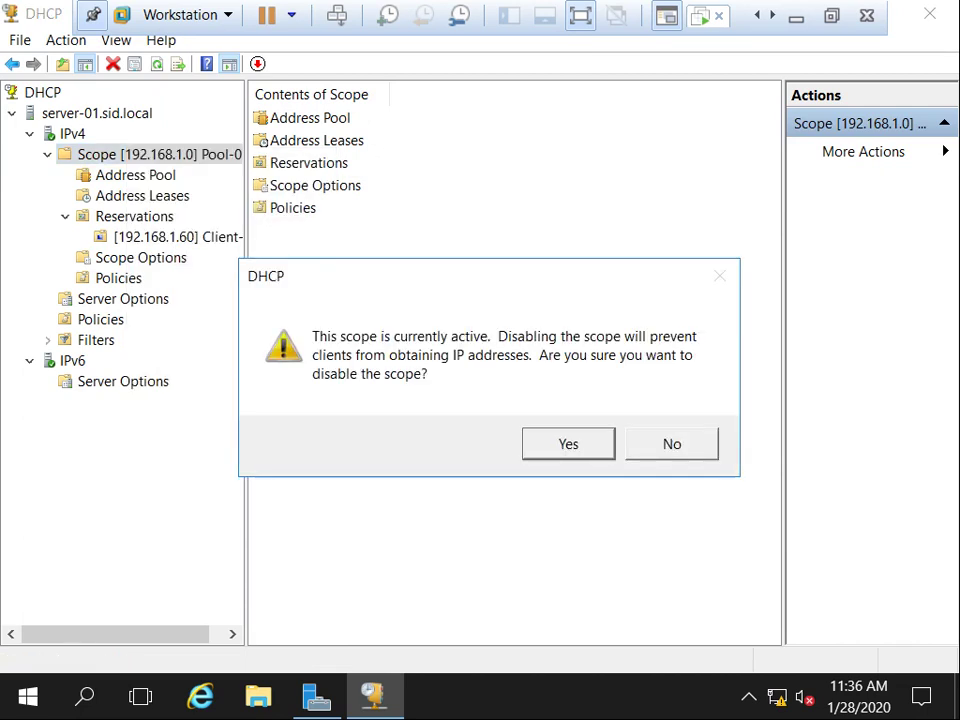
pyautogui.click(568, 443)
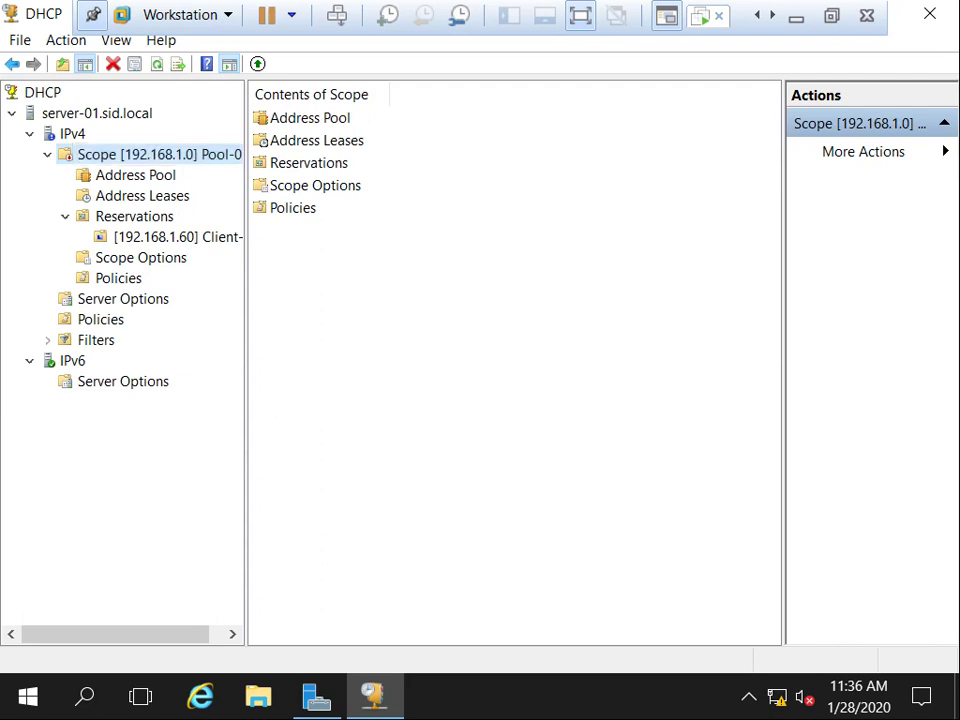
pyautogui.rightClick(127, 155)
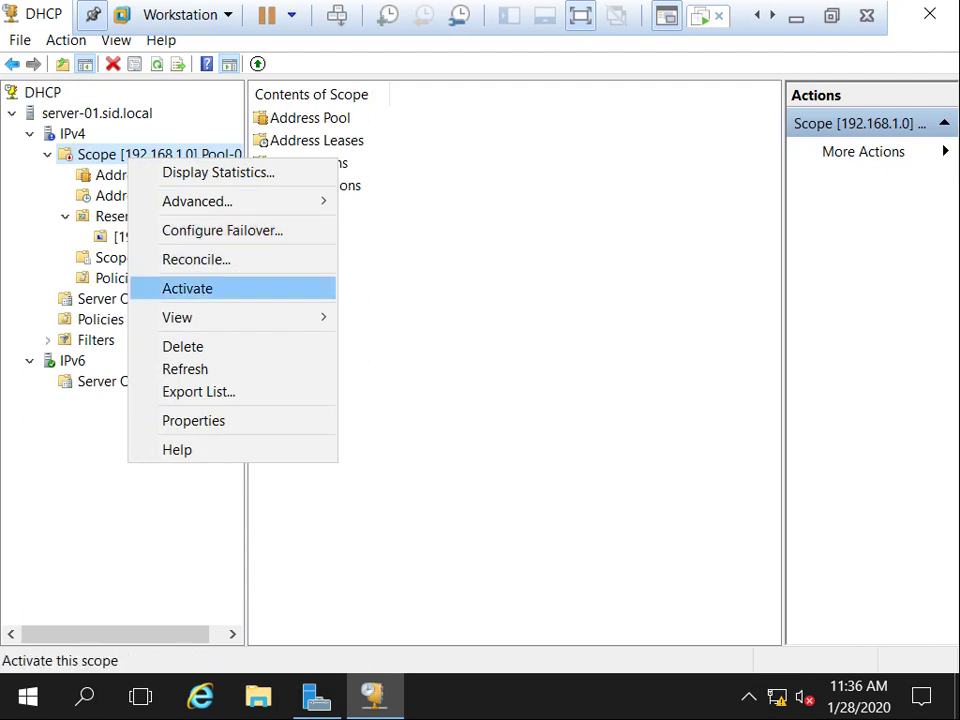
pyautogui.press('Return')
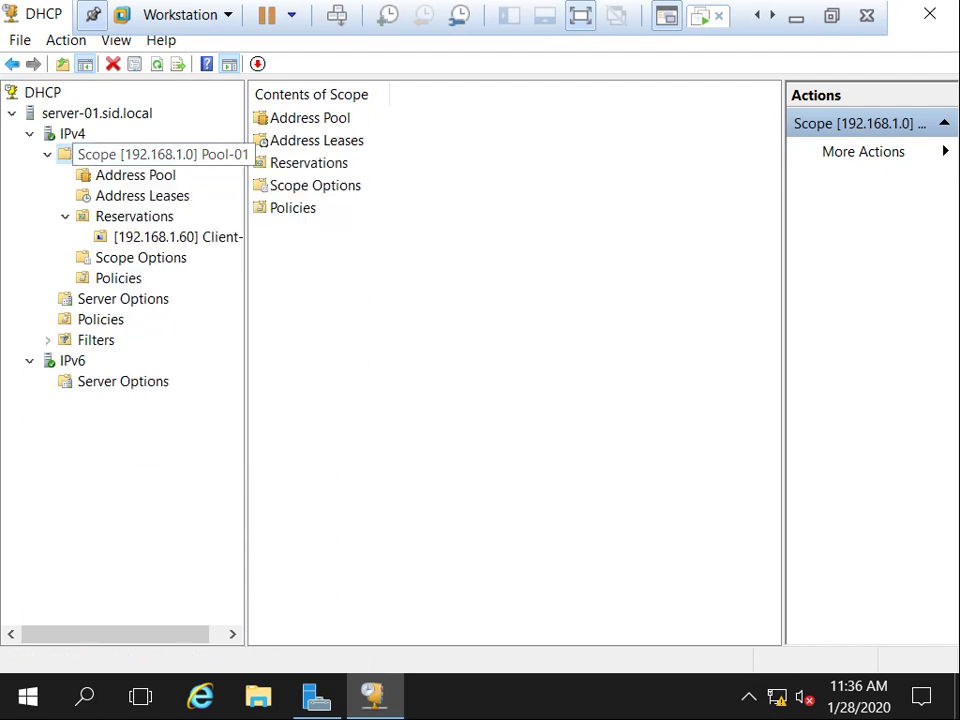
# - Examine the Pool-01 scope's address range, DNS update and DHCP/BOOTP assignment settings, and close its properties without saving
pyautogui.rightClick(127, 155)
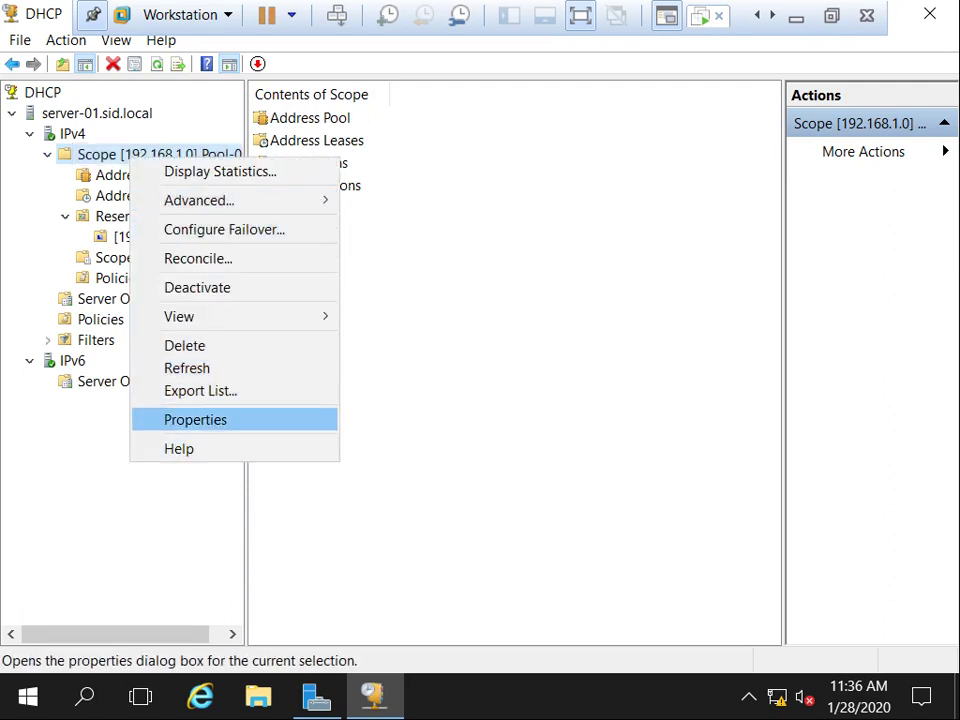
pyautogui.press('Return')
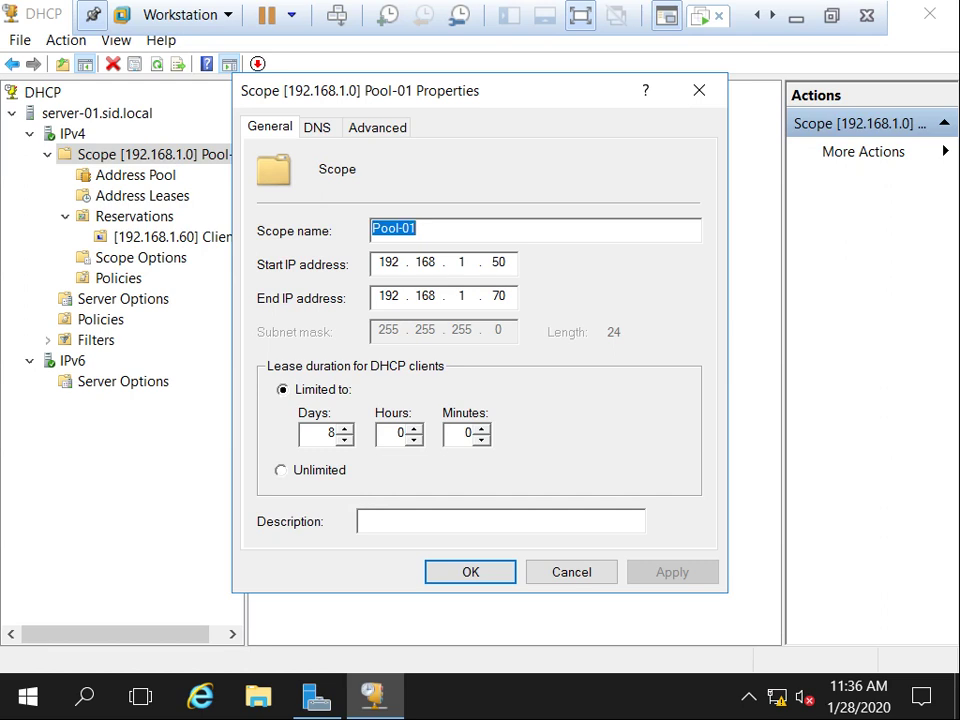
pyautogui.click(505, 262)
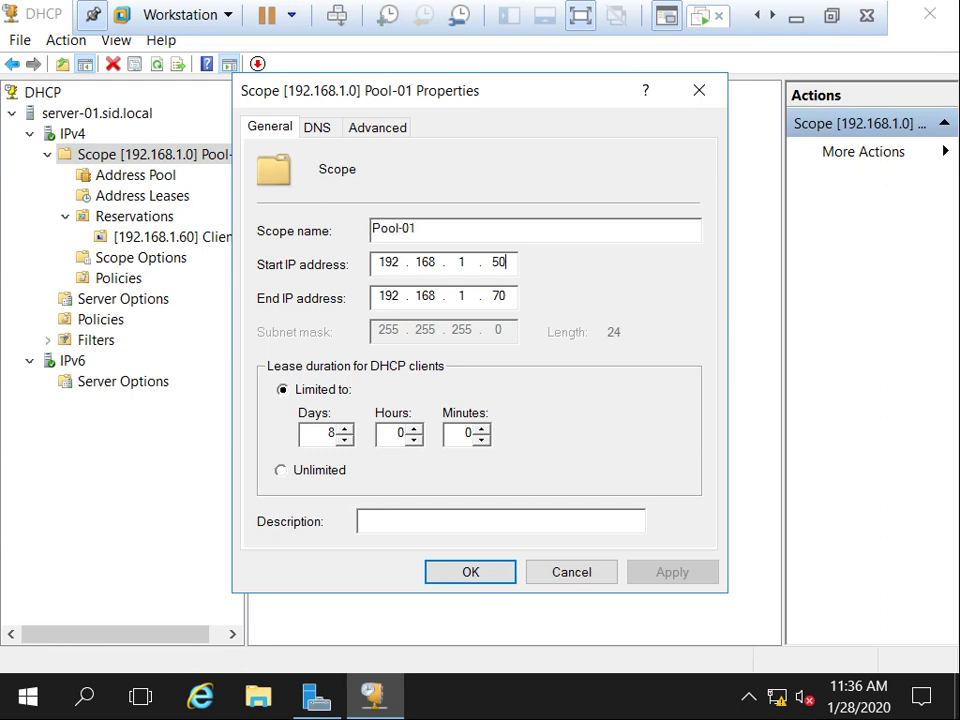
pyautogui.click(505, 296)
pyautogui.click(317, 127)
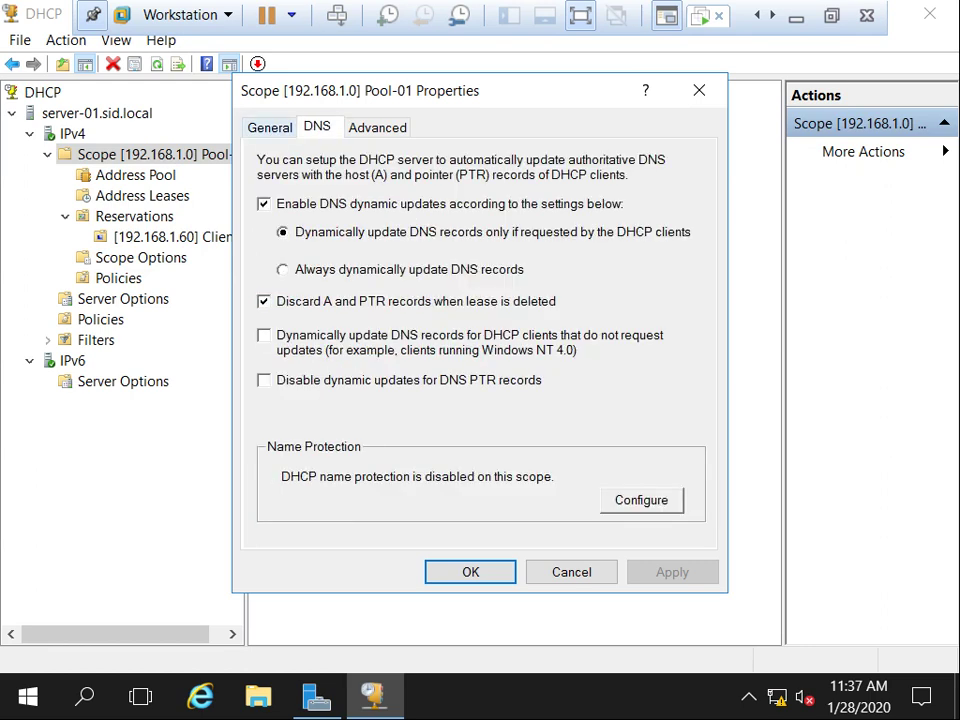
pyautogui.click(269, 127)
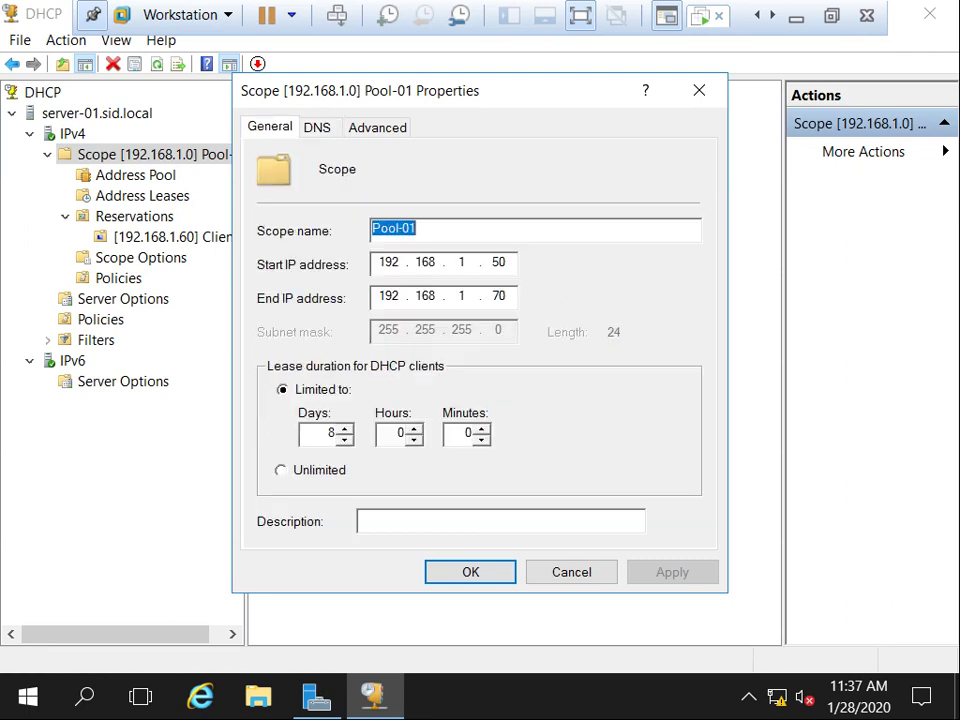
pyautogui.click(377, 127)
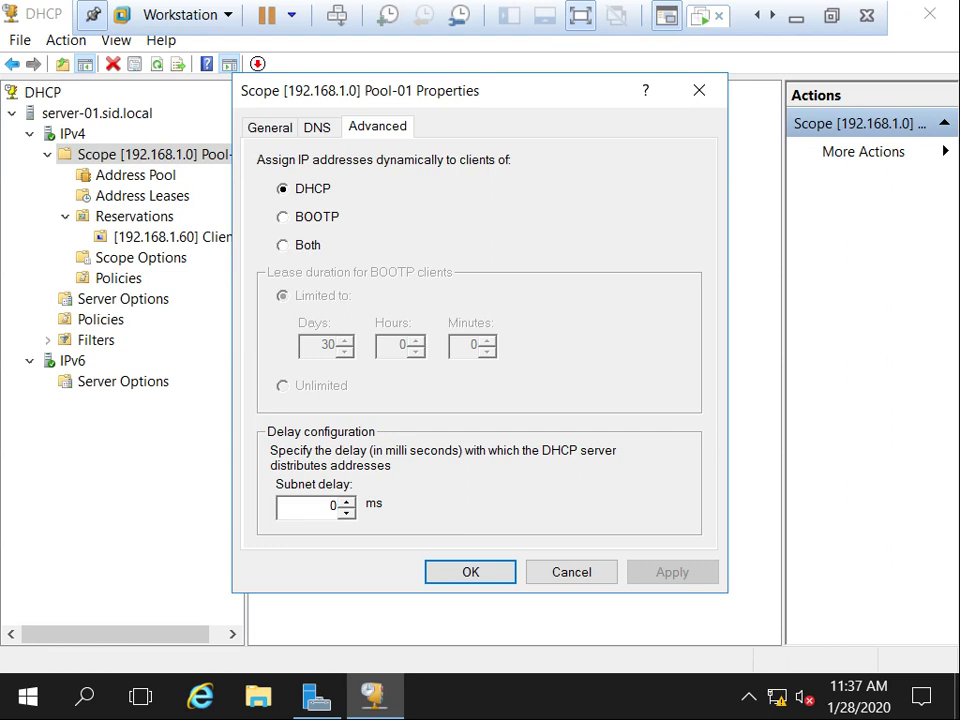
pyautogui.click(283, 216)
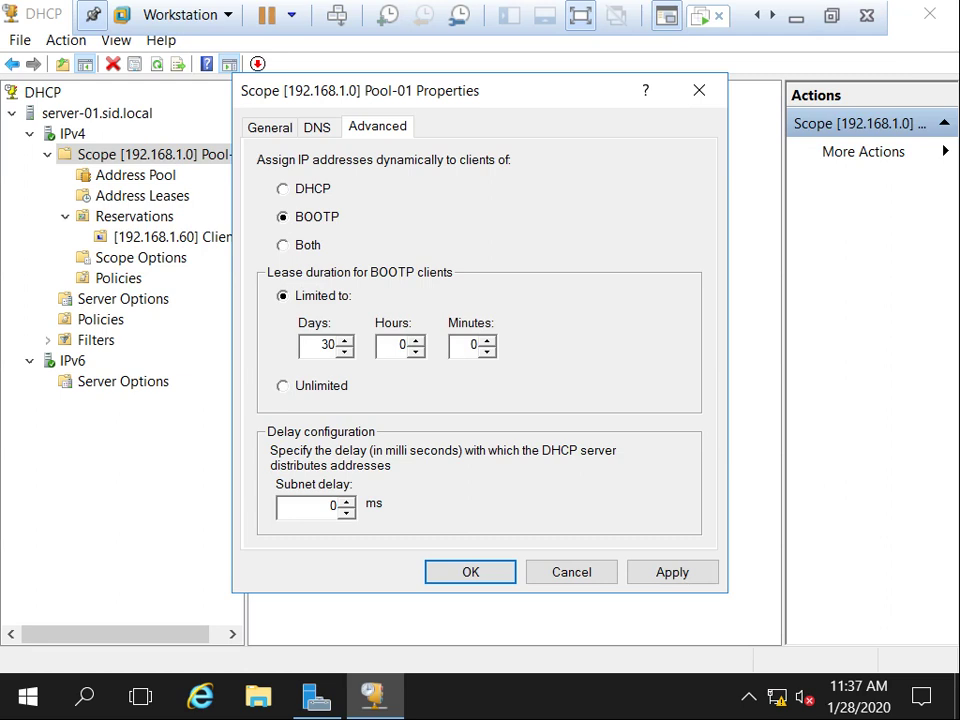
pyautogui.click(283, 188)
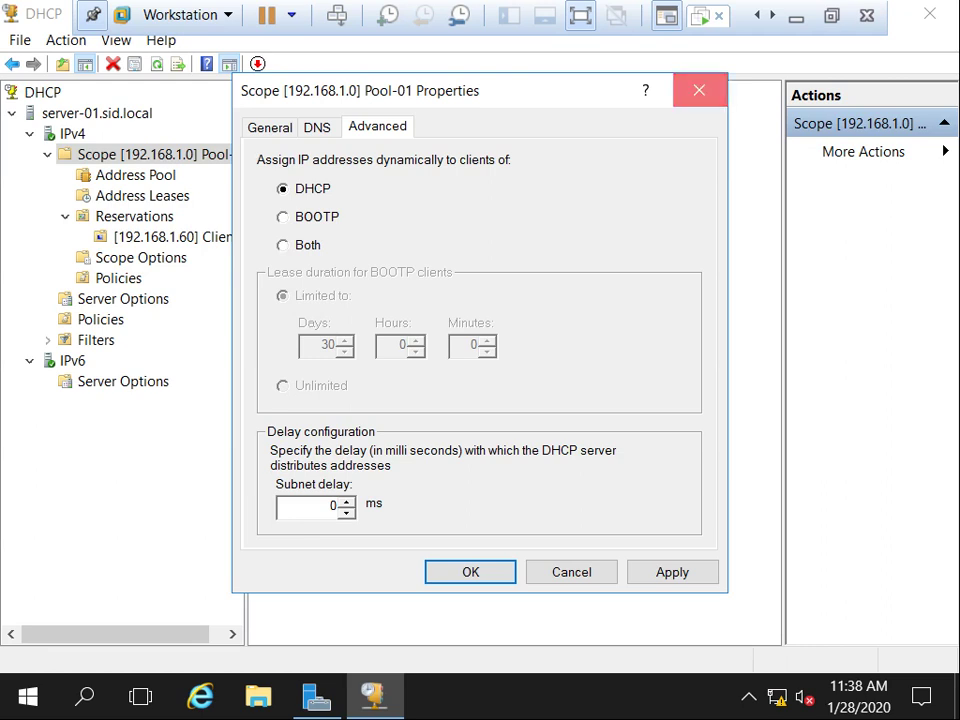
pyautogui.click(699, 90)
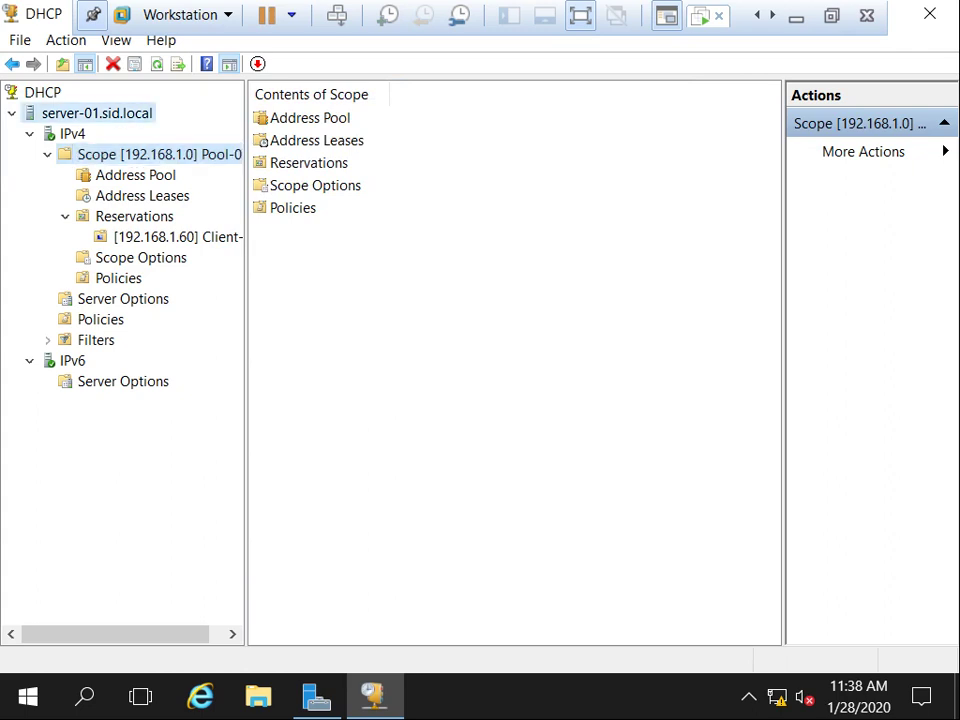
# - Request removal of the directory authorization for server-01.sid.local and back out at the confirmation
pyautogui.click(97, 113)
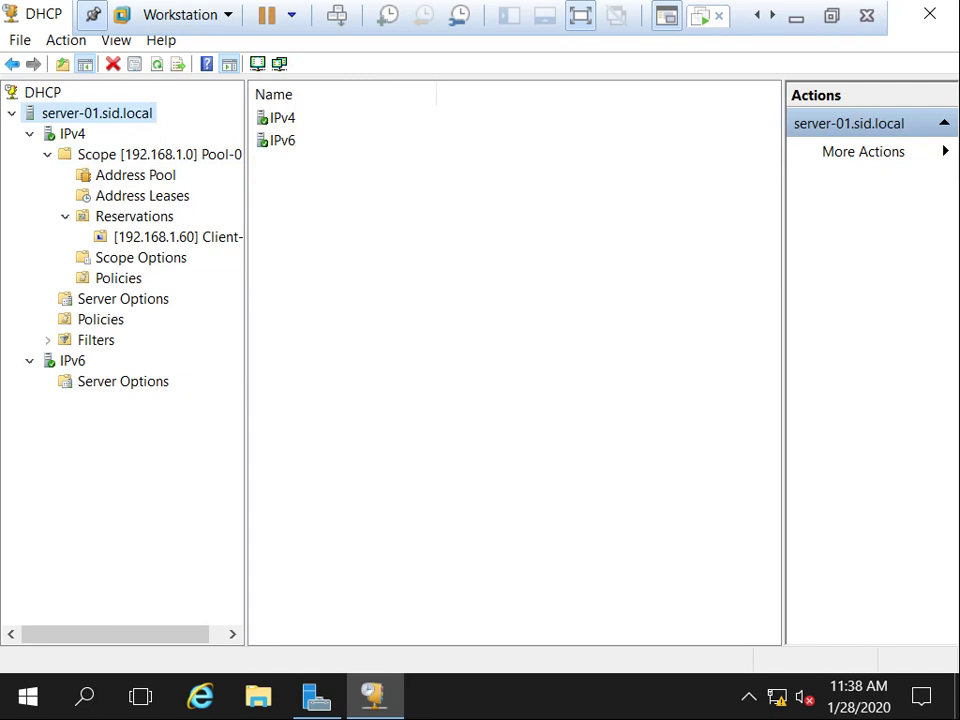
pyautogui.rightClick(123, 108)
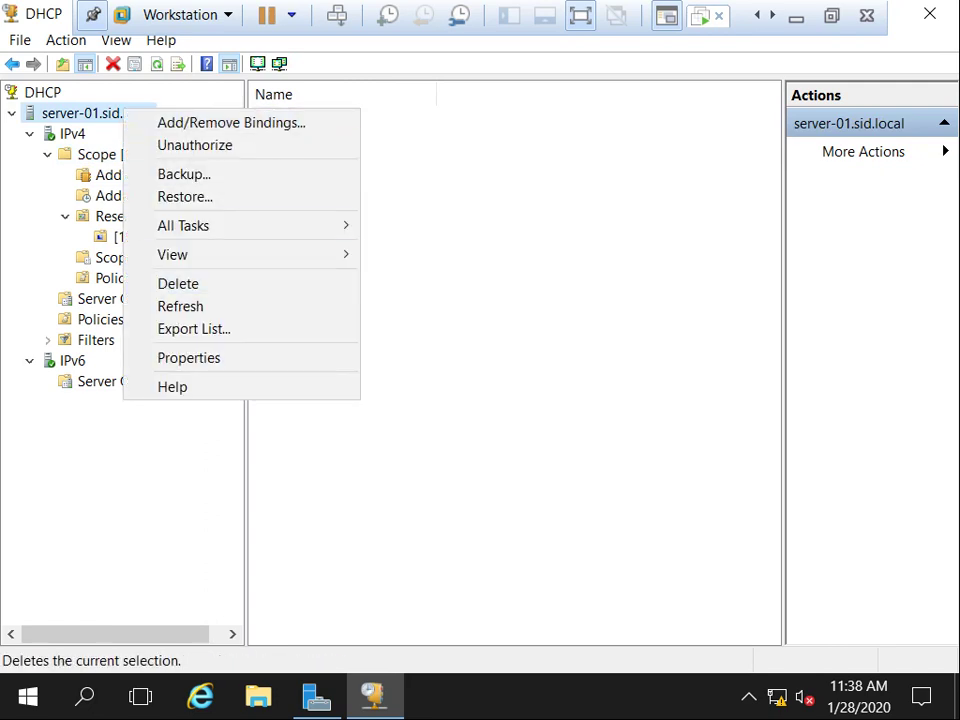
pyautogui.click(420, 283)
pyautogui.rightClick(86, 112)
pyautogui.press('Down')
pyautogui.press('Down')
pyautogui.press('Down')
pyautogui.press('Down')
pyautogui.press('Up')
pyautogui.press('Up')
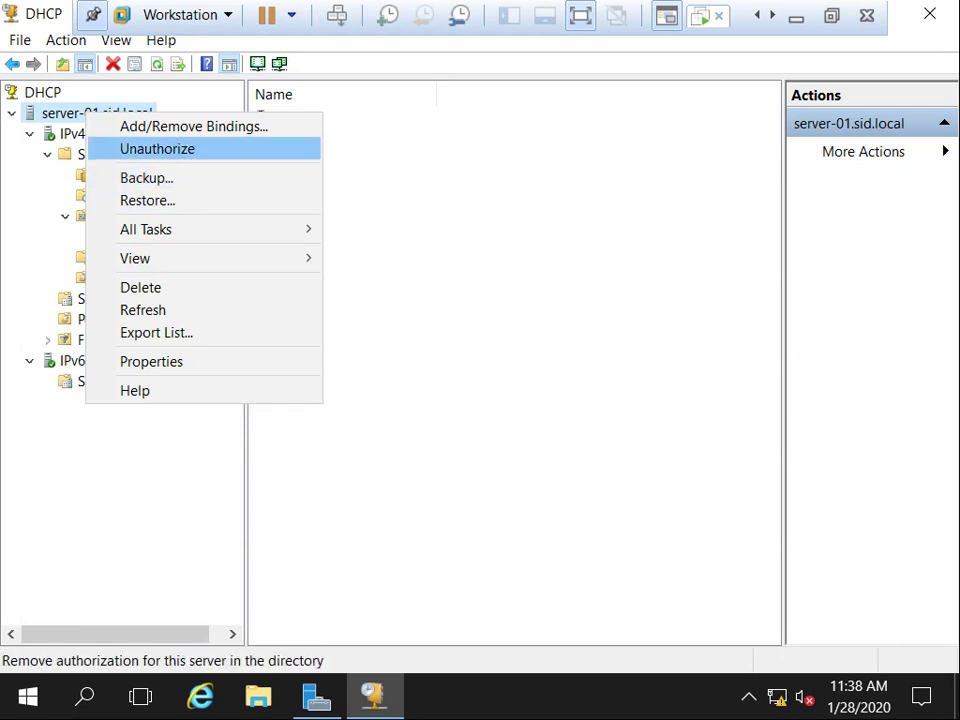
pyautogui.press('Return')
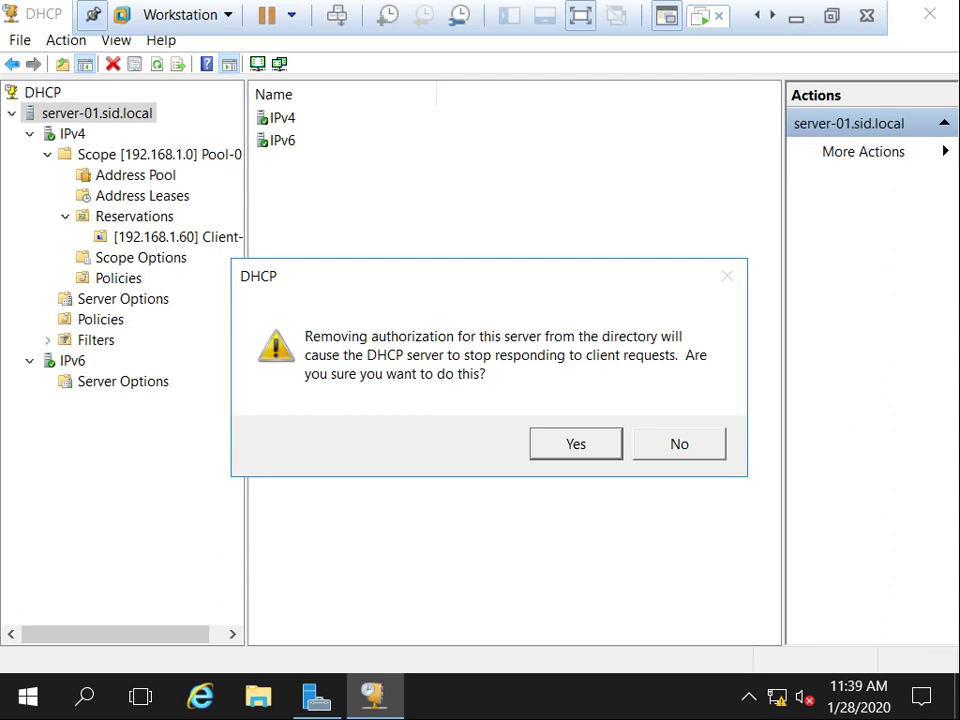
pyautogui.press('Return')
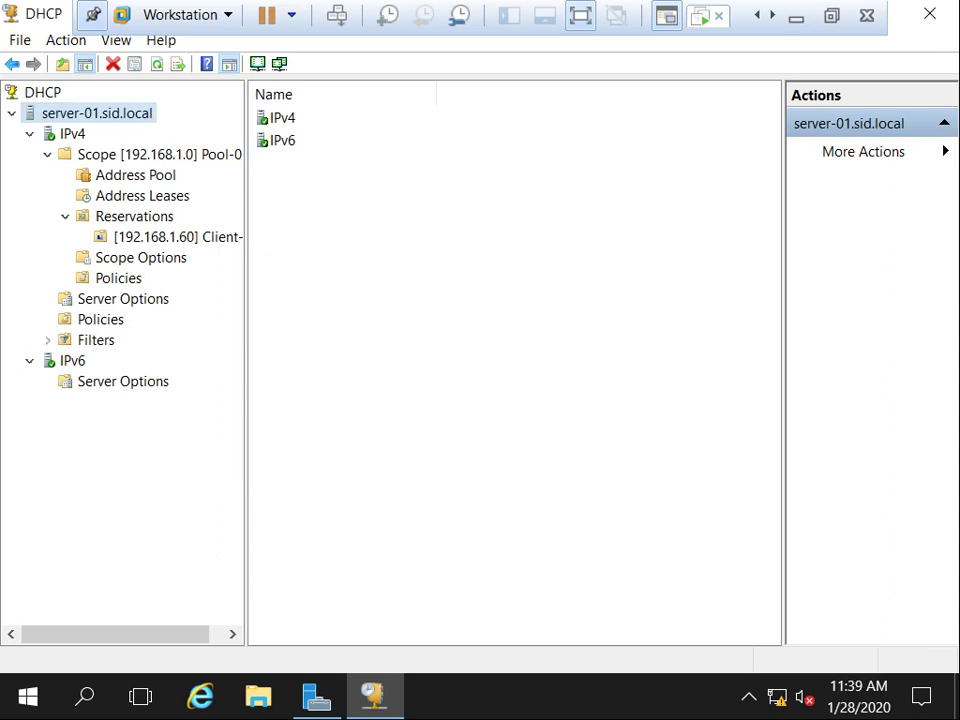
# - Back up the server-01.sid.local DHCP configuration and database into a new Desktop folder named dhcpbACKUP
pyautogui.rightClick(107, 113)
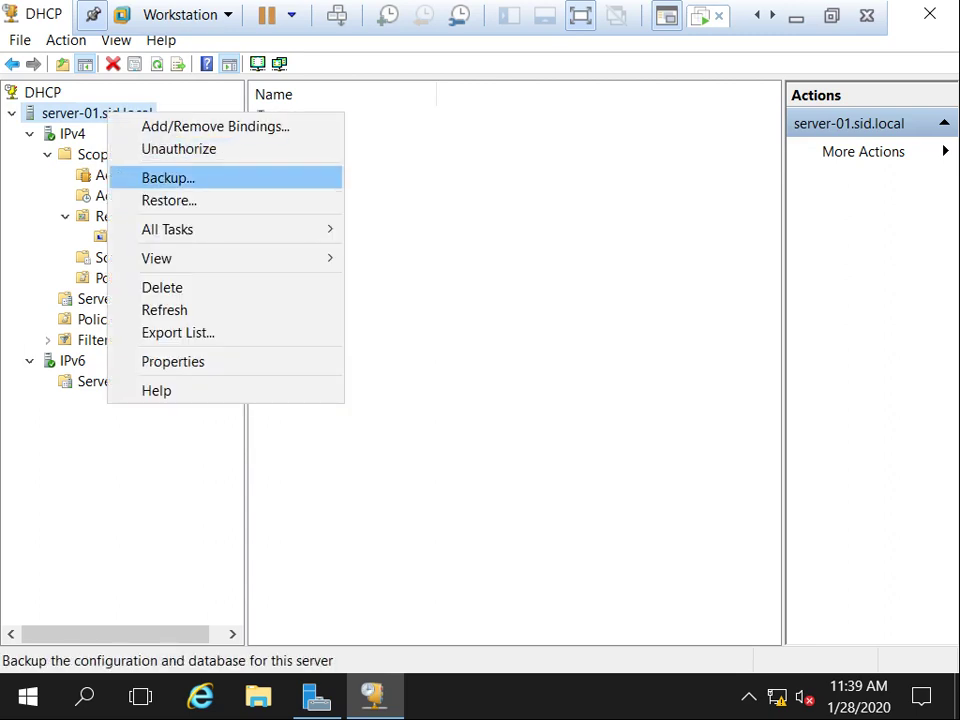
pyautogui.press('Return')
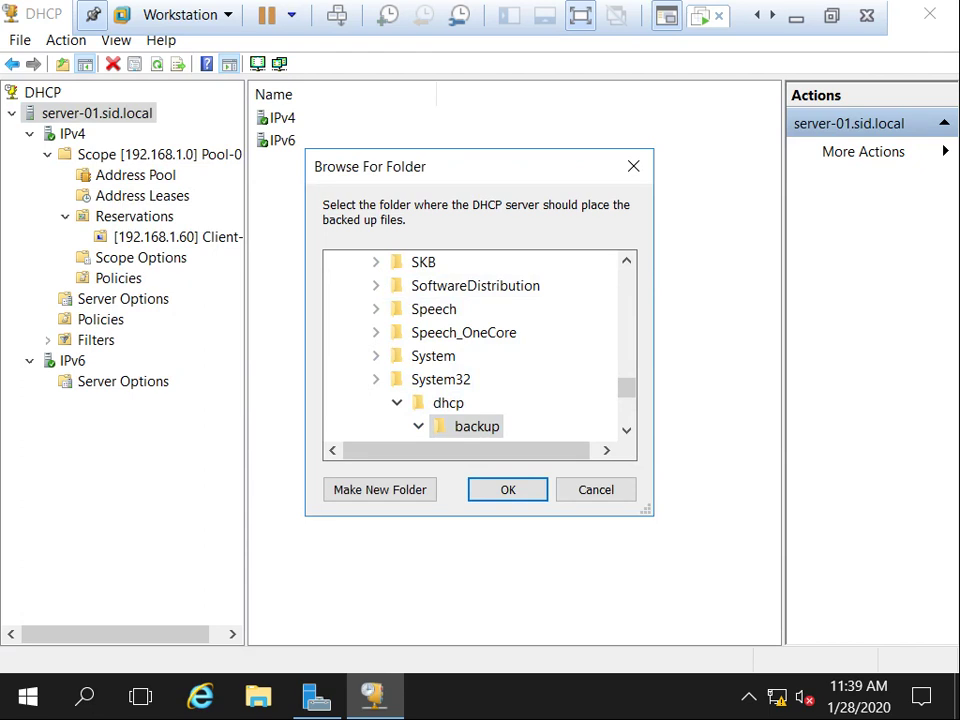
pyautogui.scroll(20, 386, 312)
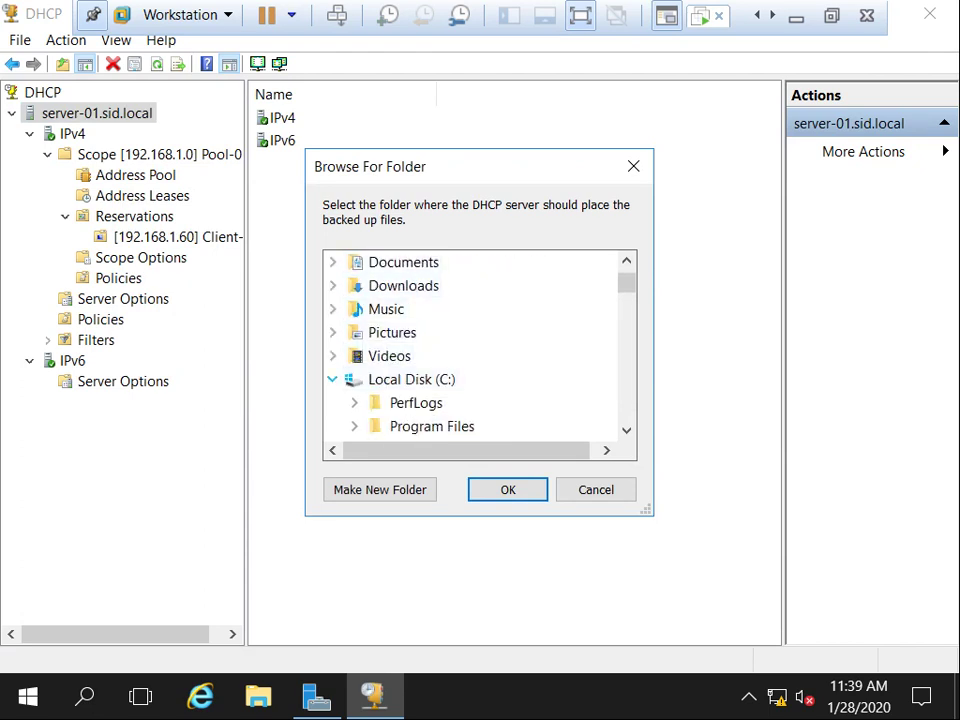
pyautogui.doubleClick(400, 379)
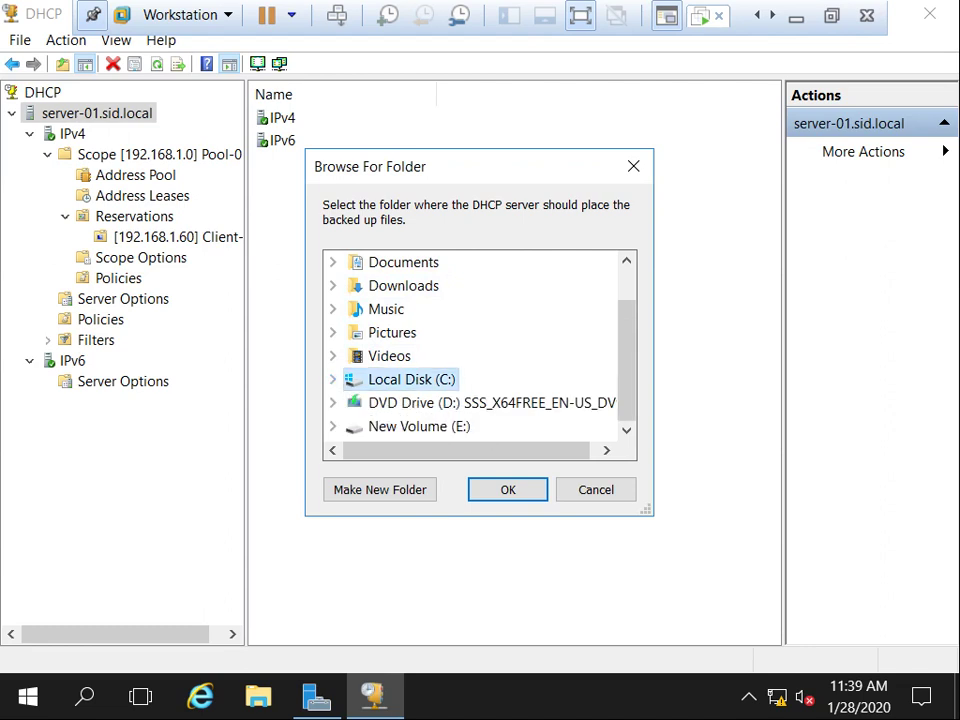
pyautogui.scroll(1, 394, 285)
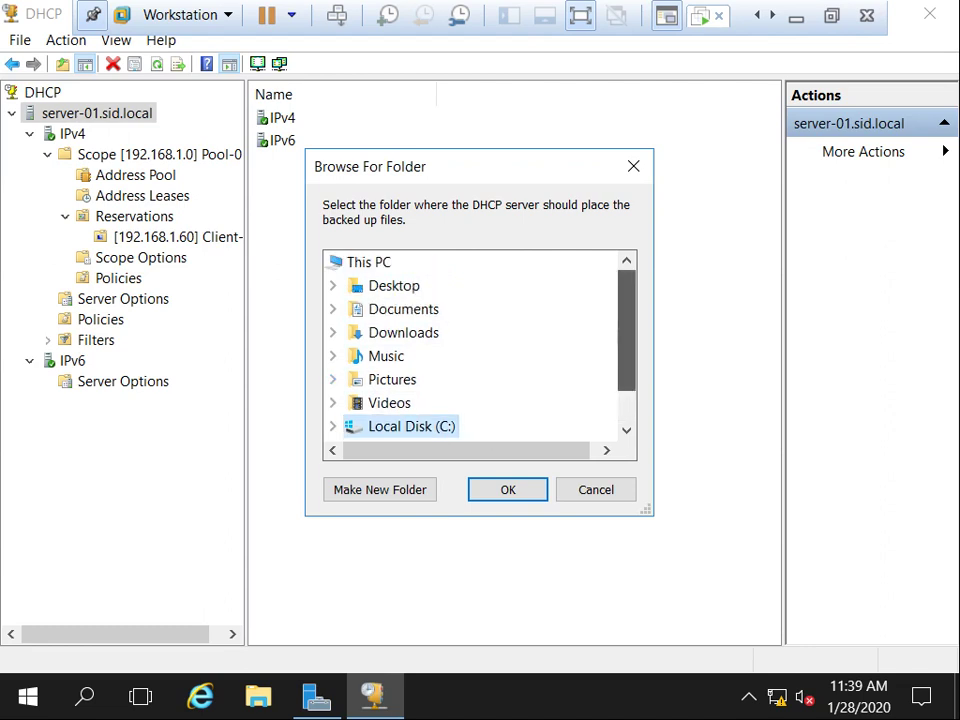
pyautogui.click(394, 285)
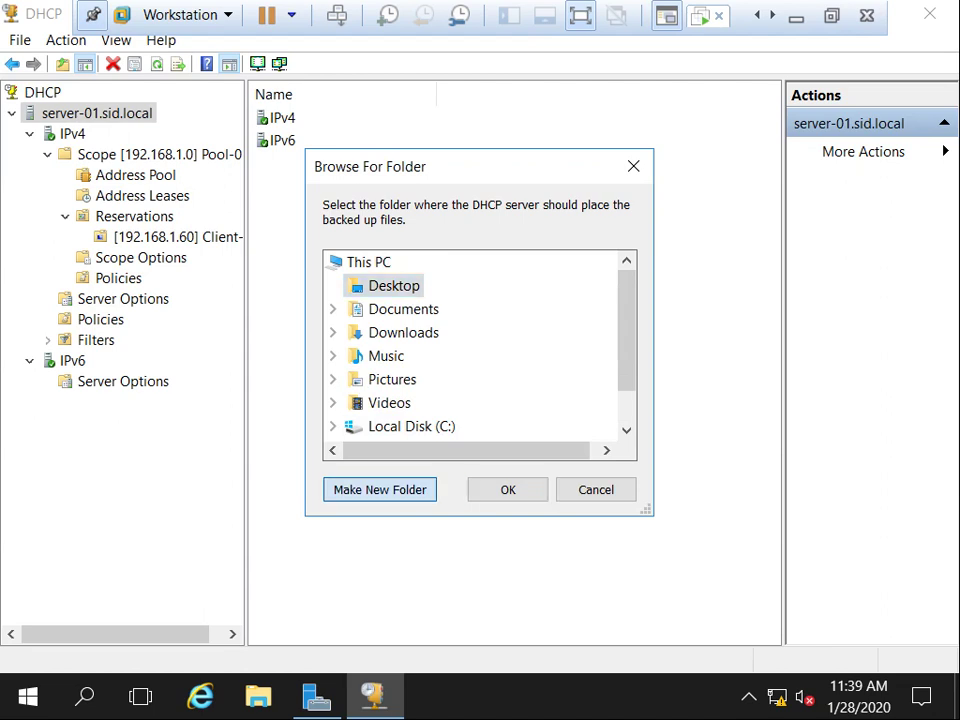
pyautogui.click(379, 489)
pyautogui.write('dhc')
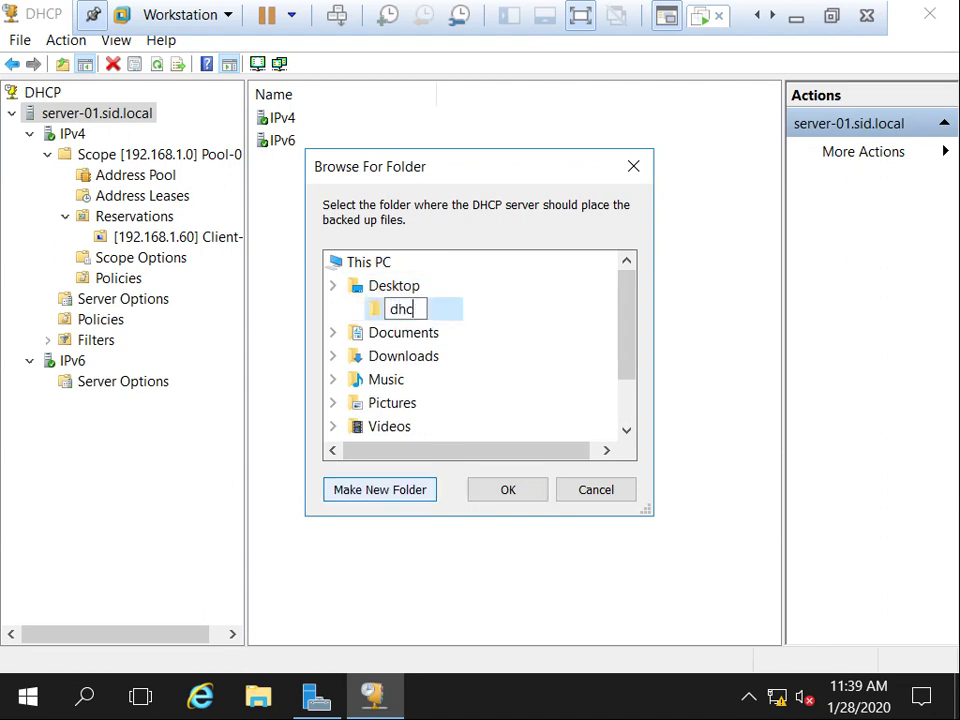
pyautogui.write('pbACKUP')
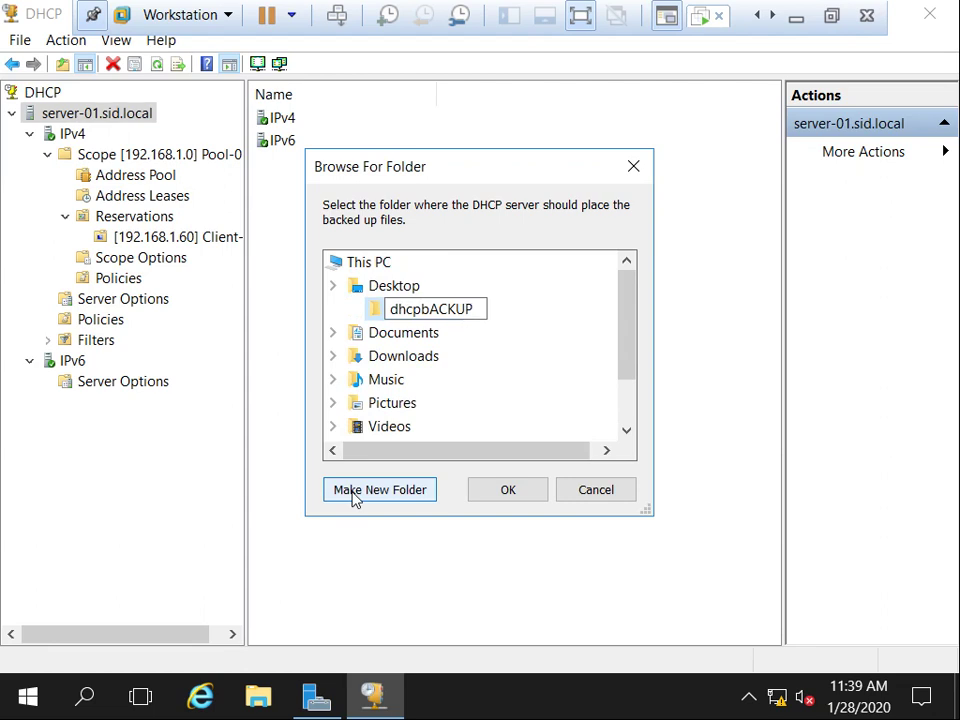
pyautogui.press('Return')
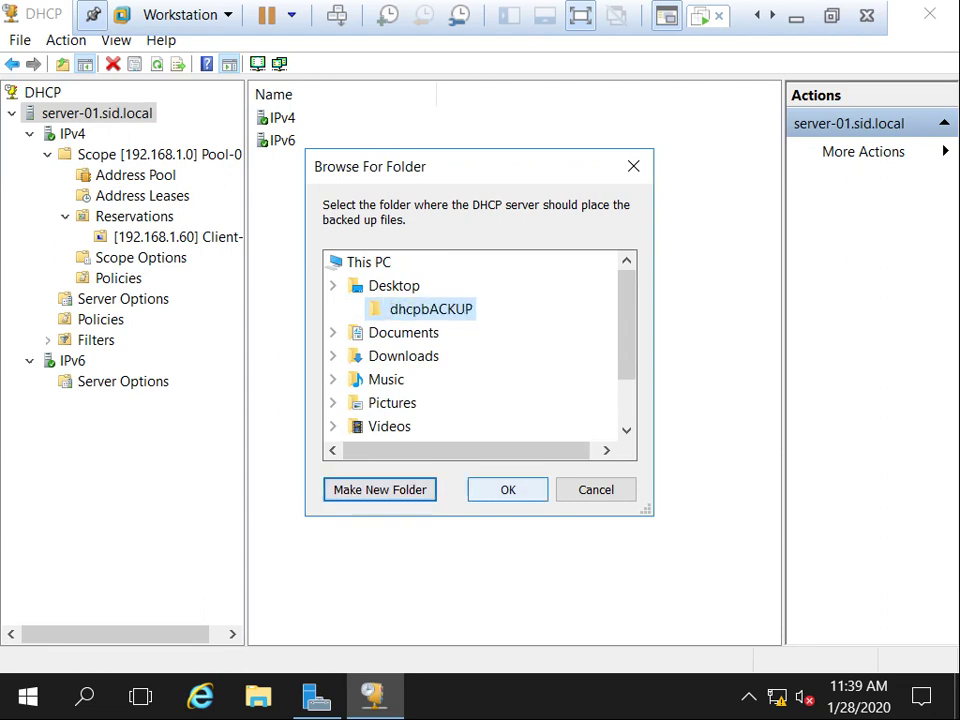
pyautogui.press('Return')
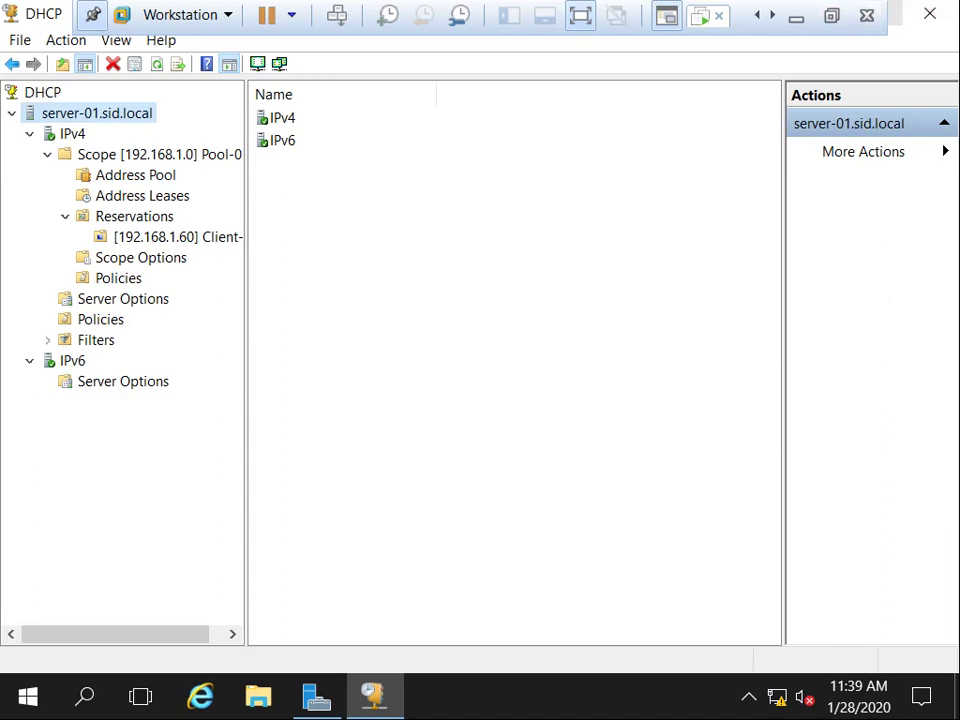
# - Inspect the backup files in the desktop's dhcpbACKUP folder and its new subfolder, and close the folder window
pyautogui.click(894, 14)
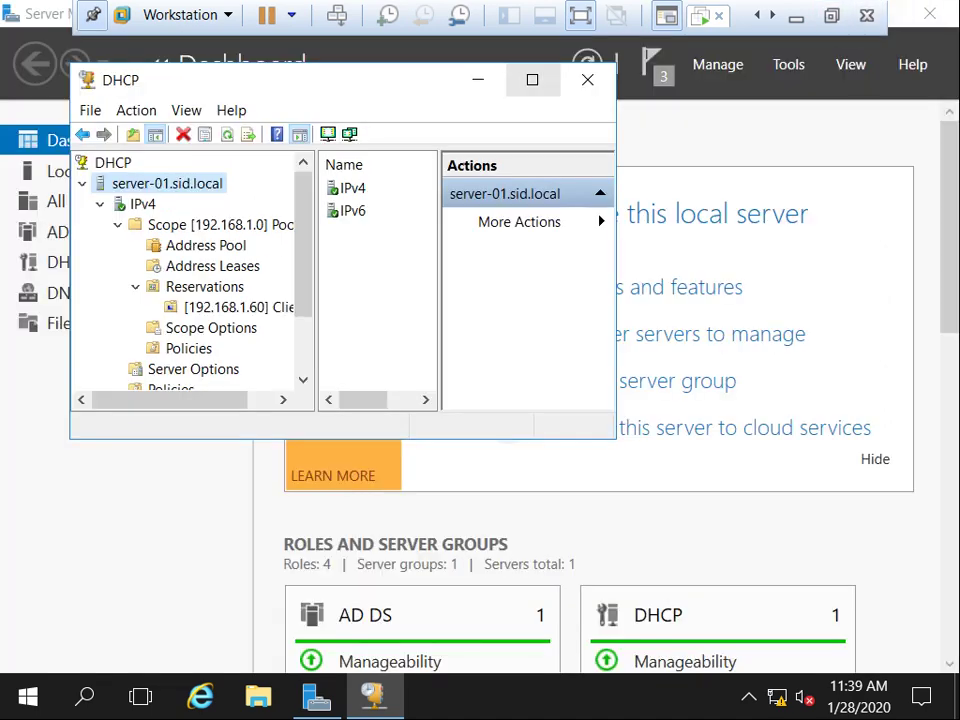
pyautogui.press('super+Down')
pyautogui.press('super+Down')
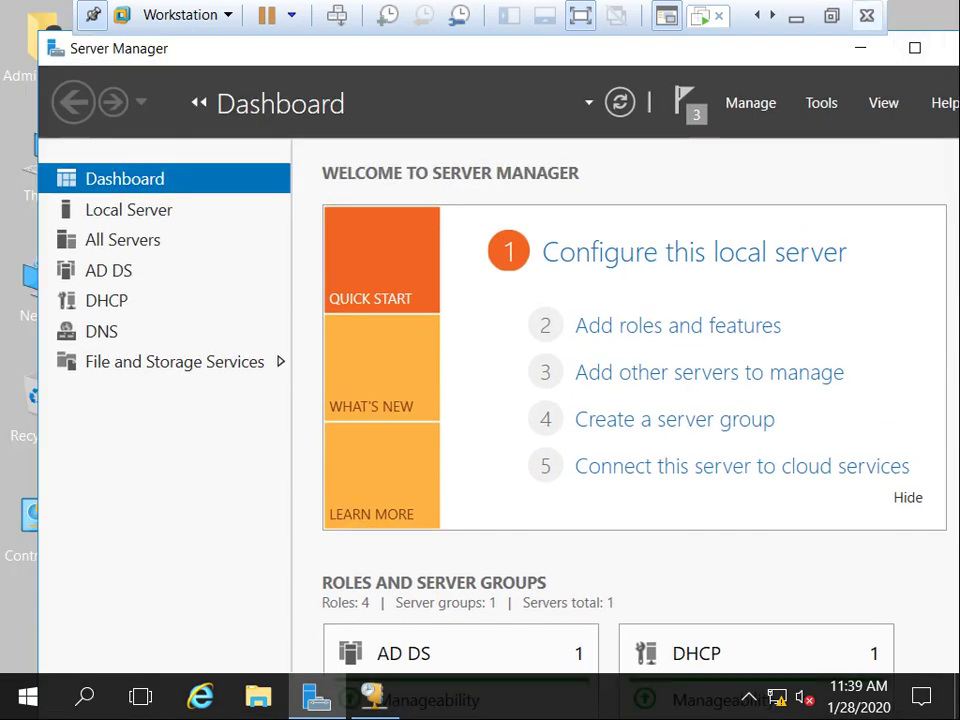
pyautogui.press('super+Down')
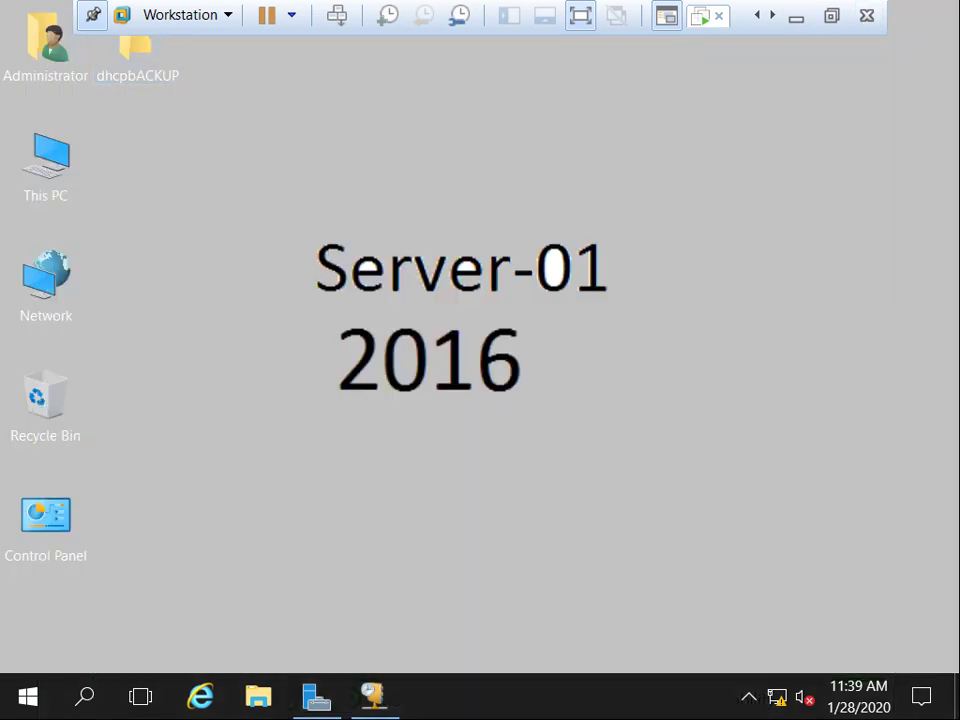
pyautogui.doubleClick(137, 60)
pyautogui.click(271, 155)
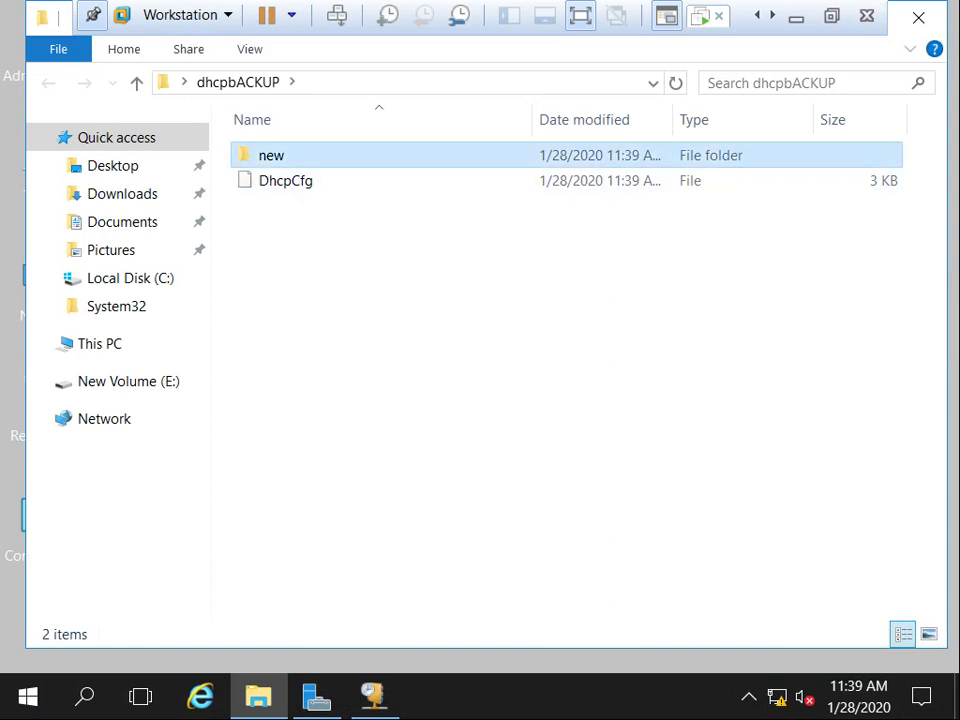
pyautogui.doubleClick(271, 155)
pyautogui.click(290, 155)
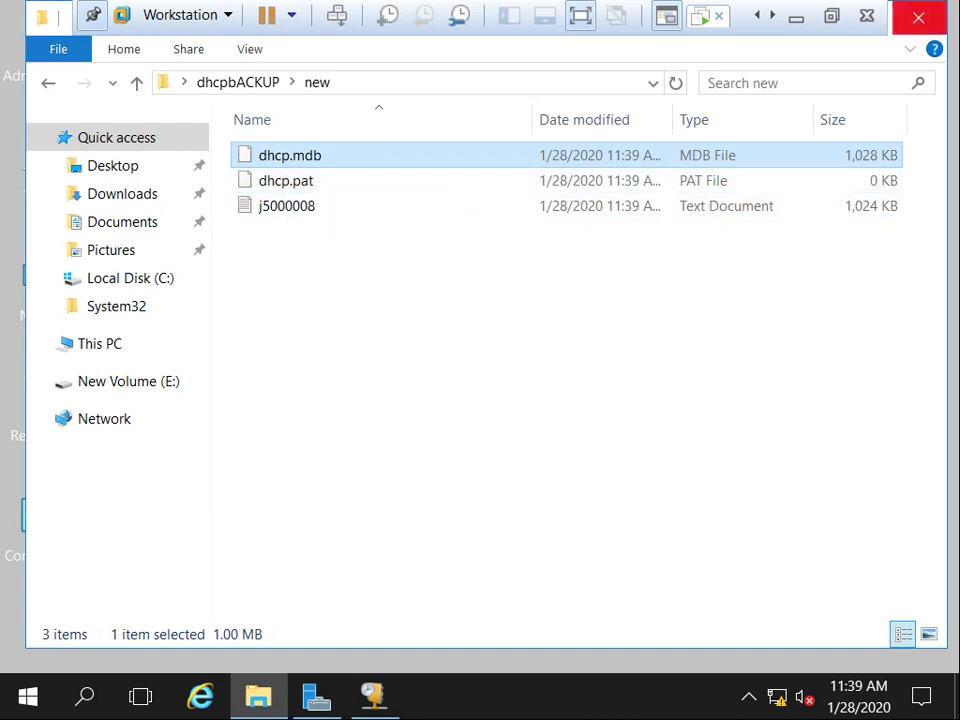
pyautogui.click(918, 17)
# - Return to the DHCP console and delete the 192.168.1.0 Pool-01 scope, confirming removal despite possible active clients
pyautogui.click(316, 697)
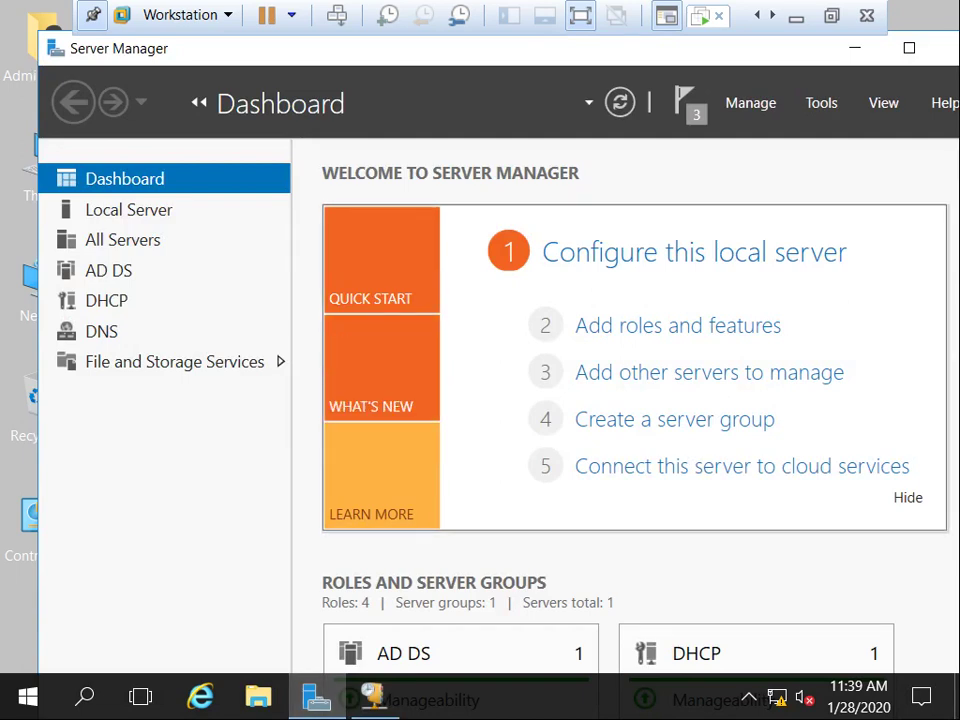
pyautogui.click(316, 697)
pyautogui.click(375, 697)
pyautogui.click(546, 79)
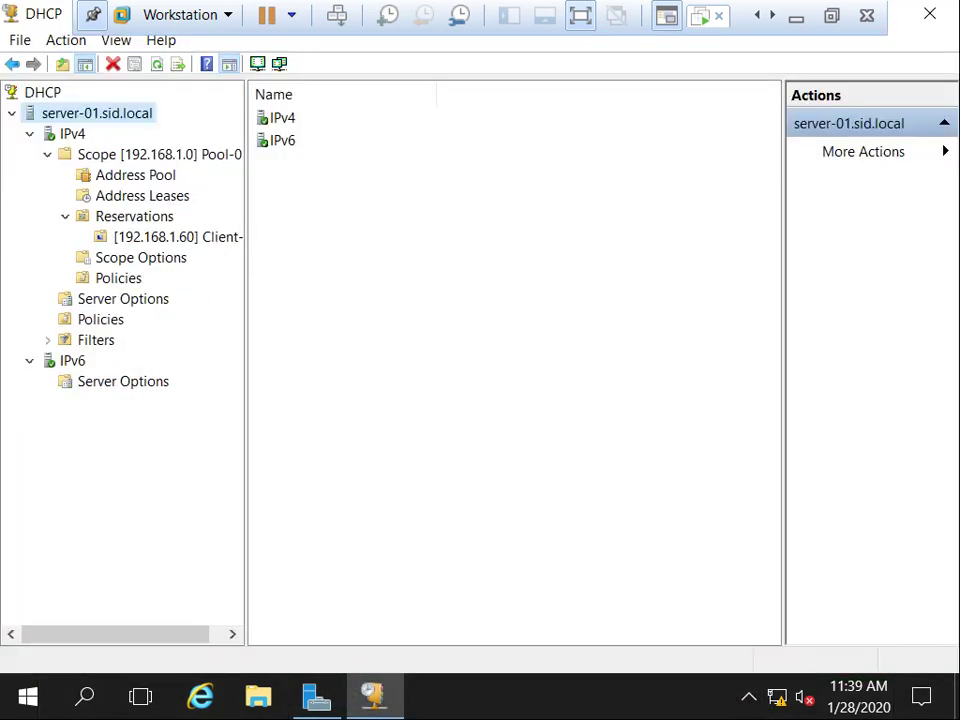
pyautogui.rightClick(140, 158)
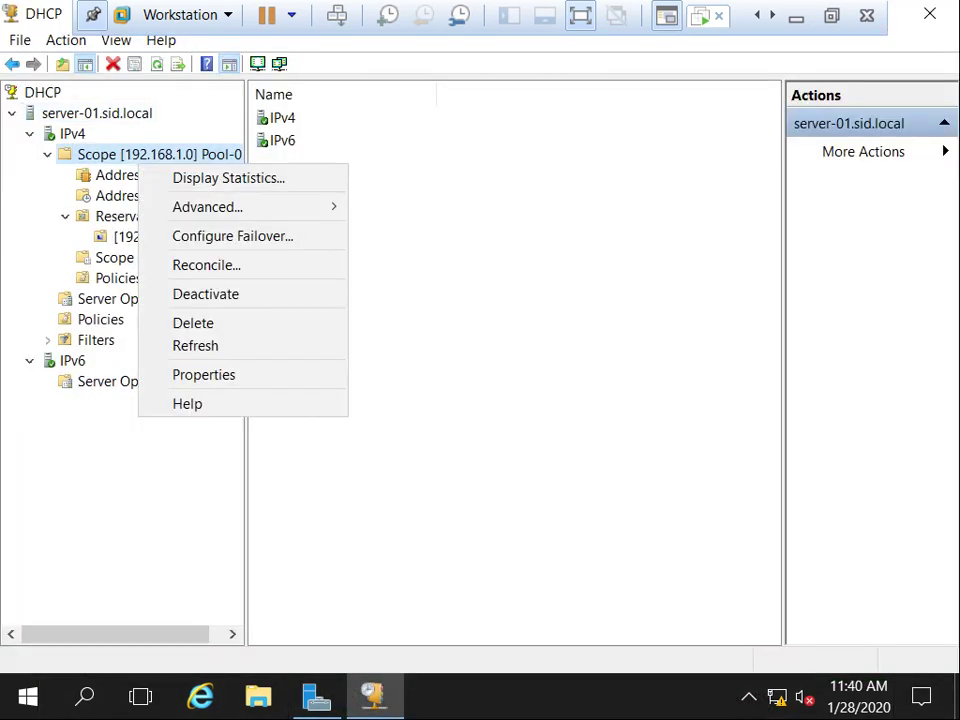
pyautogui.click(193, 323)
pyautogui.click(563, 434)
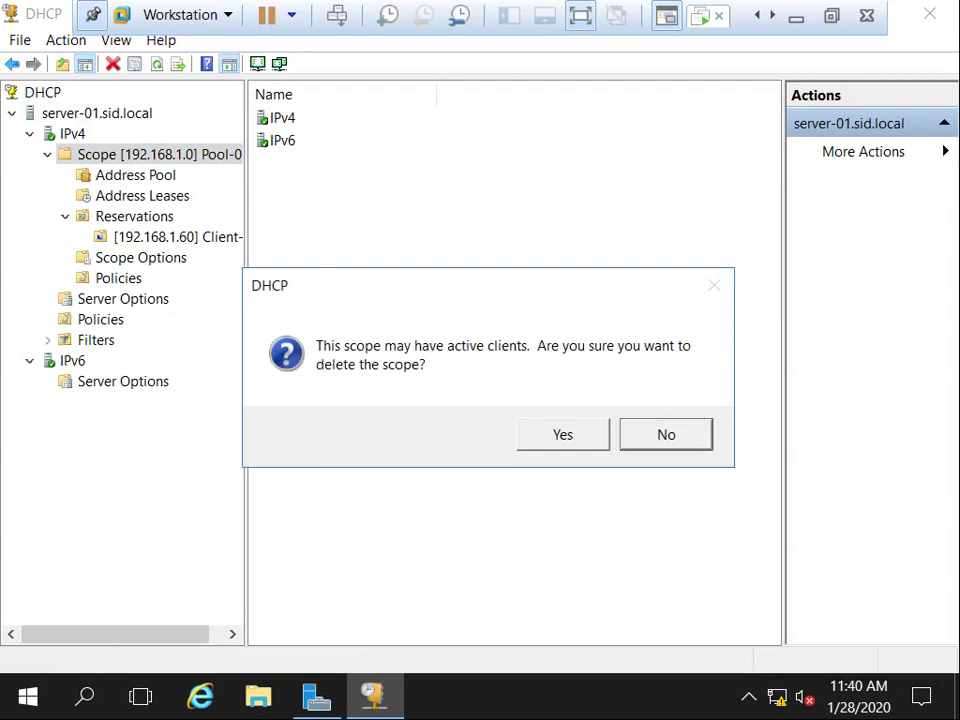
pyautogui.click(563, 434)
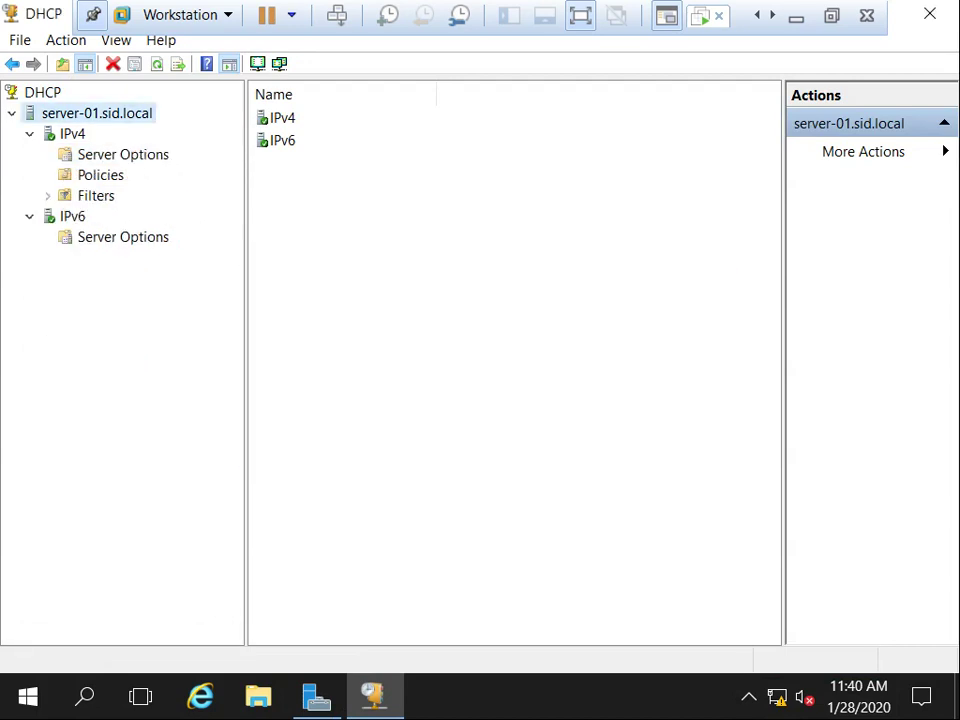
# - Restore the server-01.sid.local DHCP database from the Desktop folder dhcpbACKUP, allowing the service restart
pyautogui.rightClick(84, 116)
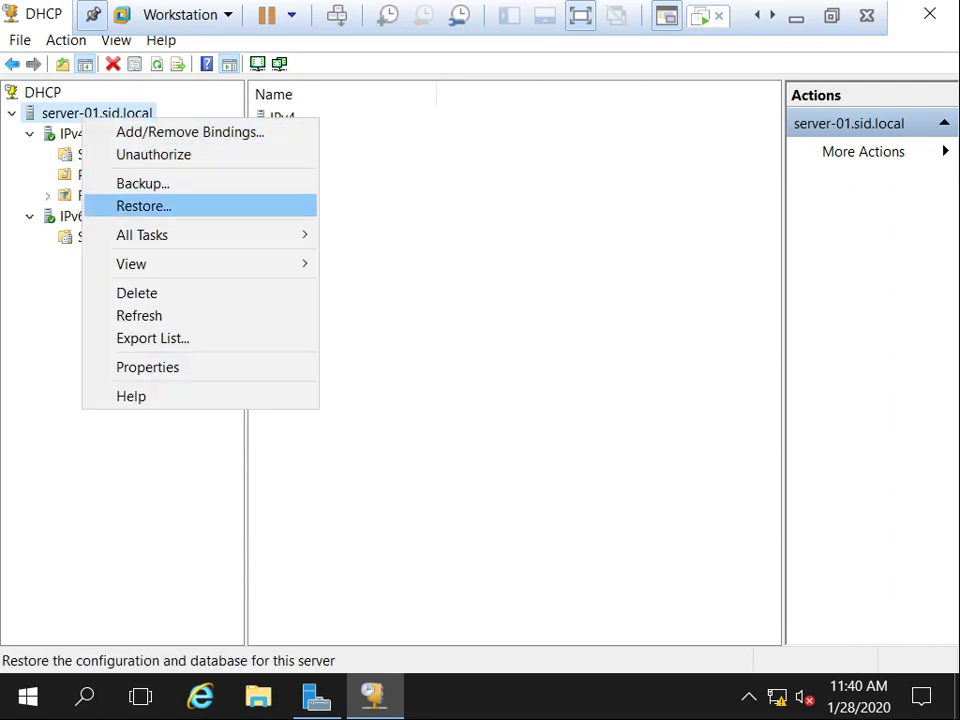
pyautogui.press('Return')
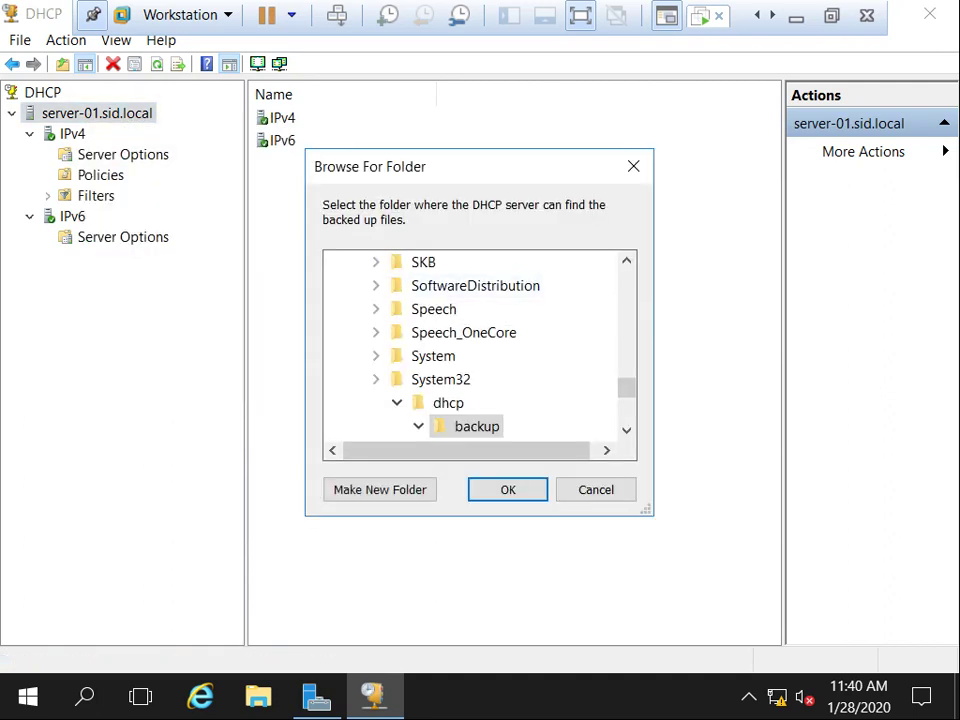
pyautogui.moveTo(626, 388); pyautogui.dragTo(626, 279)
pyautogui.click(333, 285)
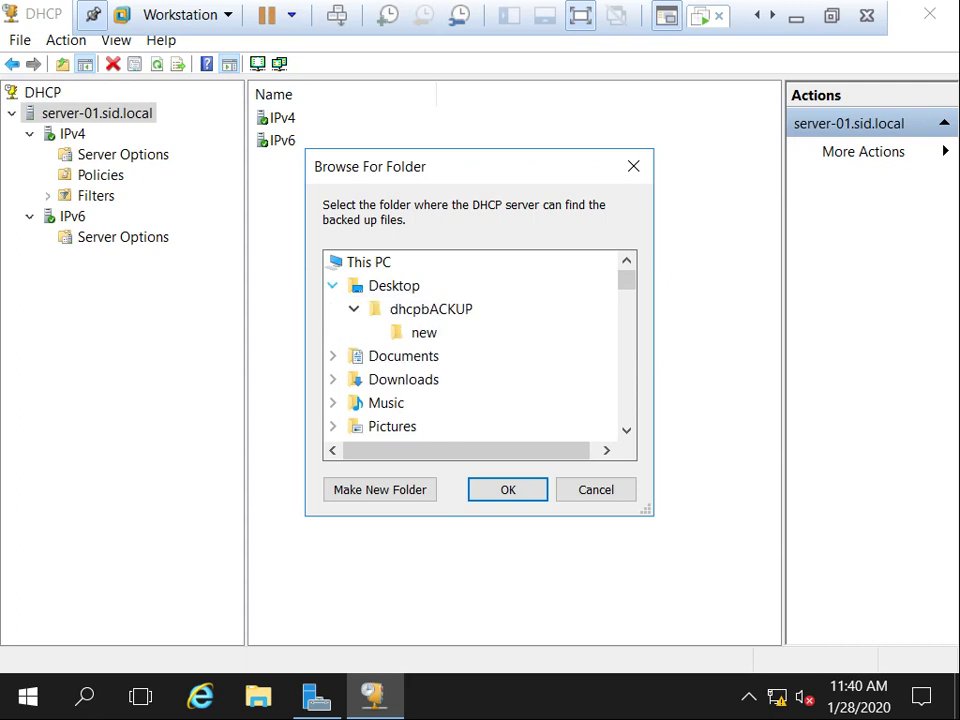
pyautogui.click(440, 309)
pyautogui.click(508, 489)
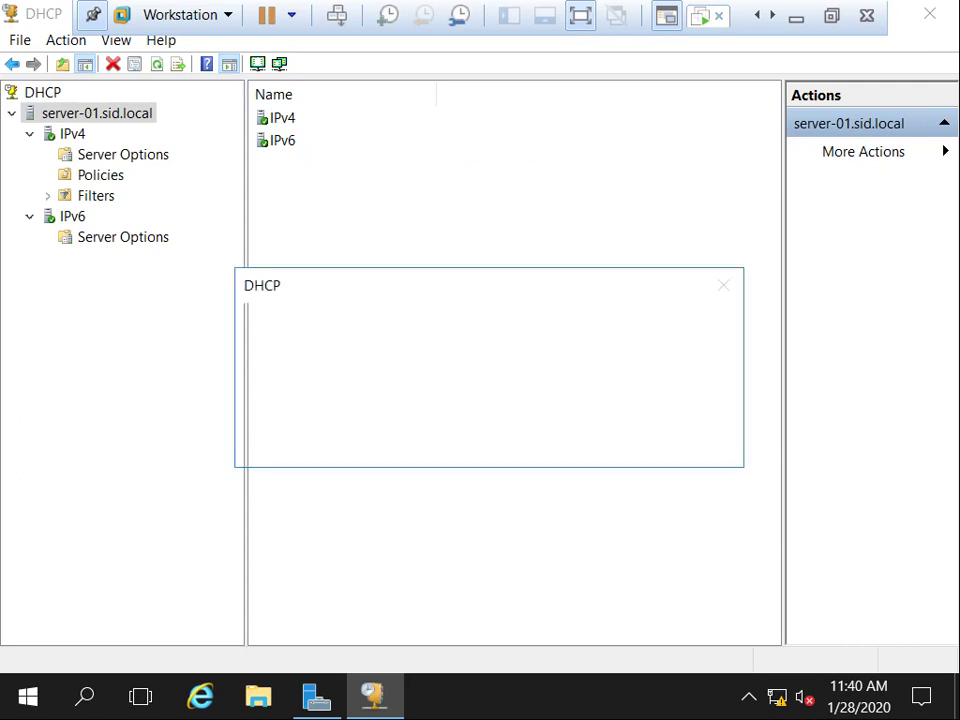
pyautogui.press('Return')
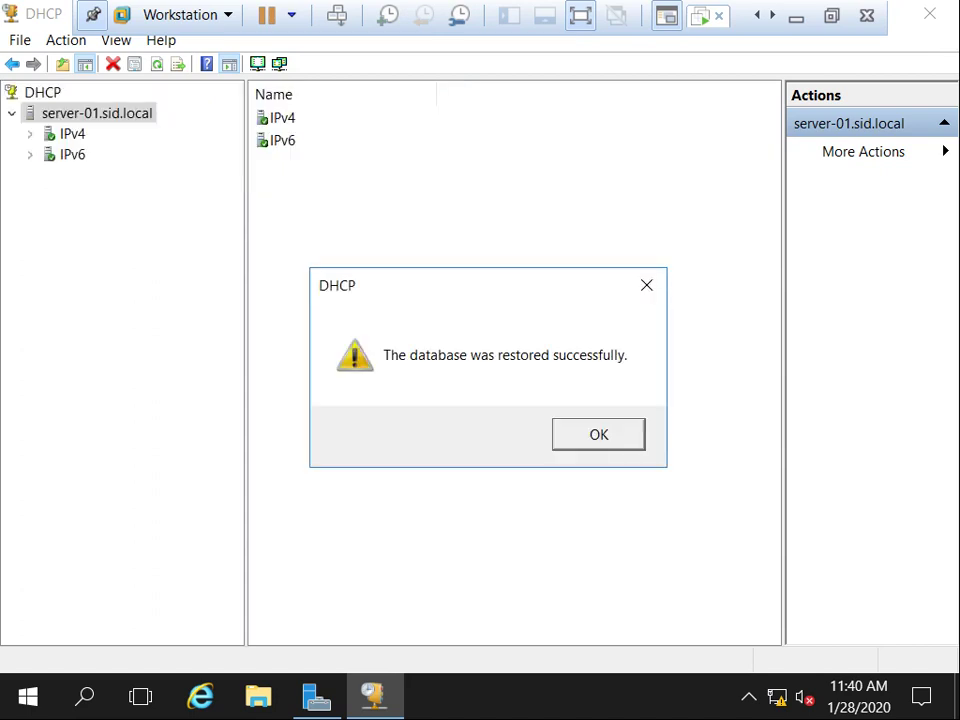
pyautogui.press('Return')
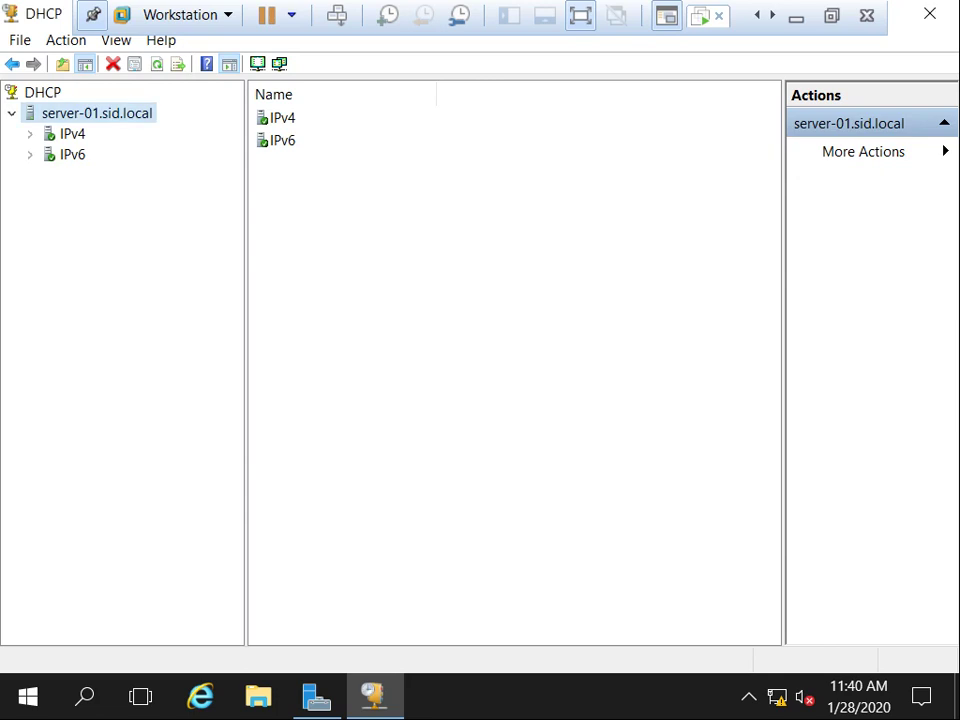
# - Examine the restored Pool-01 scope's address pool, address leases, reservations and policies
pyautogui.click(47, 175)
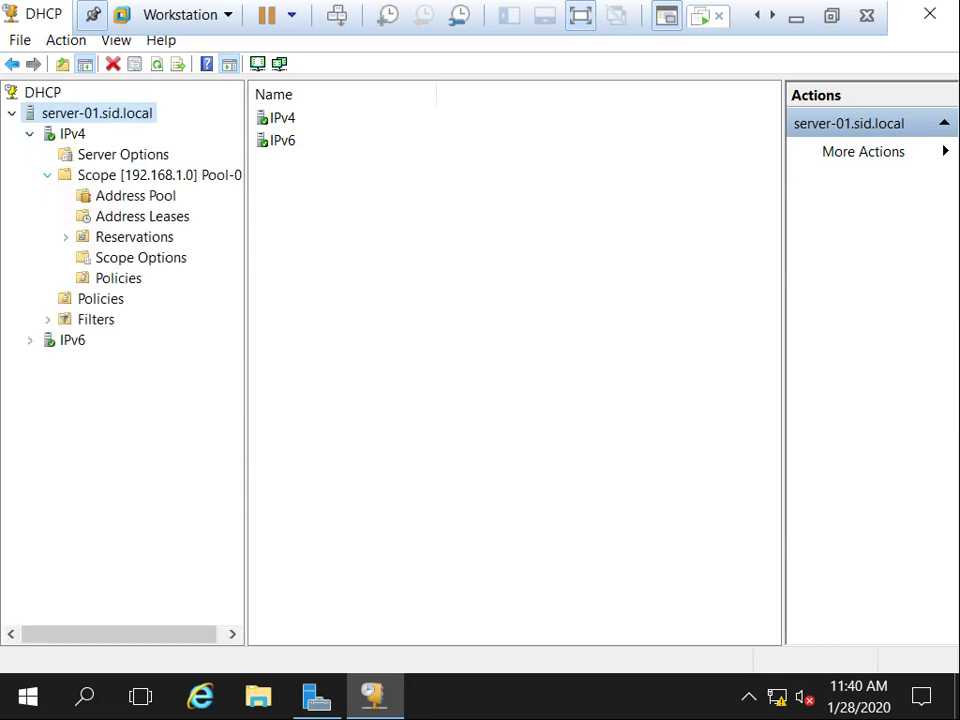
pyautogui.click(150, 175)
pyautogui.click(135, 196)
pyautogui.click(142, 216)
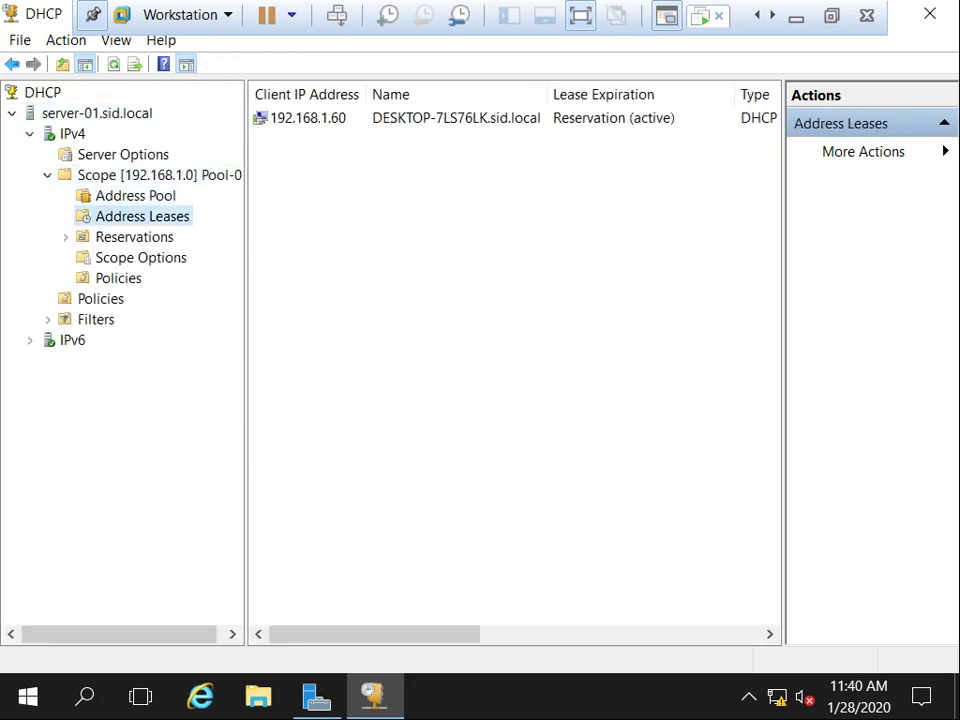
pyautogui.click(134, 237)
pyautogui.click(65, 237)
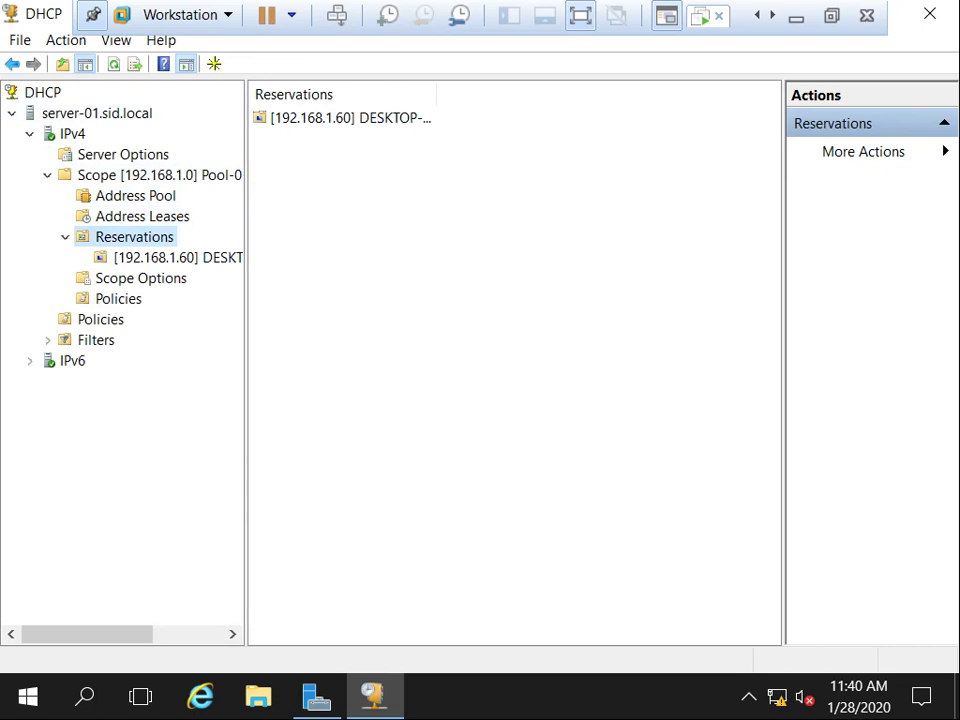
pyautogui.click(142, 216)
pyautogui.click(135, 196)
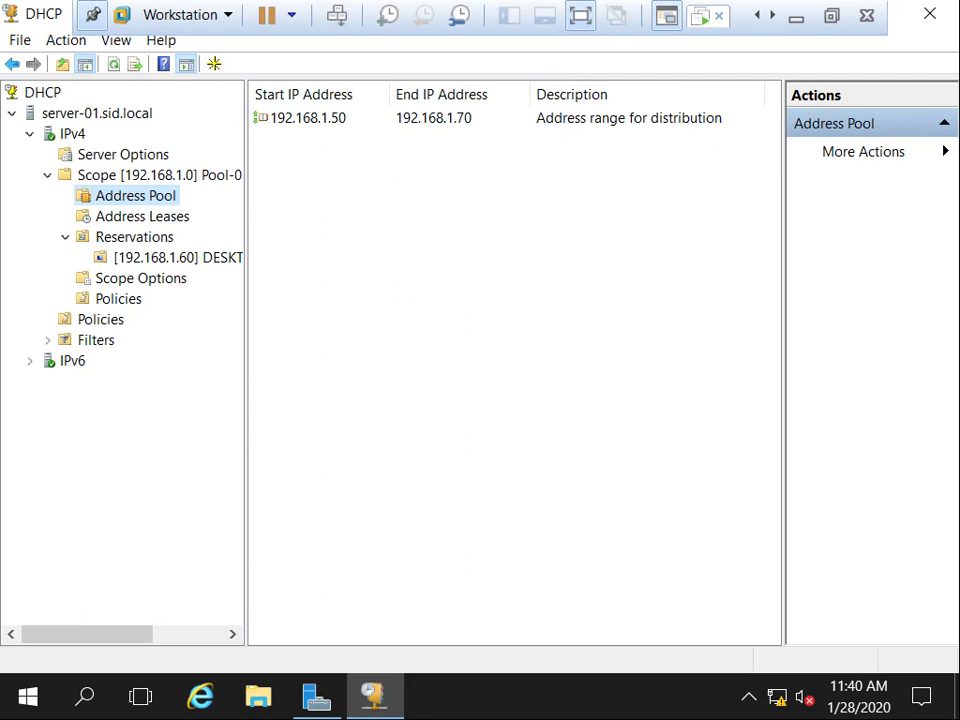
pyautogui.click(118, 298)
pyautogui.rightClick(112, 300)
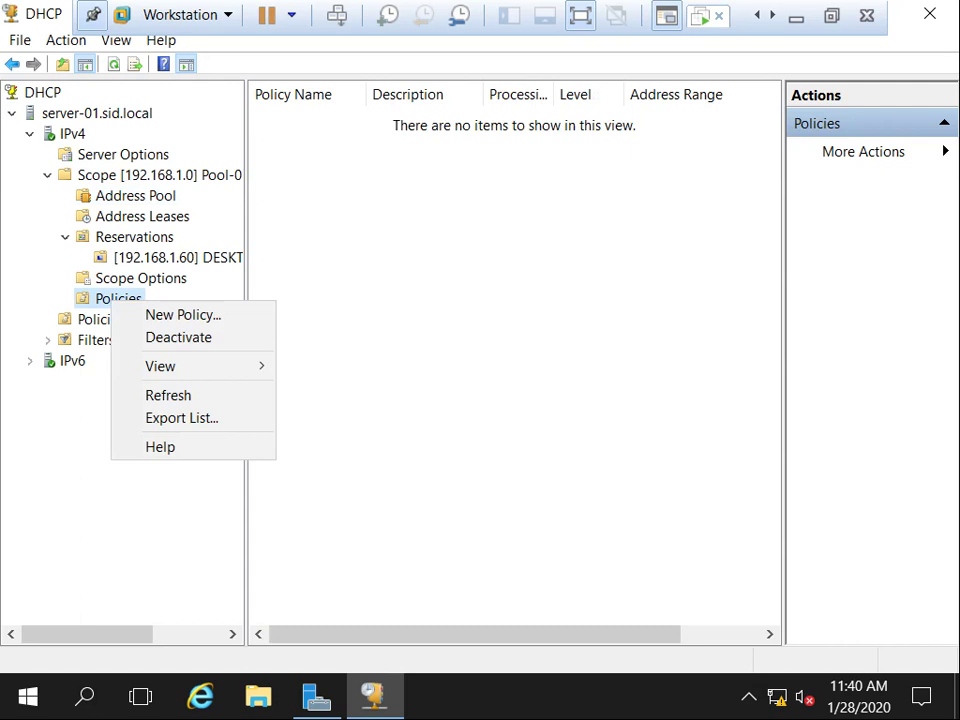
pyautogui.click(141, 278)
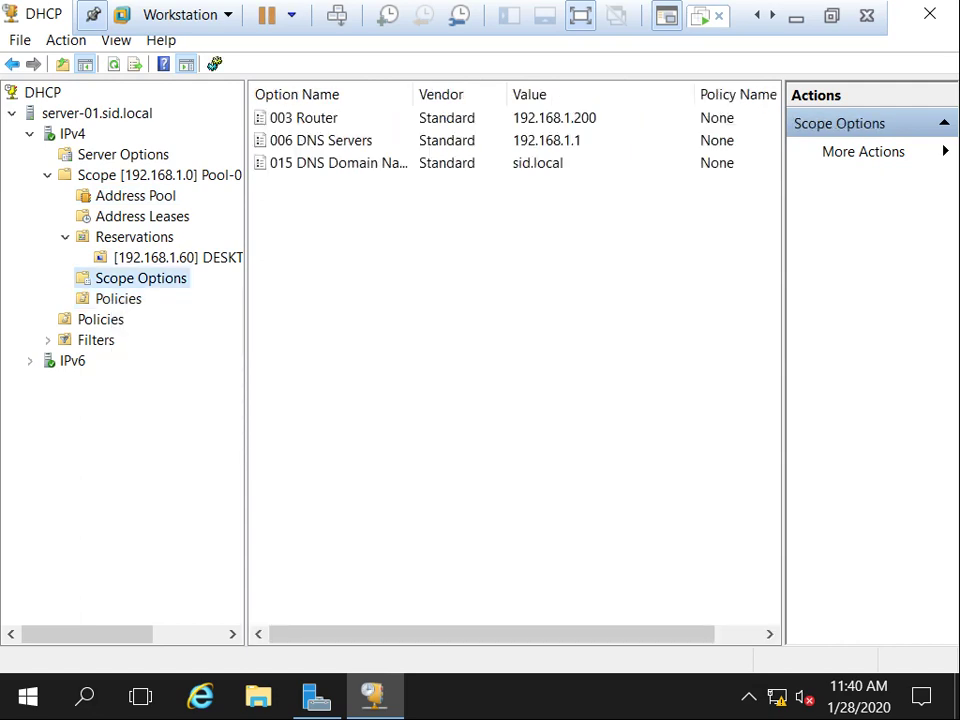
pyautogui.rightClick(146, 174)
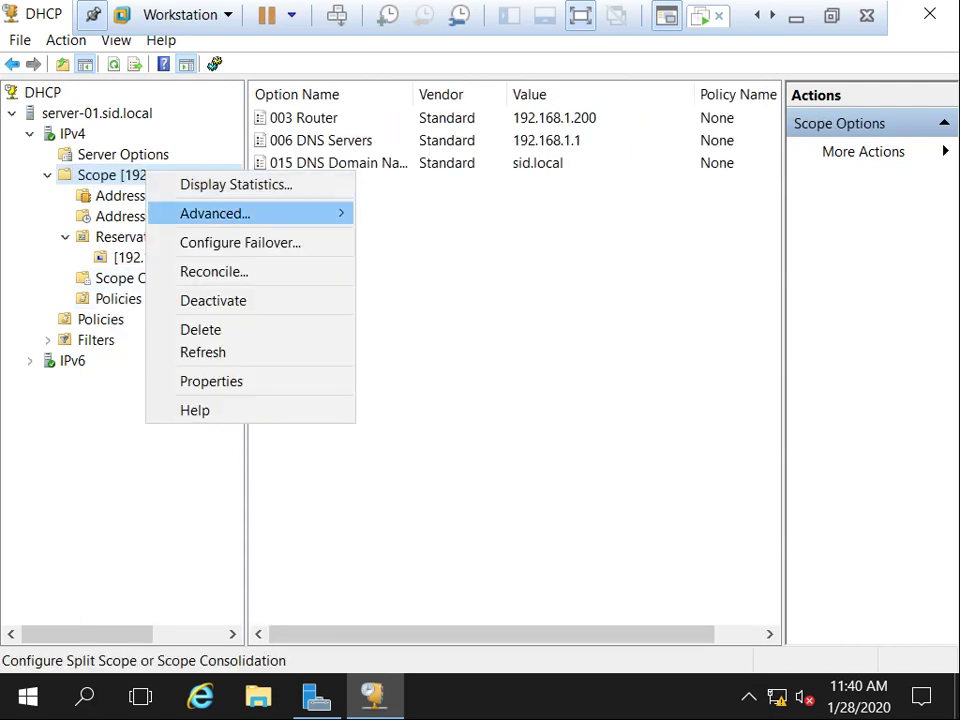
pyautogui.click(120, 278)
pyautogui.click(118, 298)
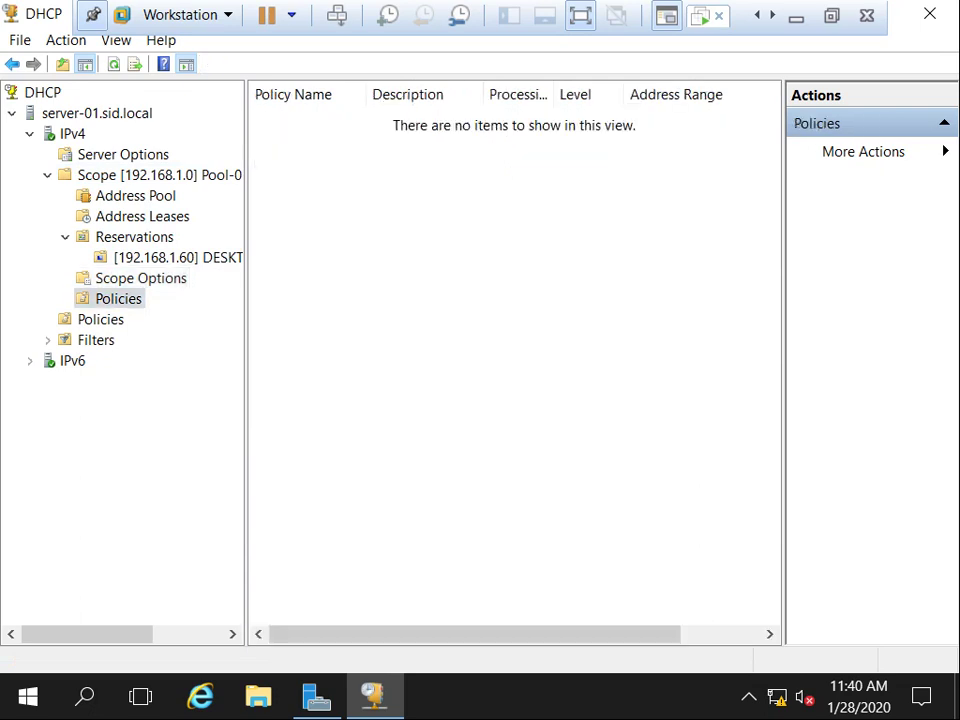
# - Start a new policy named policy-01 for the 192.168.1.0 scope and proceed to its conditions
pyautogui.rightClick(111, 300)
pyautogui.click(181, 314)
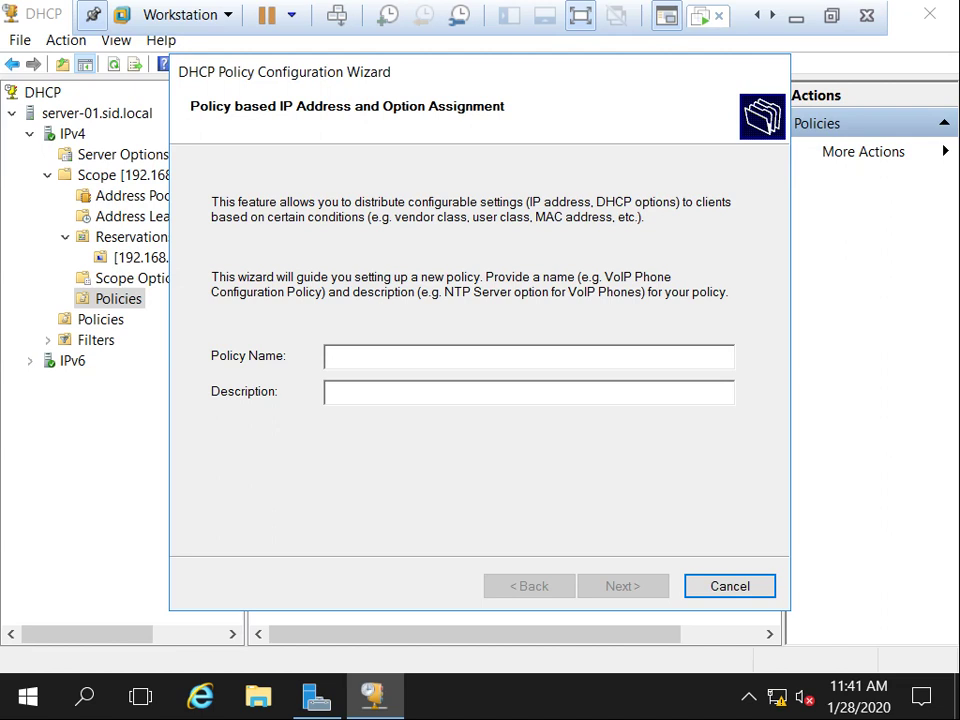
pyautogui.write('policy-01')
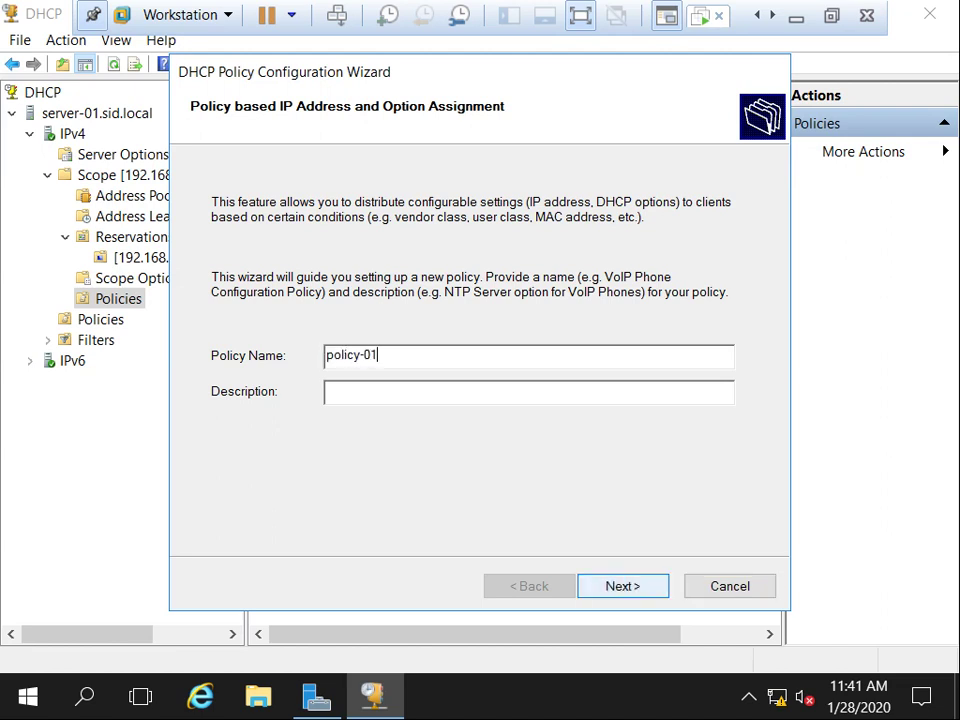
pyautogui.press('Return')
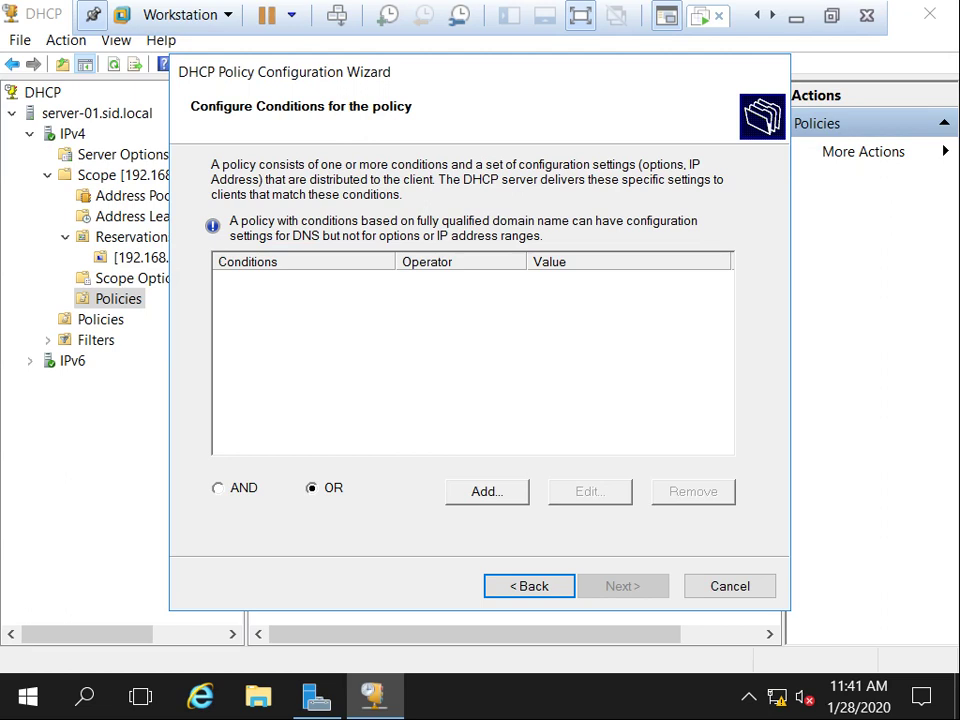
# - Review the criteria available for a new policy condition, from Vendor Class to Relay Agent Information, and dismiss the condition
pyautogui.click(487, 491)
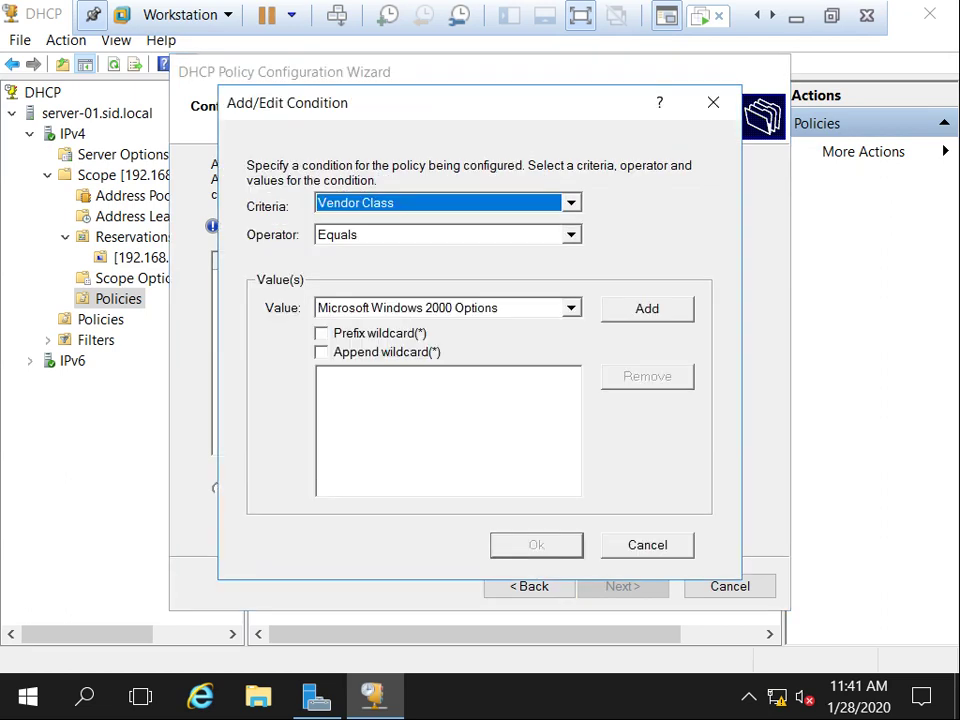
pyautogui.hotkey('alt', 'Down')
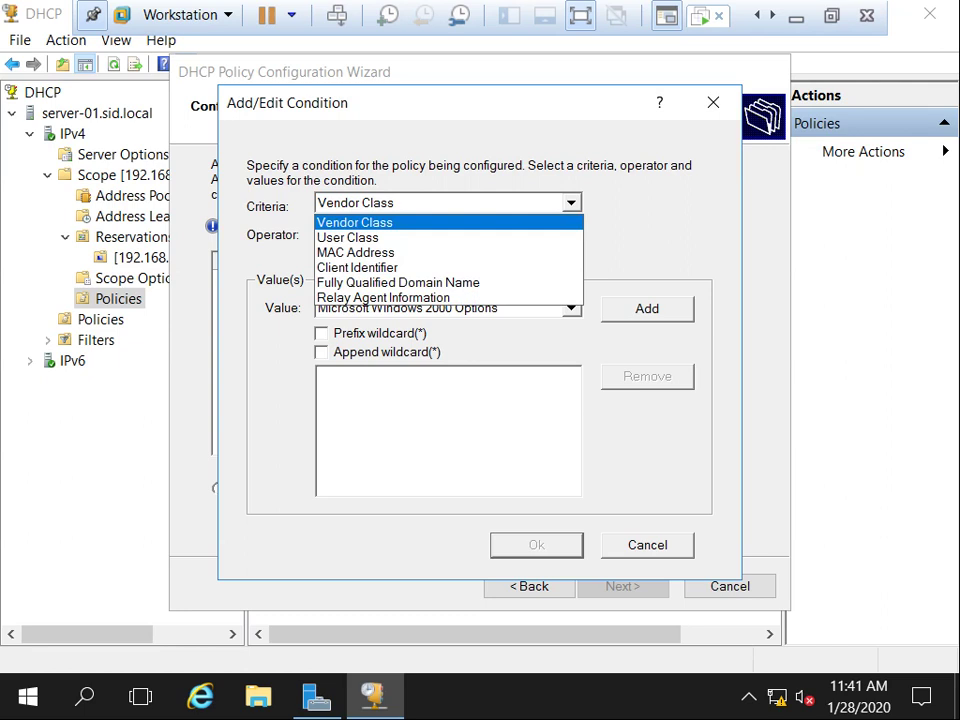
pyautogui.press('Down')
pyautogui.press('Down')
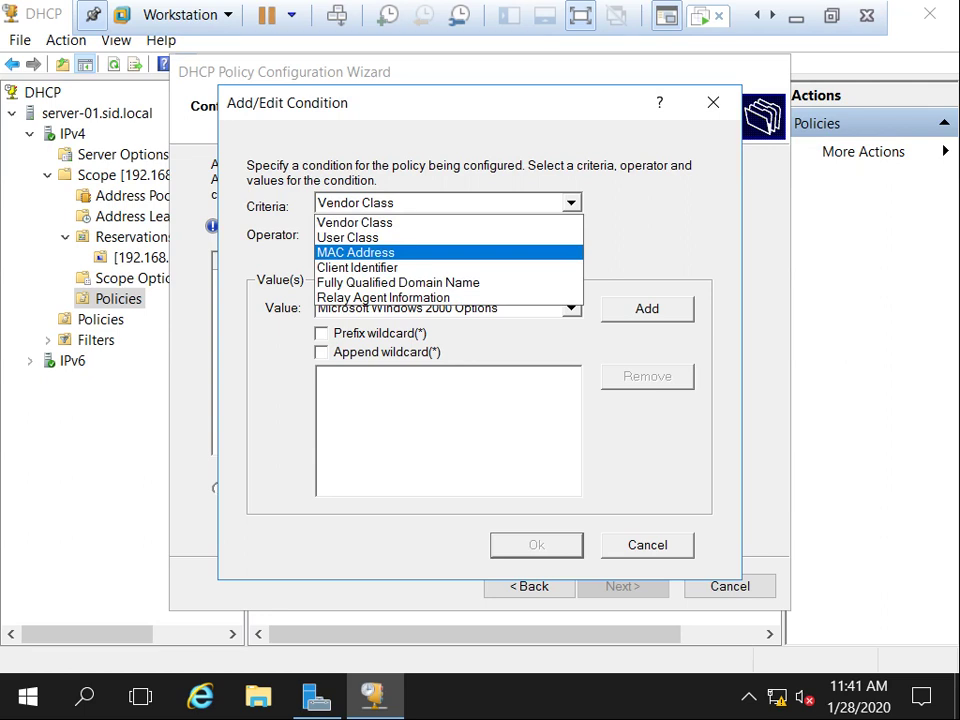
pyautogui.press('Down')
pyautogui.press('Down')
pyautogui.press('Down')
pyautogui.press('Up')
pyautogui.press('Up')
pyautogui.press('Down')
pyautogui.press('Down')
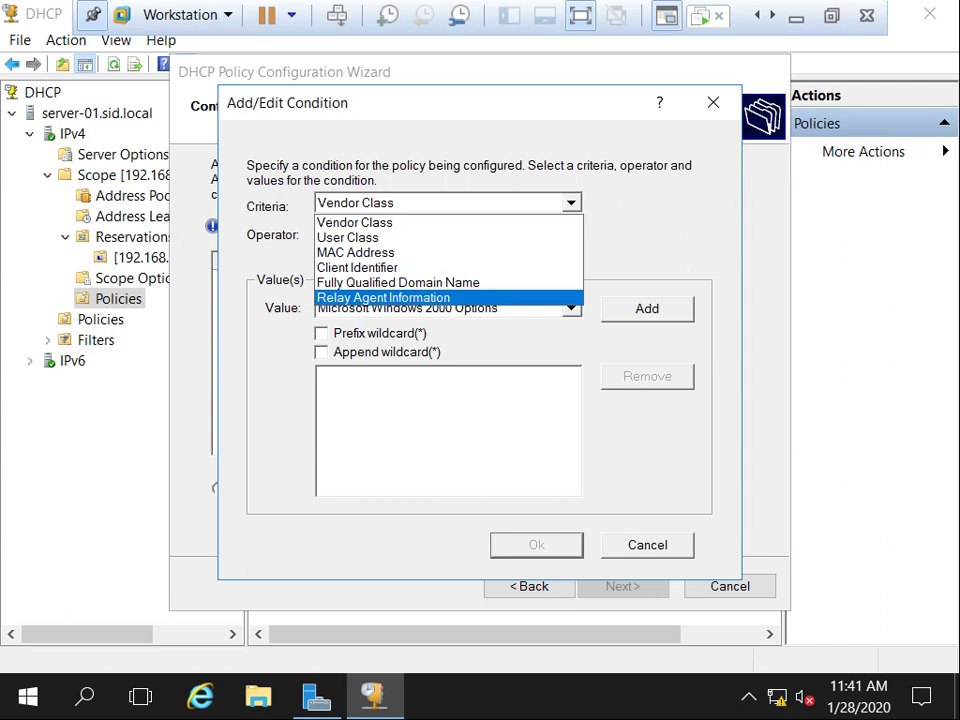
pyautogui.press('Up')
pyautogui.press('Up')
pyautogui.press('Up')
pyautogui.press('Up')
pyautogui.press('Up')
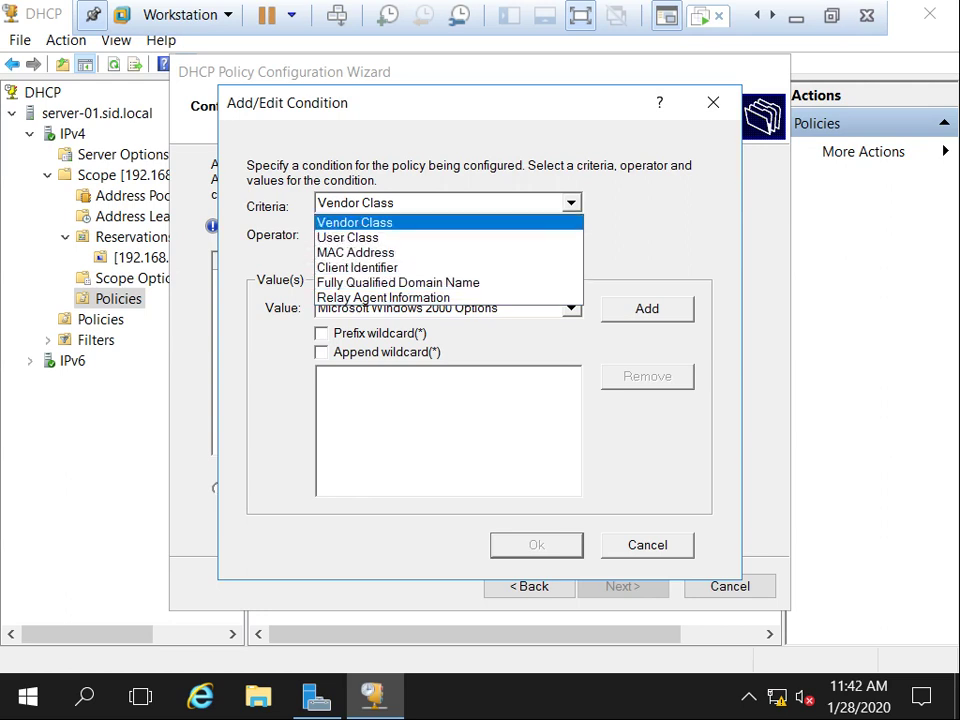
pyautogui.press('Return')
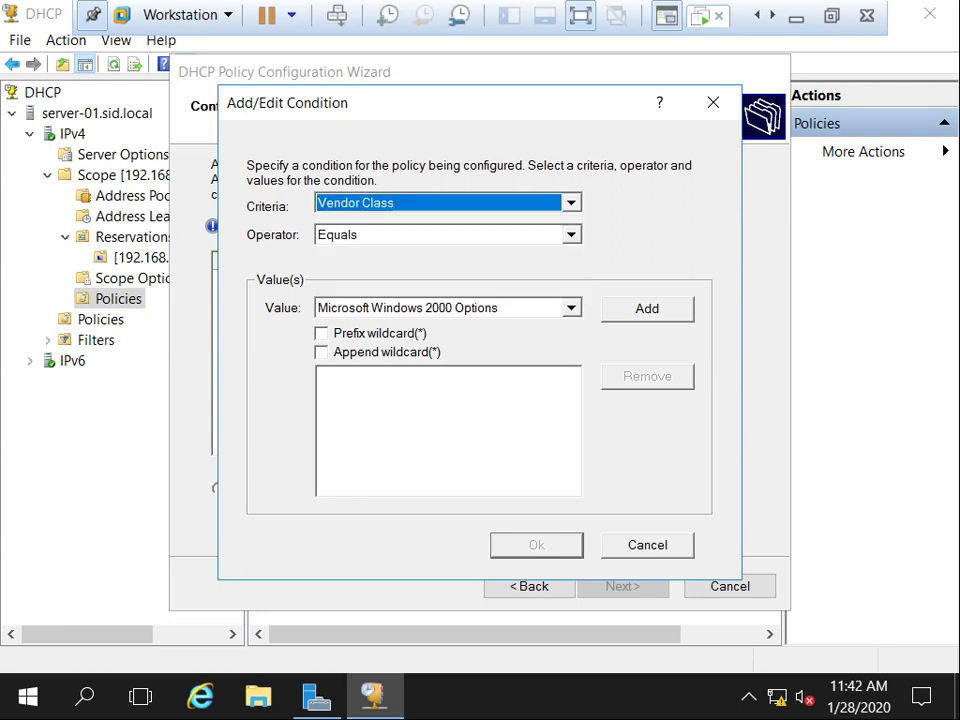
pyautogui.press('Escape')
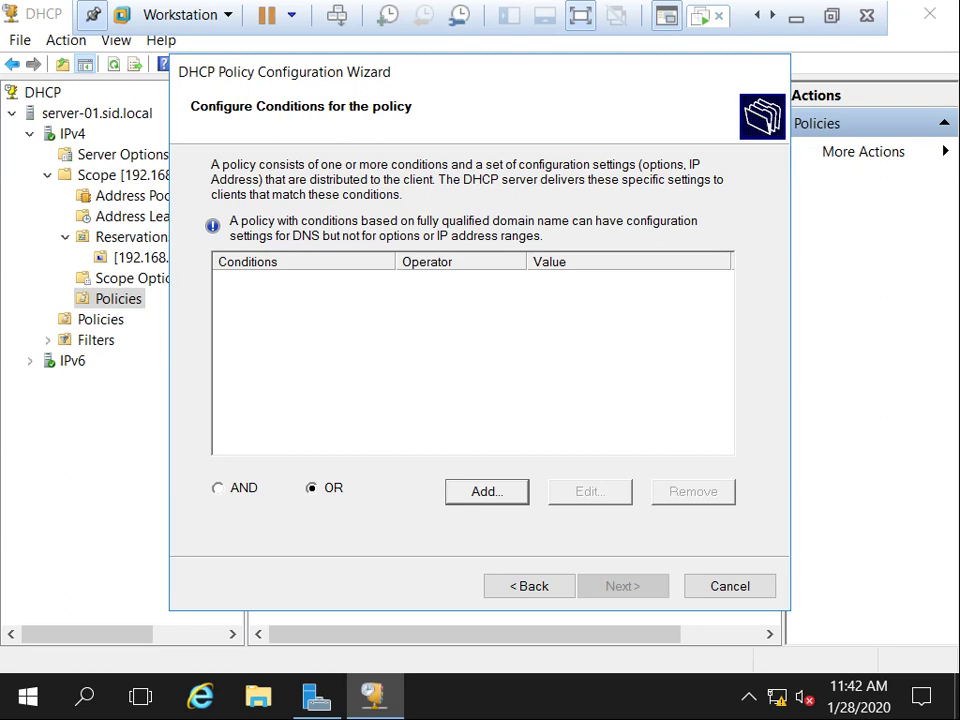
# - Review the operator choices for a Vendor Class condition, leaving Equals selected, and abandon the new policy
pyautogui.click(486, 491)
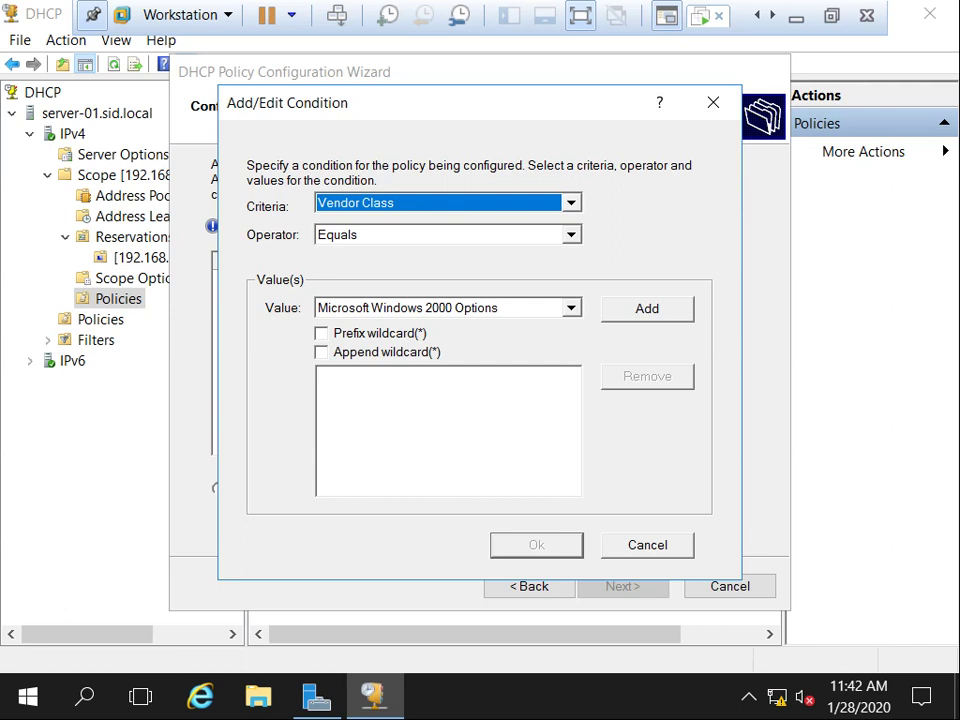
pyautogui.click(570, 234)
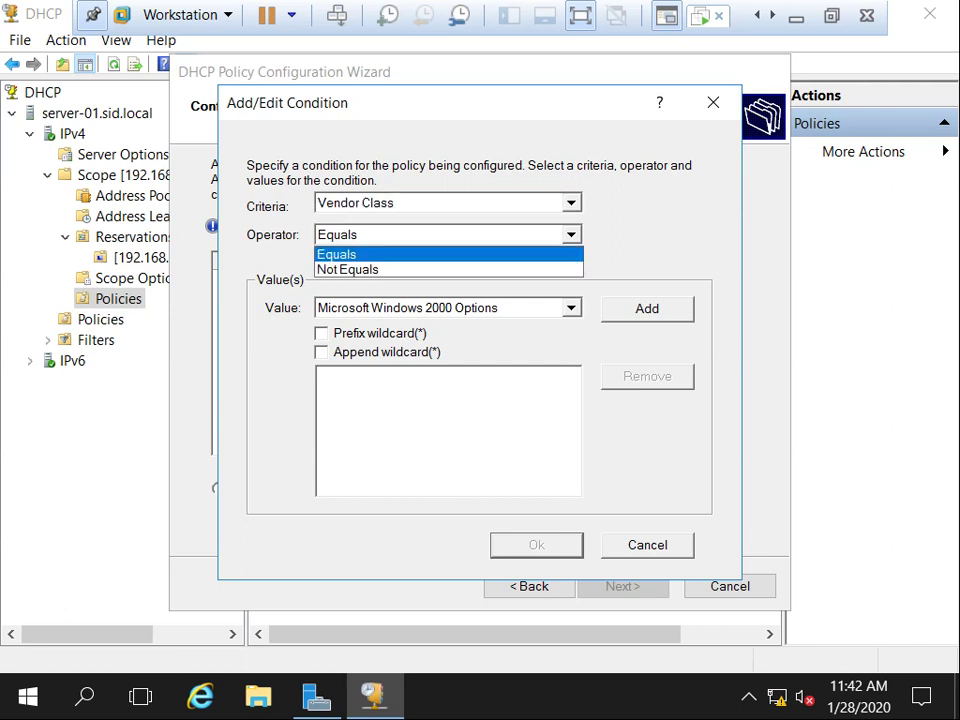
pyautogui.click(336, 254)
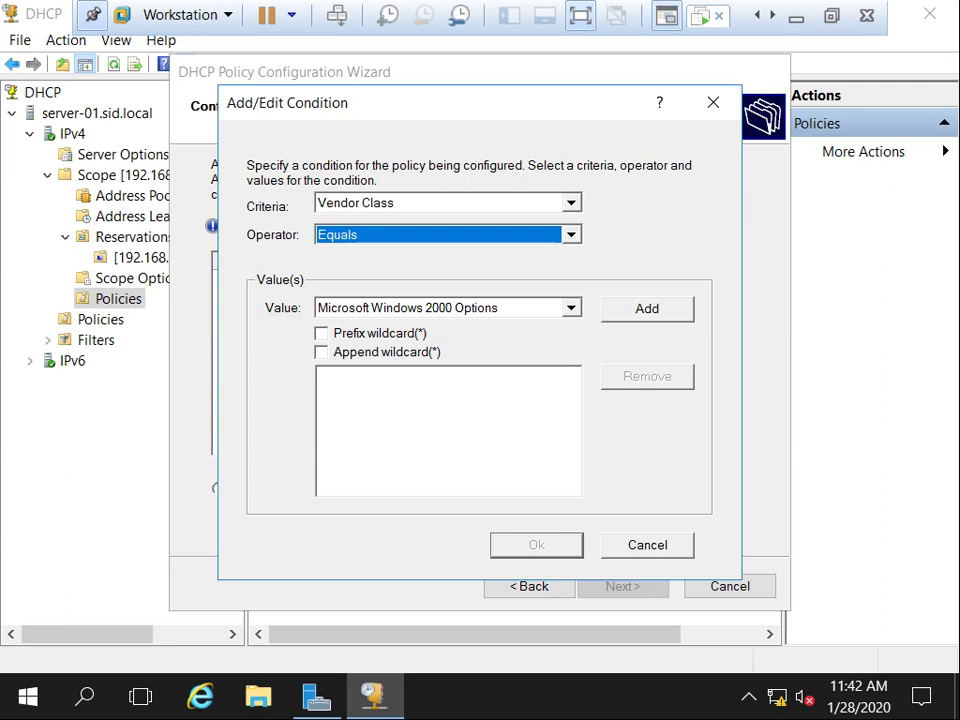
pyautogui.click(646, 545)
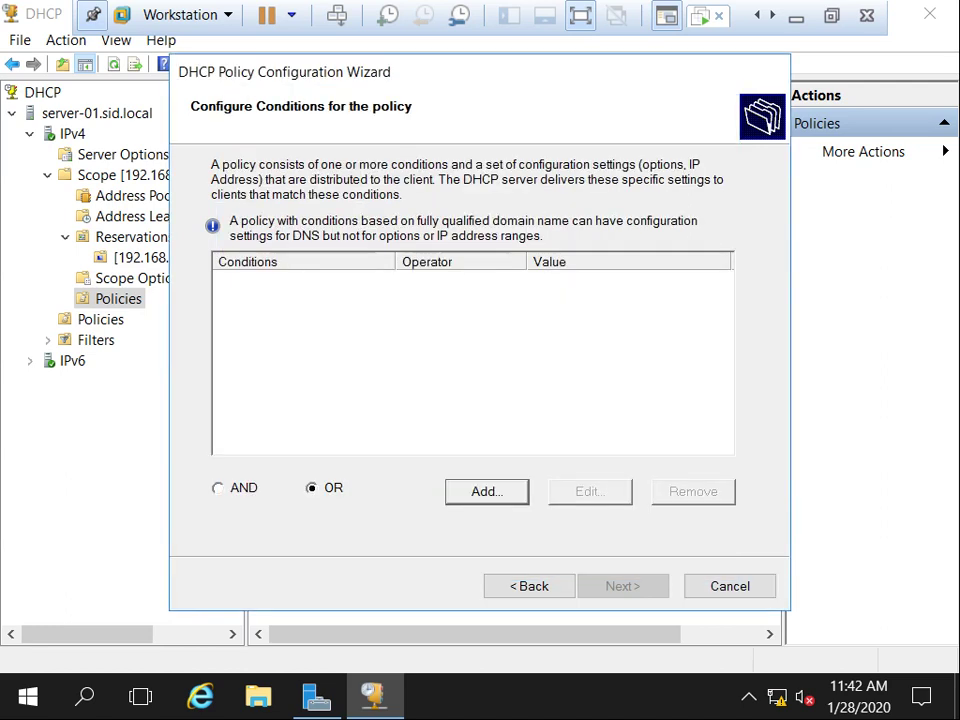
pyautogui.press('Escape')
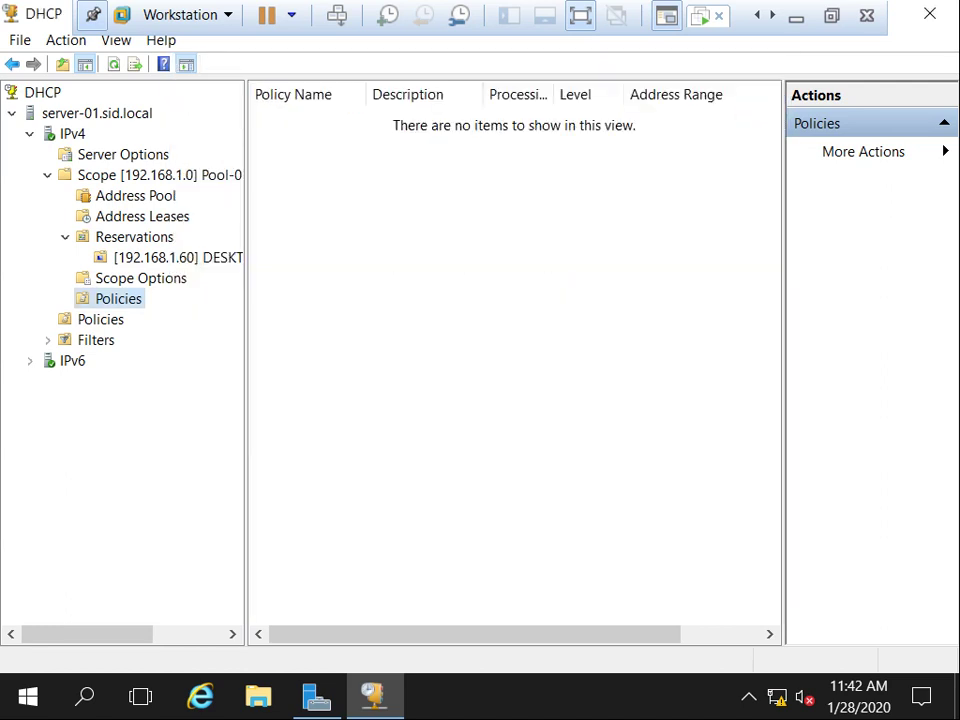
# - Look through the IPv4 Allow and Deny filters and enable the Deny filter
pyautogui.click(47, 340)
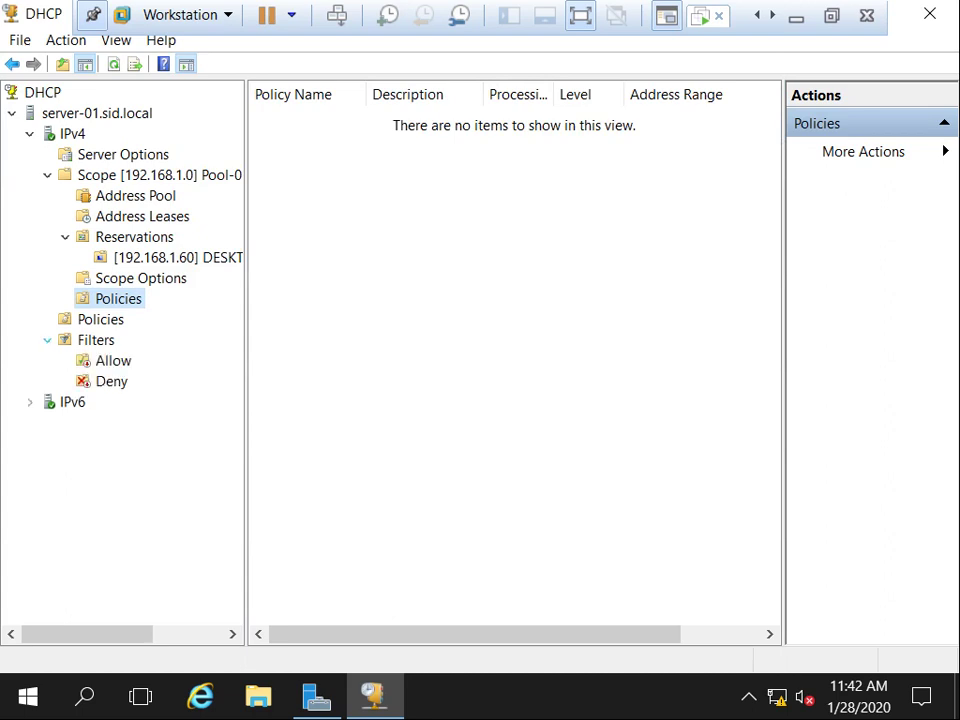
pyautogui.click(95, 340)
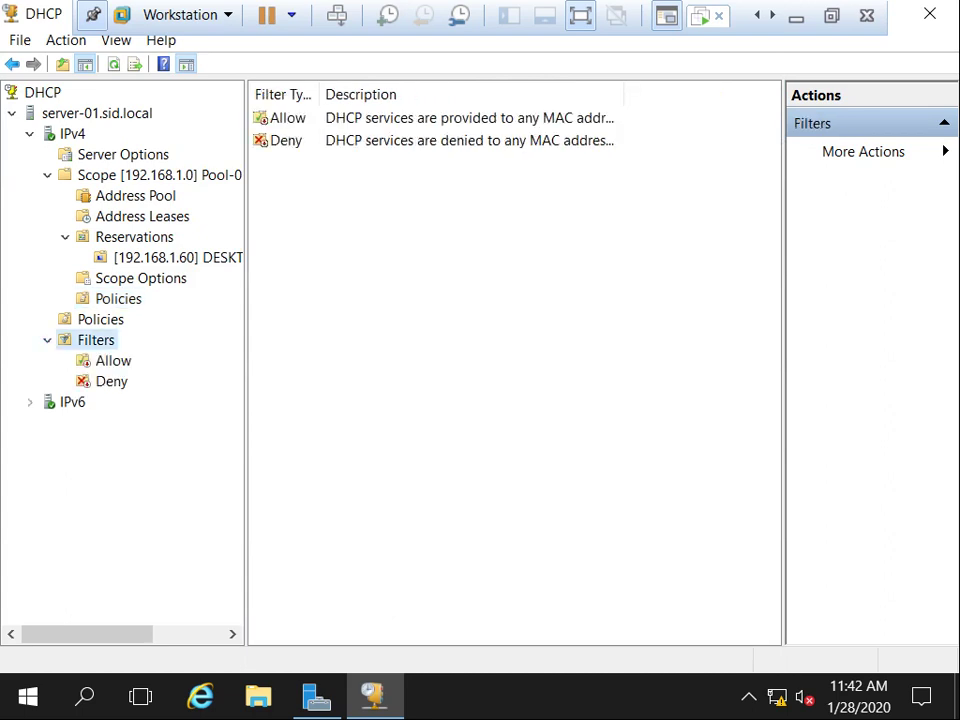
pyautogui.click(113, 360)
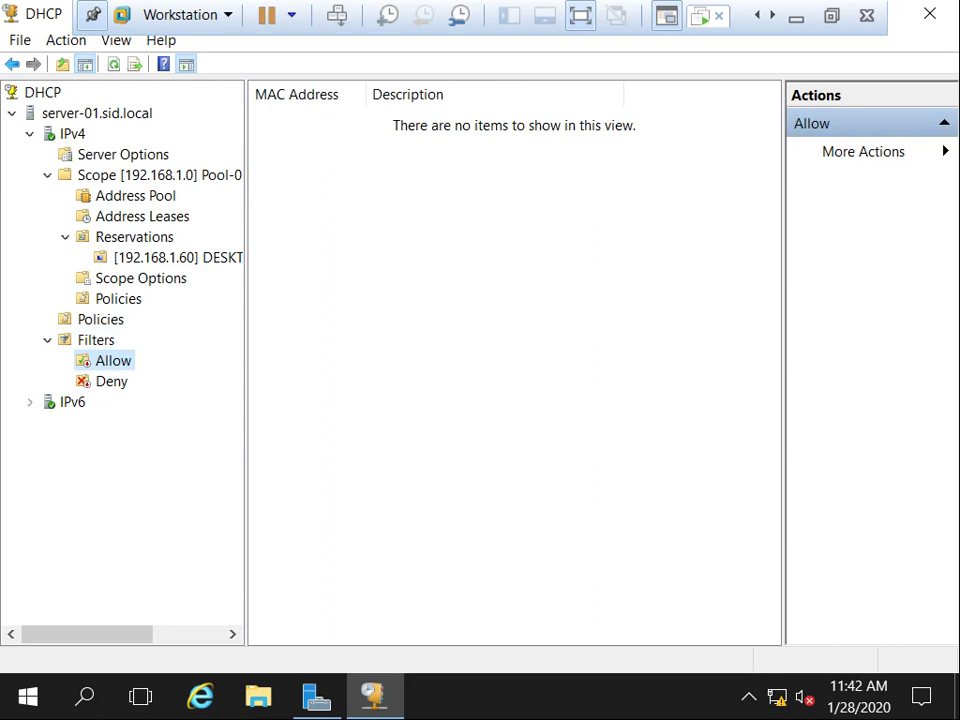
pyautogui.click(111, 381)
pyautogui.click(113, 360)
pyautogui.click(111, 381)
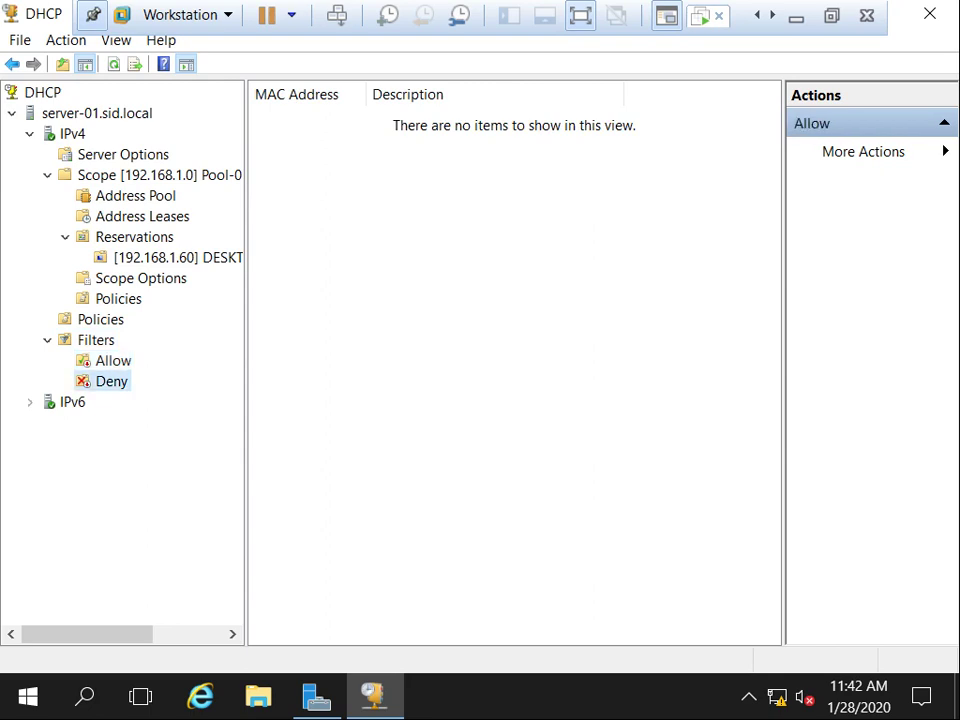
pyautogui.rightClick(117, 376)
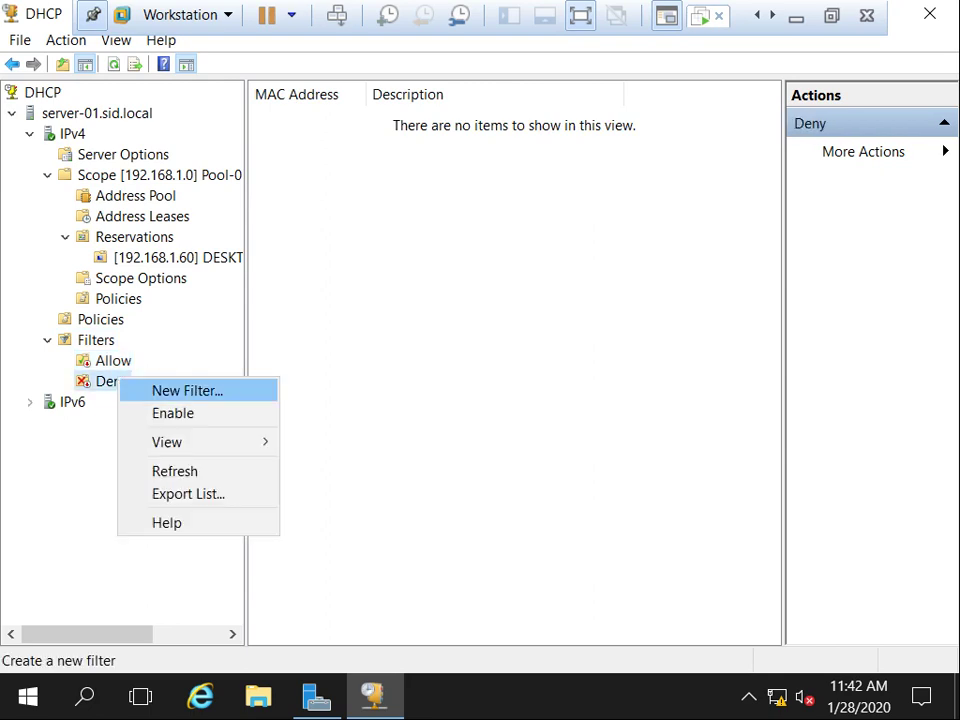
pyautogui.click(173, 412)
pyautogui.rightClick(99, 380)
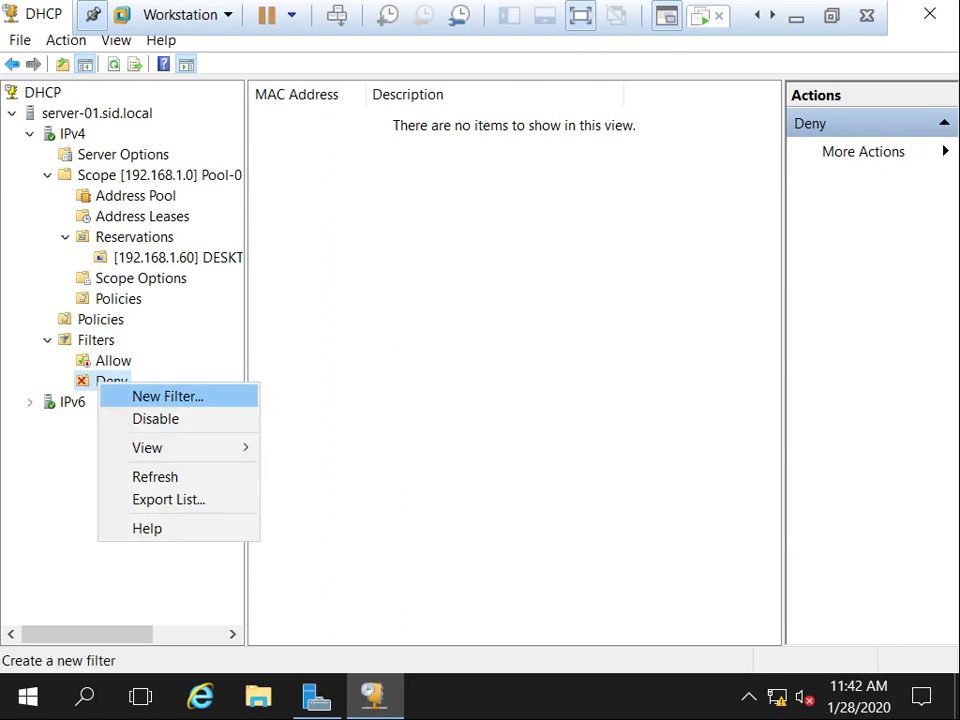
pyautogui.click(167, 394)
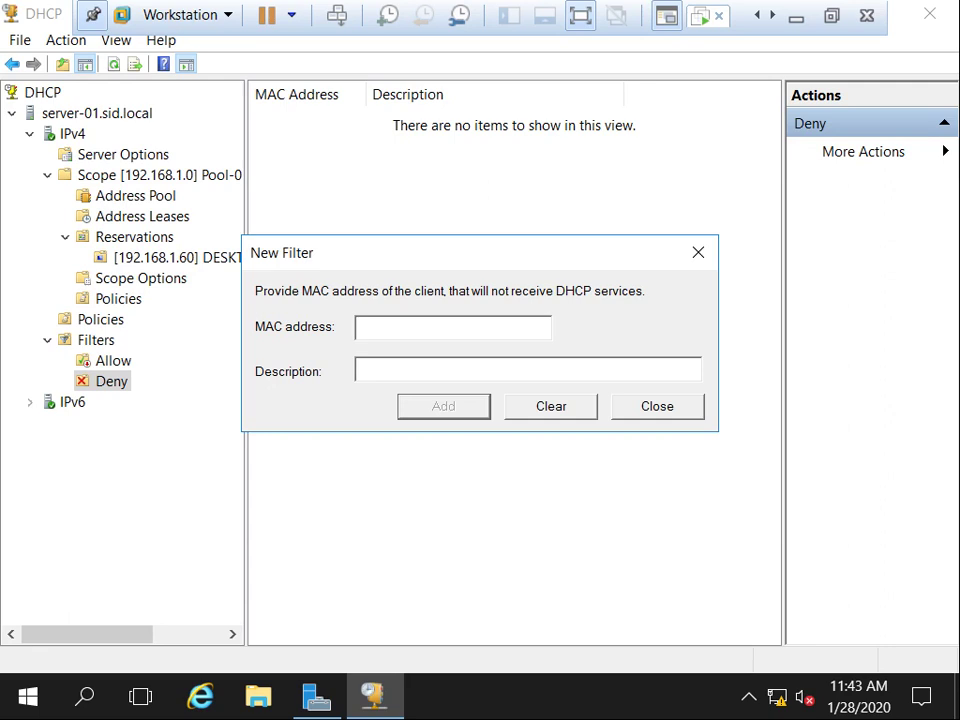
pyautogui.click(657, 406)
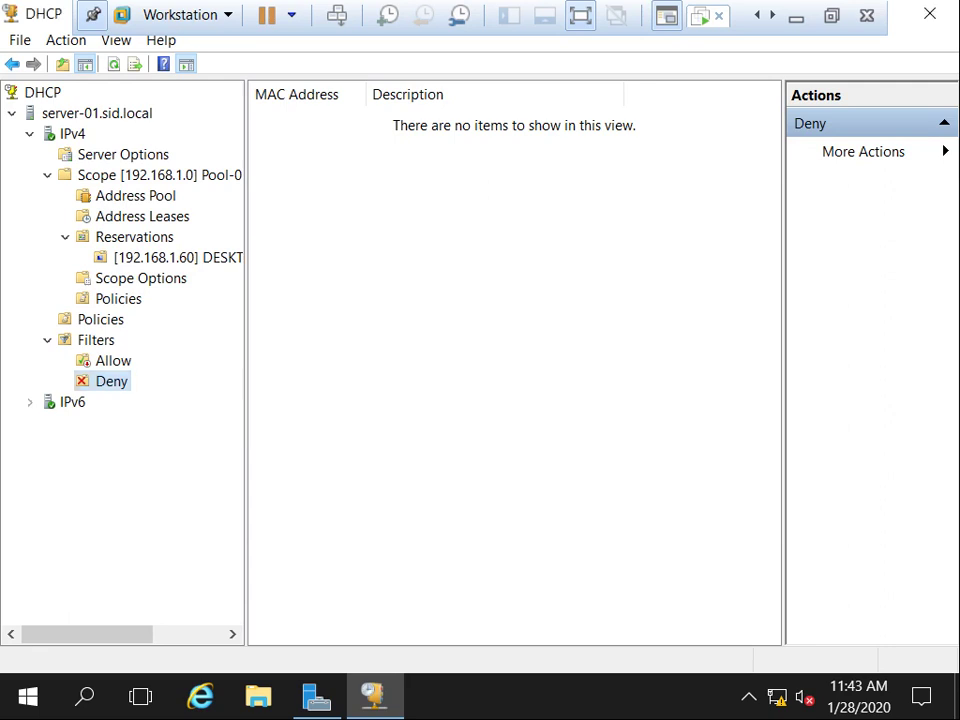
# - Copy the MAC address from the properties of the 192.168.1.60 reservation, leaving the reservation as it is
pyautogui.click(142, 216)
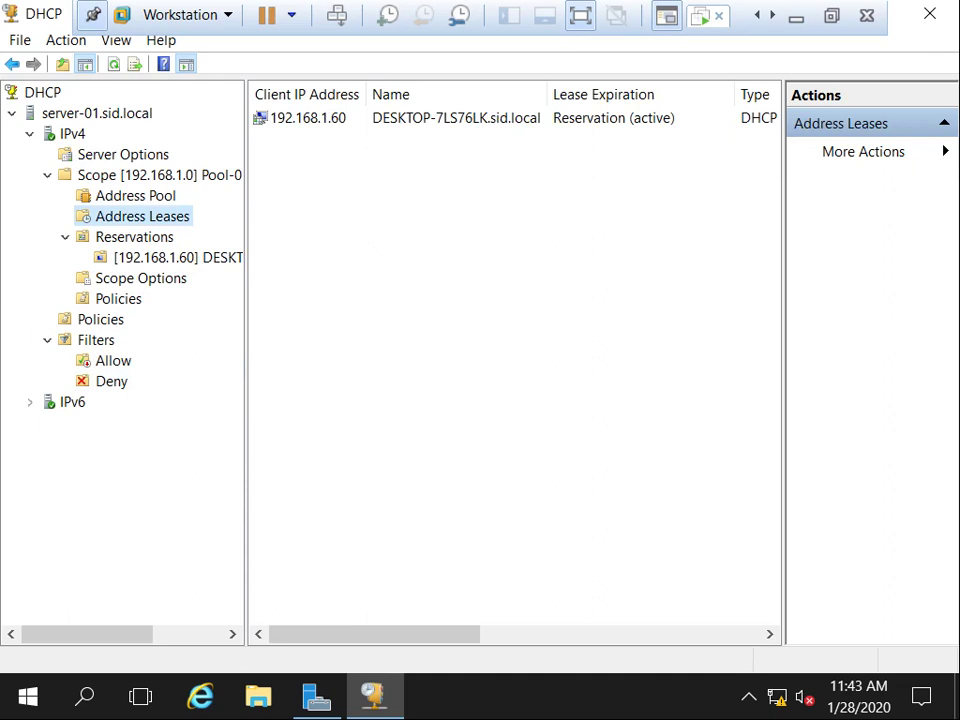
pyautogui.click(168, 257)
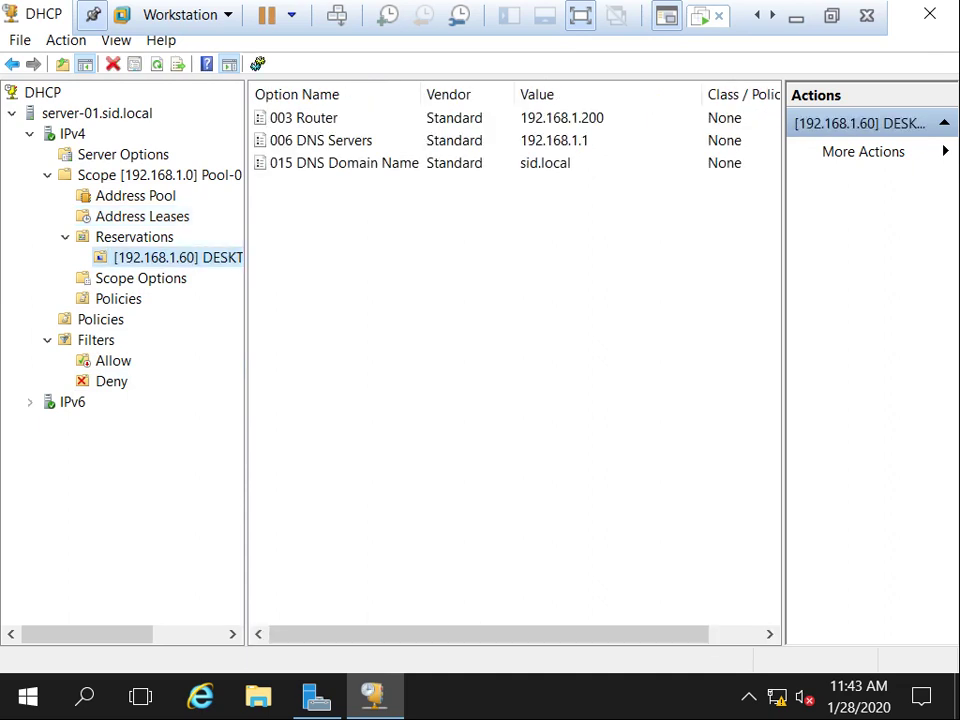
pyautogui.rightClick(163, 256)
pyautogui.click(225, 401)
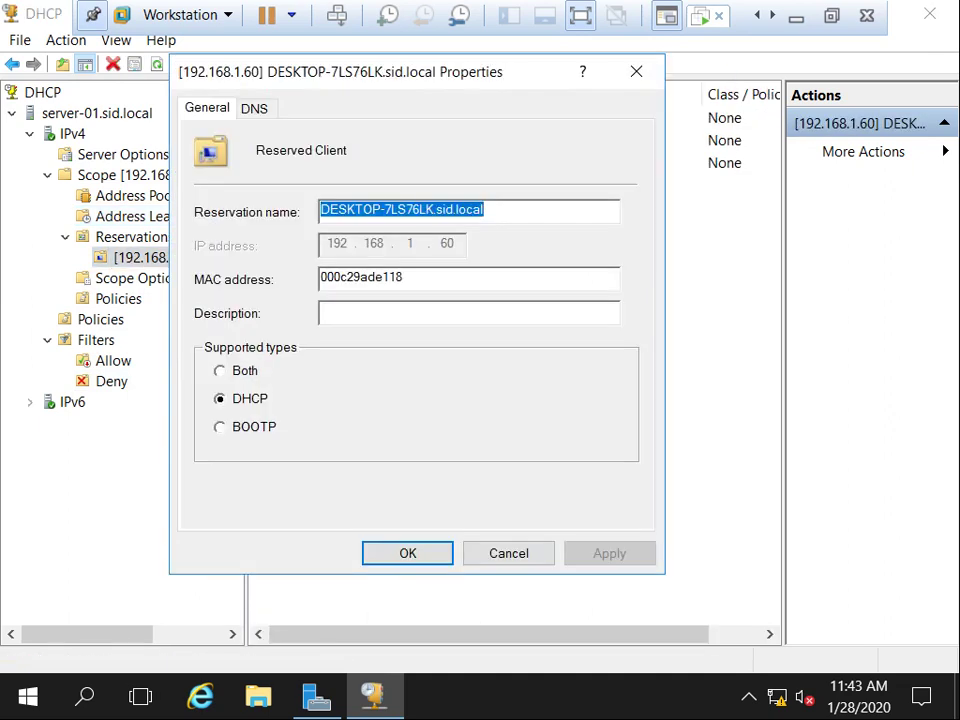
pyautogui.press('Tab')
pyautogui.hotkey('ctrl', 'c')
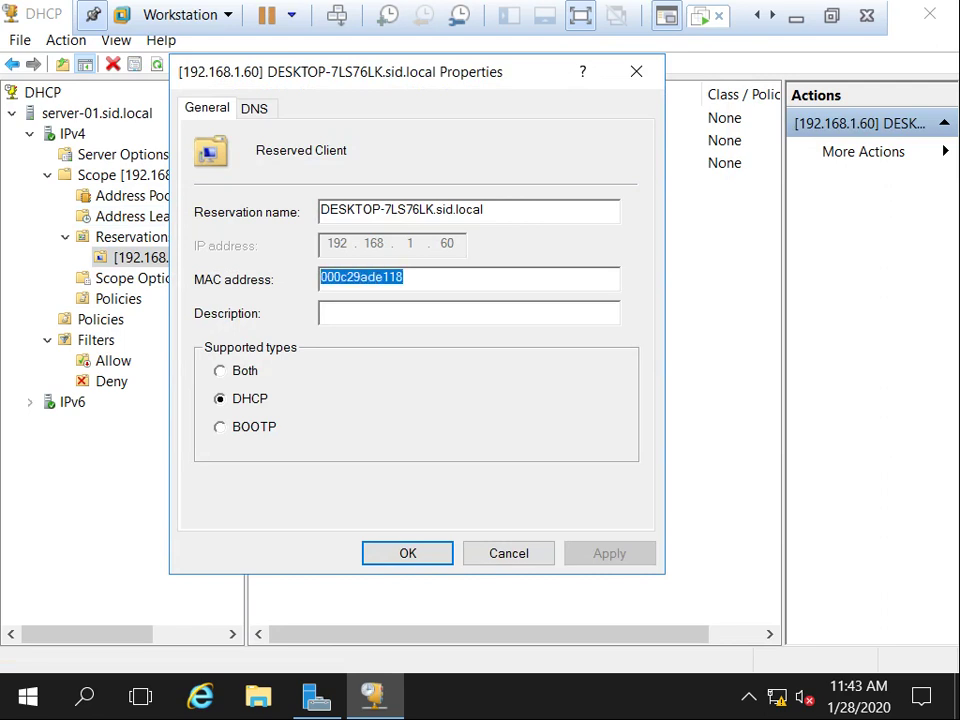
pyautogui.click(508, 553)
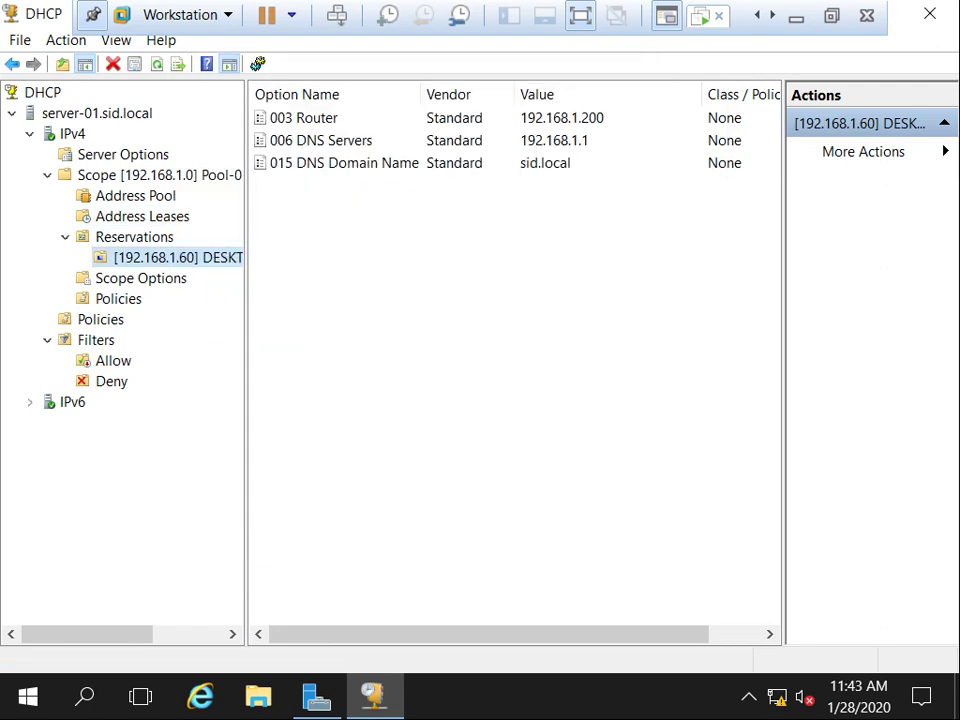
# - Add a Deny filter for the copied MAC address and widen the MAC Address column in the Deny list
pyautogui.rightClick(115, 379)
pyautogui.click(186, 392)
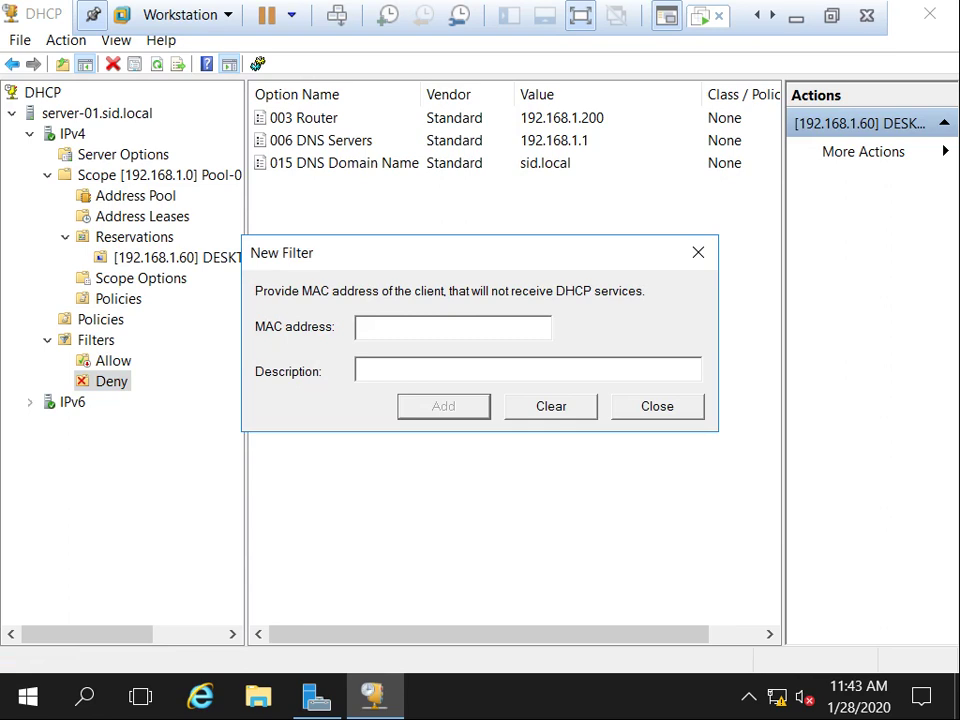
pyautogui.hotkey('ctrl', 'v')
pyautogui.press('Return')
pyautogui.press('Escape')
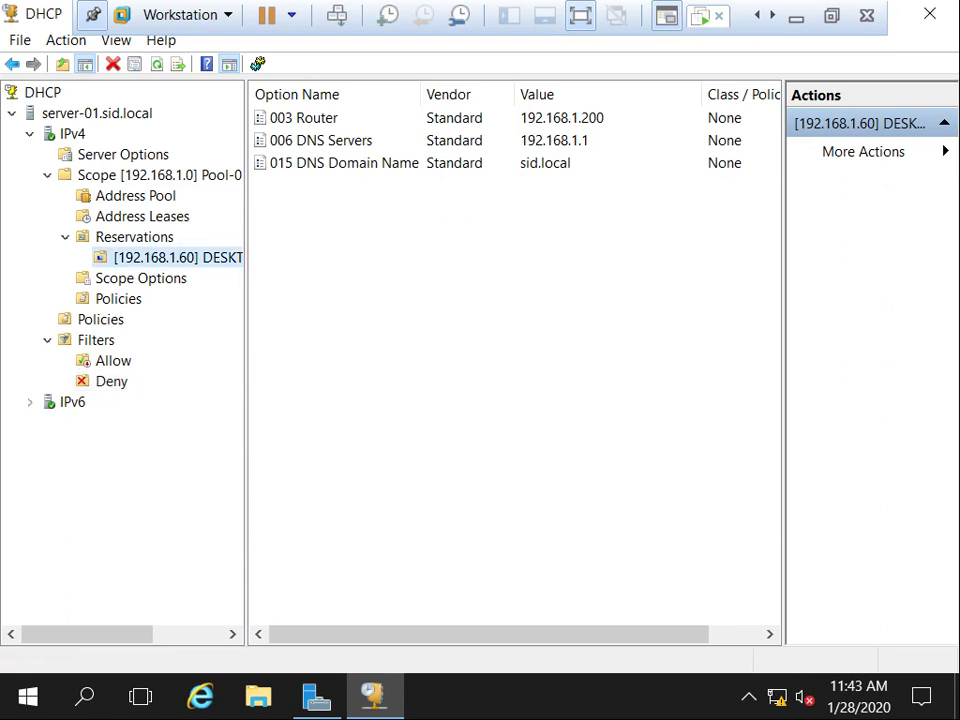
pyautogui.click(111, 381)
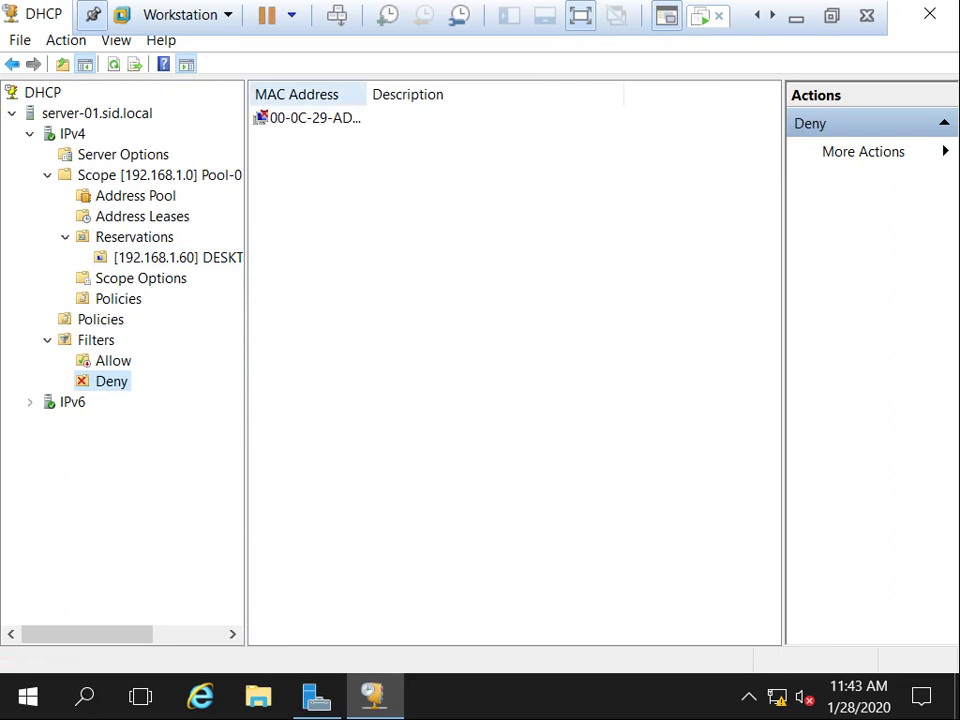
pyautogui.doubleClick(365, 94)
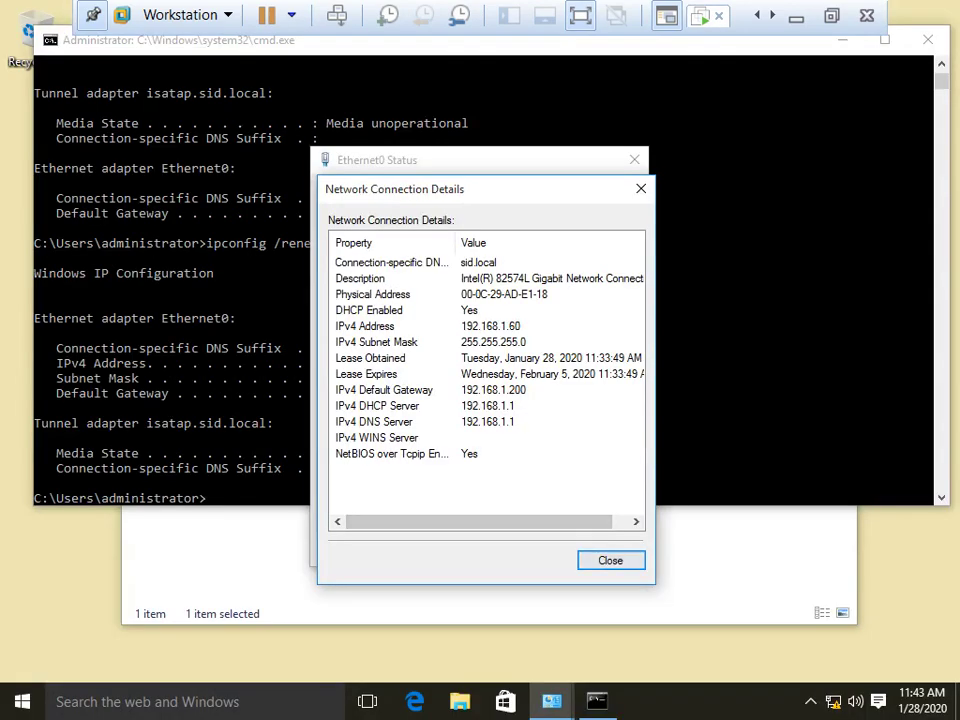
# - Close the Ethernet0 details on the client, then run ipconfig /release followed by ipconfig /renew in the Command Prompt
pyautogui.press('Escape')
pyautogui.click(606, 549)
pyautogui.click(314, 483)
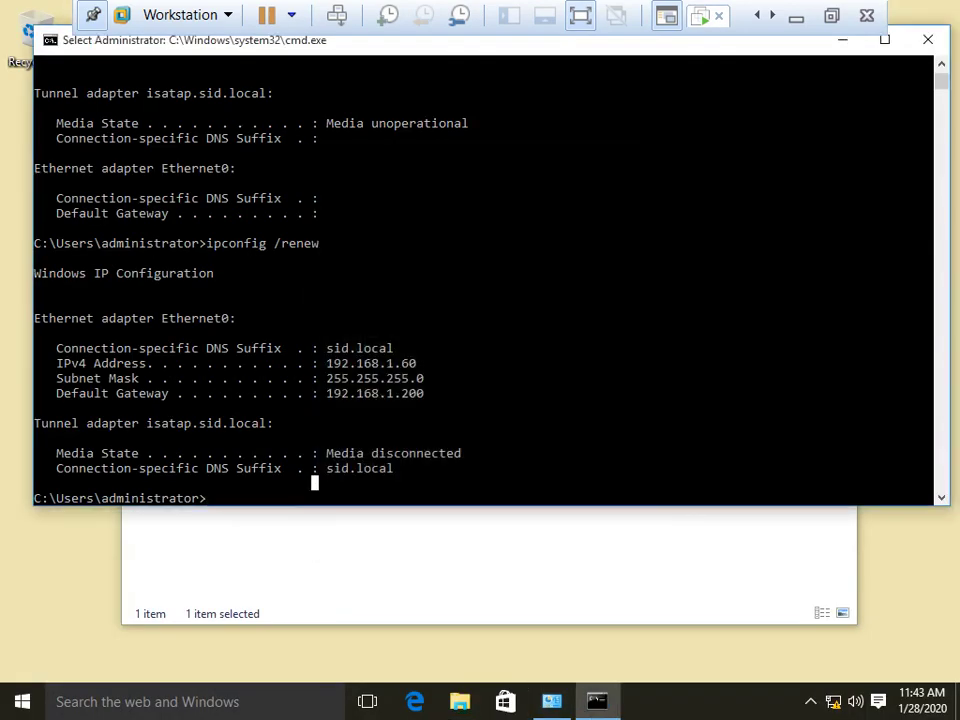
pyautogui.press('Up')
pyautogui.press('Up')
pyautogui.press('Return')
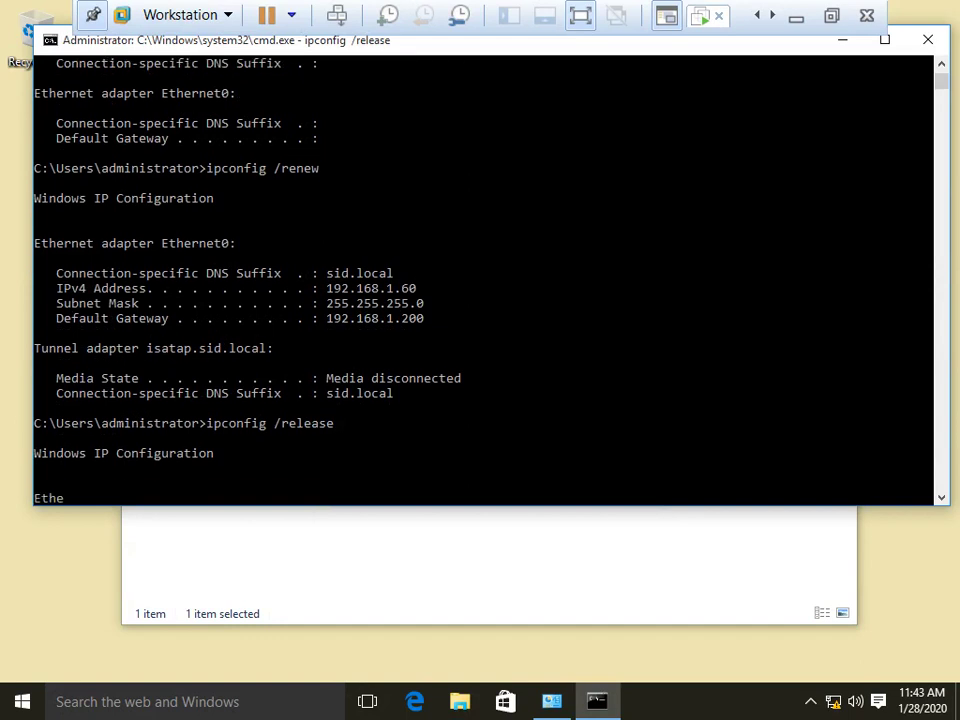
pyautogui.press('Up')
pyautogui.press('Up')
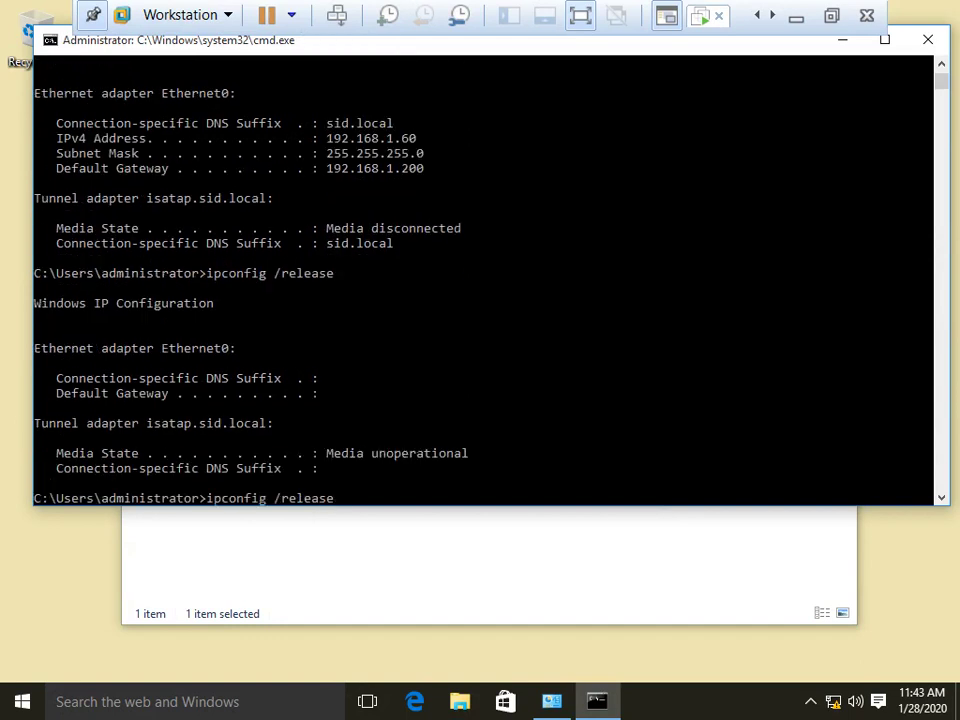
pyautogui.press('Up')
pyautogui.press('Return')
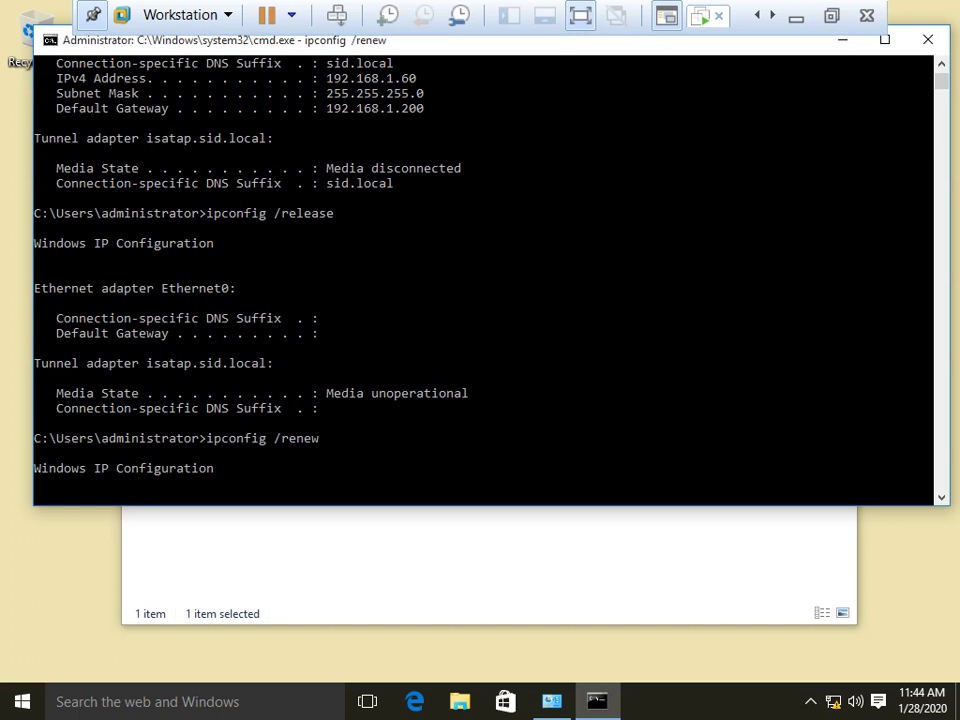
# - Check the release and renew output on the client, then view Ethernet0's network connection details
pyautogui.click(941, 63)
pyautogui.click(941, 63)
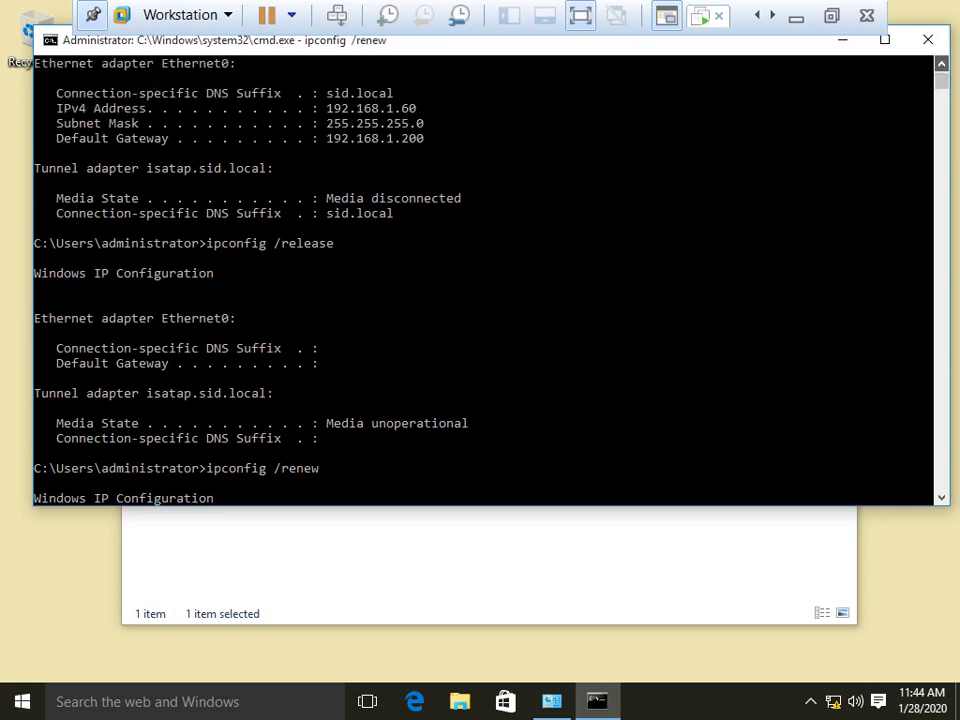
pyautogui.scroll(1, 490, 280)
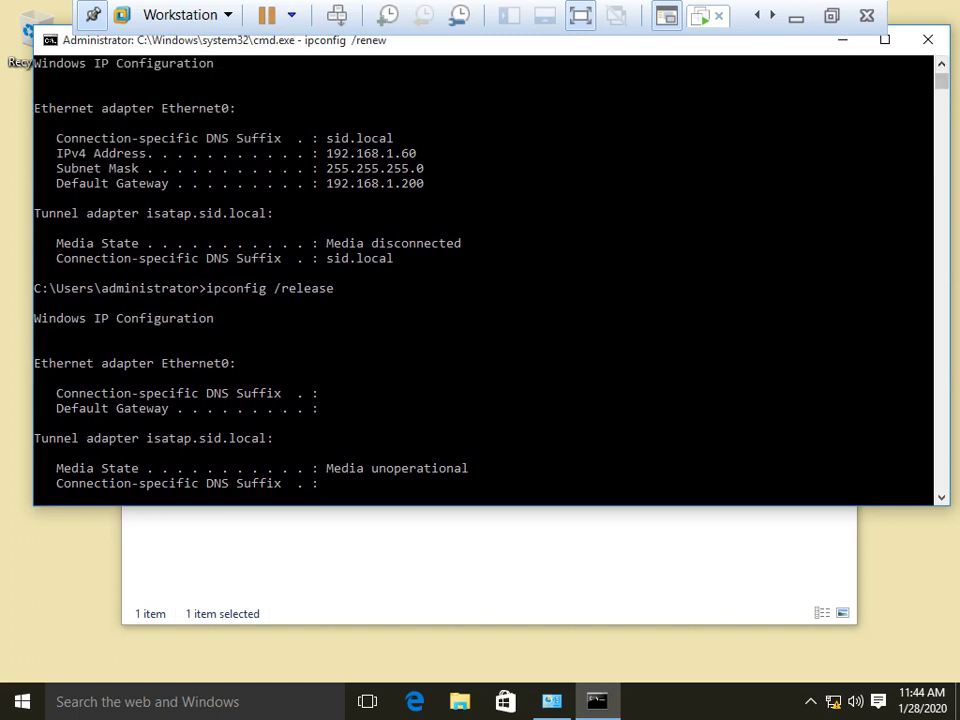
pyautogui.scroll(-2, 490, 280)
pyautogui.scroll(-2, 490, 280)
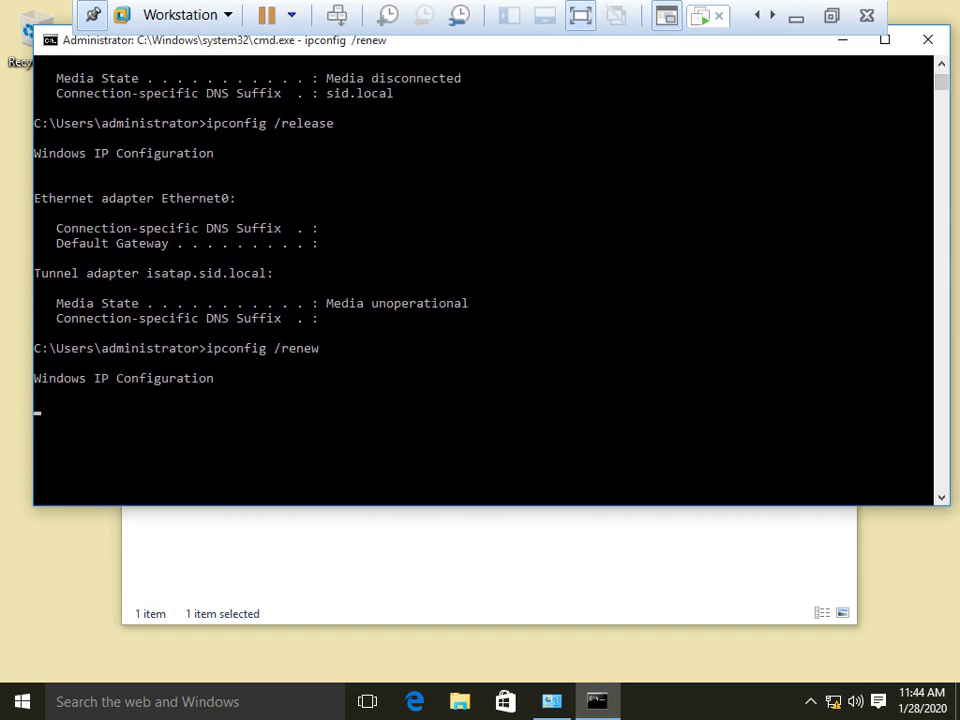
pyautogui.click(489, 565)
pyautogui.rightClick(189, 197)
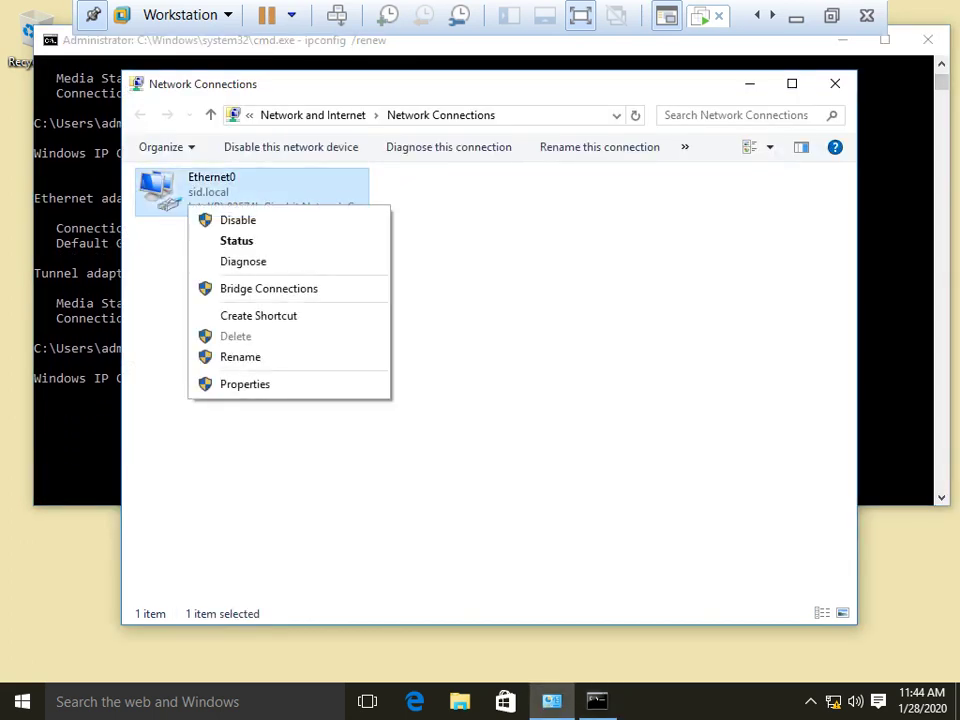
pyautogui.click(238, 242)
pyautogui.click(372, 339)
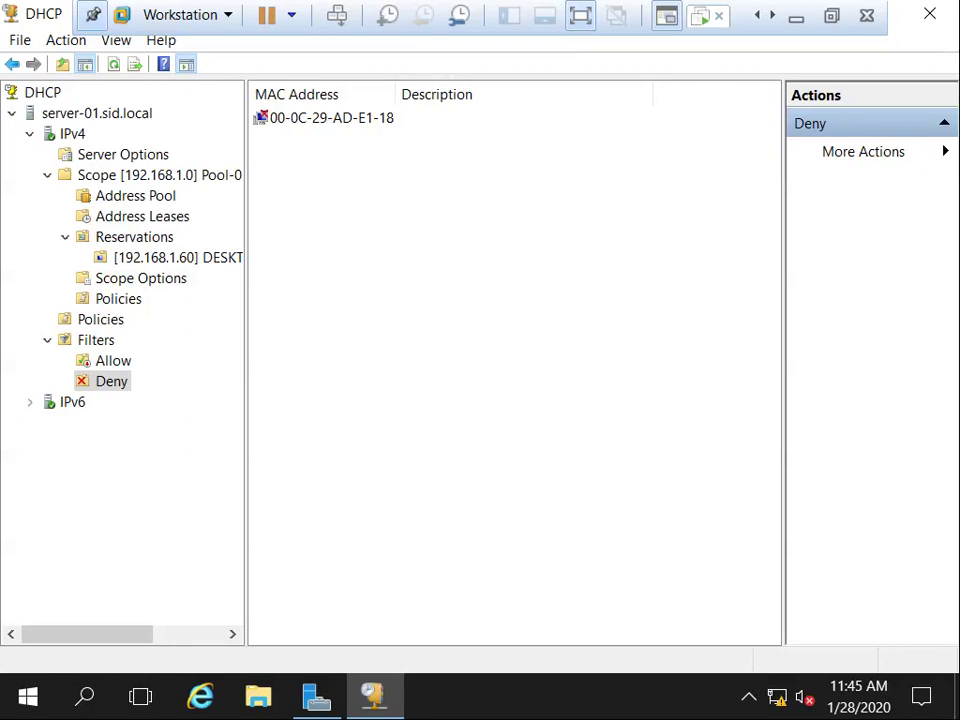
# - On the DHCP server, move the client's MAC address filter from Deny to Allow and enable the Allow filter
pyautogui.rightClick(313, 119)
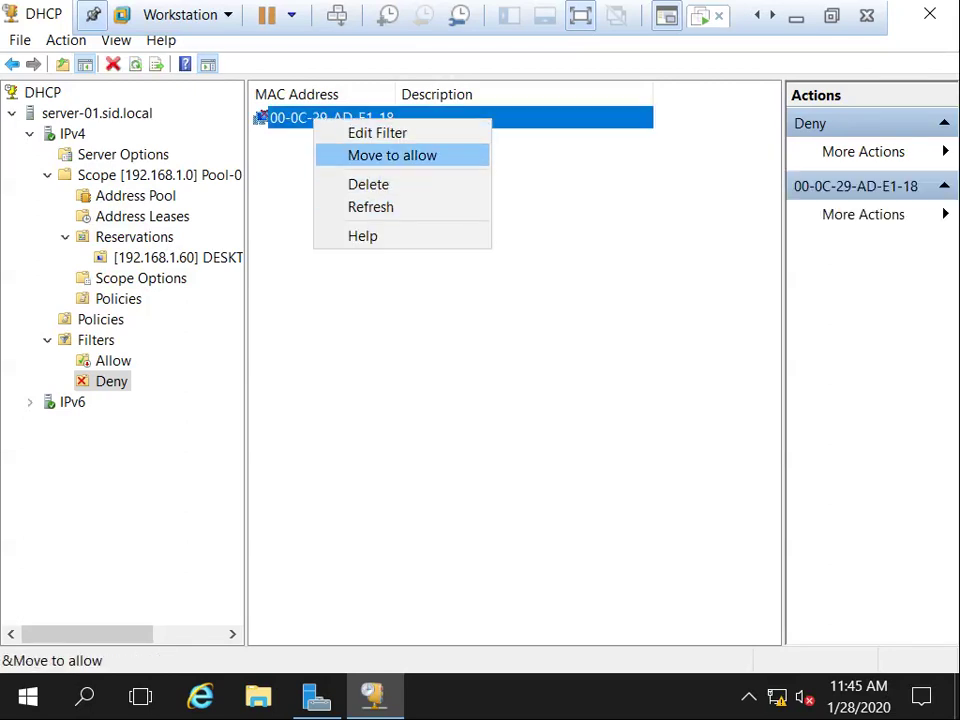
pyautogui.press('Return')
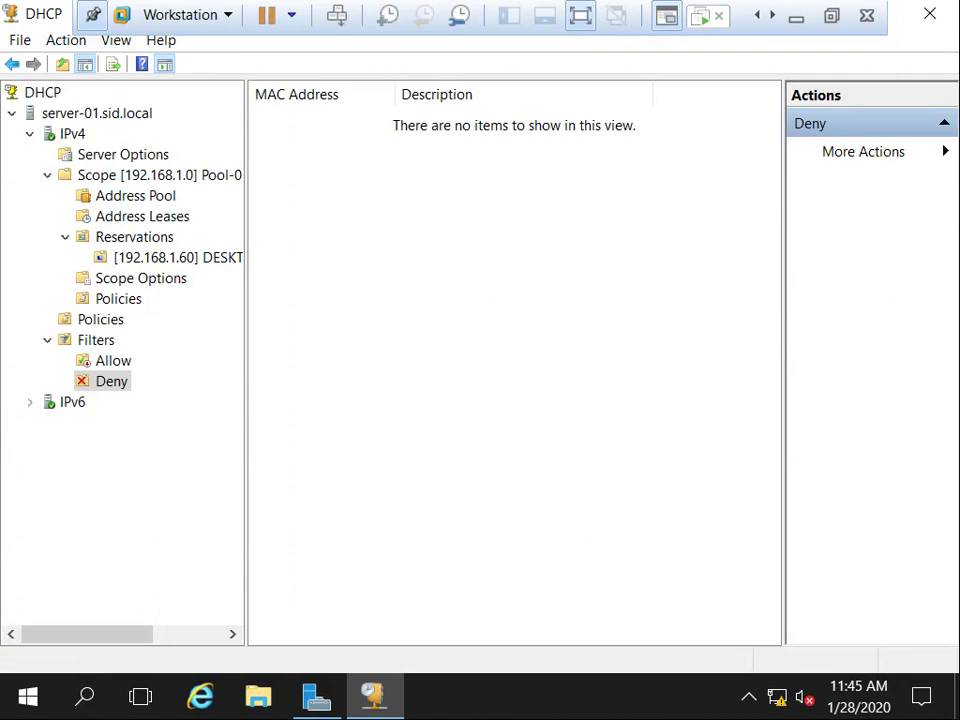
pyautogui.rightClick(100, 362)
pyautogui.click(154, 399)
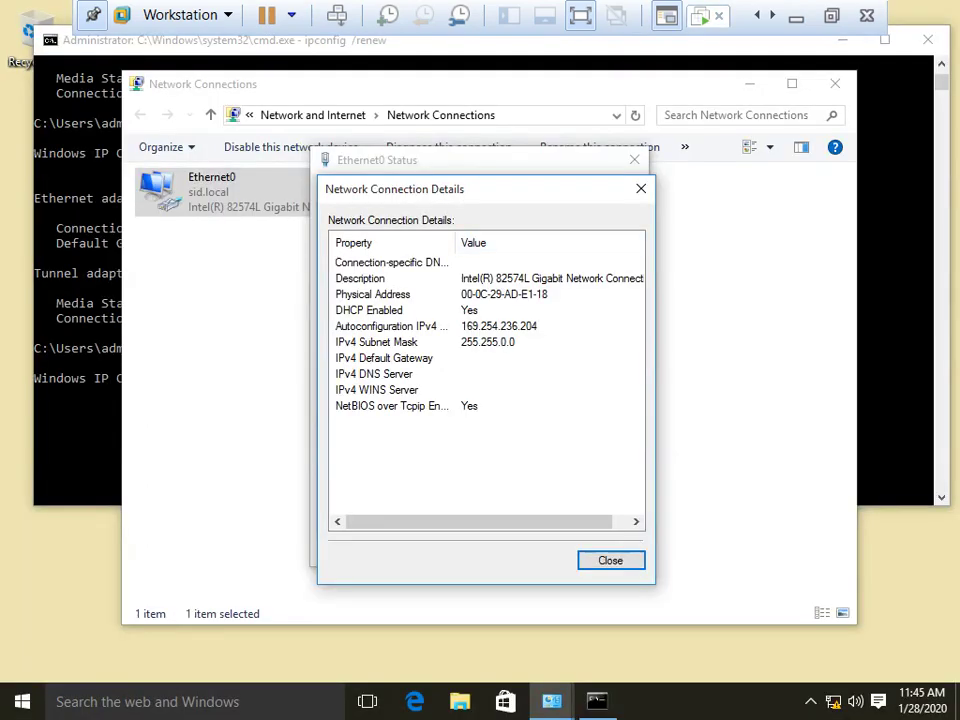
# - Close Ethernet0's details and status on the client, stop the running renewal and run ipconfig /renew again
pyautogui.click(610, 560)
pyautogui.click(606, 549)
pyautogui.press('Escape')
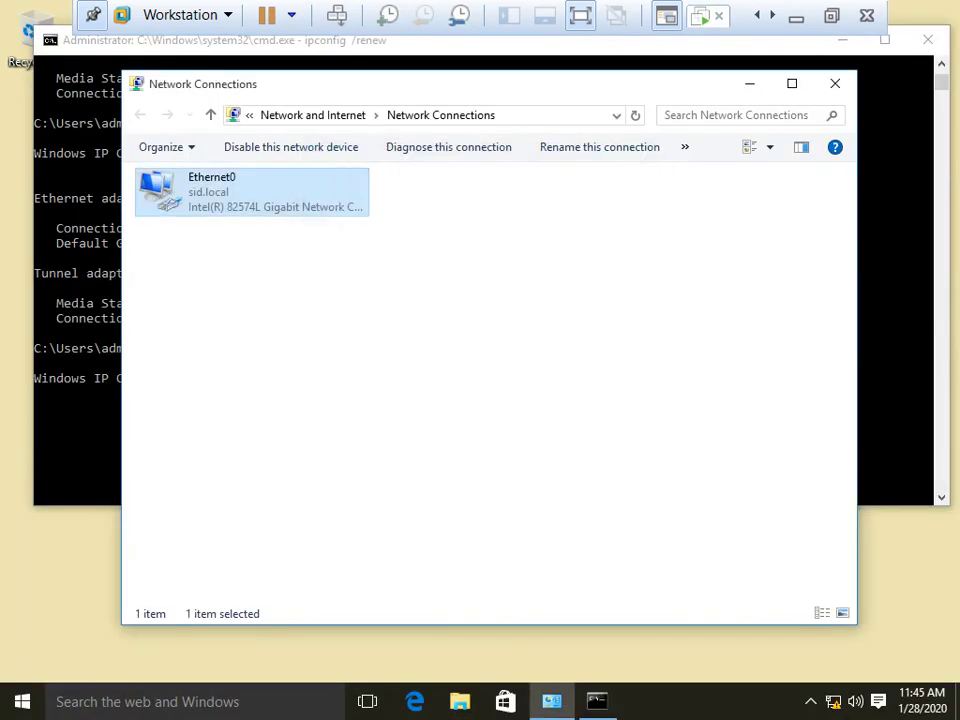
pyautogui.hotkey('alt', 'Tab')
pyautogui.hotkey('ctrl', 'c')
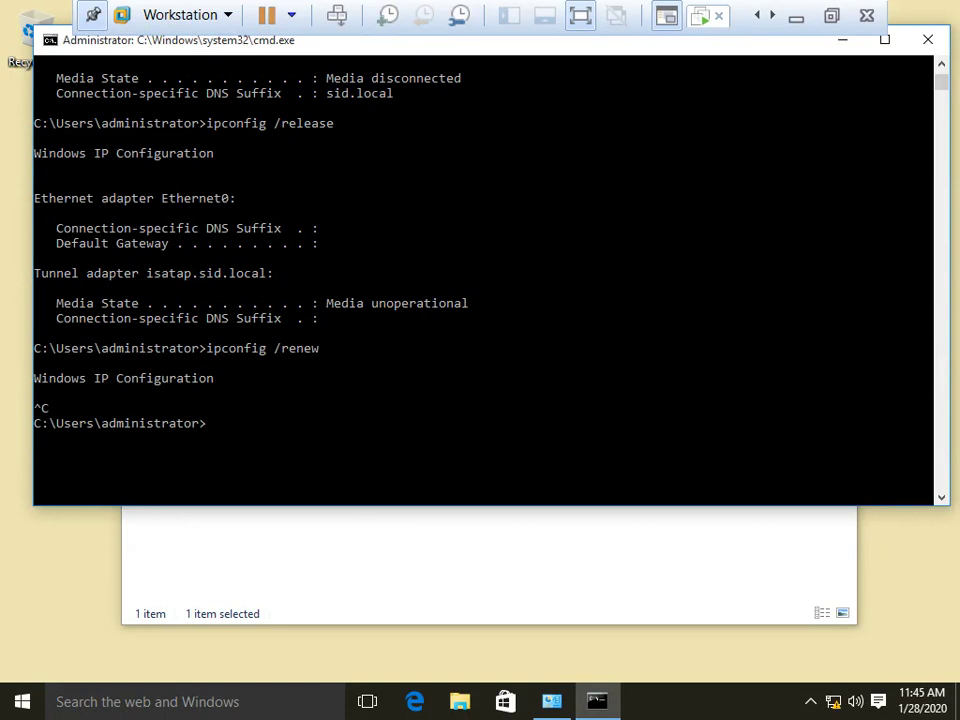
pyautogui.press('Up')
pyautogui.press('Return')
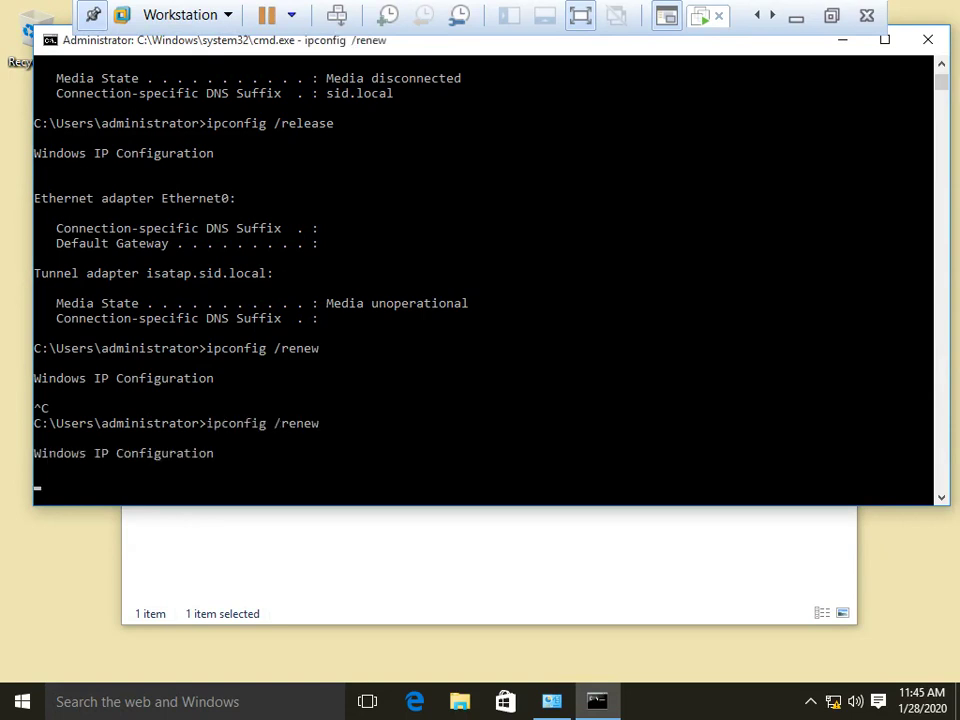
# - Check Ethernet0's network connection details for the renewed address, then close Network Connections
pyautogui.click(489, 560)
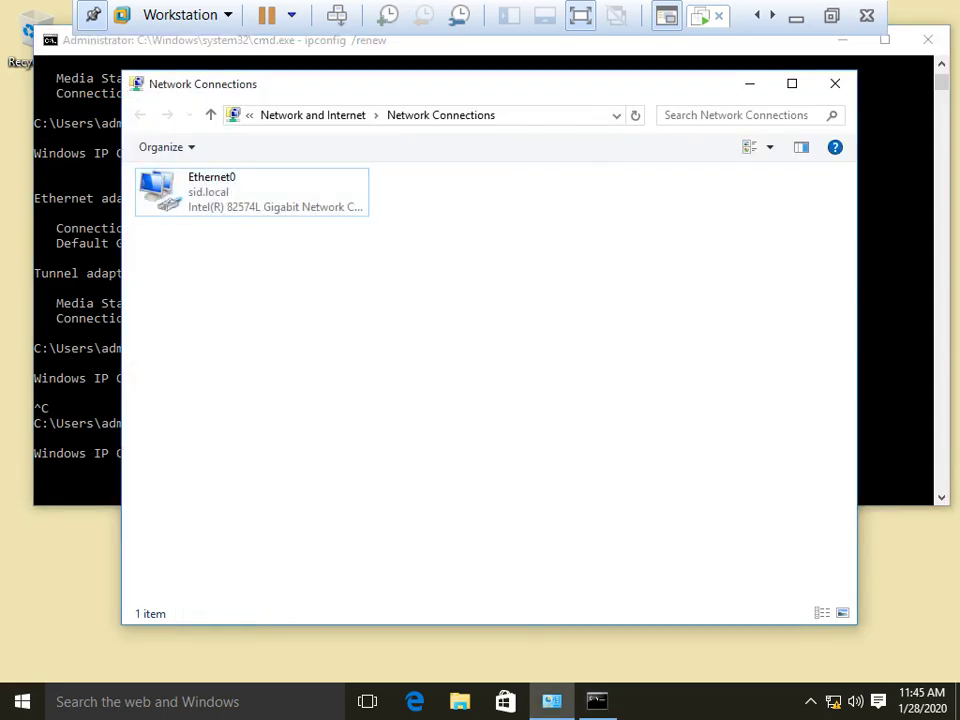
pyautogui.hotkey('shift', 'F10')
pyautogui.press('Down')
pyautogui.press('Return')
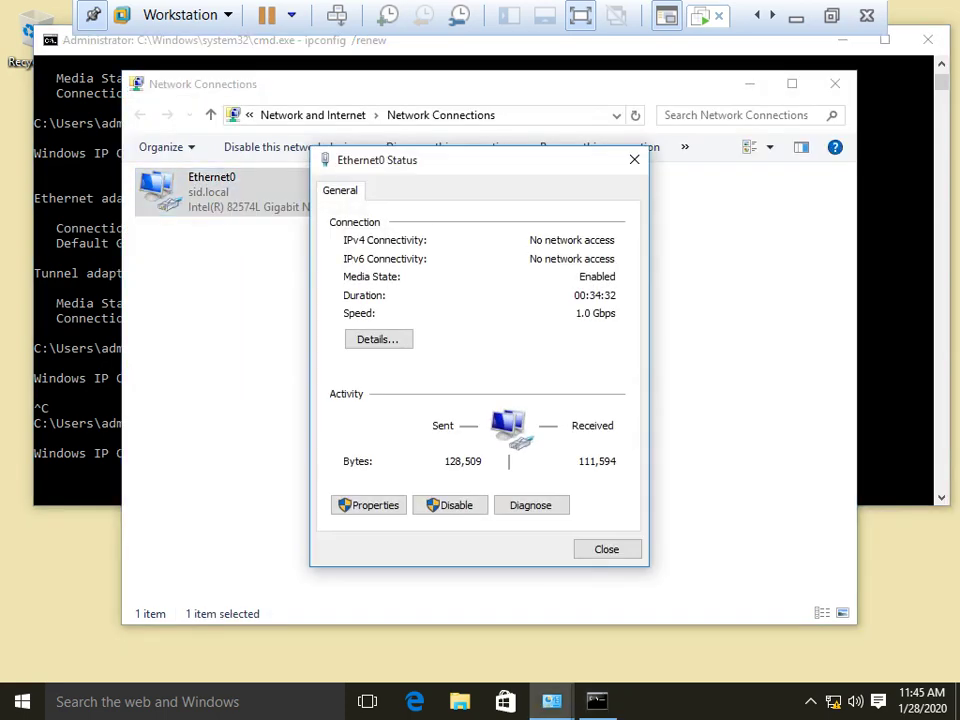
pyautogui.hotkey('alt', 'e')
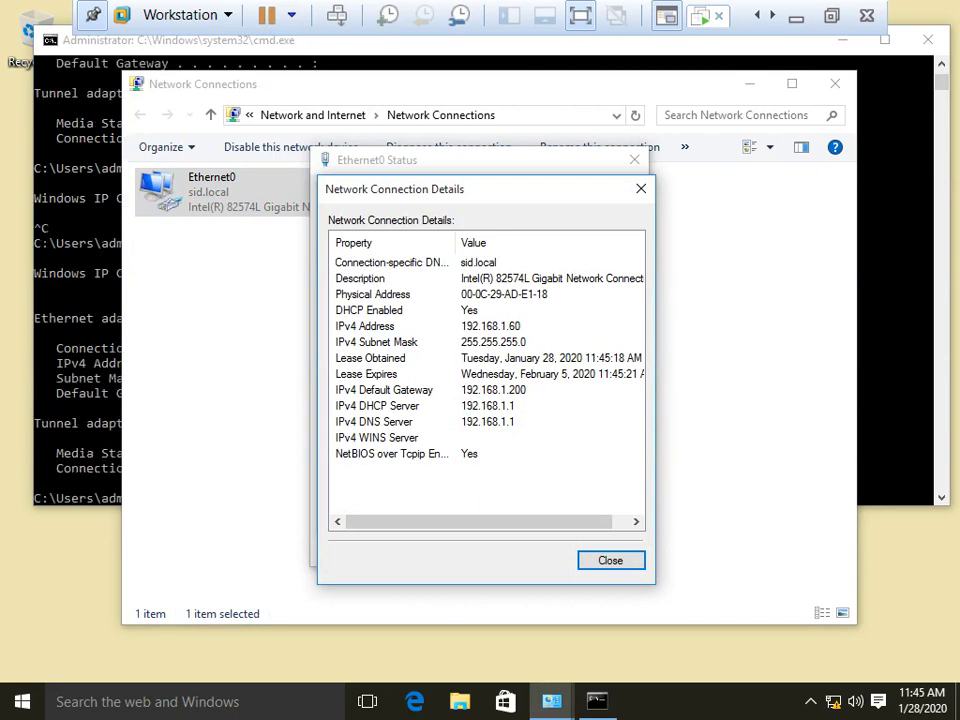
pyautogui.press('Escape')
pyautogui.press('Escape')
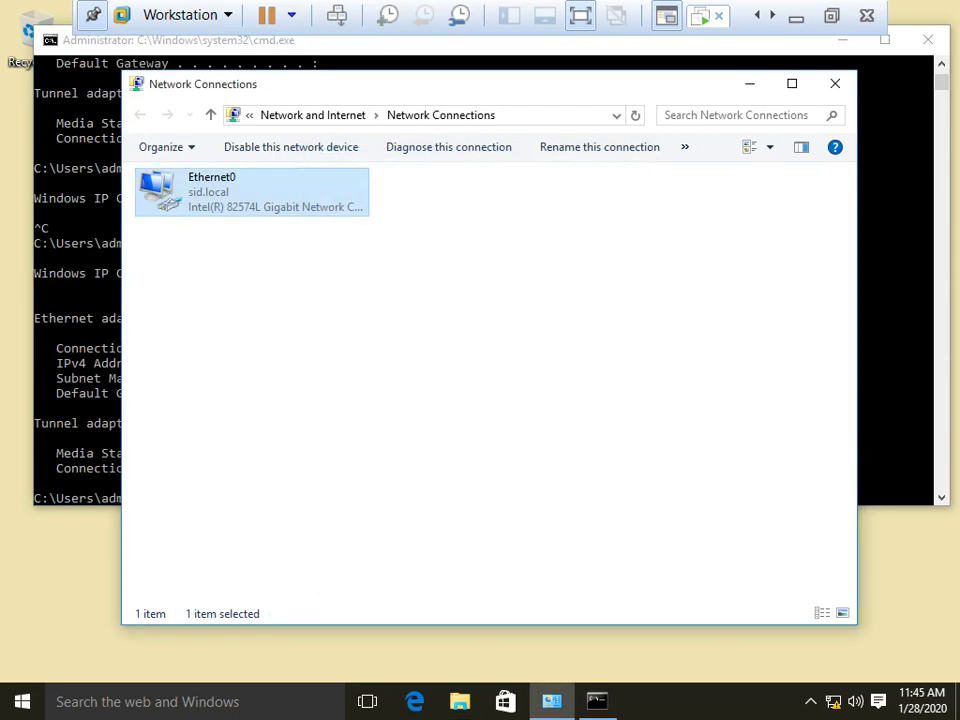
pyautogui.hotkey('alt', 'F4')
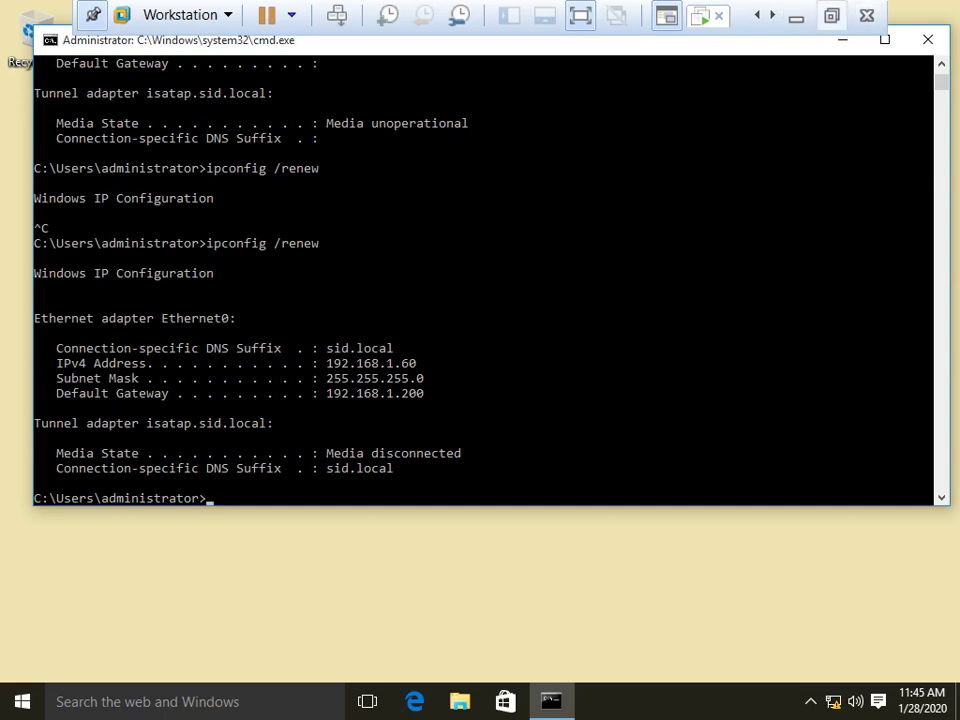
pyautogui.click(831, 15)
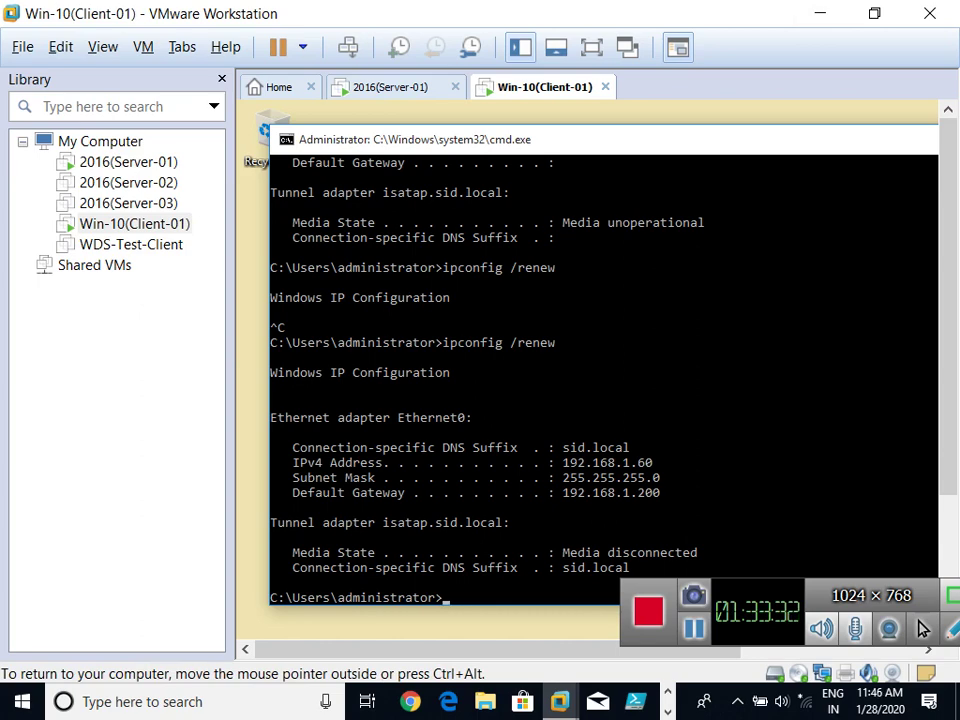
pyautogui.hotkey('ctrl', 'alt')
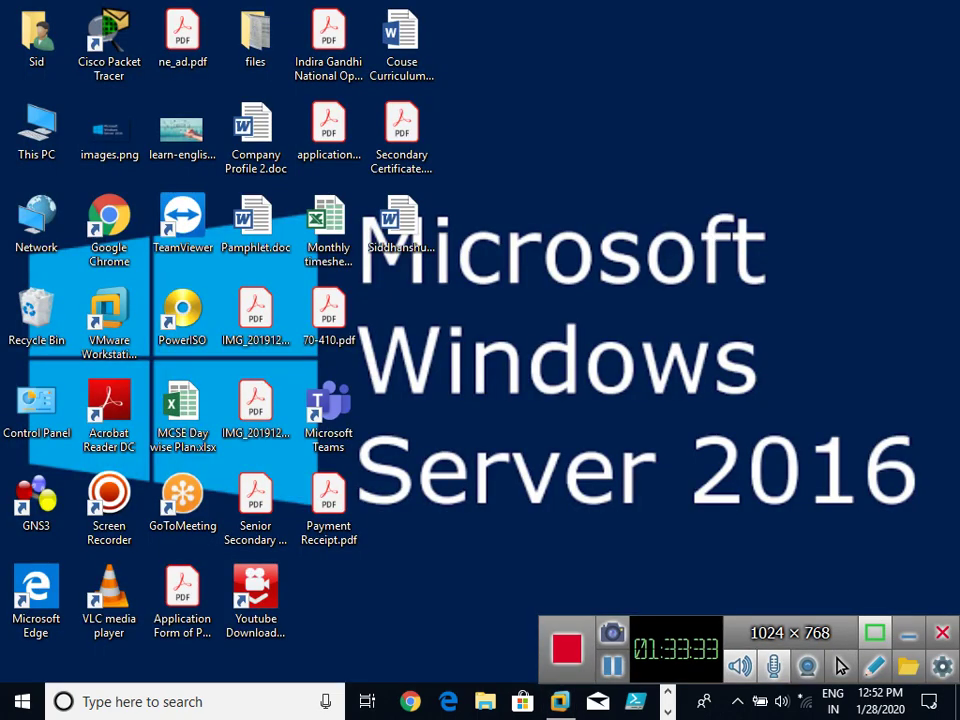
pyautogui.rightClick(574, 189)
pyautogui.click(610, 246)
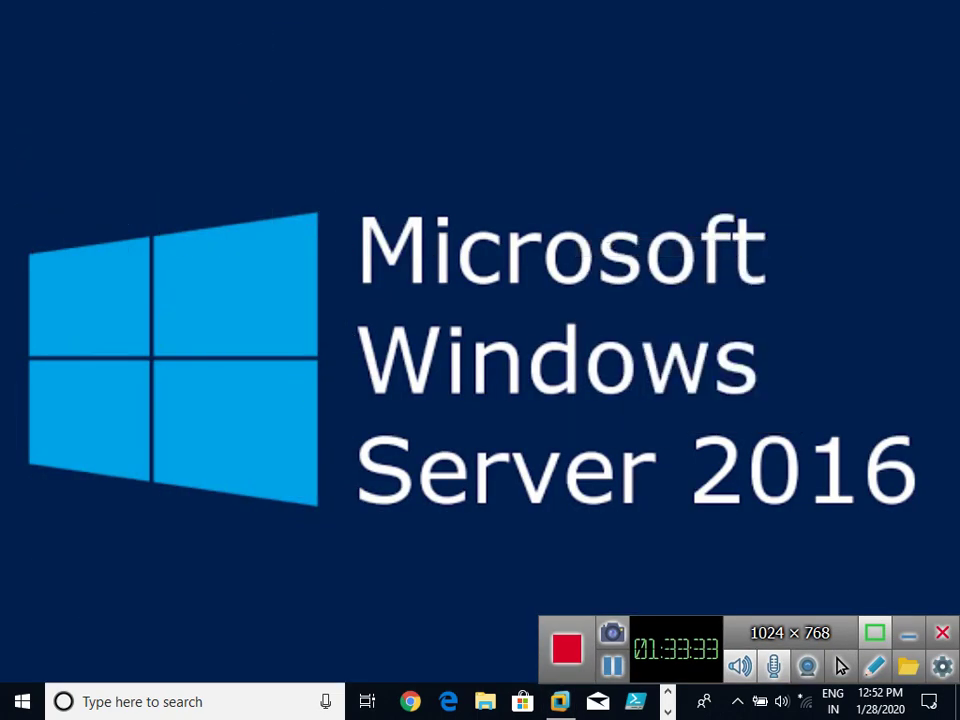
pyautogui.rightClick(578, 89)
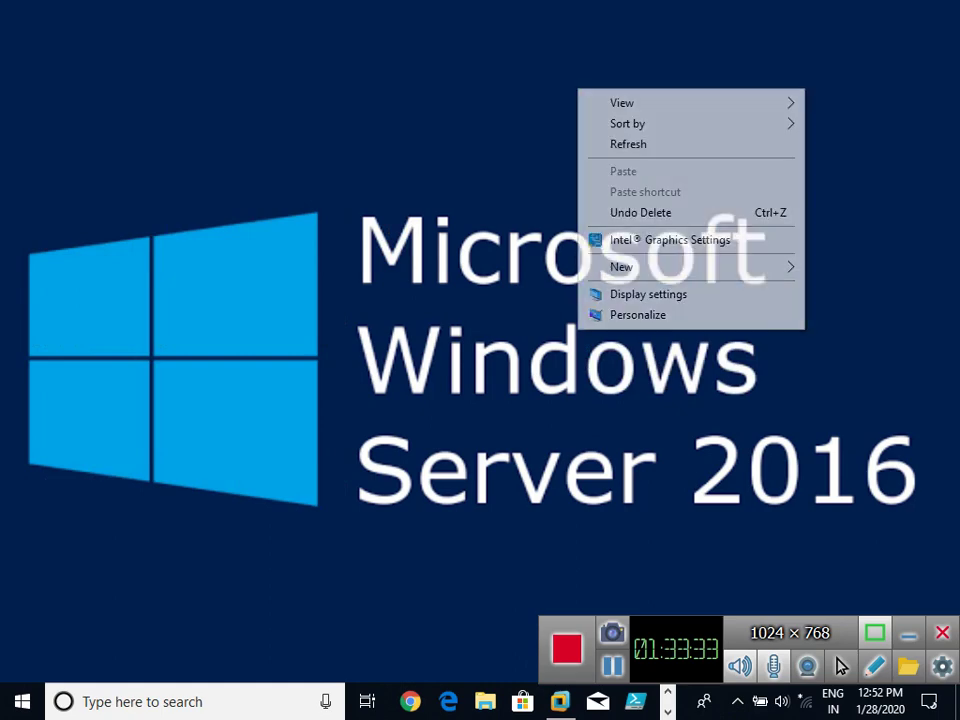
pyautogui.click(620, 143)
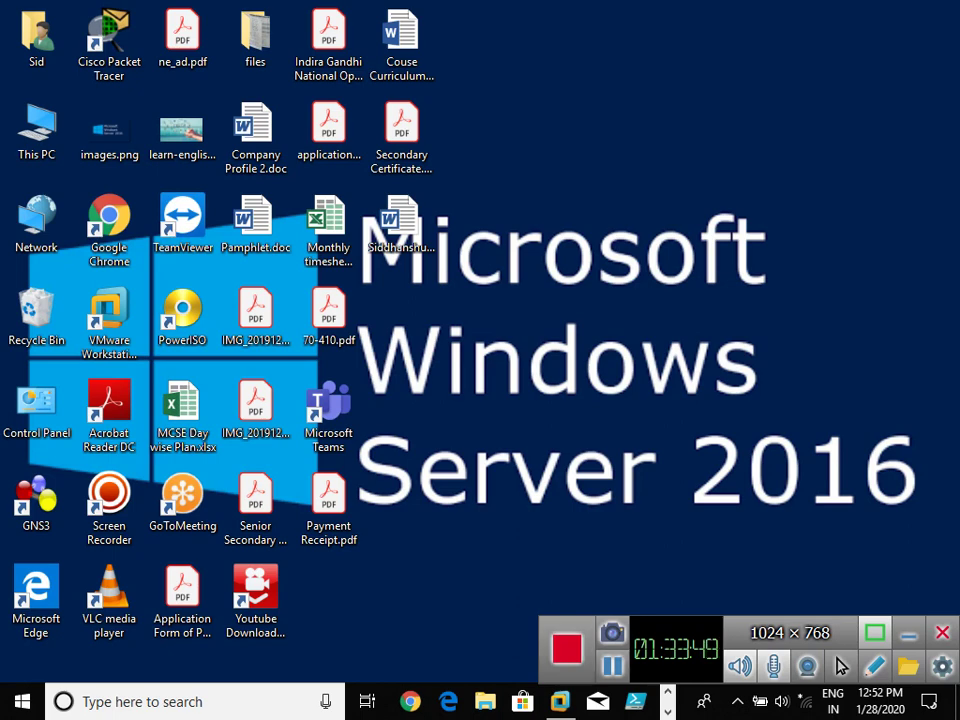
pyautogui.moveTo(701, 628); pyautogui.dragTo(703, 606)
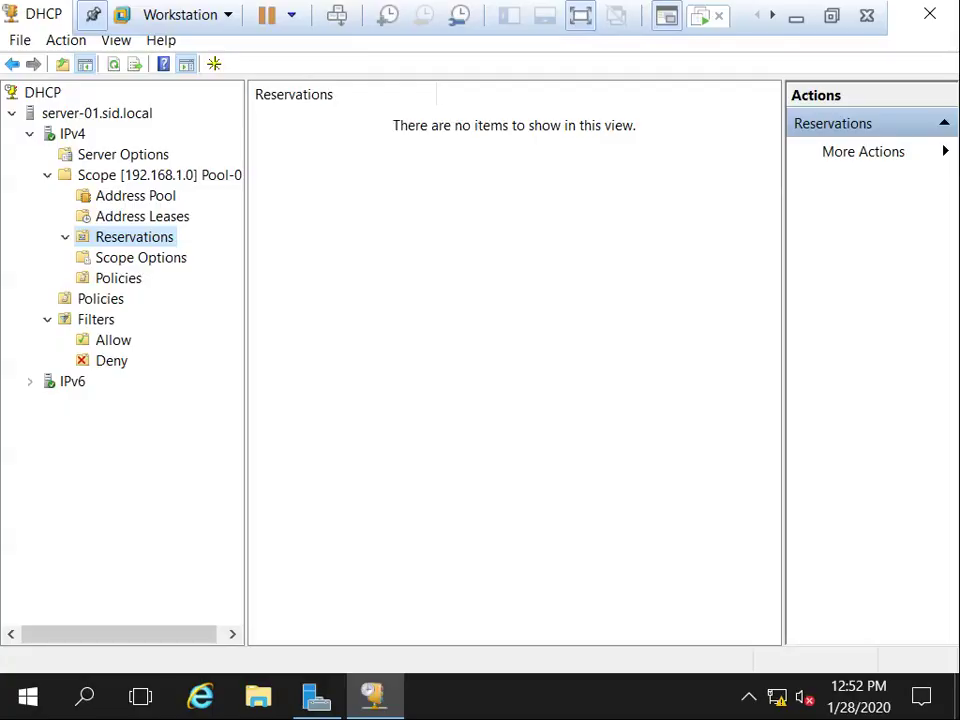
# - Review the contents of the 192.168.1.0 scope on Server-01, including its address leases and address pool
pyautogui.click(141, 216)
pyautogui.click(135, 196)
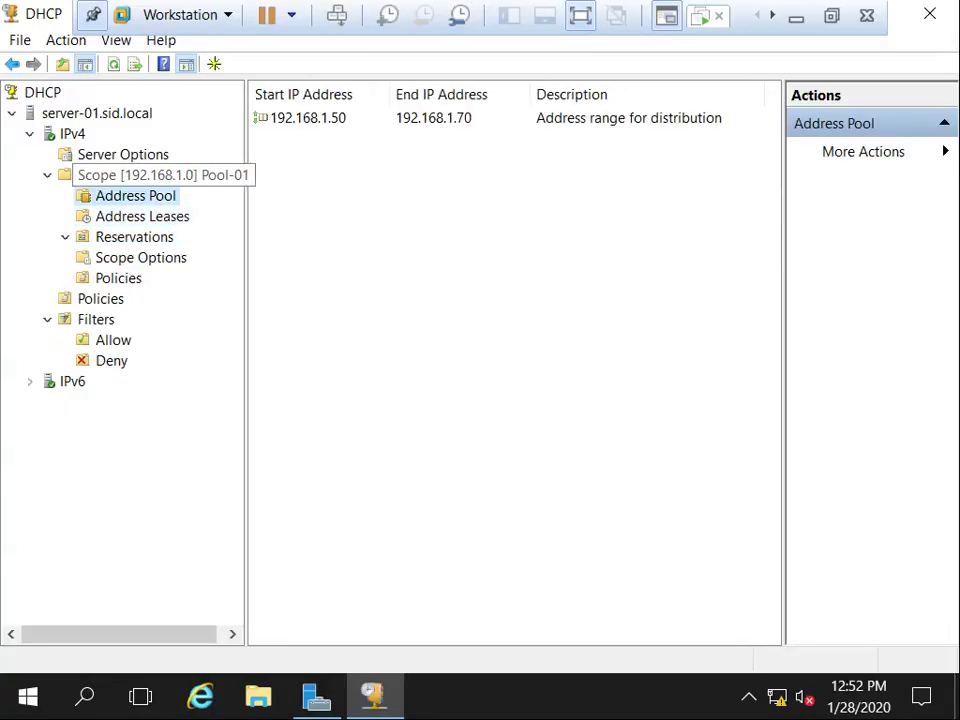
pyautogui.click(66, 175)
pyautogui.click(150, 175)
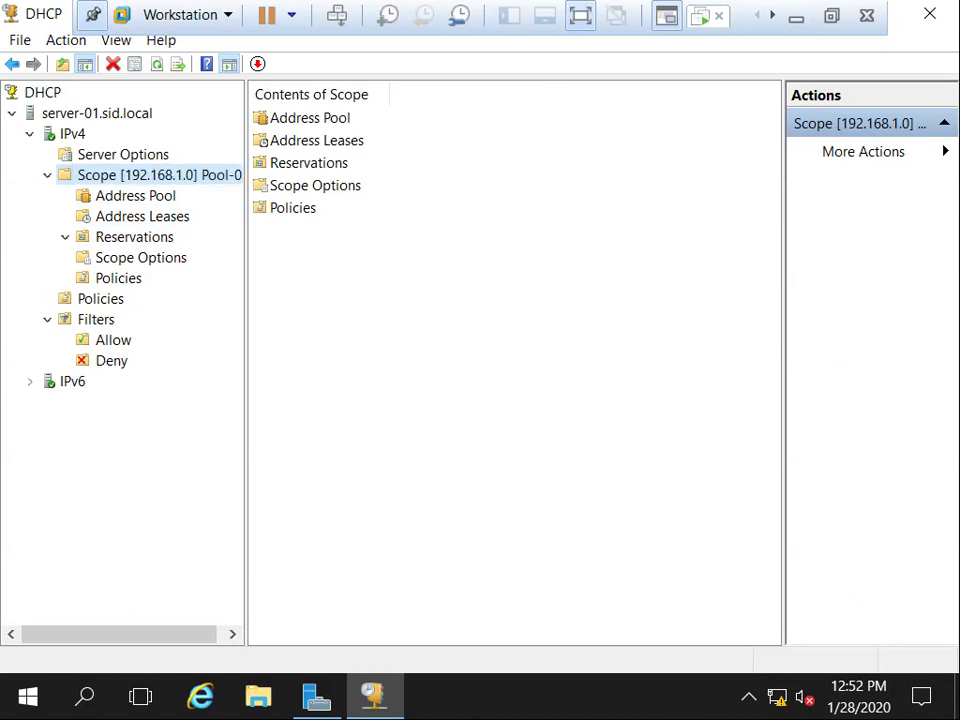
pyautogui.click(135, 195)
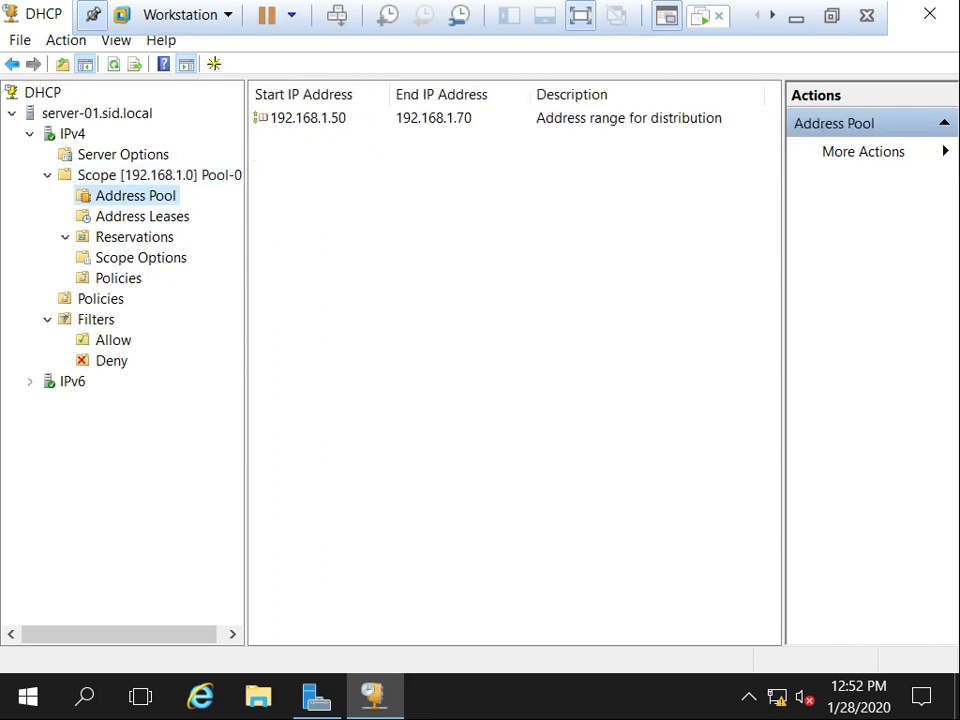
pyautogui.click(796, 16)
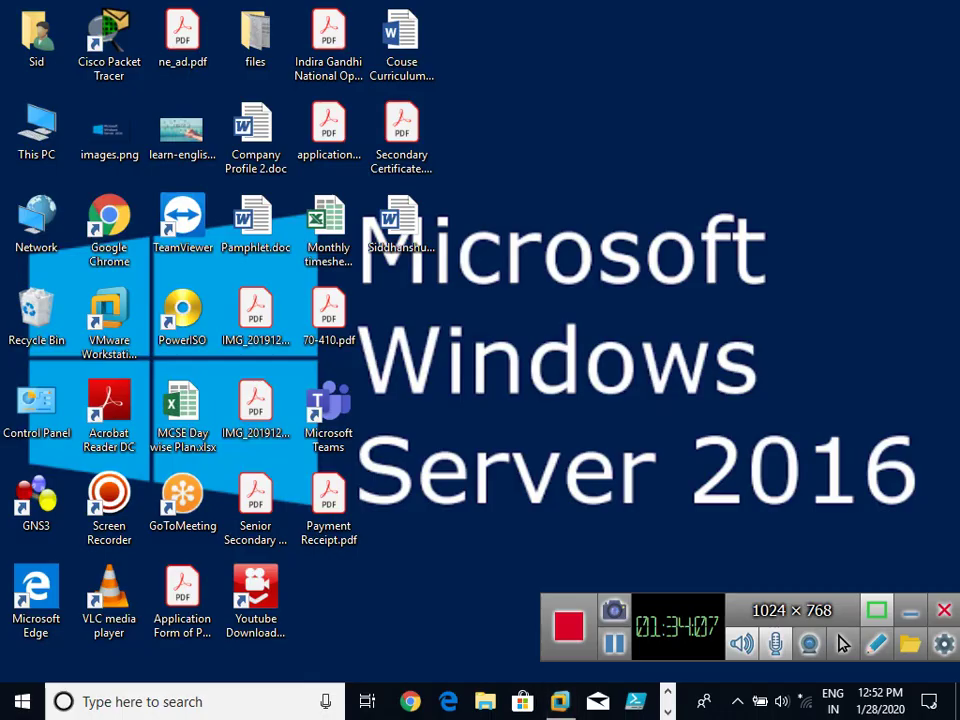
pyautogui.press('super+r')
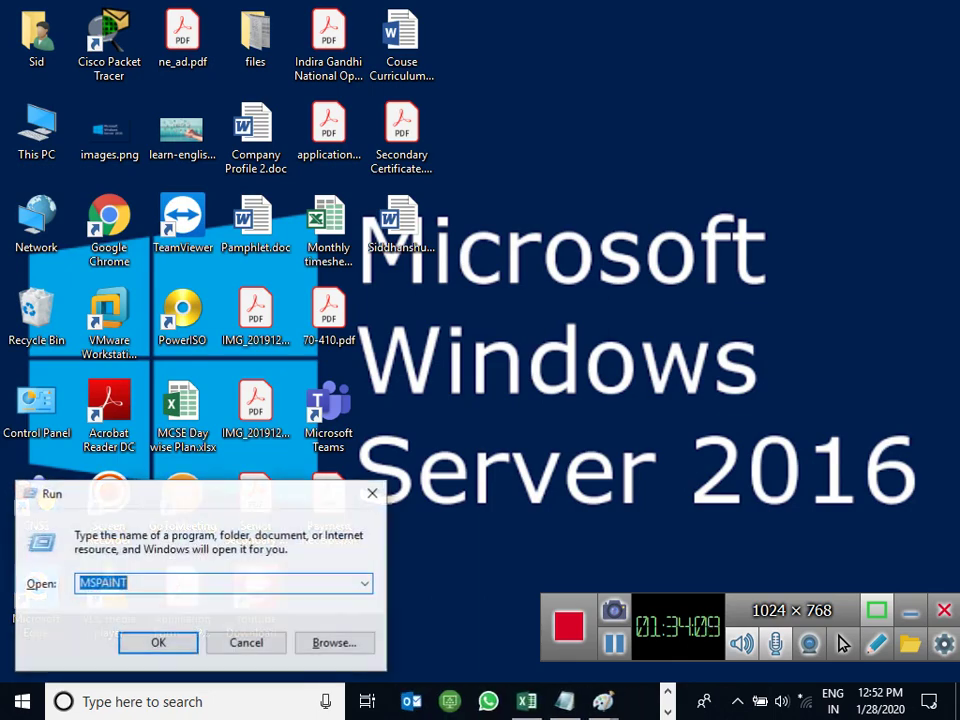
pyautogui.press('Return')
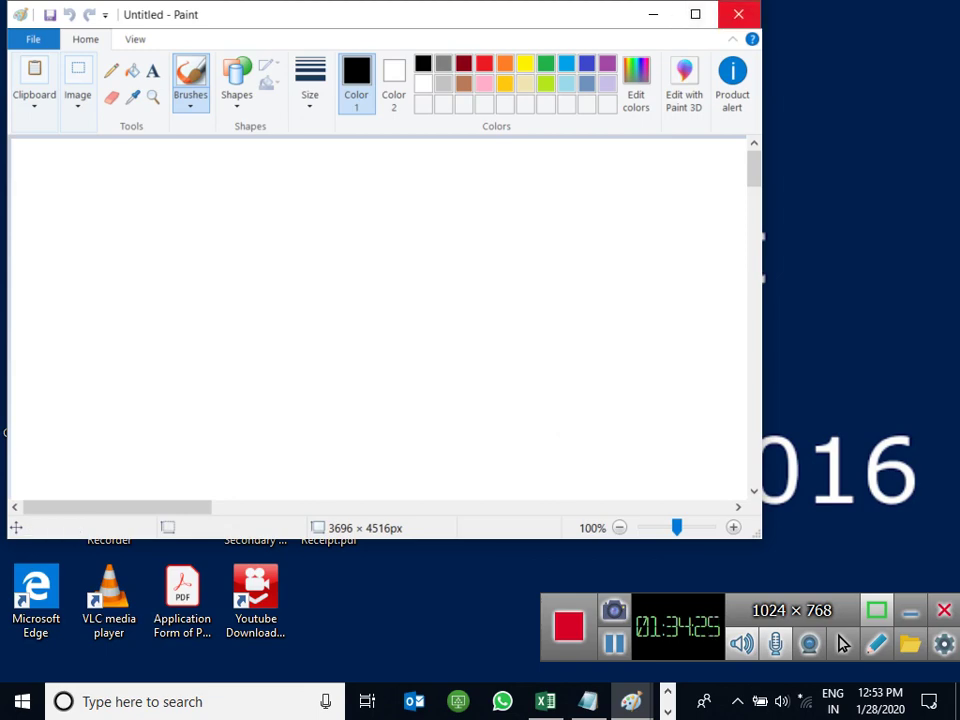
pyautogui.click(738, 14)
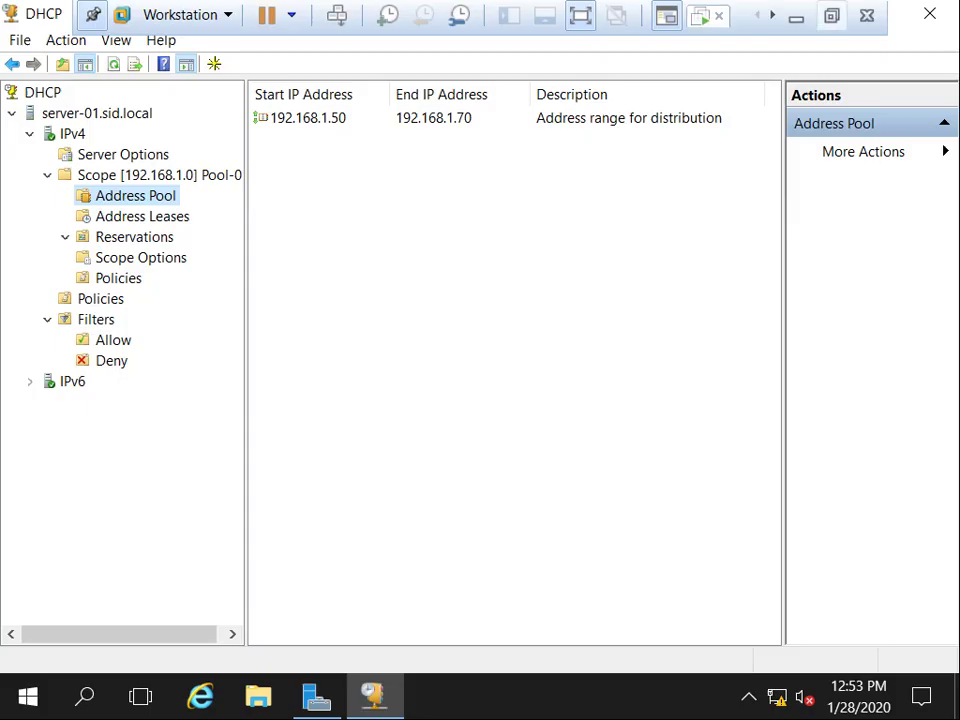
pyautogui.hotkey('ctrl', 'alt', 'Return')
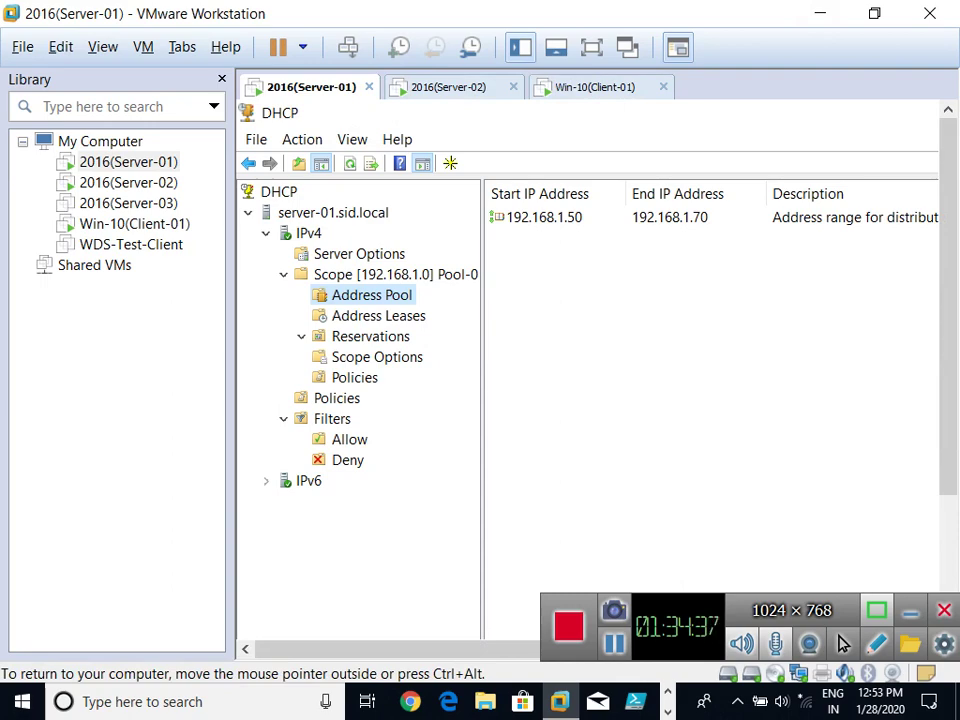
pyautogui.hotkey('ctrl', 'alt', 'Return')
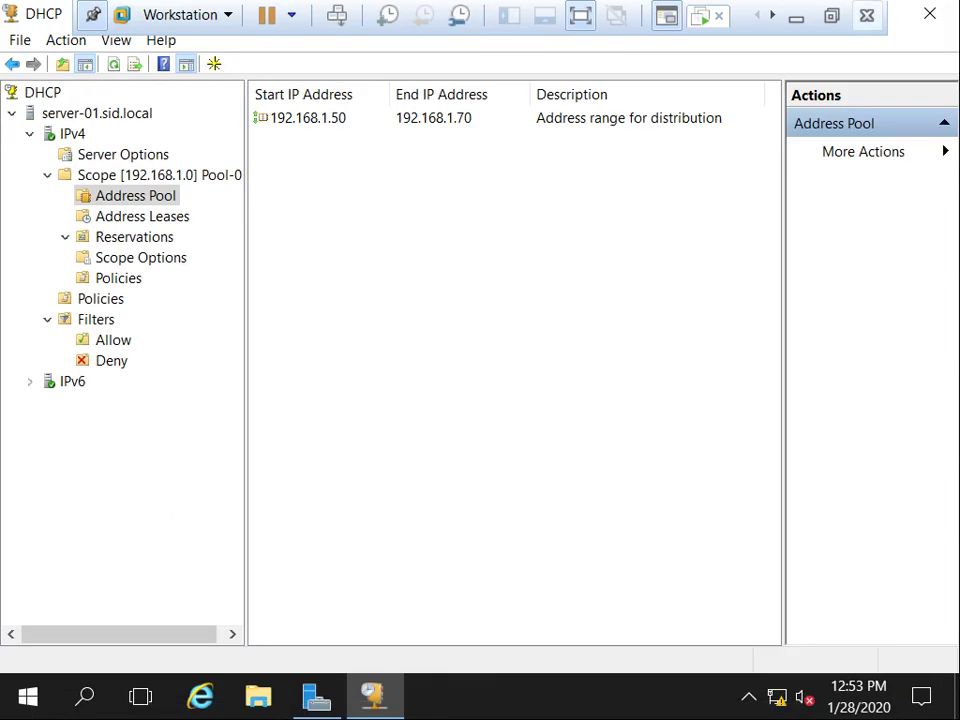
# - Switch to the Server-02 virtual machine and open Server Manager
pyautogui.click(771, 15)
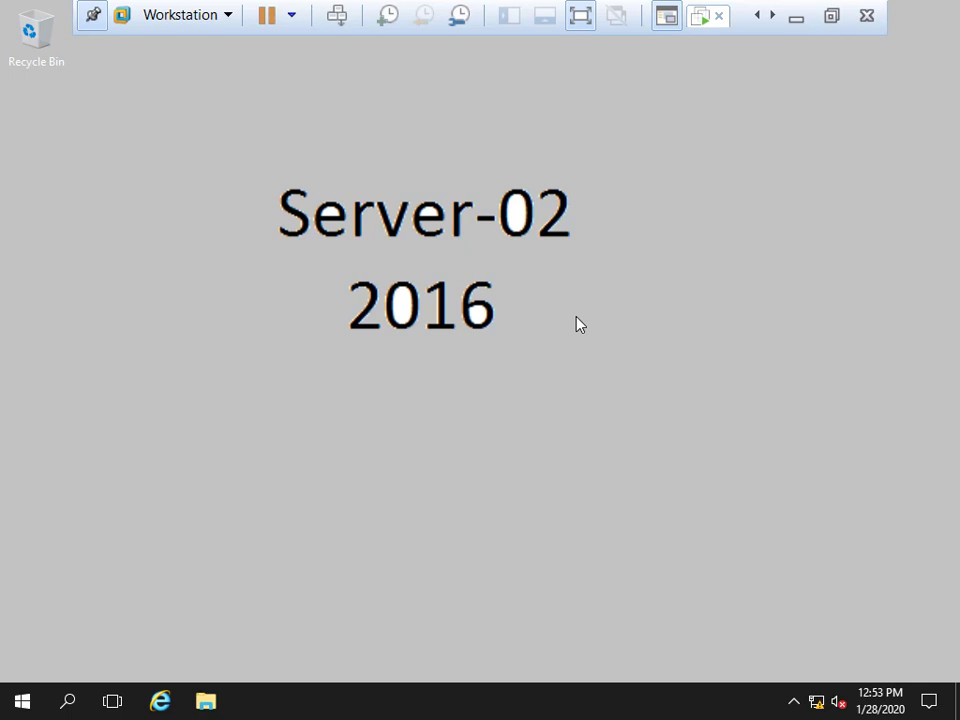
pyautogui.press('super')
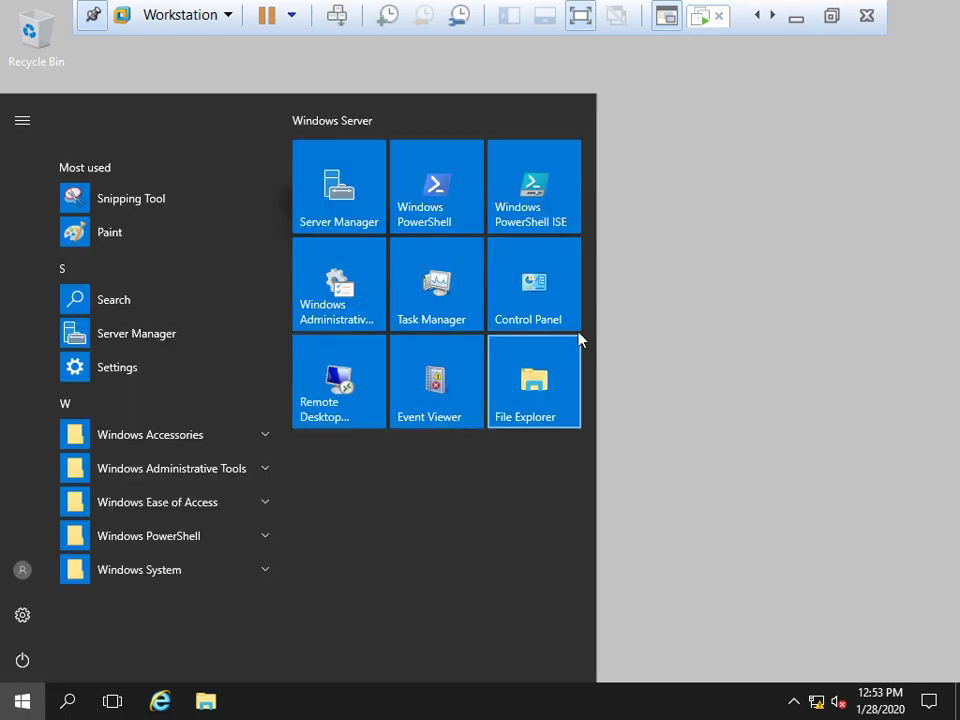
pyautogui.click(339, 168)
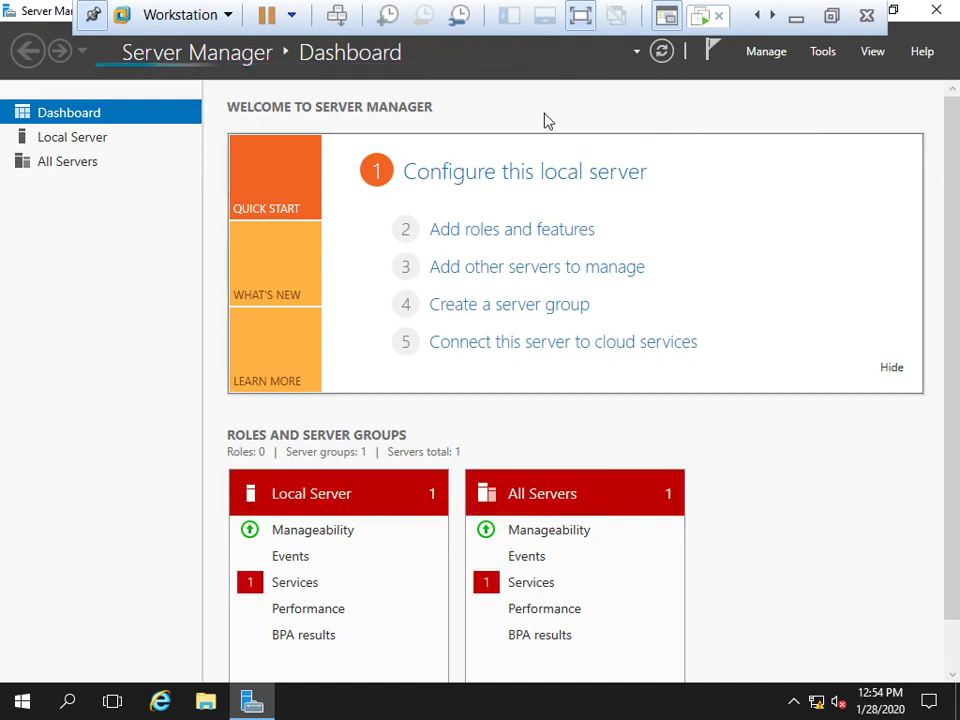
# - Review the feature removal progress on Server-02, close the Remove Roles and Features Wizard and maximize Server Manager
pyautogui.click(895, 14)
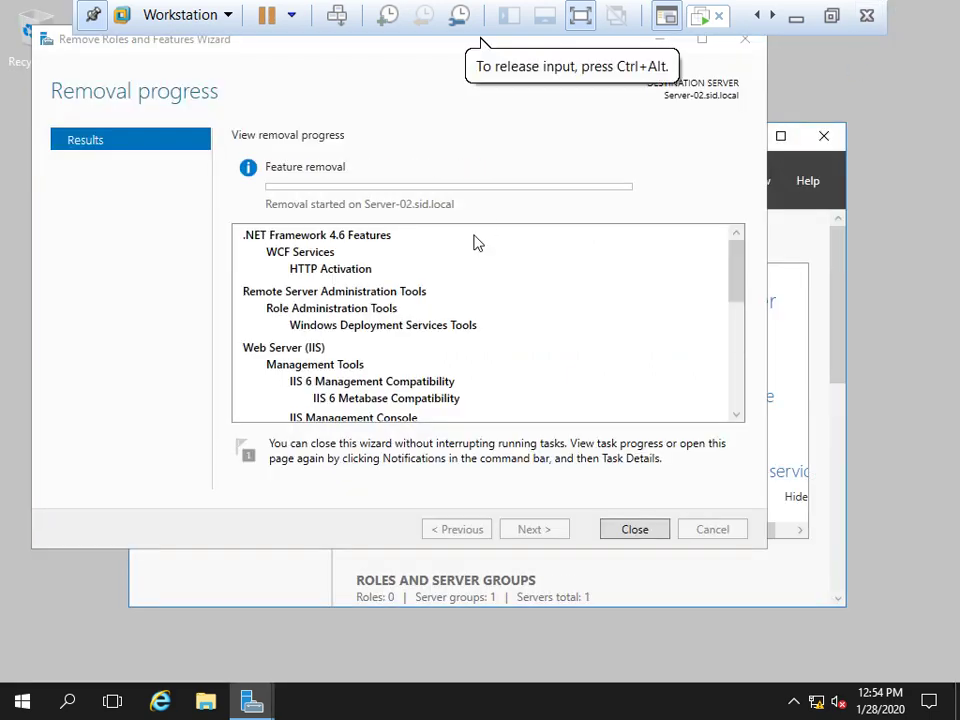
pyautogui.moveTo(58, 42); pyautogui.dragTo(262, 165)
pyautogui.moveTo(368, 166); pyautogui.dragTo(287, 86)
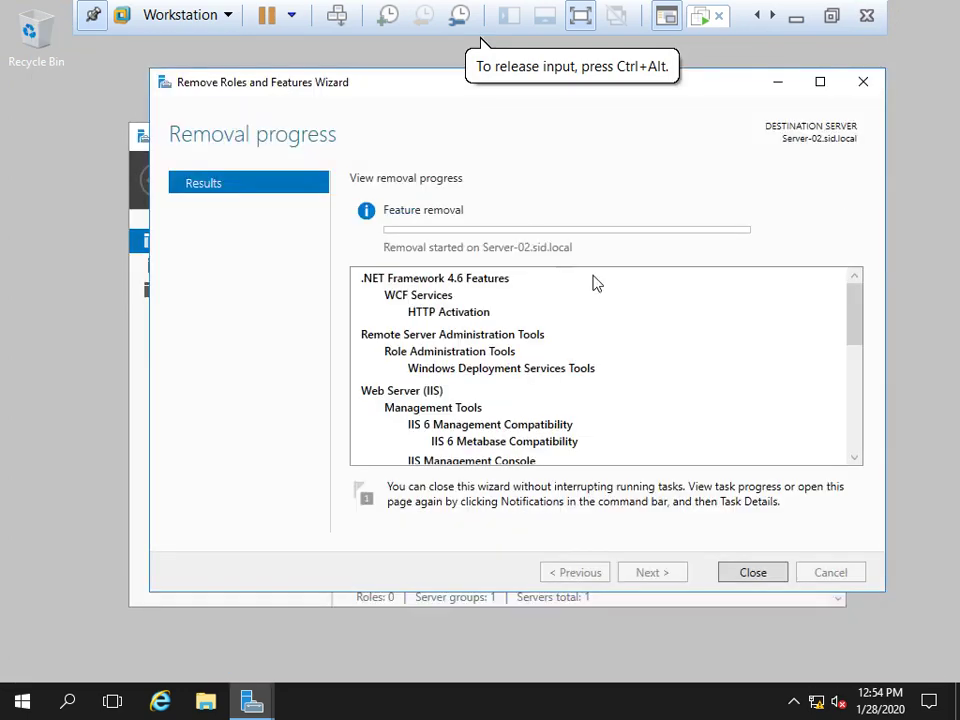
pyautogui.click(853, 362)
pyautogui.moveTo(853, 367); pyautogui.dragTo(851, 274)
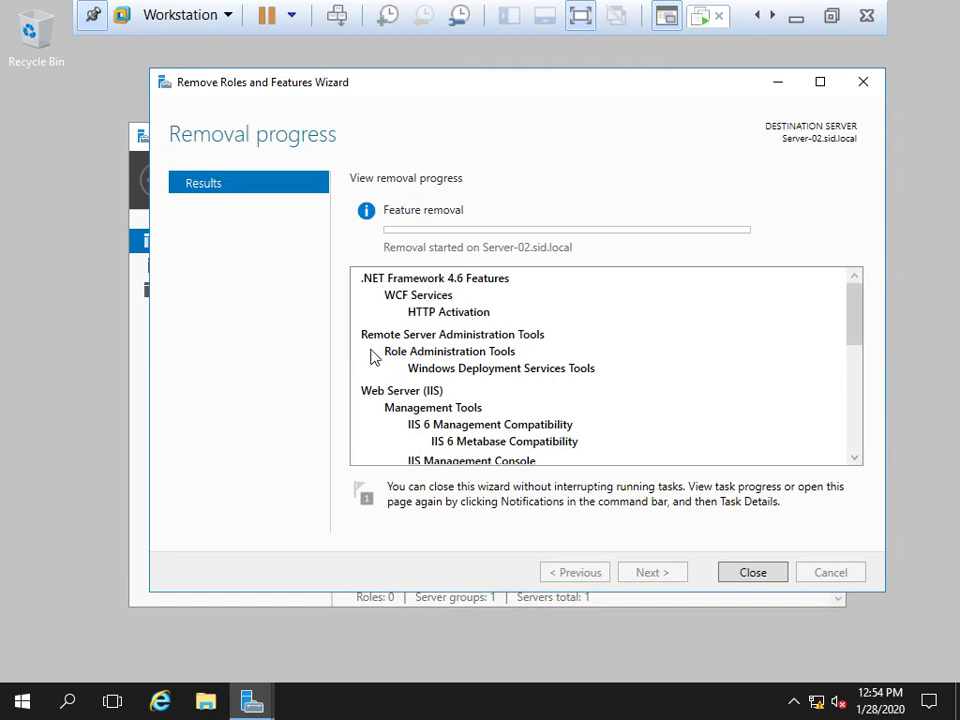
pyautogui.moveTo(845, 322); pyautogui.dragTo(846, 349)
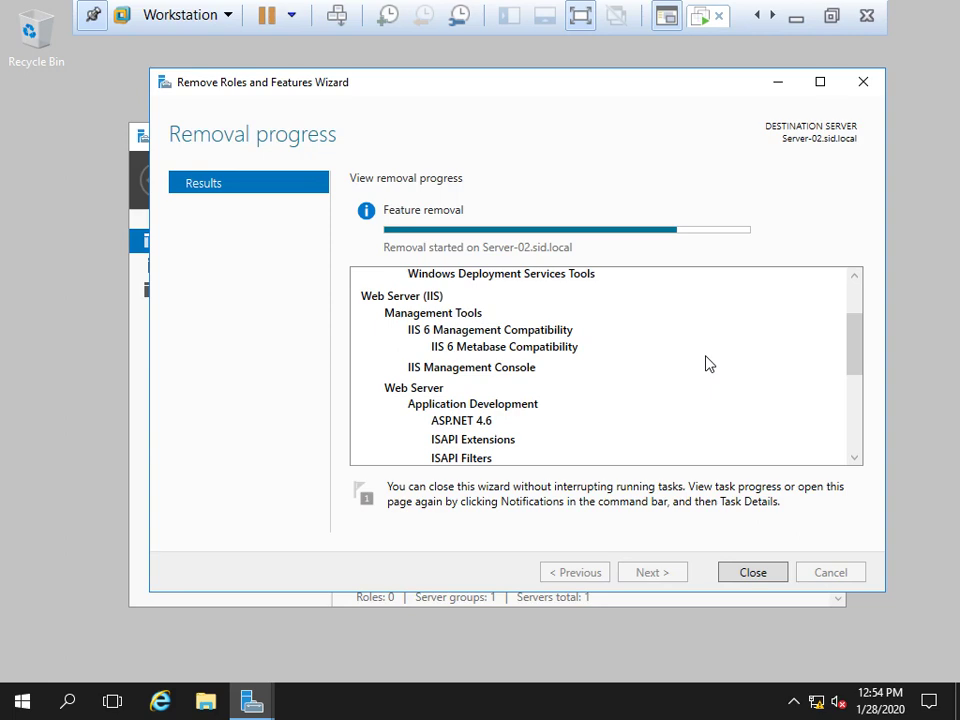
pyautogui.click(754, 573)
pyautogui.doubleClick(531, 127)
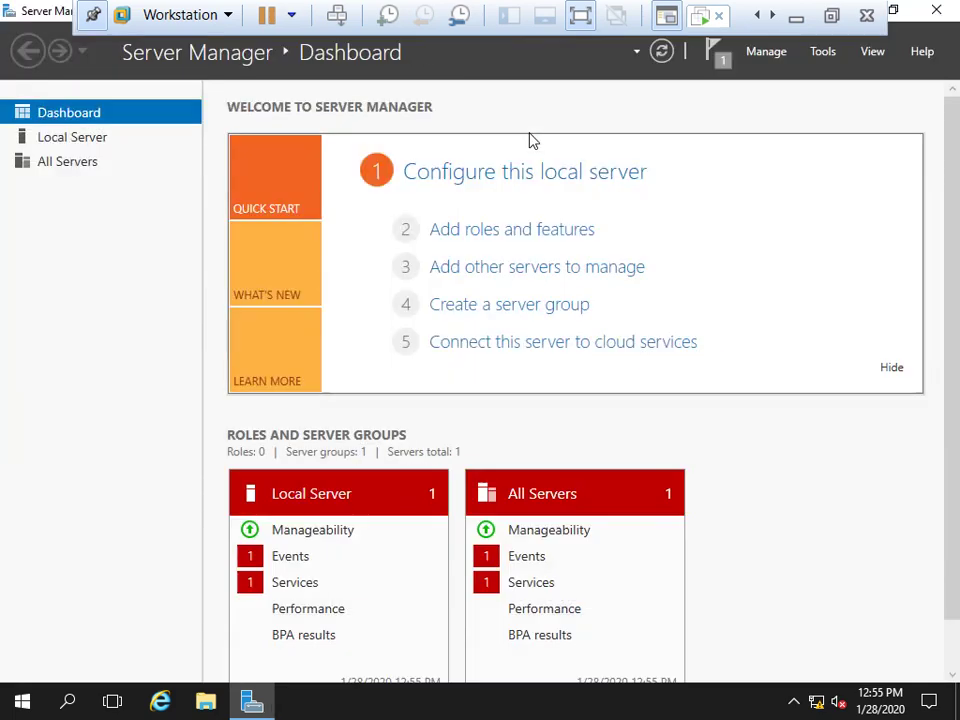
# - Start adding roles to Server-02.sid.local and select the DHCP Server role with its required features
pyautogui.click(507, 232)
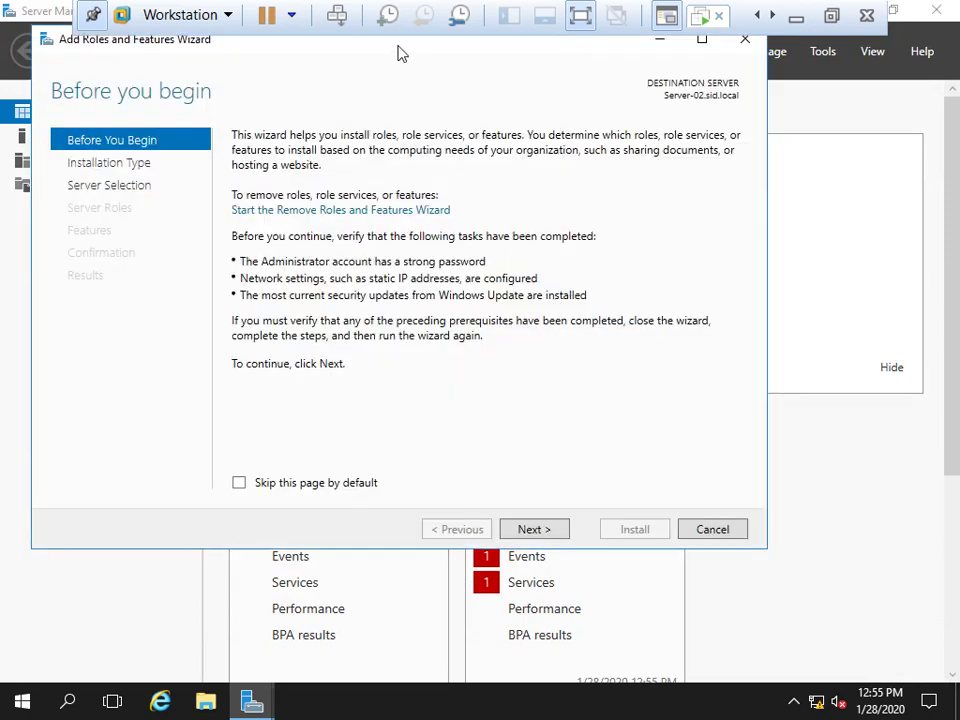
pyautogui.doubleClick(167, 43)
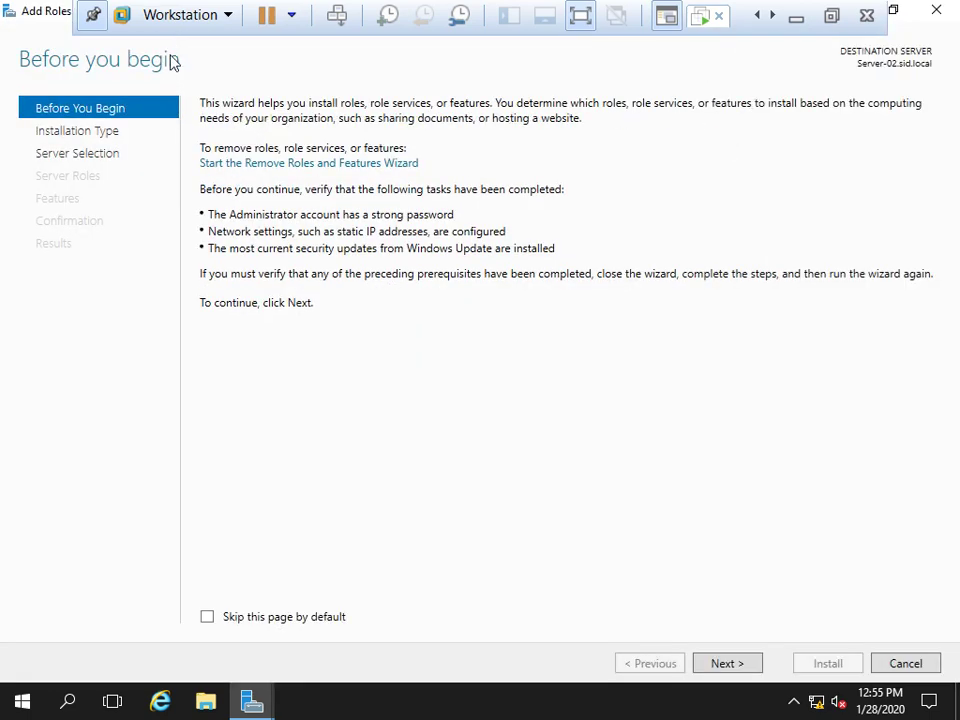
pyautogui.click(722, 664)
pyautogui.click(723, 664)
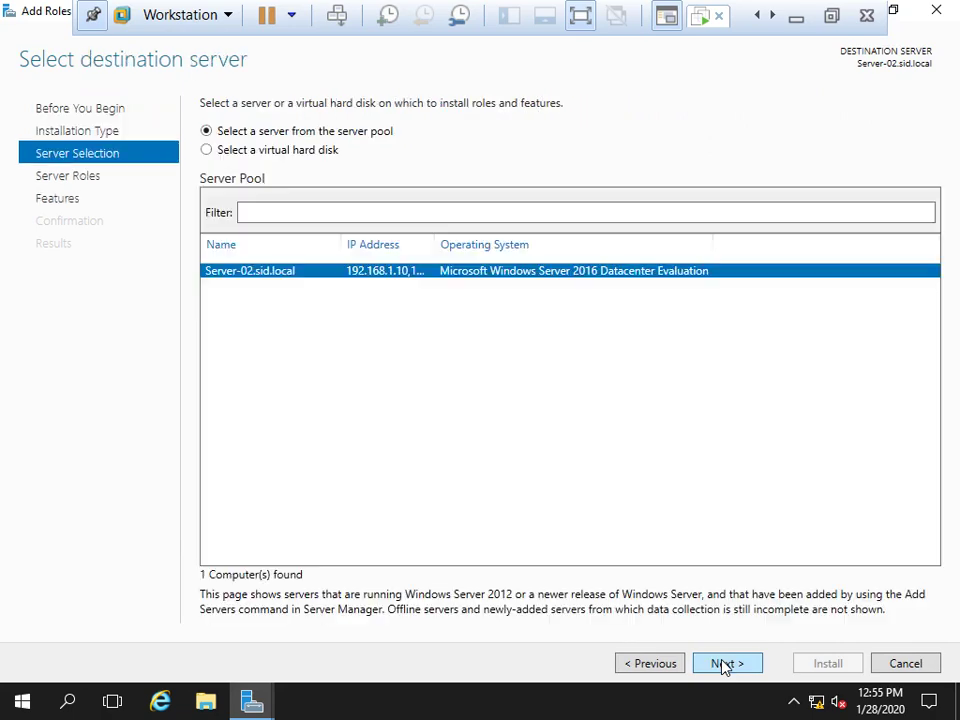
pyautogui.click(723, 664)
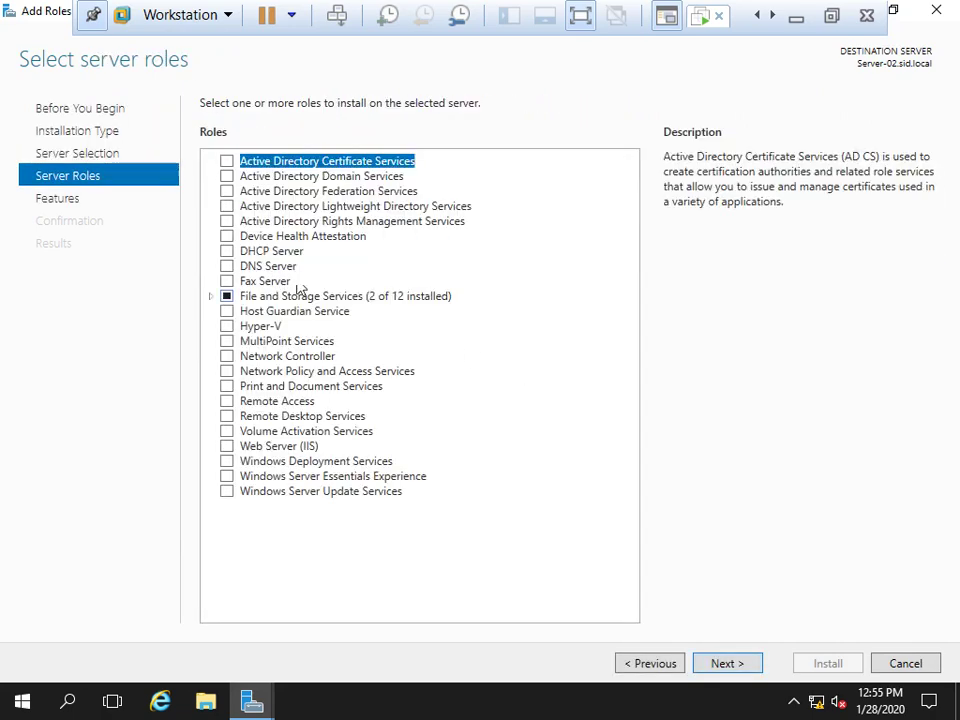
pyautogui.click(227, 252)
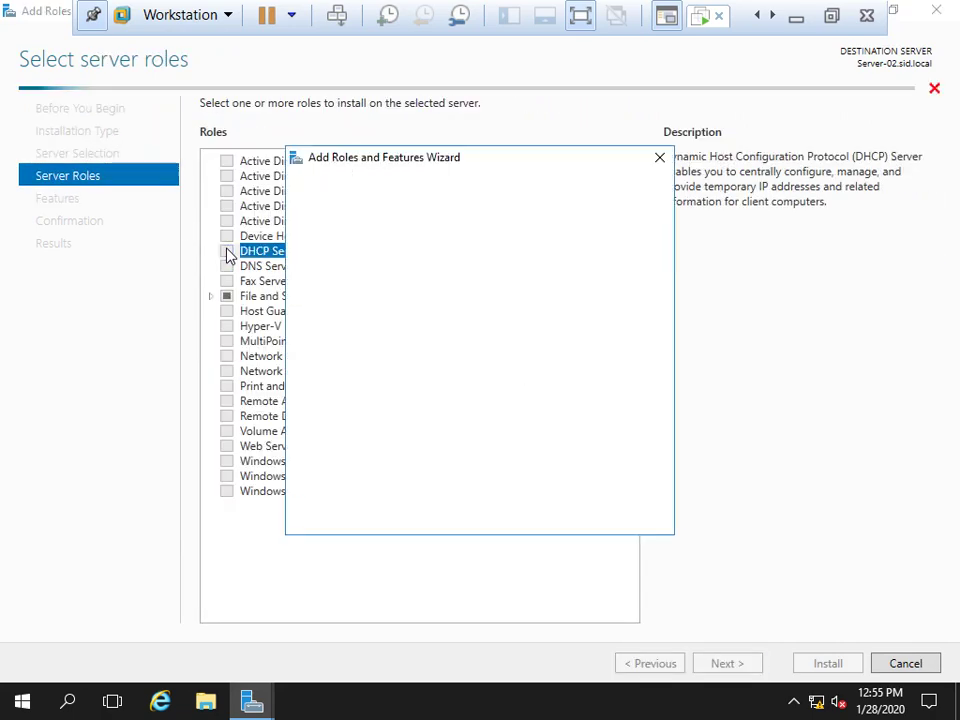
pyautogui.click(533, 500)
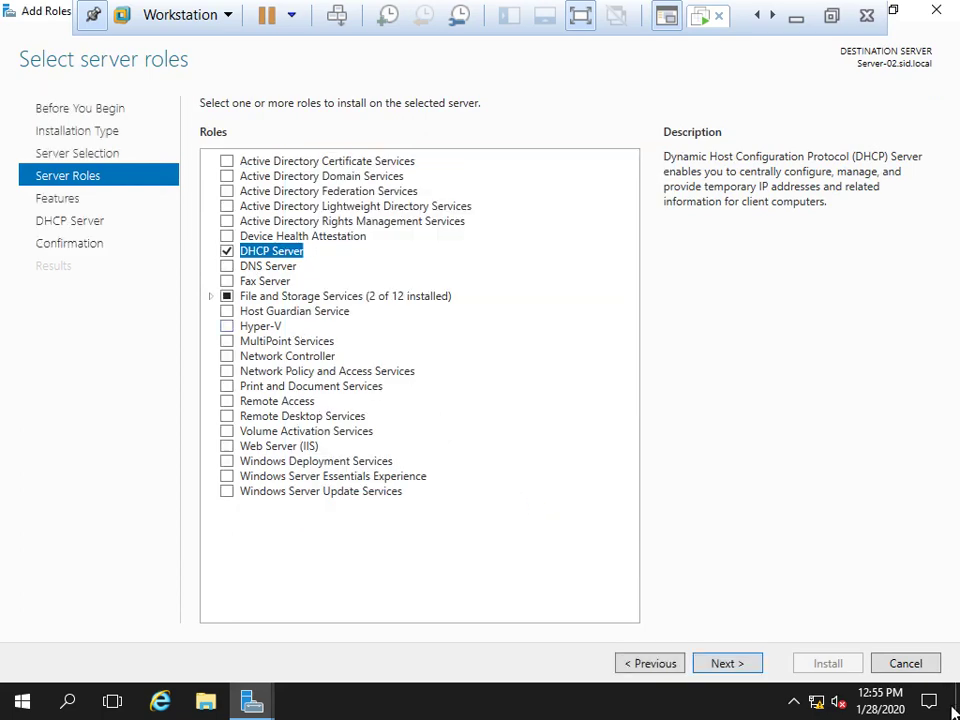
# - Accept the default features, allow automatic restart of the destination server and install the DHCP Server role
pyautogui.click(720, 663)
pyautogui.click(720, 664)
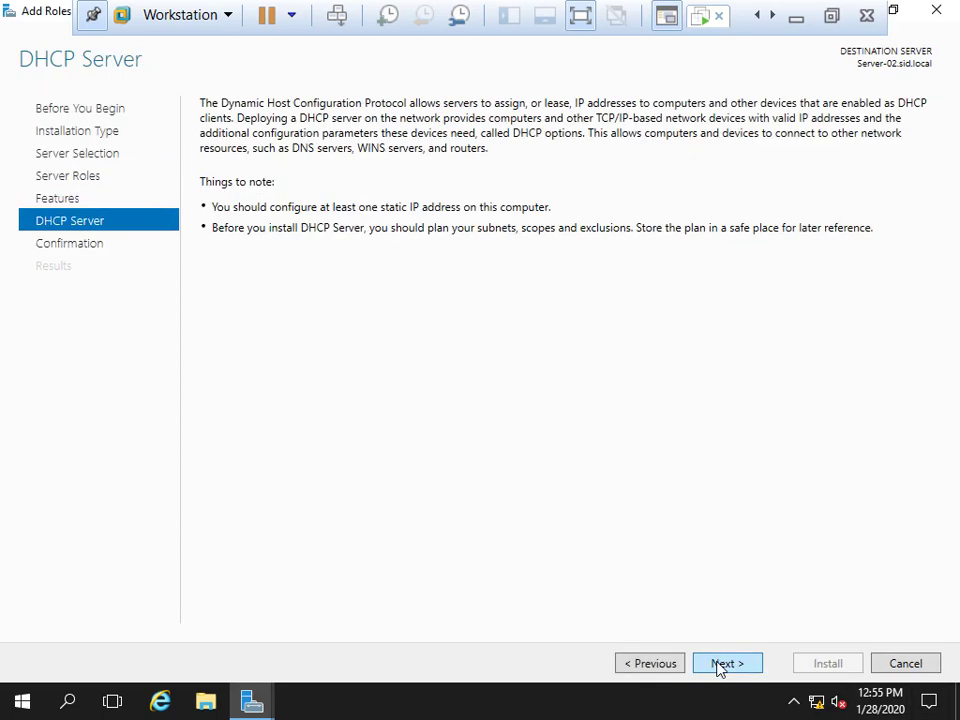
pyautogui.click(720, 664)
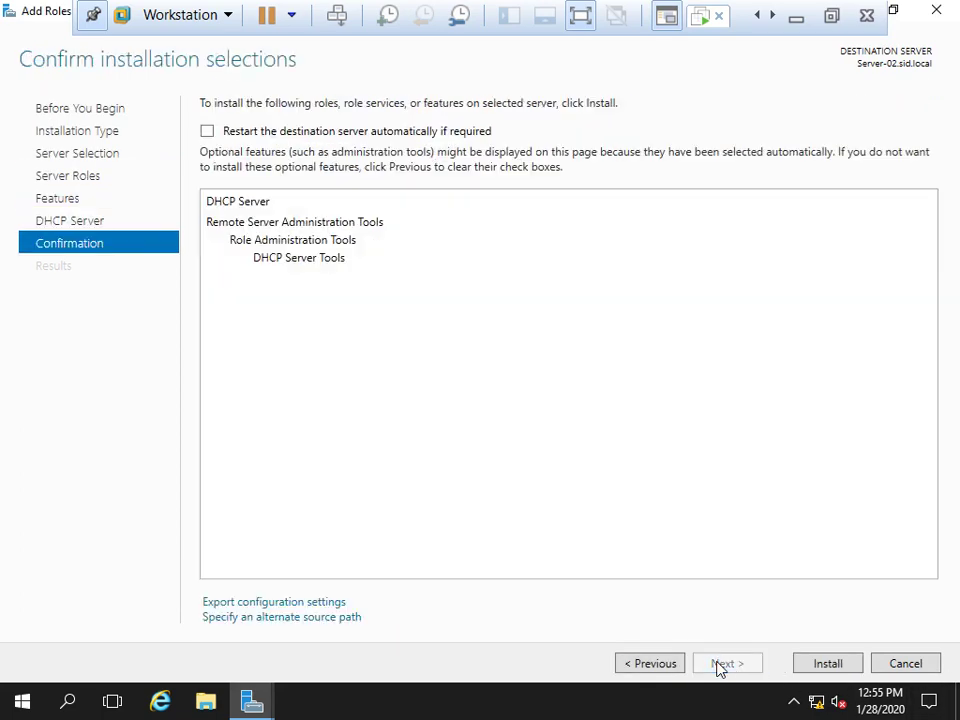
pyautogui.click(311, 133)
pyautogui.click(536, 420)
pyautogui.click(829, 665)
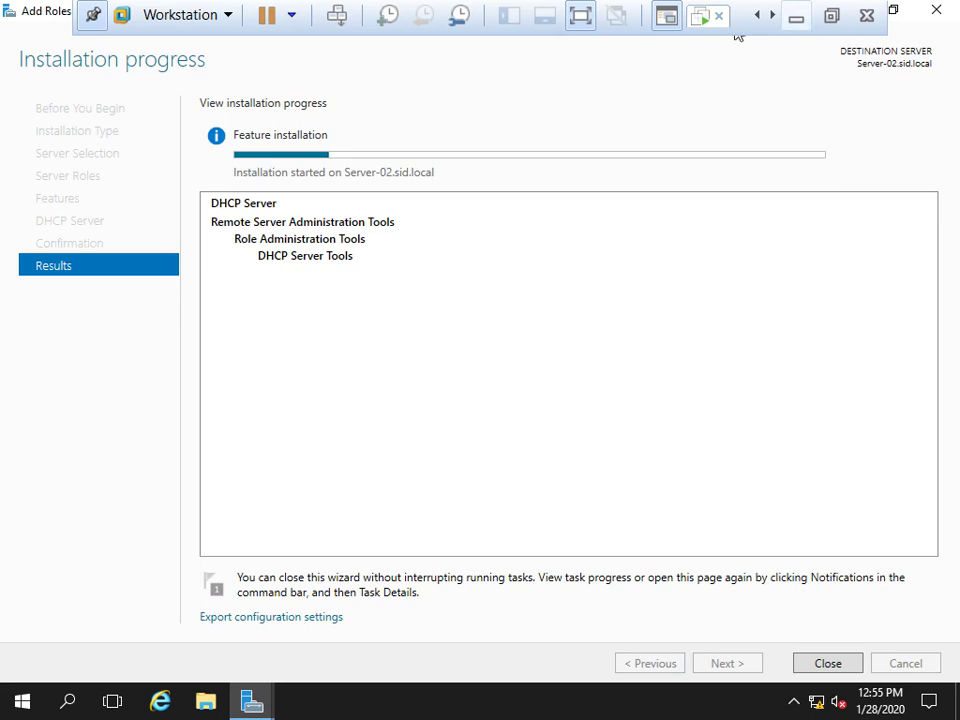
pyautogui.click(831, 15)
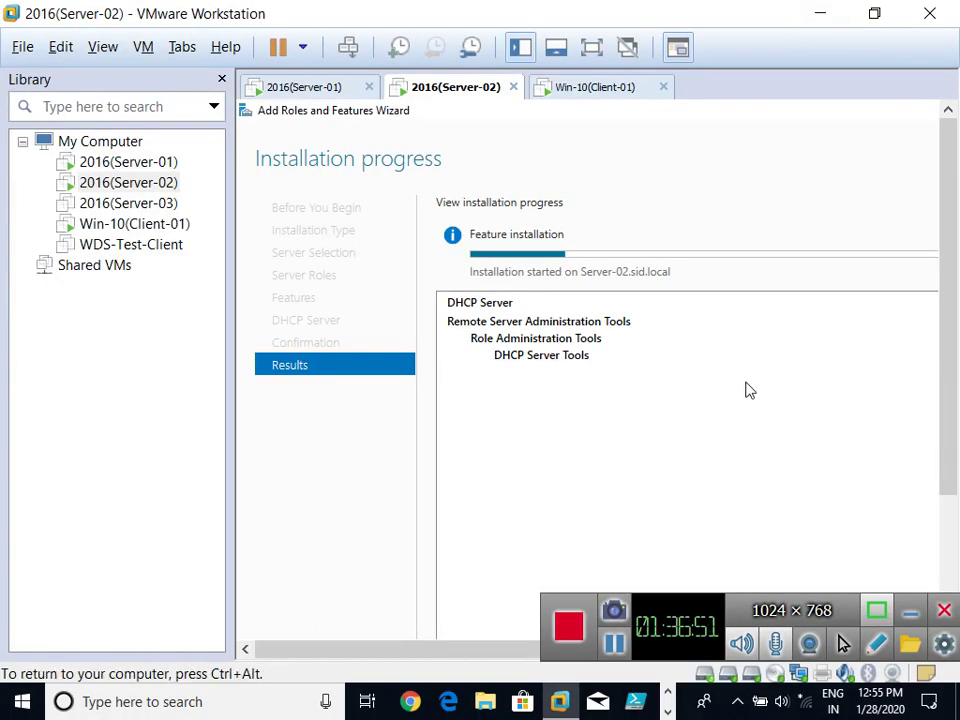
pyautogui.click(591, 47)
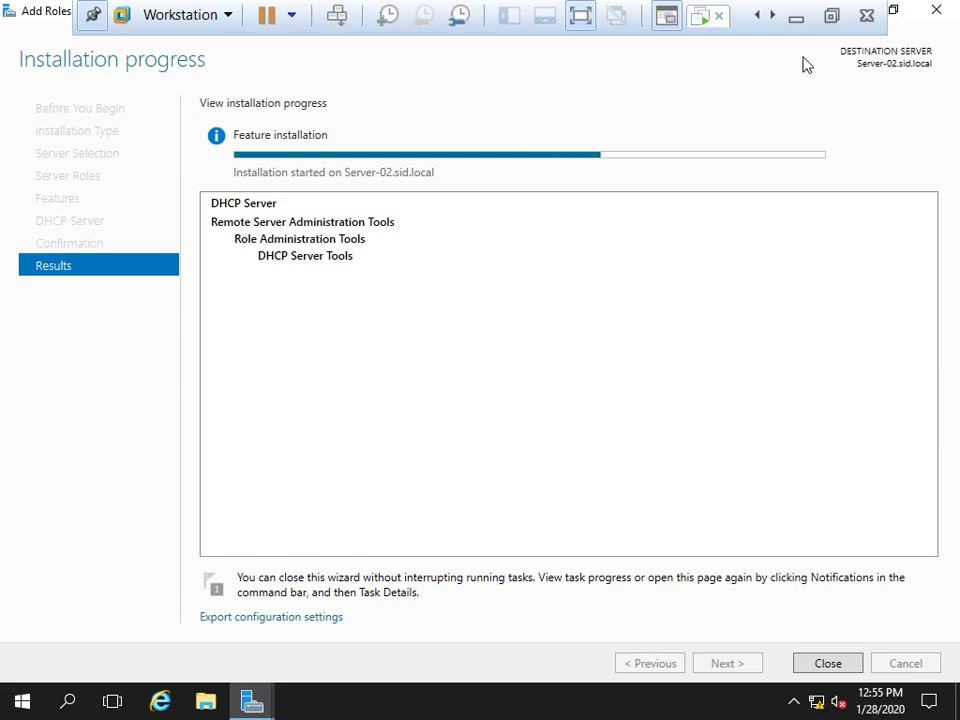
pyautogui.click(831, 15)
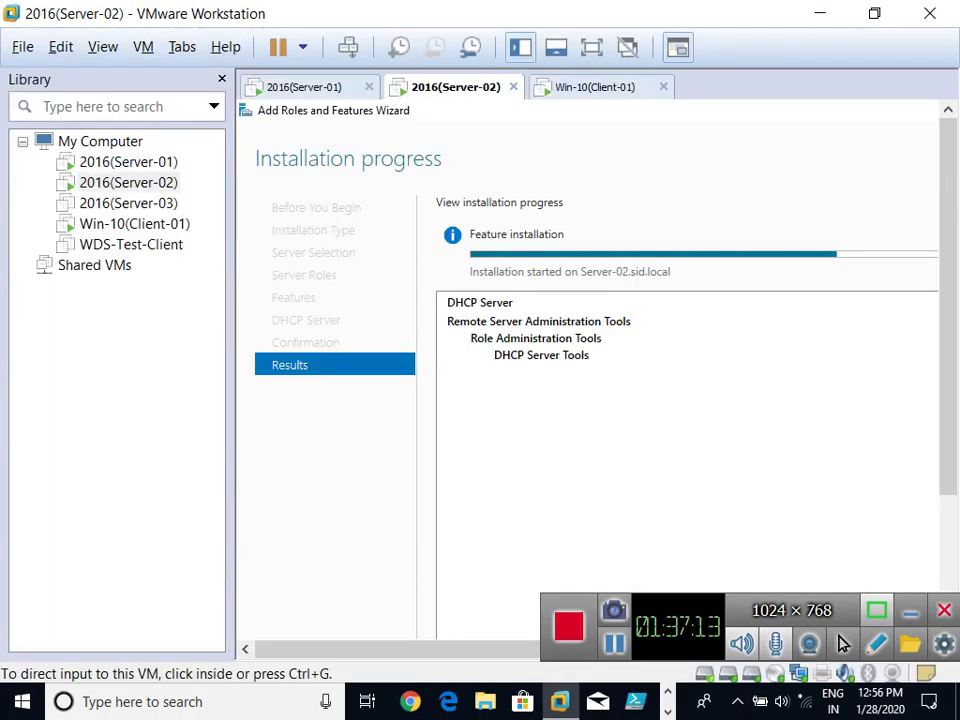
pyautogui.click(520, 47)
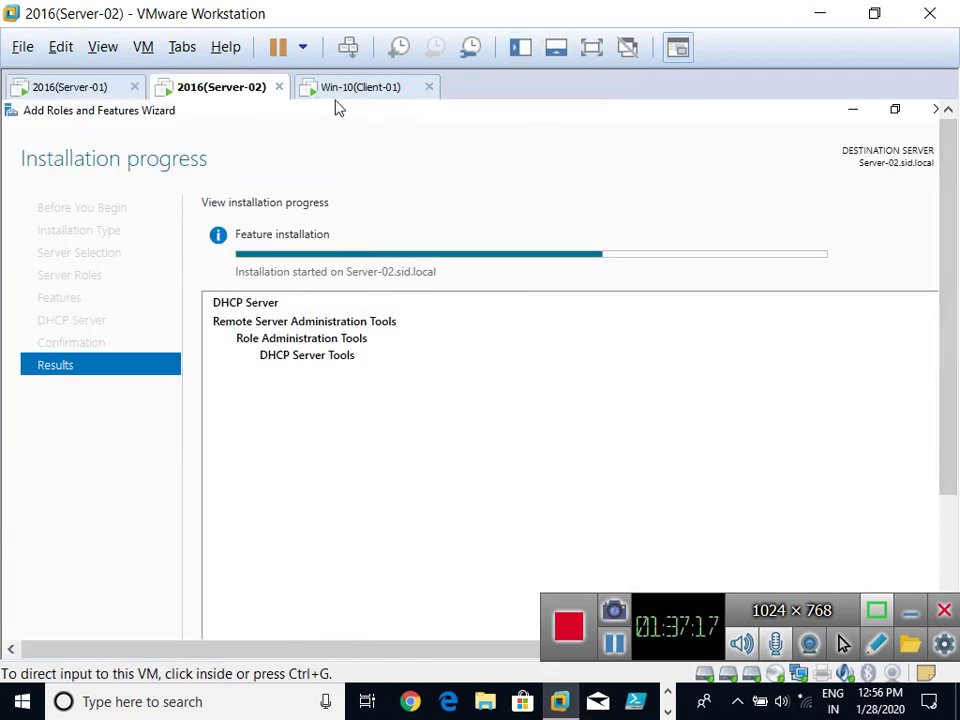
pyautogui.press('F9')
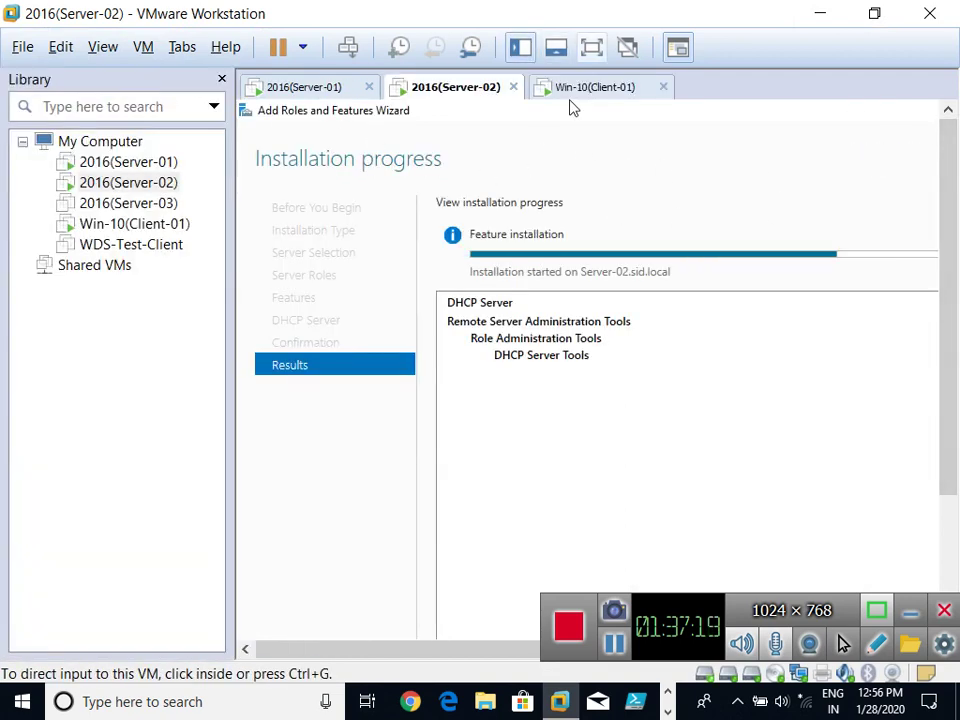
pyautogui.hotkey('ctrl', 'alt', 'Return')
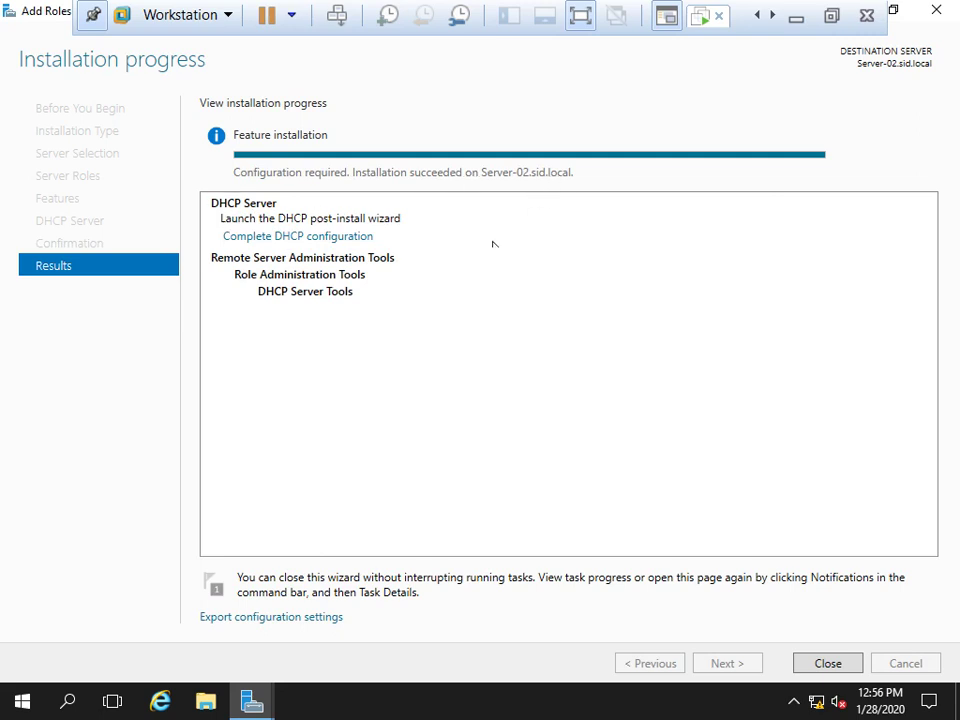
# - Complete the DHCP post-install configuration, authorizing Server-02 with the preset domain administrator credentials, and close both wizards
pyautogui.click(311, 237)
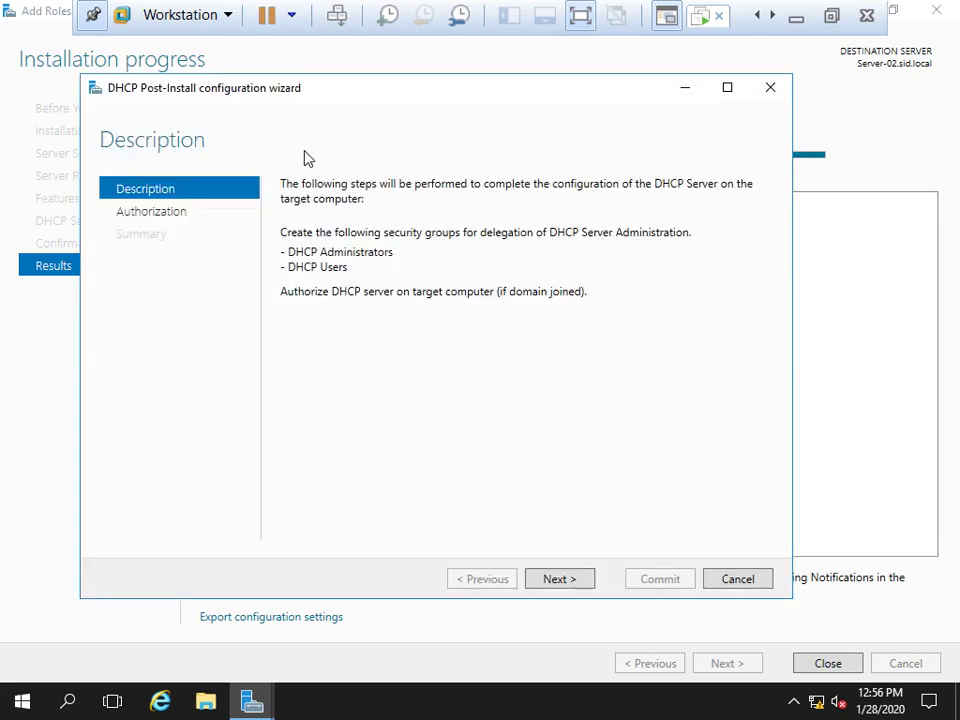
pyautogui.click(573, 582)
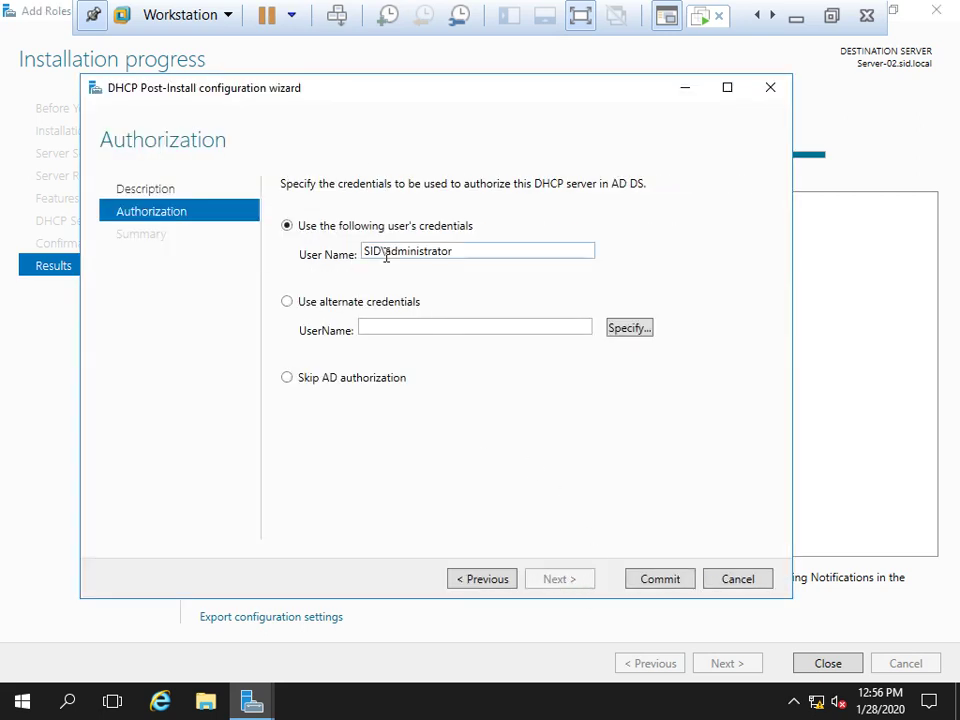
pyautogui.click(650, 582)
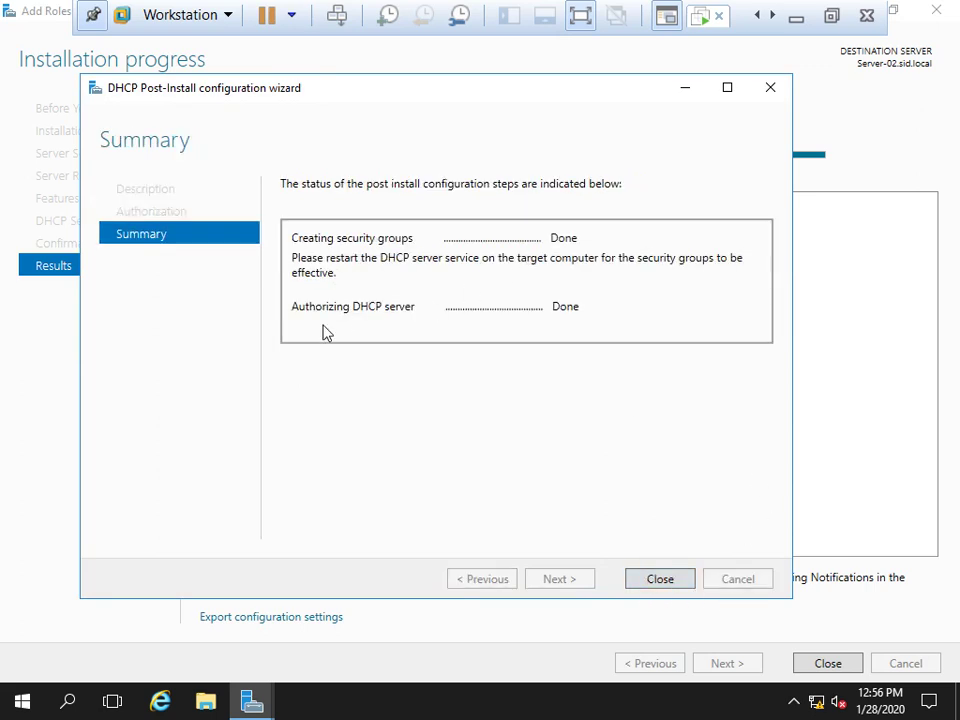
pyautogui.click(649, 581)
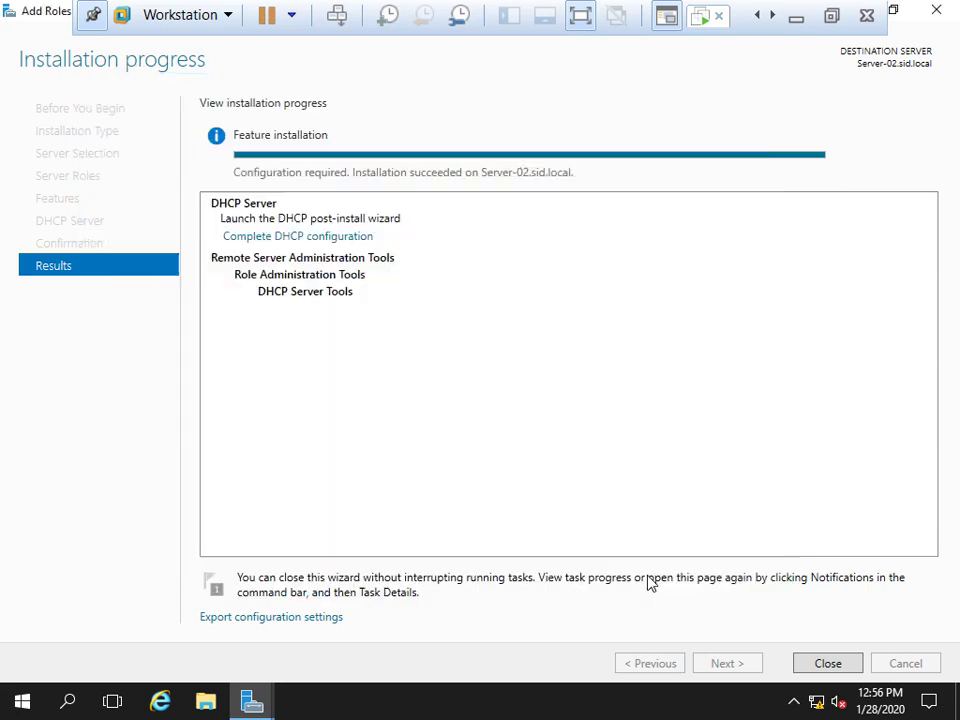
pyautogui.click(812, 666)
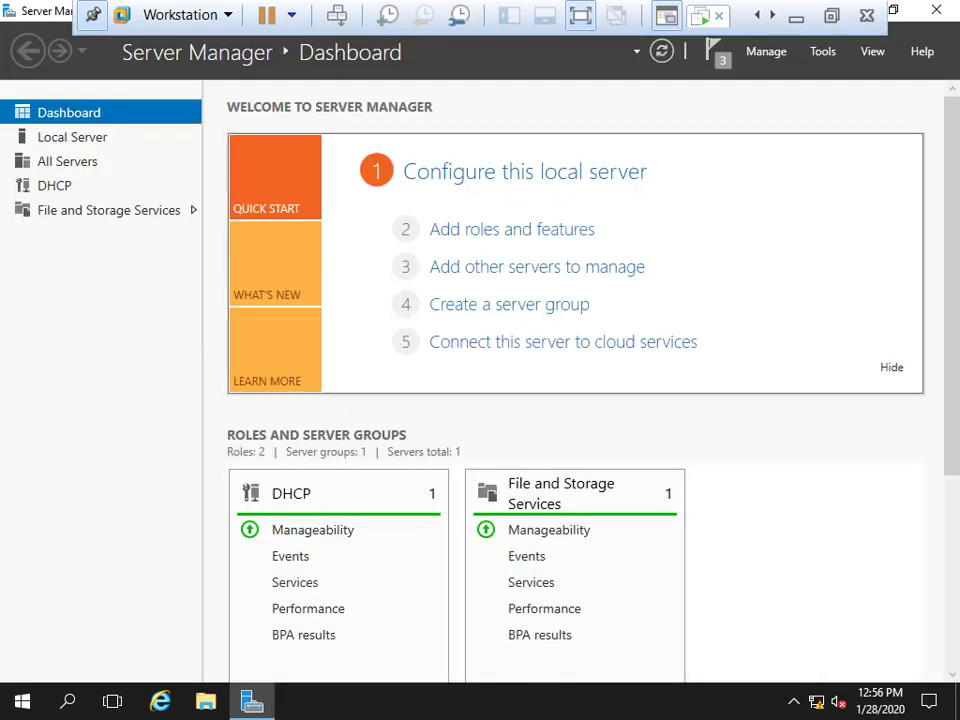
# - Close Server Manager on Server-02 and switch back to the Server-01 virtual machine
pyautogui.click(937, 11)
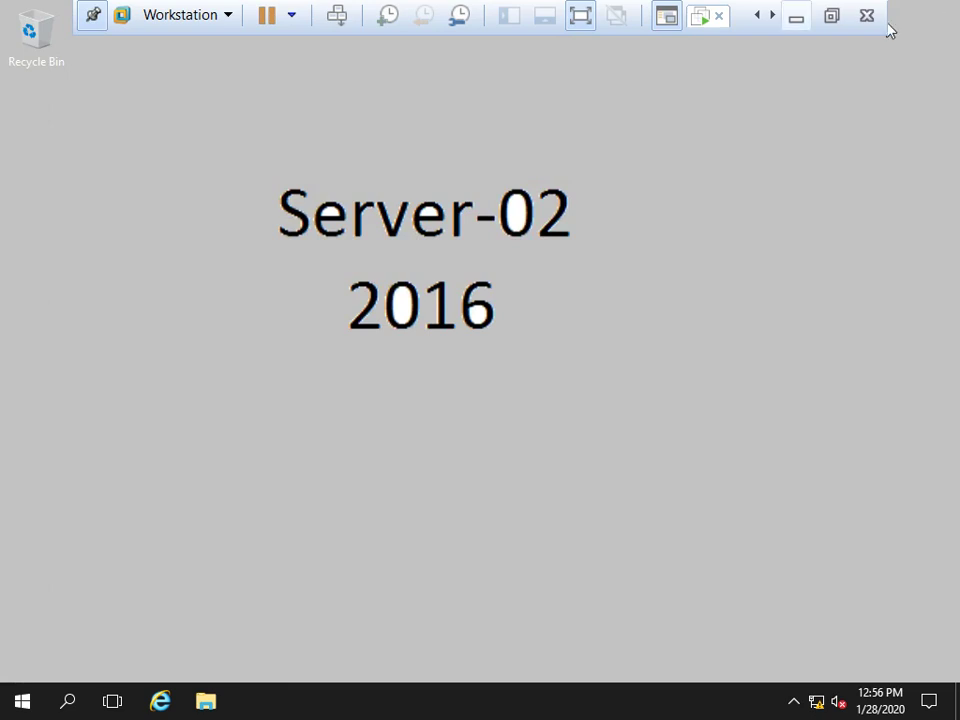
pyautogui.click(757, 15)
pyautogui.click(701, 15)
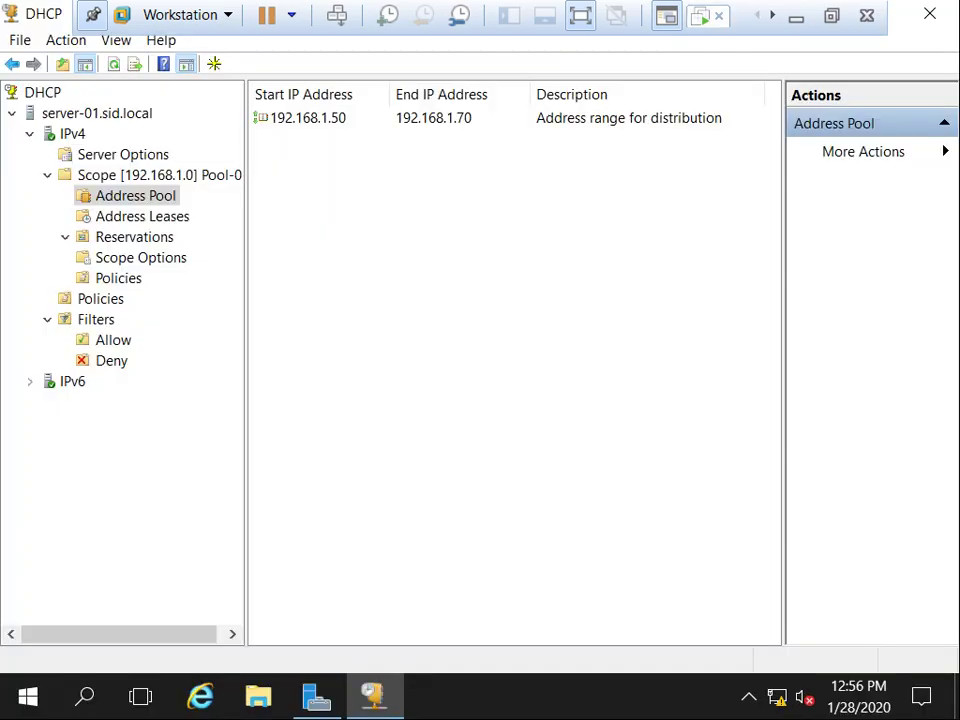
# - Close and reopen the DHCP console on Server-01, close Server Manager and maximize the console
pyautogui.click(929, 14)
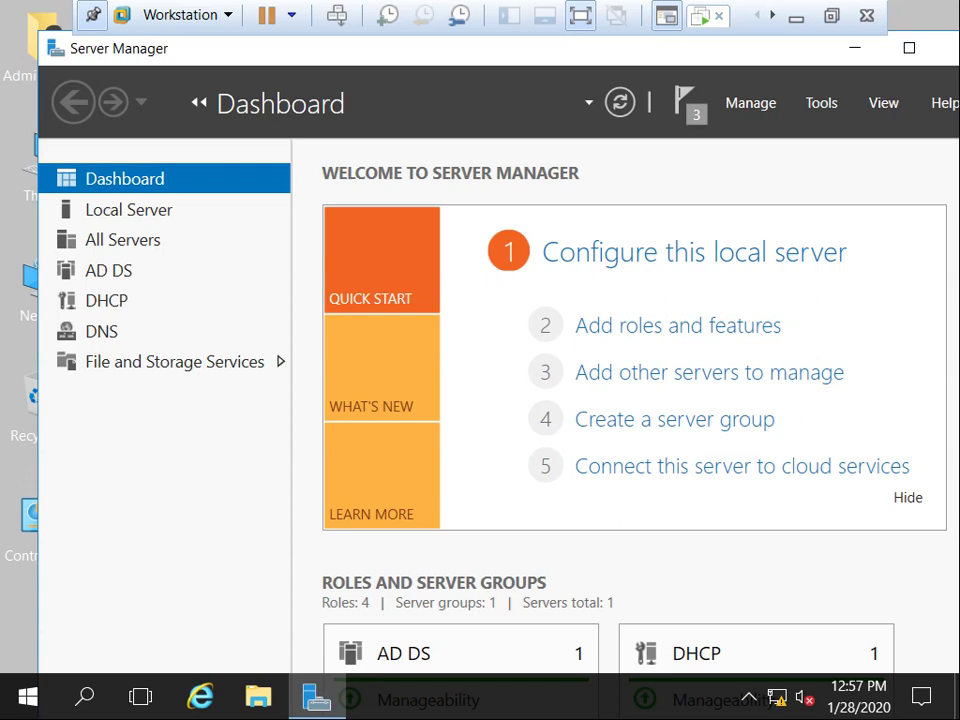
pyautogui.click(820, 102)
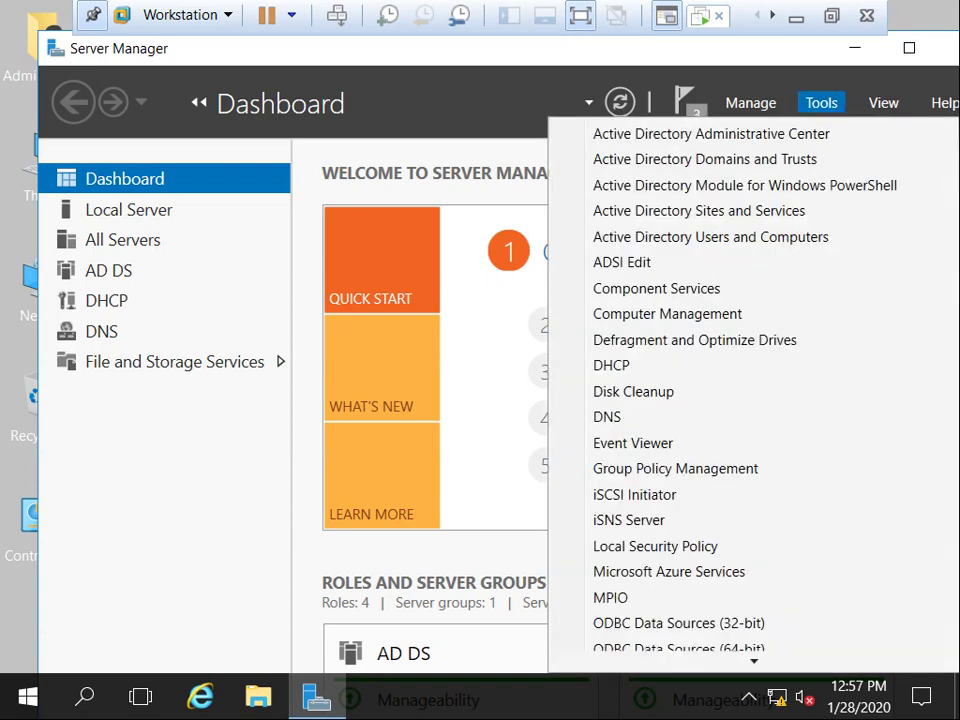
pyautogui.click(611, 365)
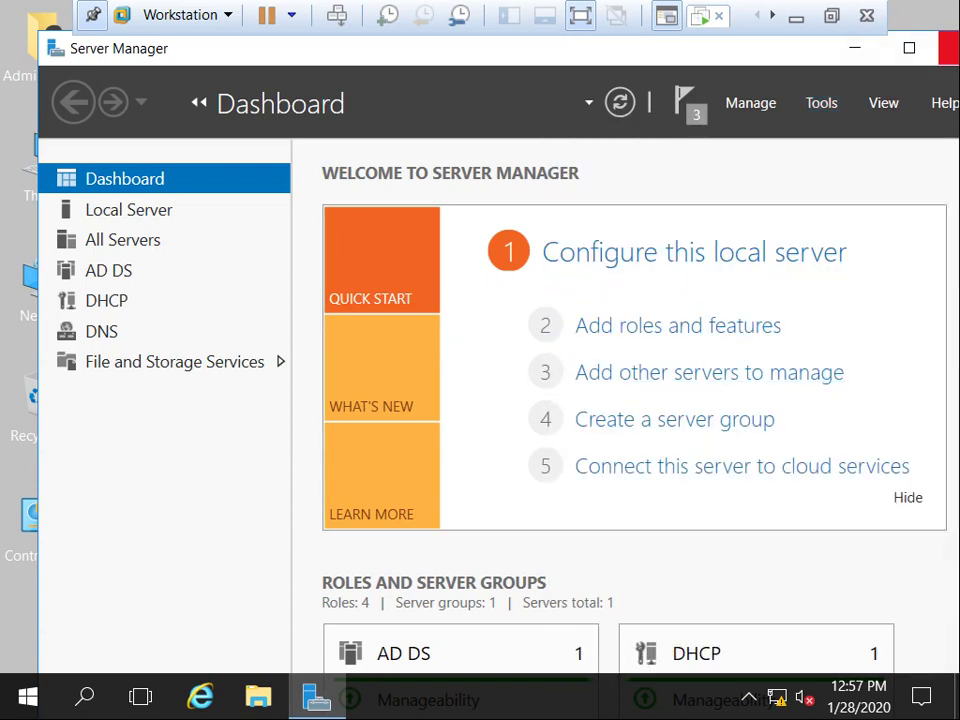
pyautogui.click(948, 48)
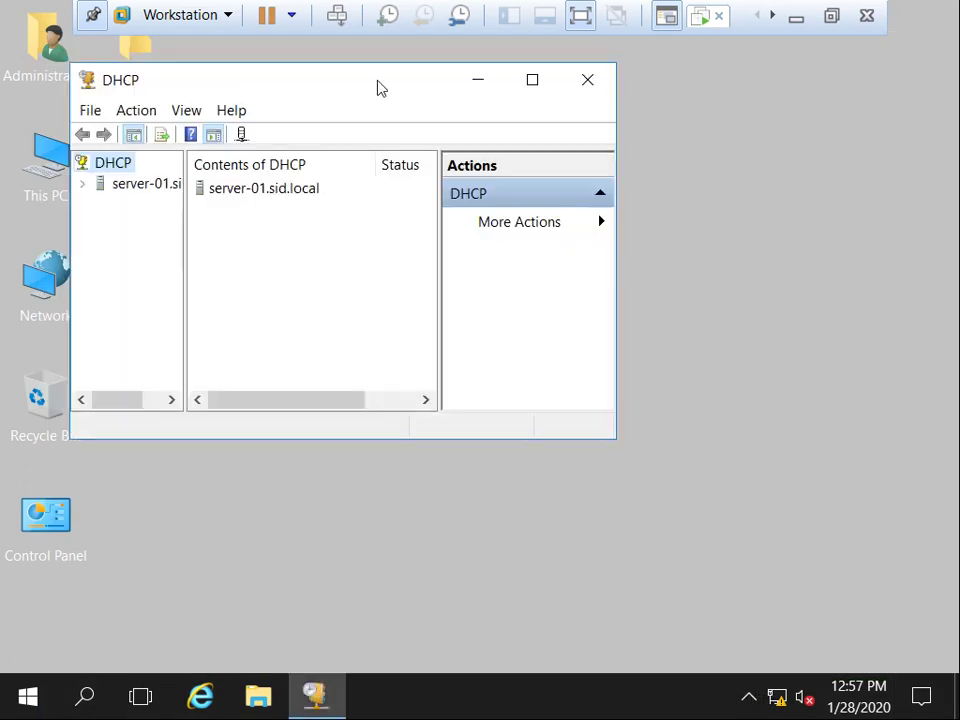
pyautogui.moveTo(377, 88); pyautogui.dragTo(547, 90)
pyautogui.moveTo(354, 280); pyautogui.dragTo(420, 280)
pyautogui.press('super+Up')
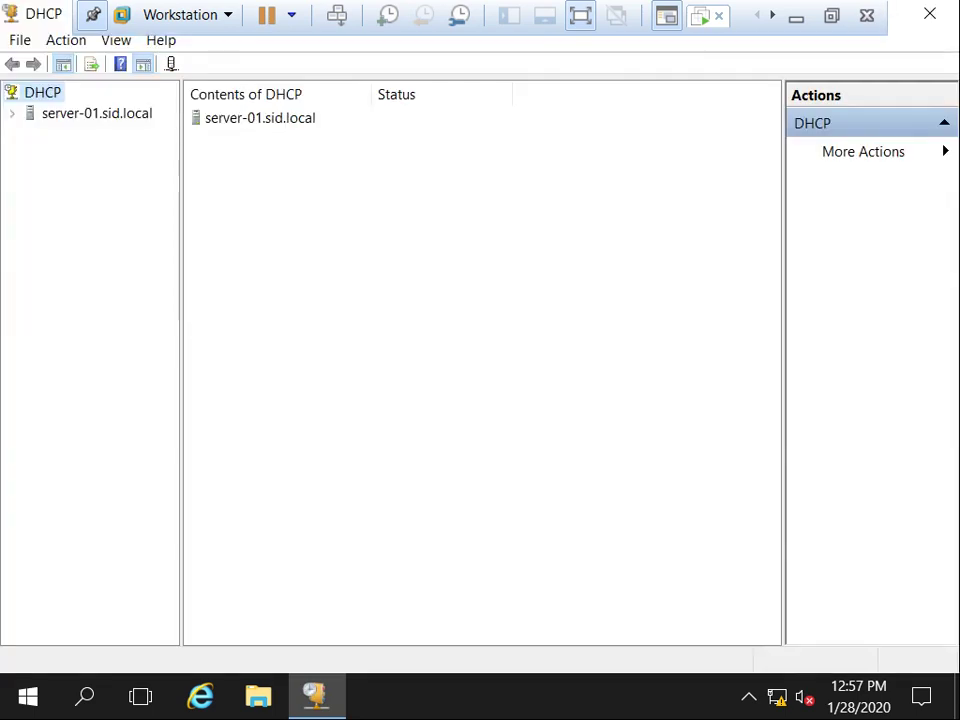
# - Expand server-01.sid.local, its IPv4 node and the 192.168.1.0 scope, widening the console tree
pyautogui.click(12, 113)
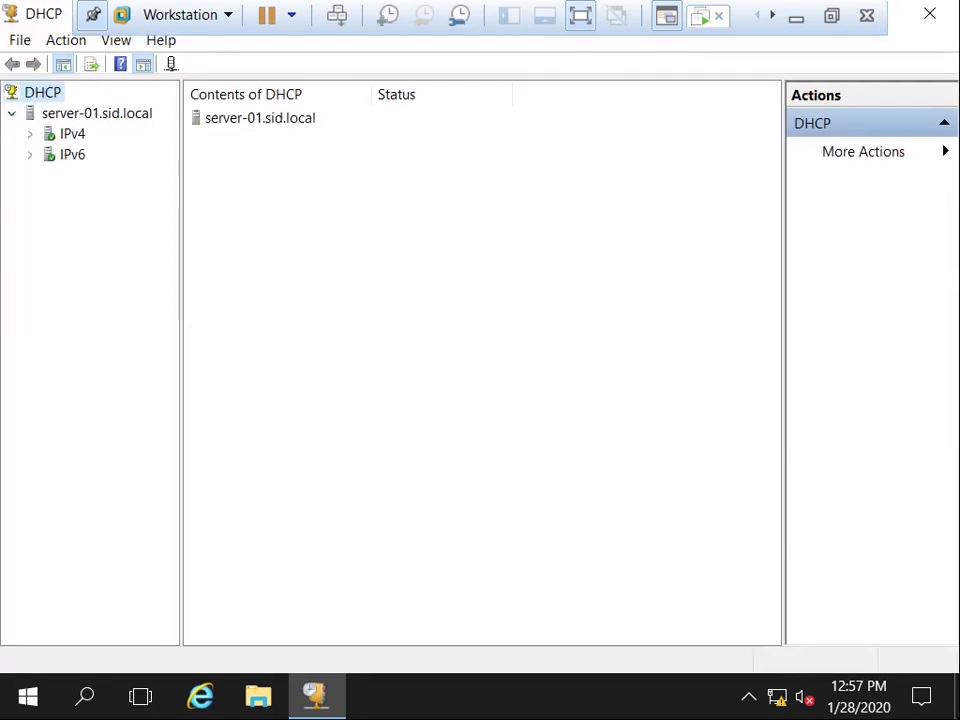
pyautogui.click(30, 134)
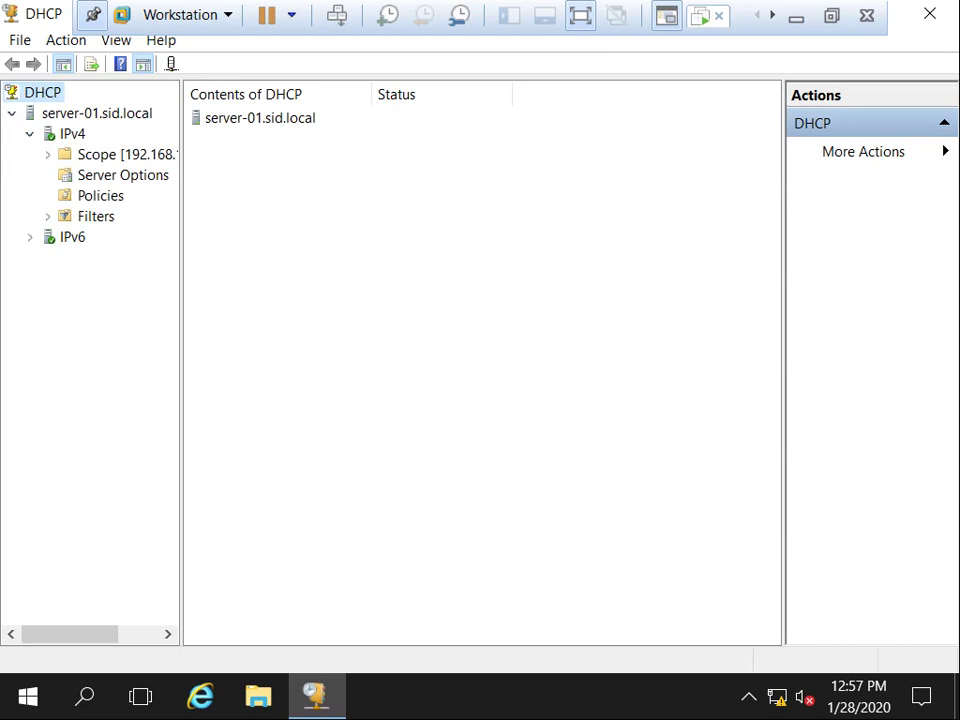
pyautogui.moveTo(181, 154); pyautogui.dragTo(219, 154)
pyautogui.rightClick(120, 154)
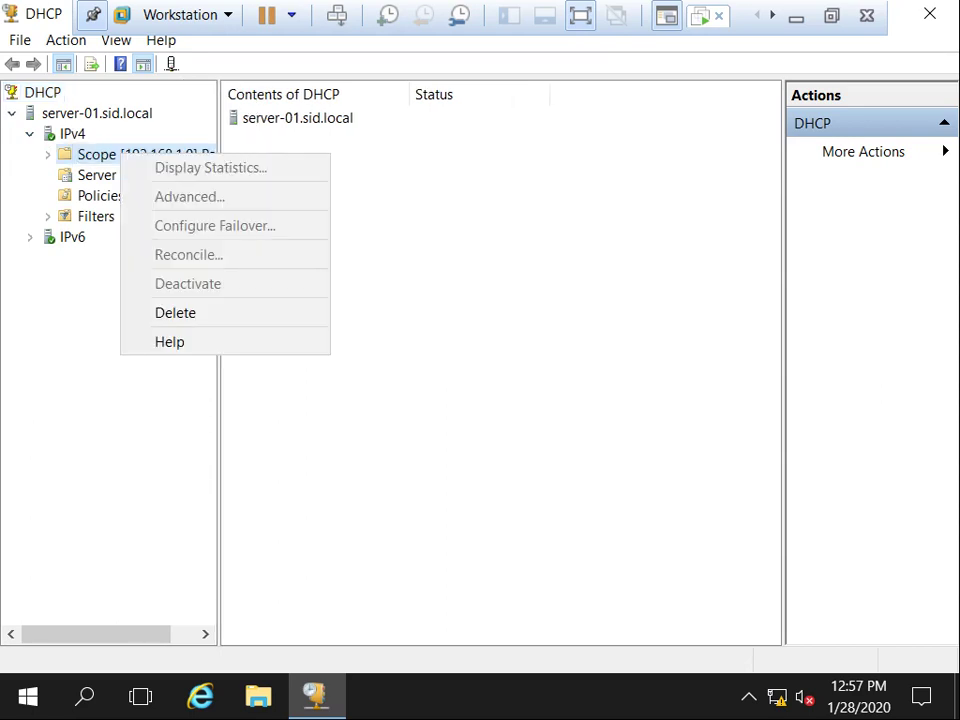
pyautogui.click(47, 154)
pyautogui.rightClick(137, 154)
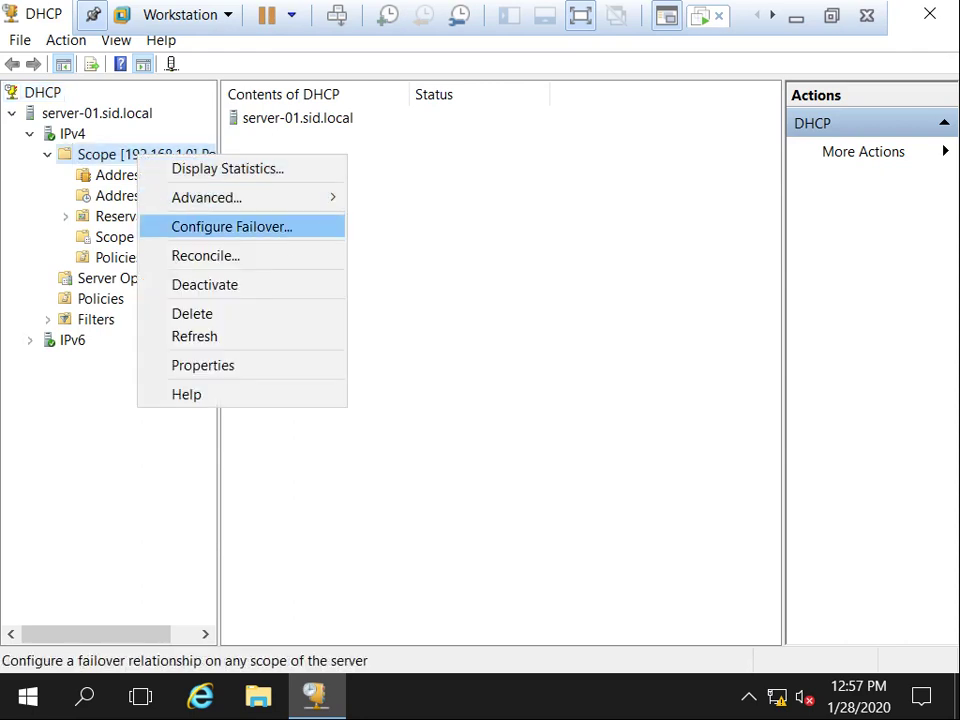
pyautogui.click(231, 226)
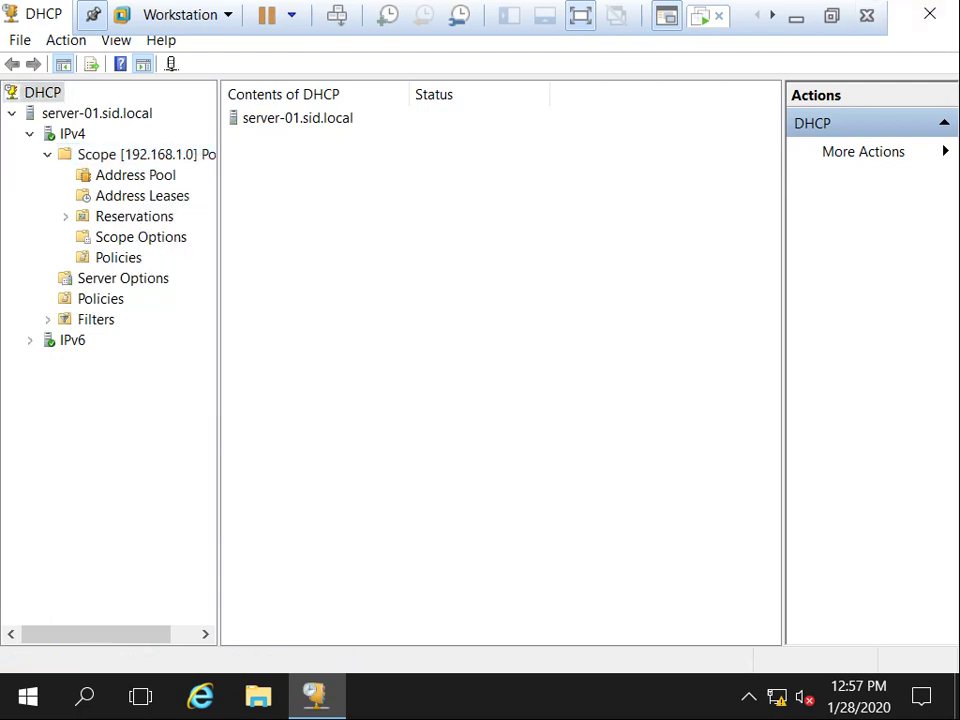
pyautogui.rightClick(60, 10)
pyautogui.click(122, 86)
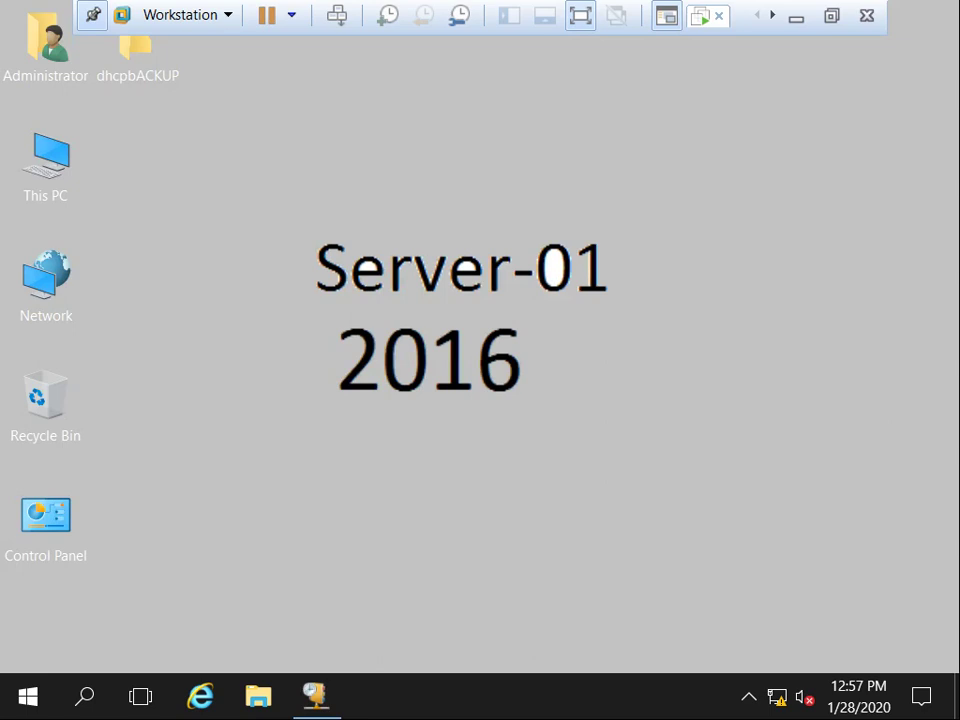
pyautogui.click(316, 696)
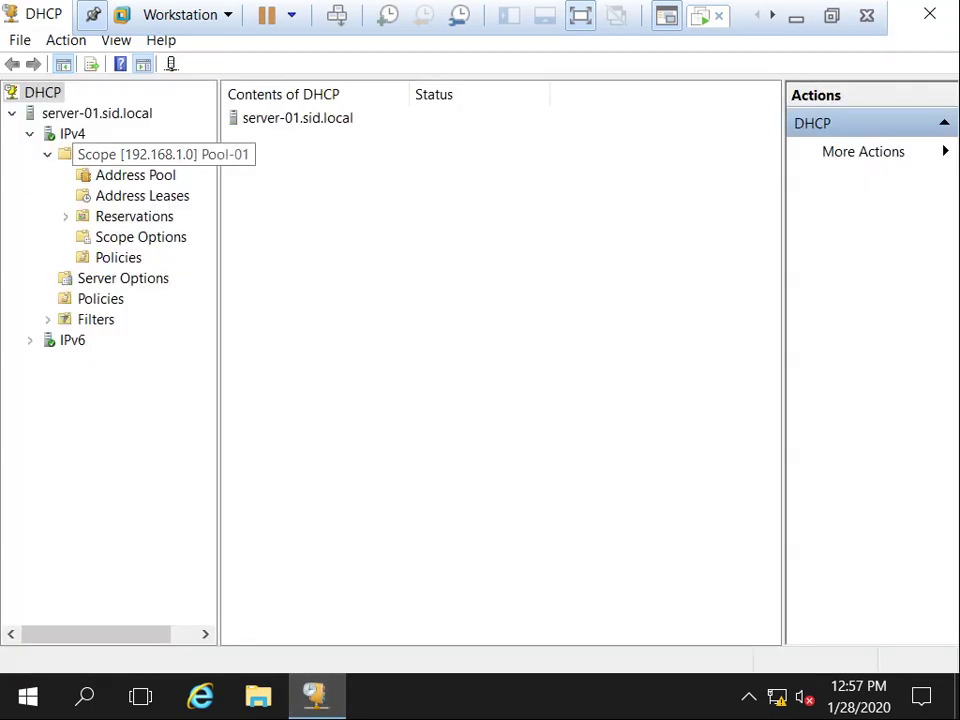
# - Start Configure Failover for the 192.168.1.0 scope and continue with all available scopes selected
pyautogui.rightClick(146, 156)
pyautogui.press('Down')
pyautogui.press('Down')
pyautogui.press('Down')
pyautogui.press('Up')
pyautogui.press('Up')
pyautogui.press('Down')
pyautogui.press('Down')
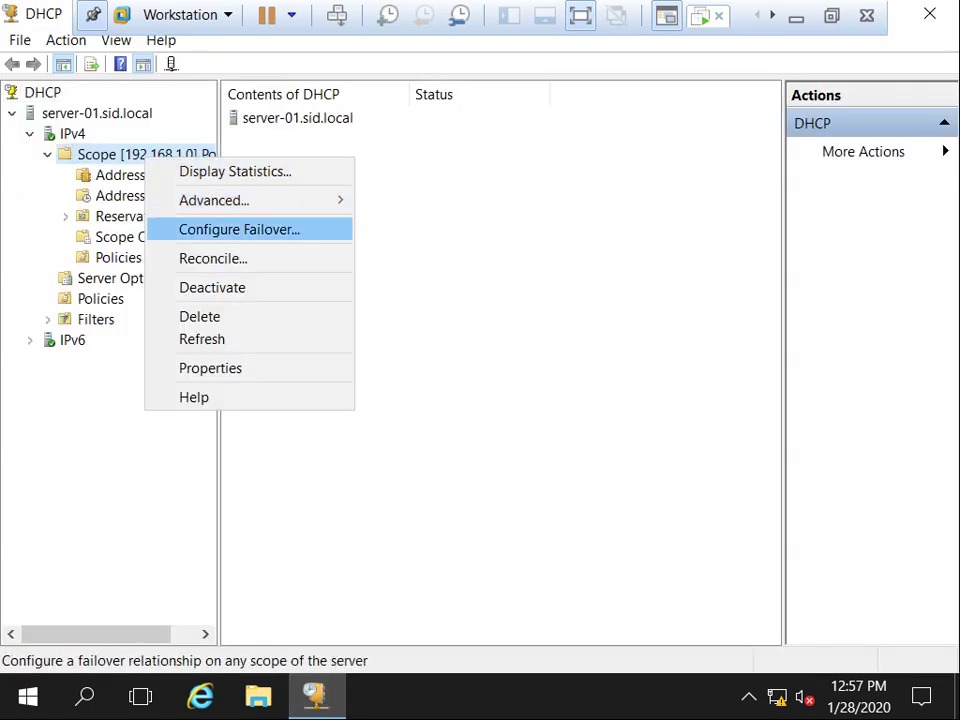
pyautogui.press('Return')
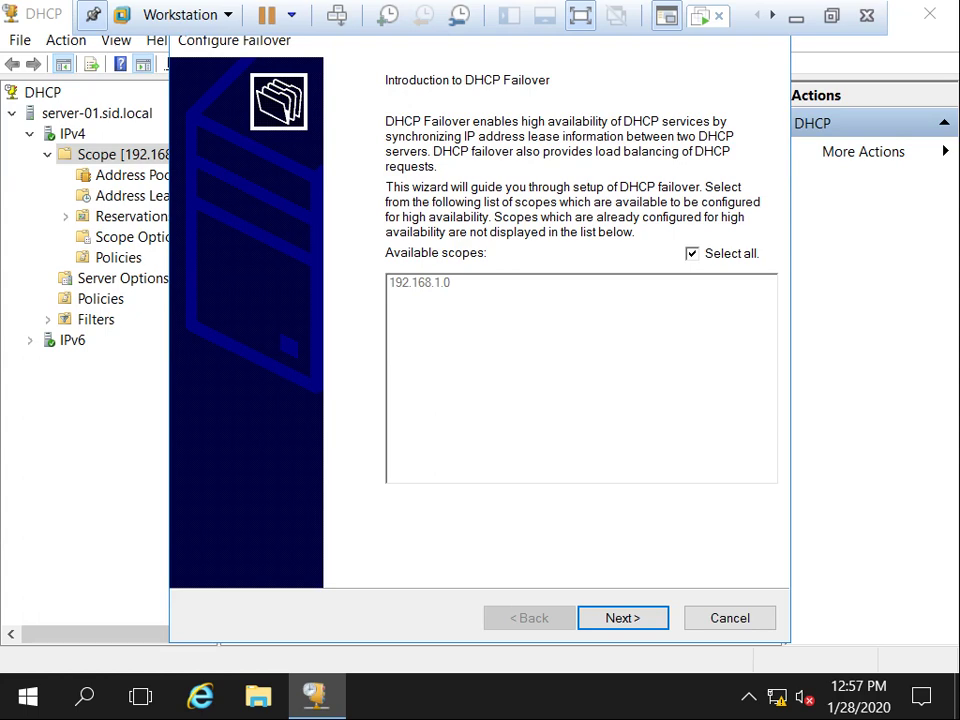
pyautogui.press('space')
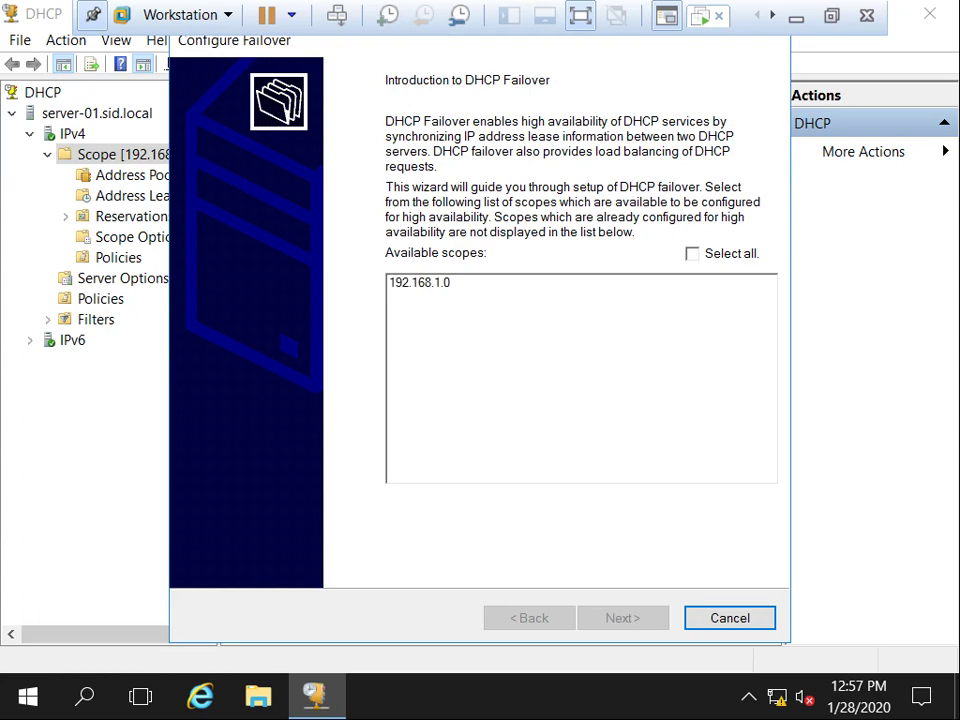
pyautogui.press('space')
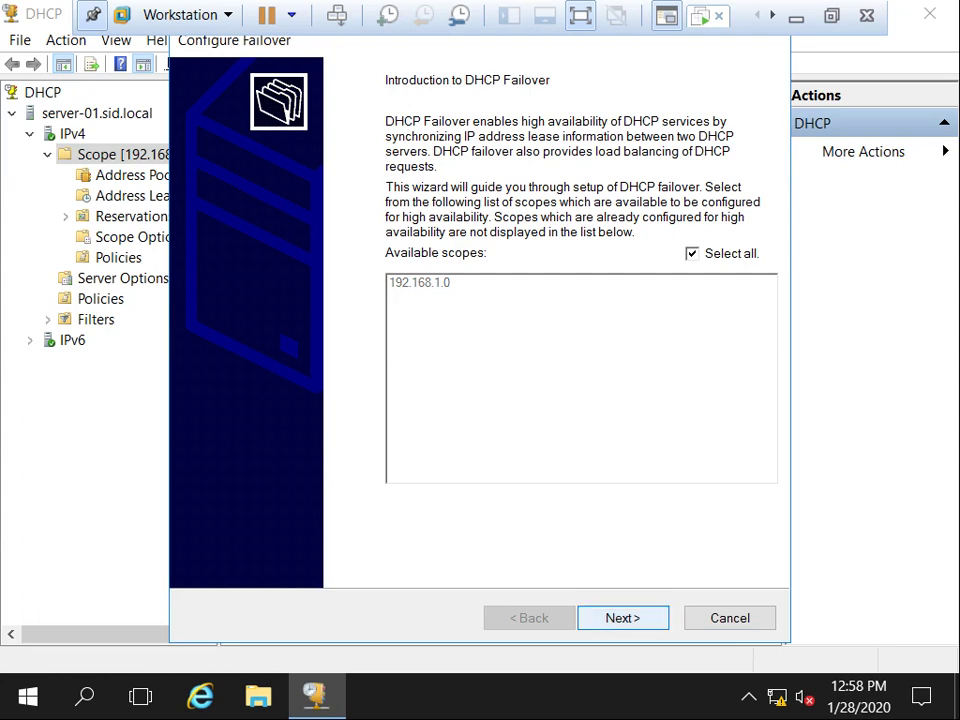
pyautogui.press('Return')
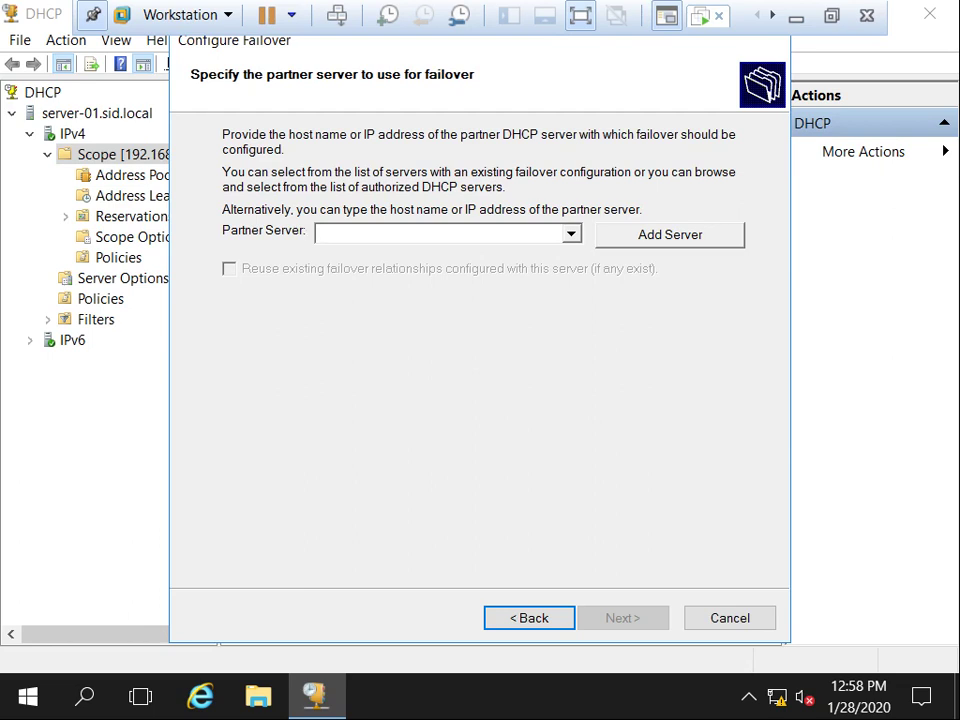
# - Add the authorized DHCP server server-02.sid.local as the failover partner and continue to the relationship settings
pyautogui.hotkey('alt', 'a')
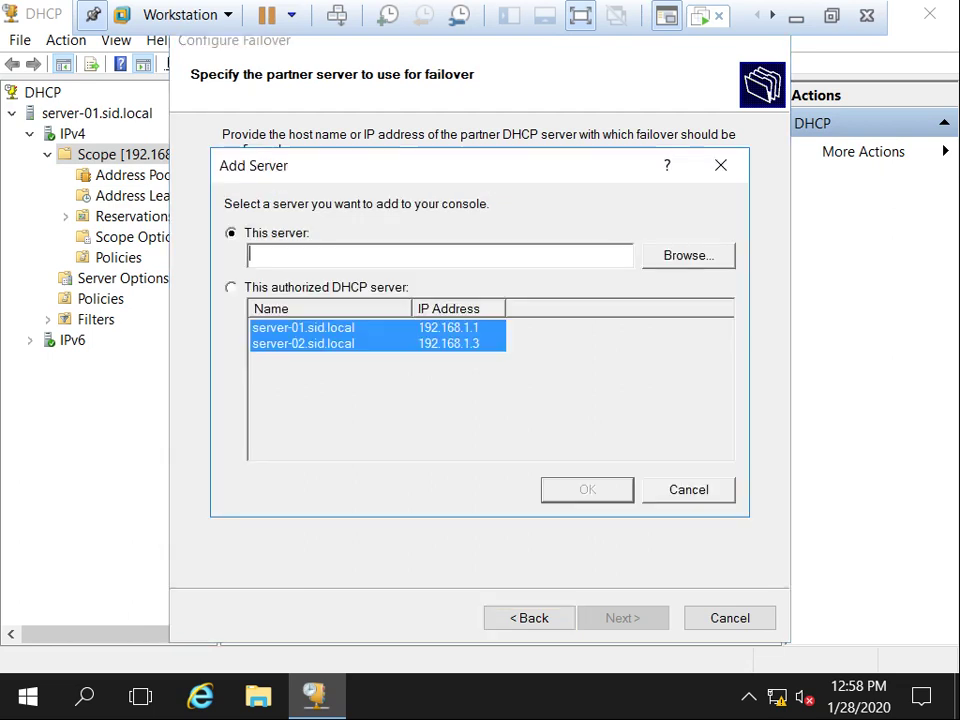
pyautogui.click(231, 287)
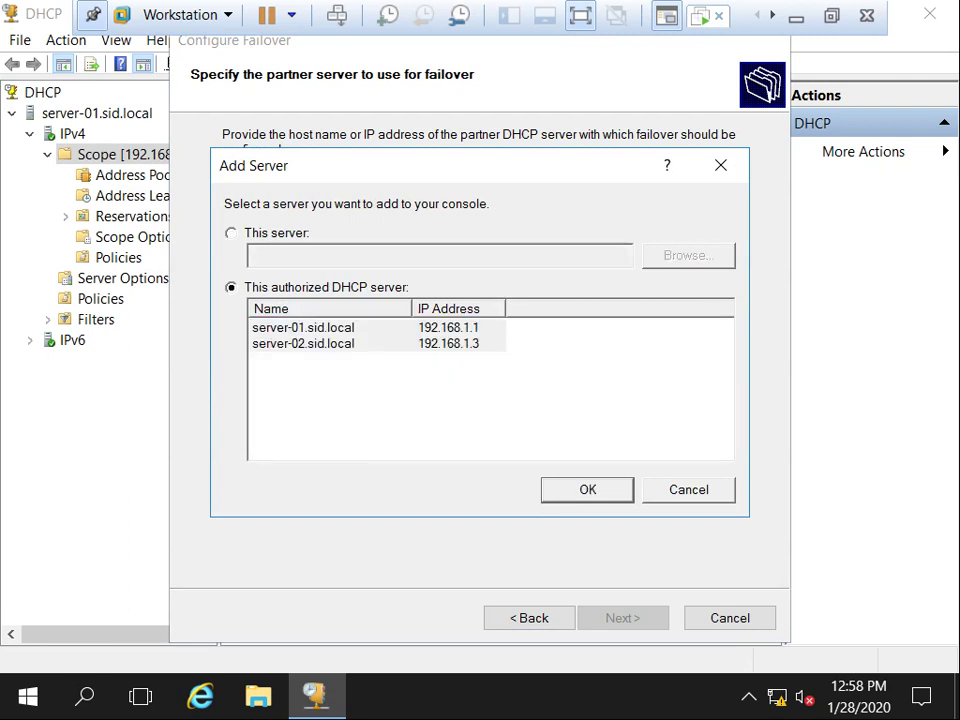
pyautogui.click(330, 343)
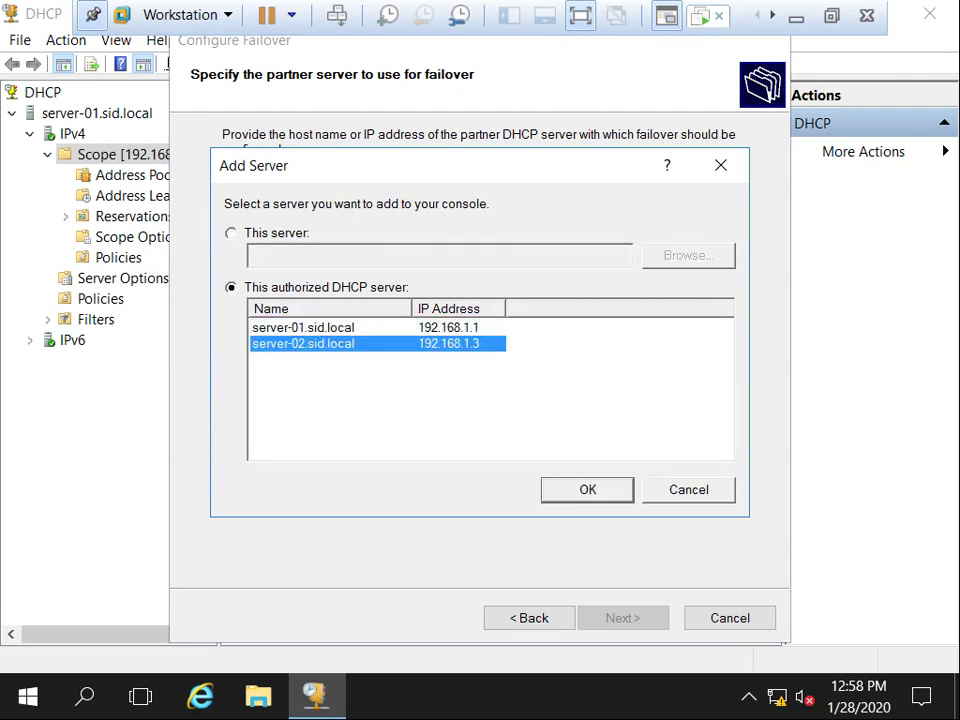
pyautogui.press('Return')
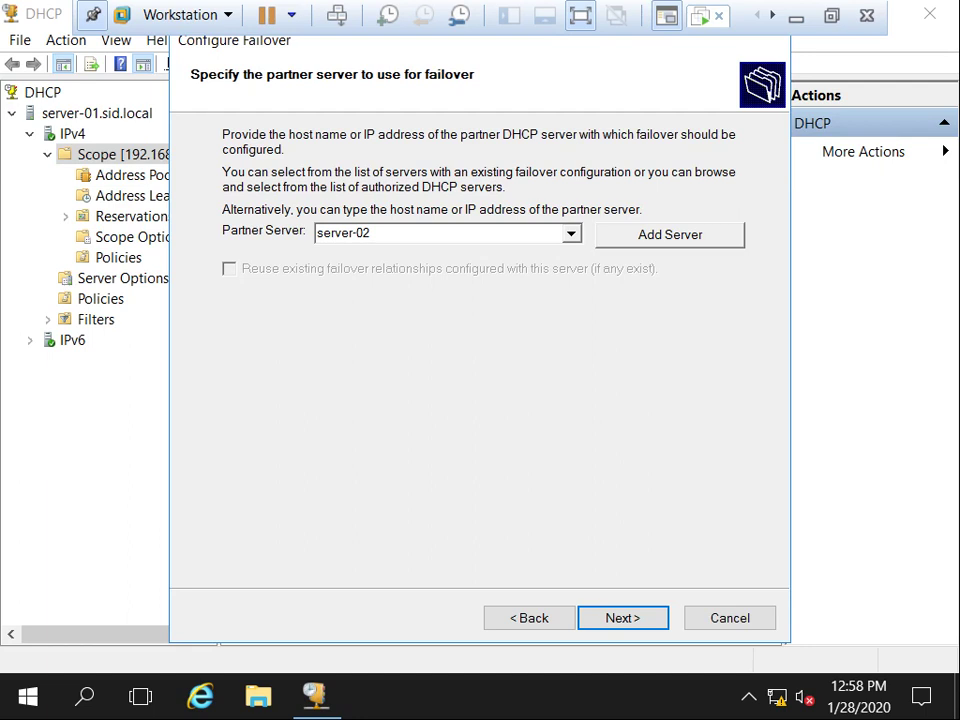
pyautogui.press('Return')
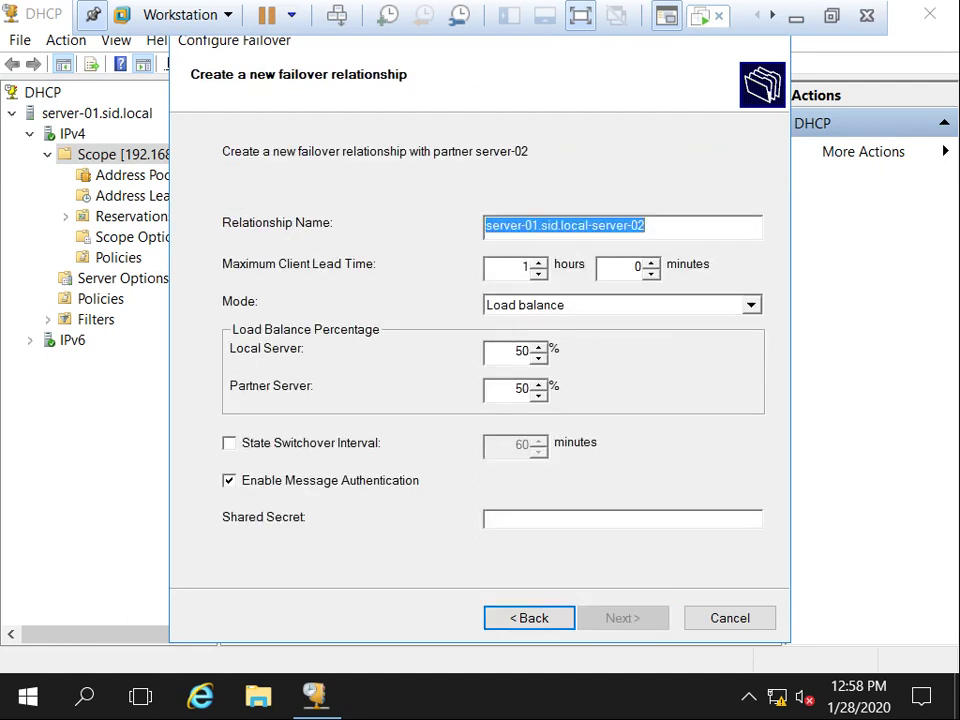
# - Set the failover mode to Hot standby, disable message authentication and continue to the summary
pyautogui.click(549, 225)
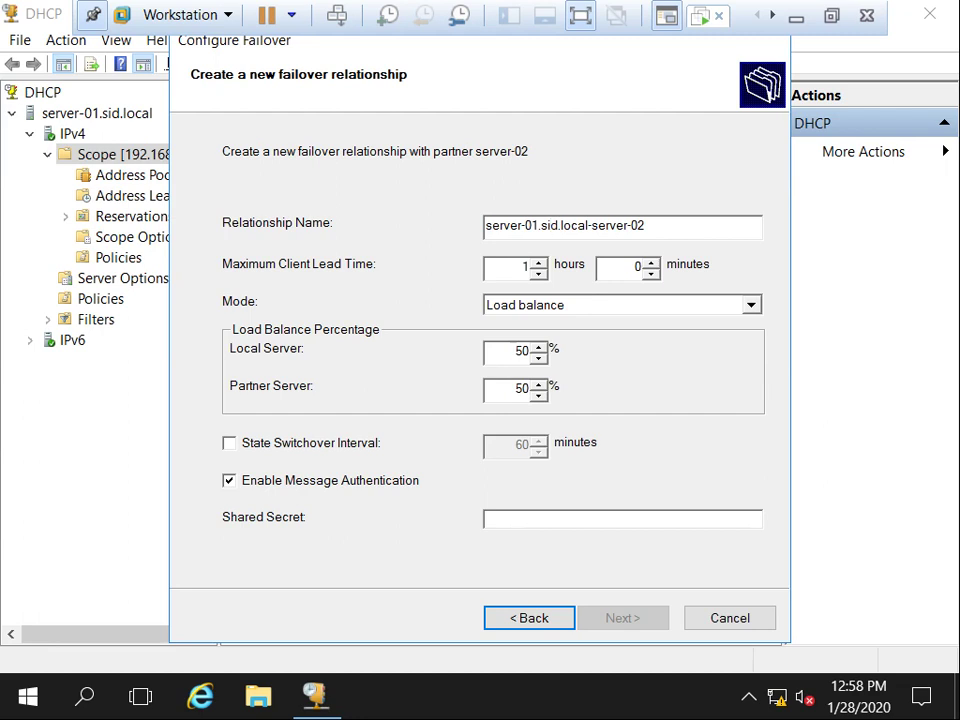
pyautogui.click(645, 226)
pyautogui.click(750, 305)
pyautogui.click(520, 340)
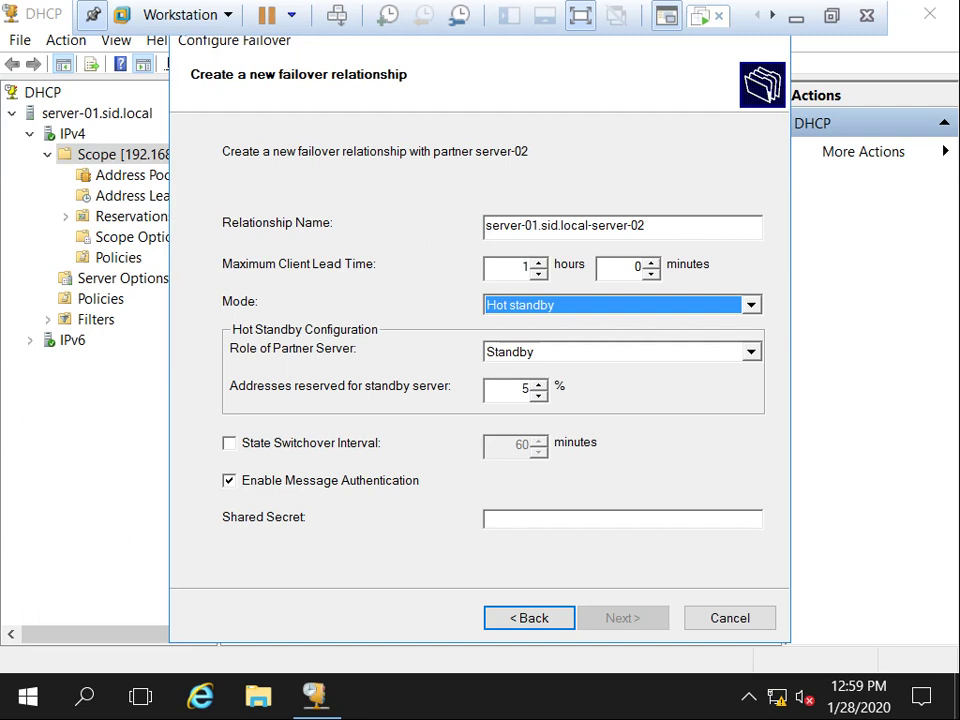
pyautogui.click(229, 480)
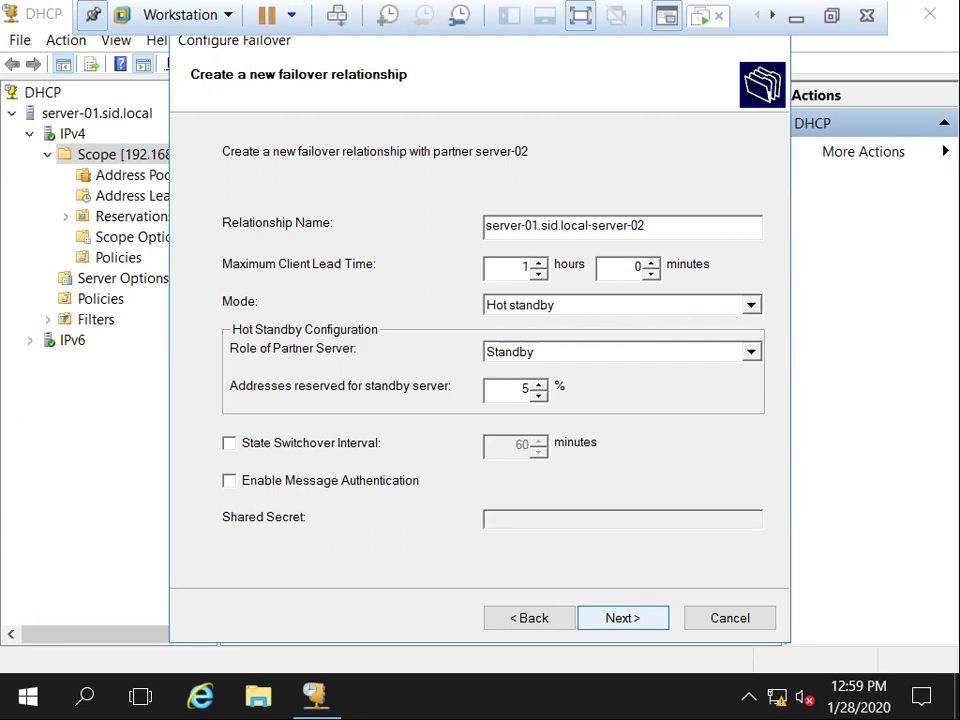
pyautogui.click(622, 618)
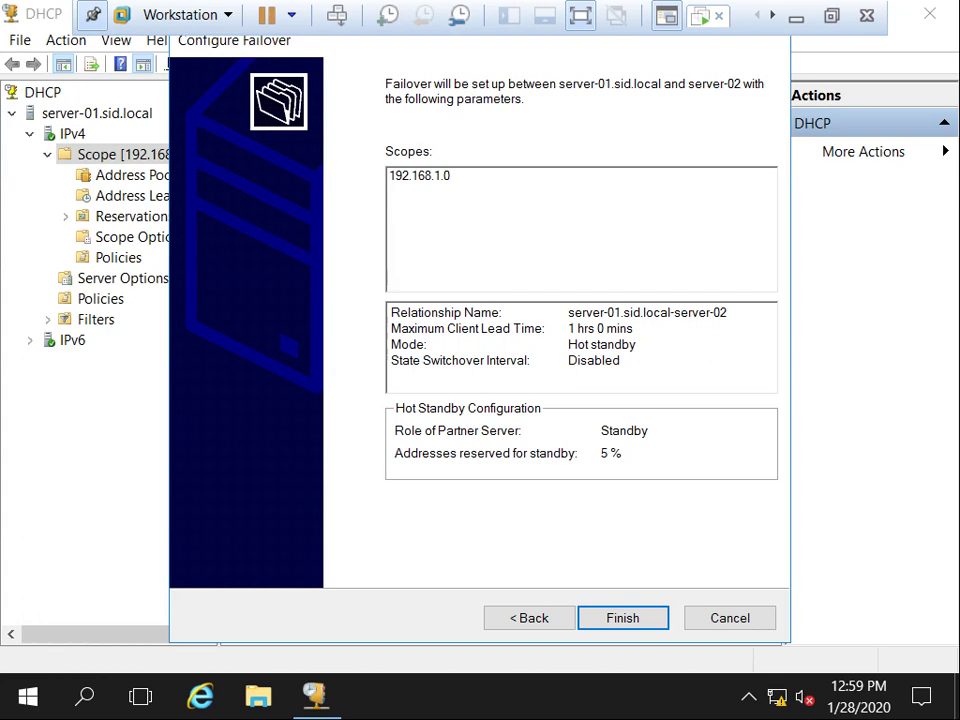
# - Return to the relationship settings, set the maximum client lead time to 0 hours 1 minute and complete the failover setup
pyautogui.click(529, 618)
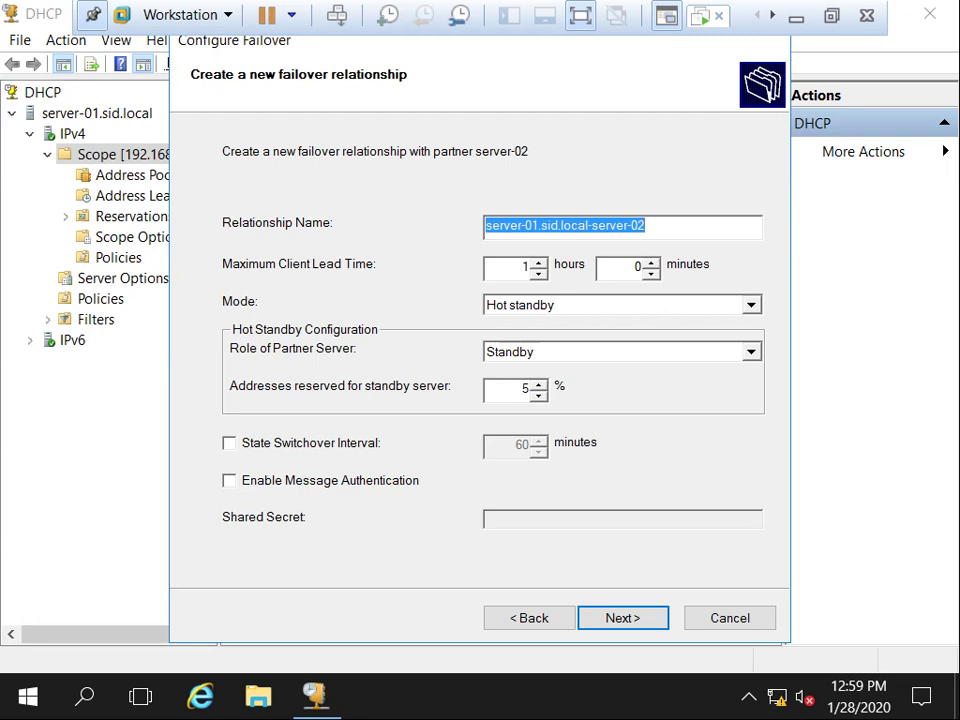
pyautogui.press('Tab')
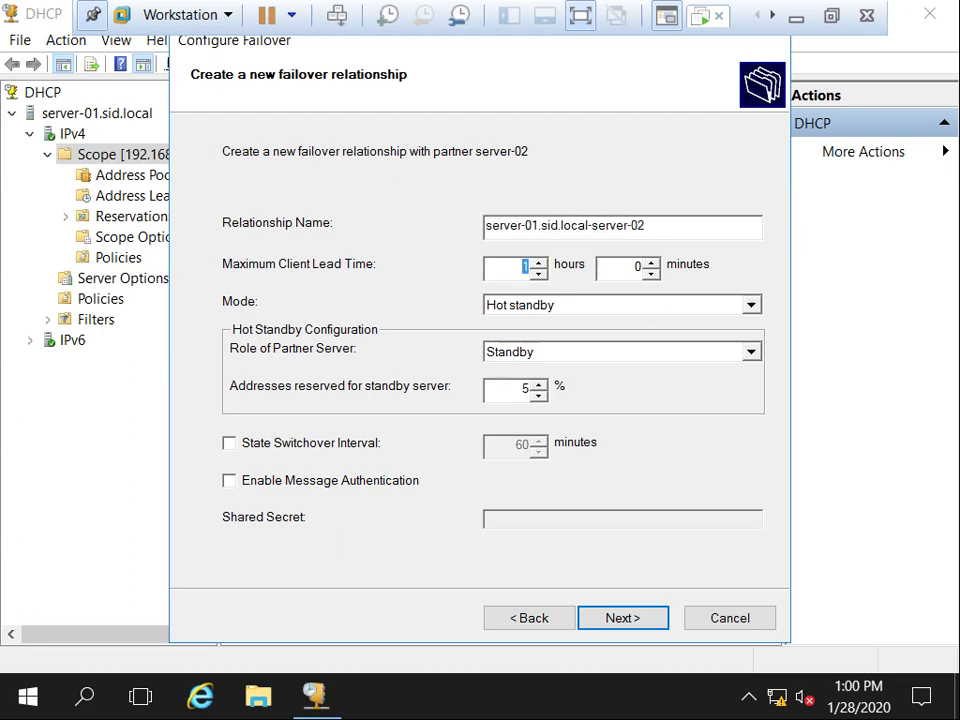
pyautogui.write('0')
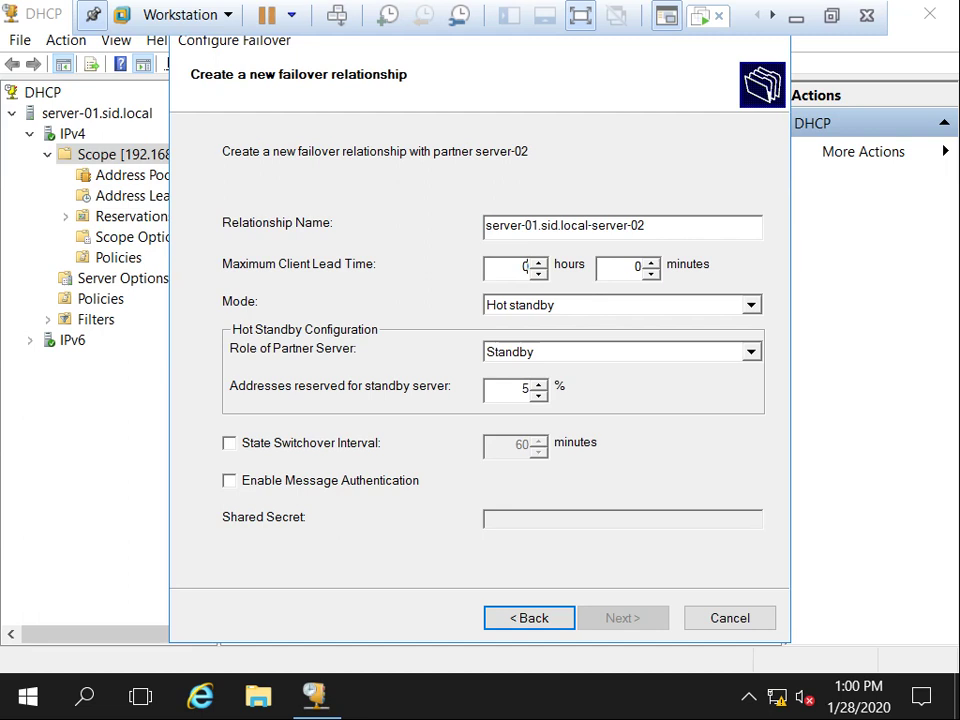
pyautogui.press('Tab')
pyautogui.write('1')
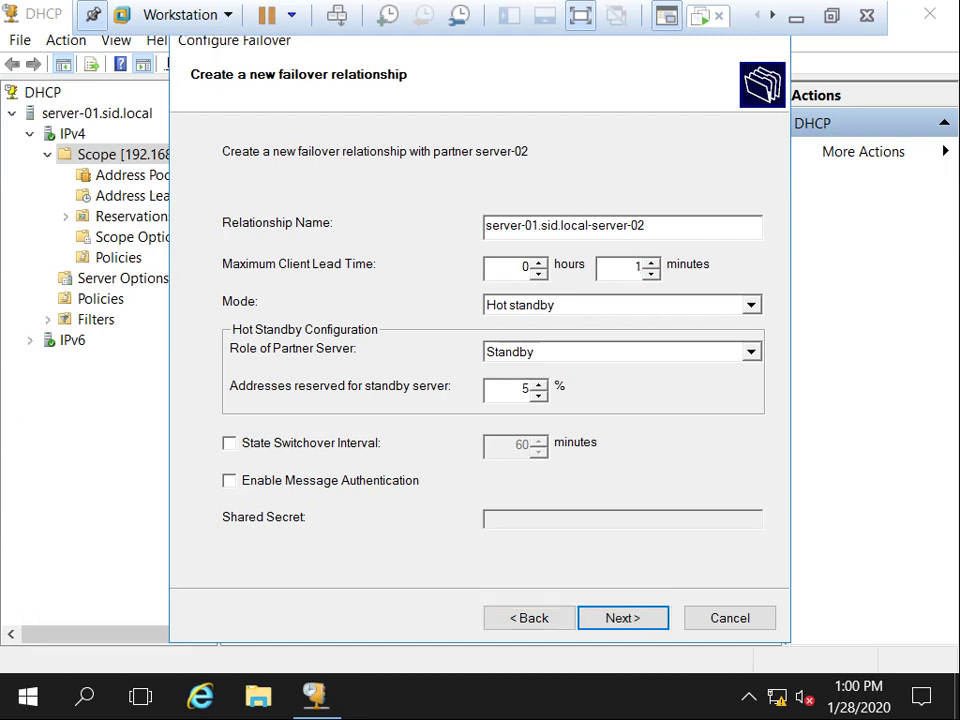
pyautogui.press('BackSpace')
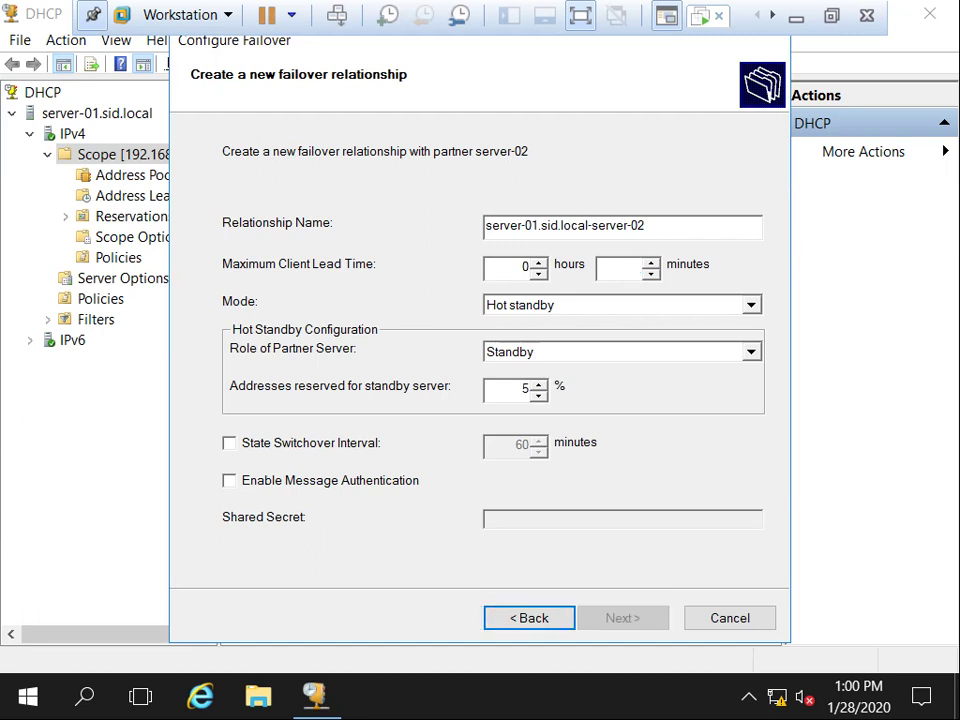
pyautogui.write('0')
pyautogui.press('BackSpace')
pyautogui.write('1')
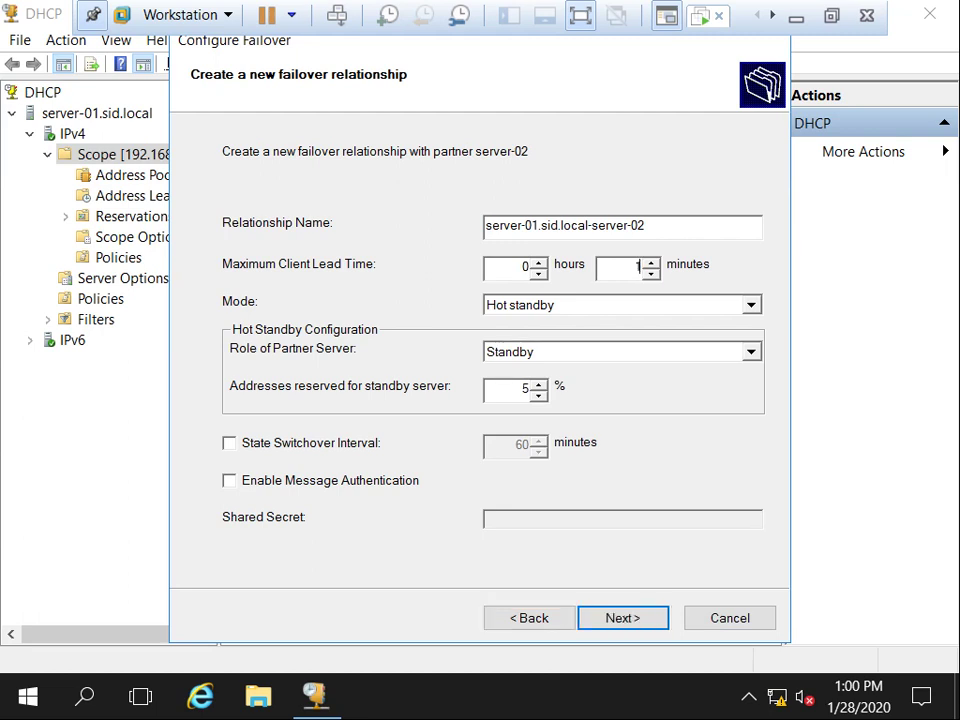
pyautogui.press('Return')
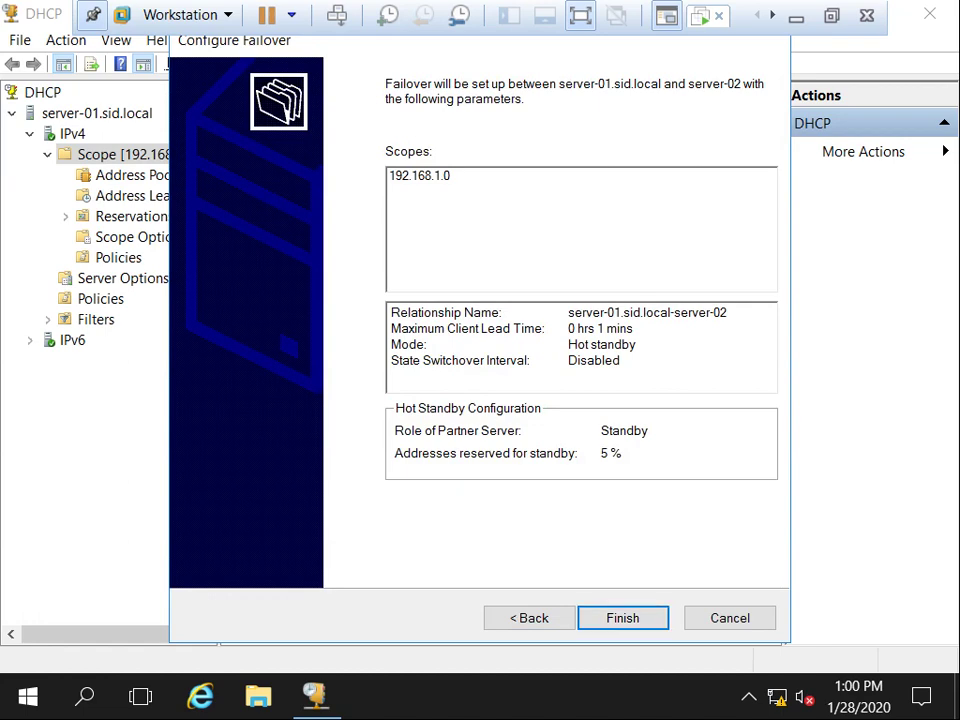
pyautogui.press('Return')
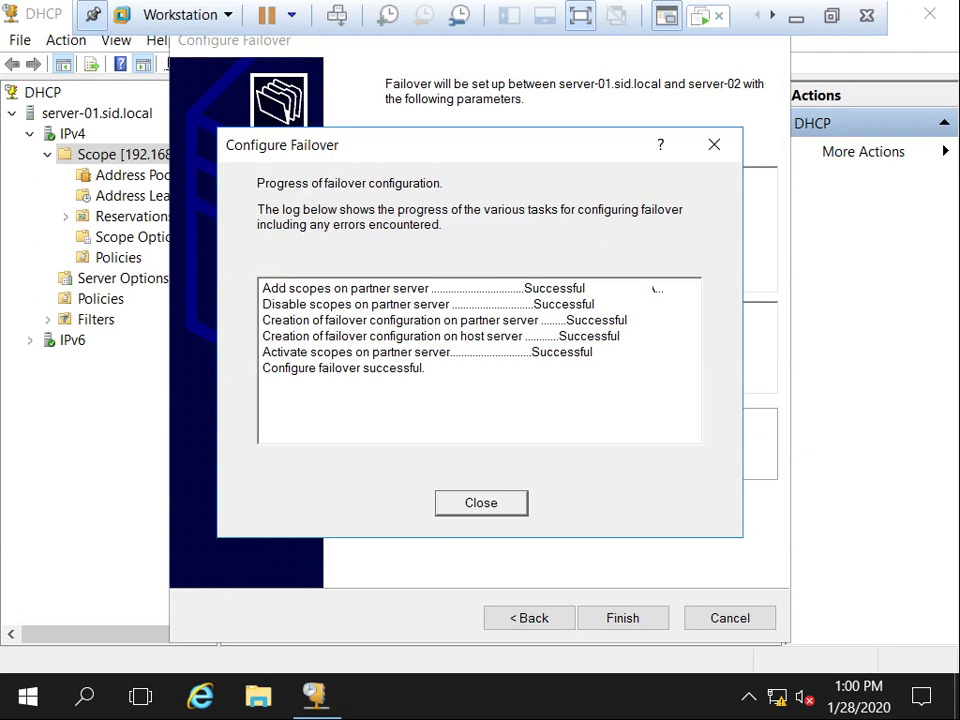
pyautogui.press('Return')
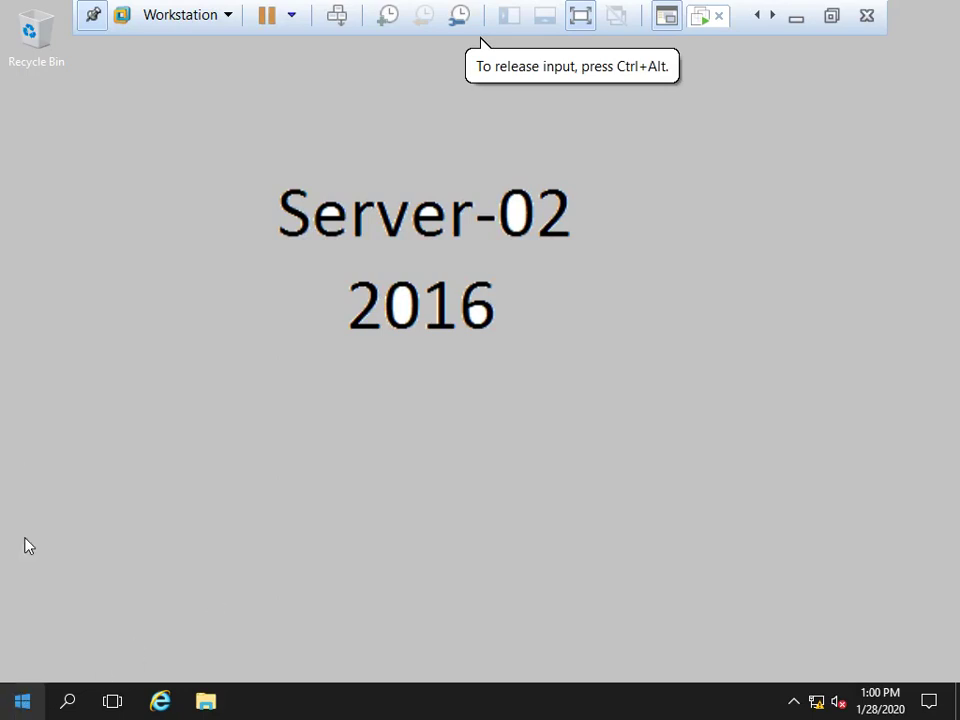
# - Open the DHCP console on Server-02 from the Windows administrative tools and maximize it
pyautogui.click(22, 701)
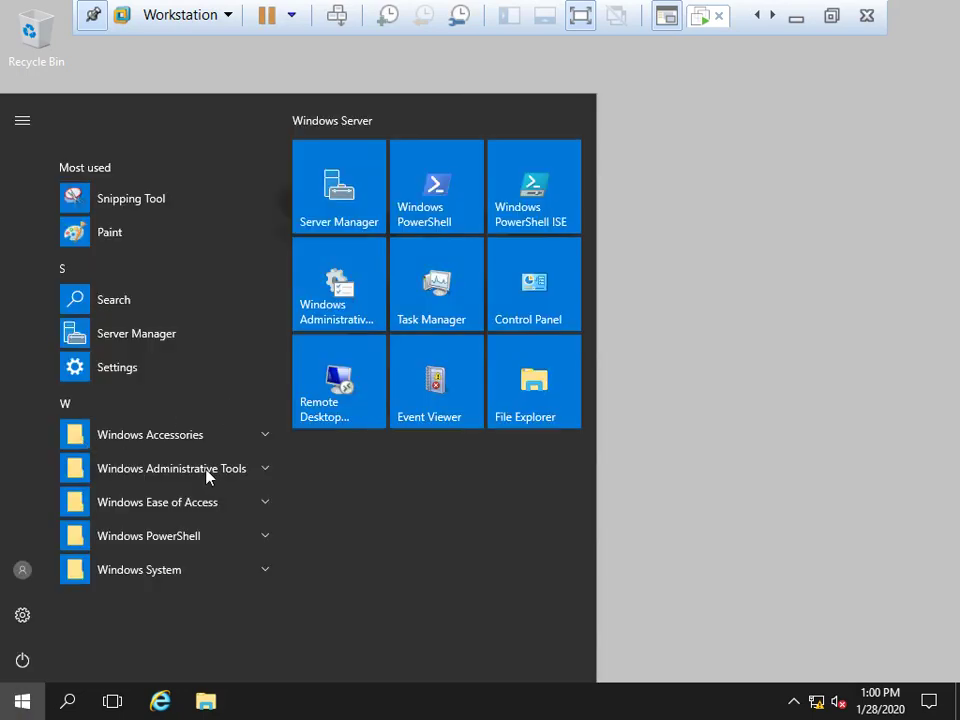
pyautogui.click(210, 470)
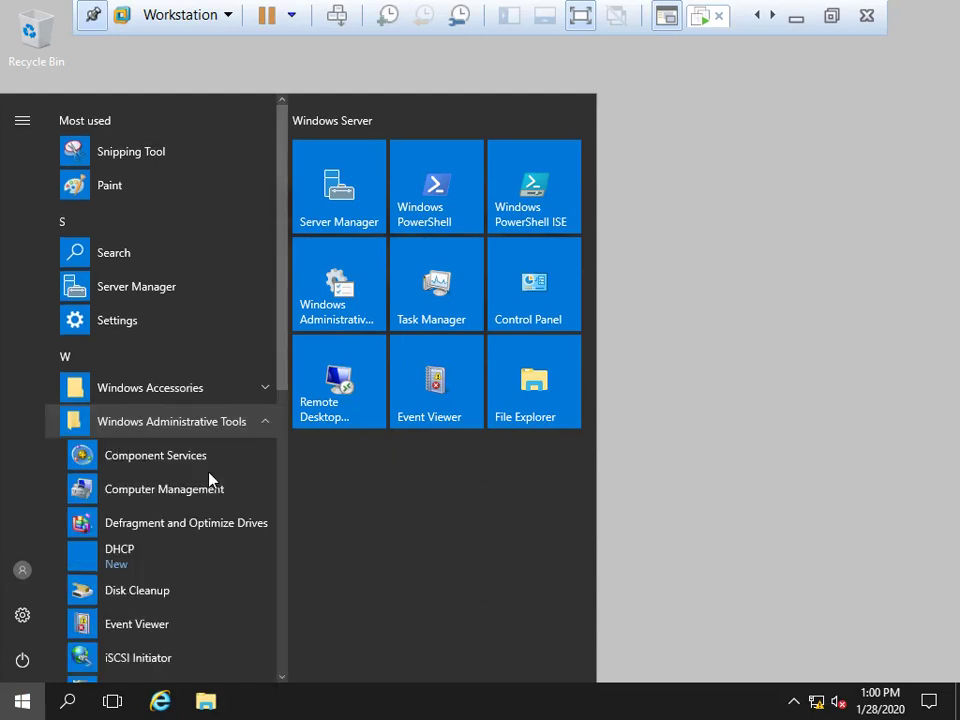
pyautogui.scroll(-1, 205, 458)
pyautogui.scroll(-5, 205, 460)
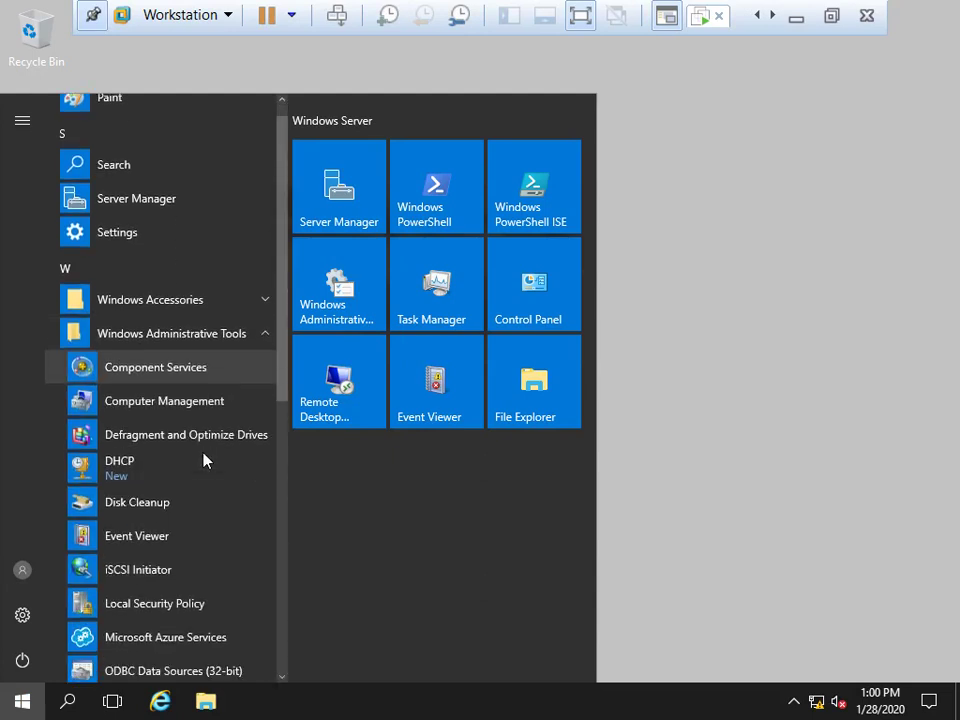
pyautogui.click(125, 214)
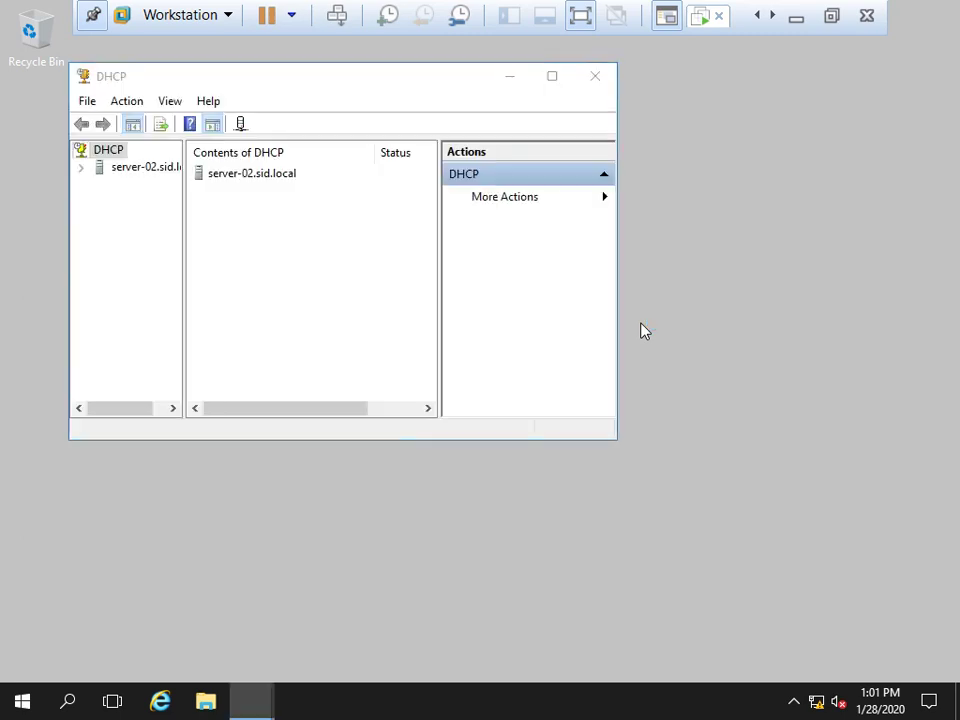
pyautogui.click(556, 78)
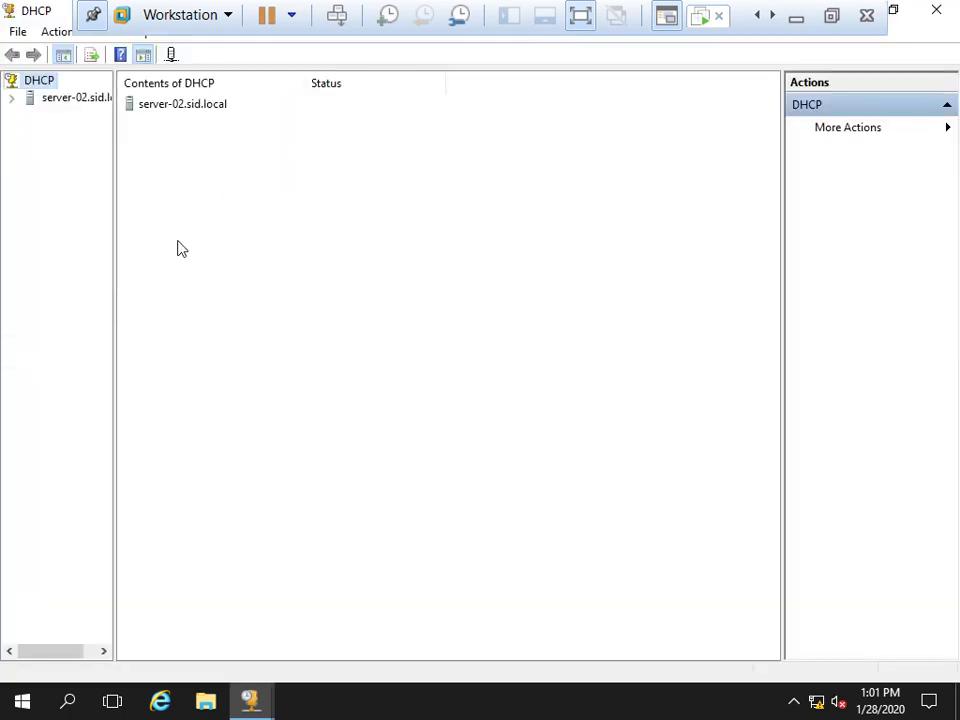
# - Widen the console tree and expand server-02.sid.local down to the replicated IPv4 scope [192.168.1.0] Pool-01 to check its contents
pyautogui.moveTo(114, 254); pyautogui.dragTo(250, 255)
pyautogui.click(11, 97)
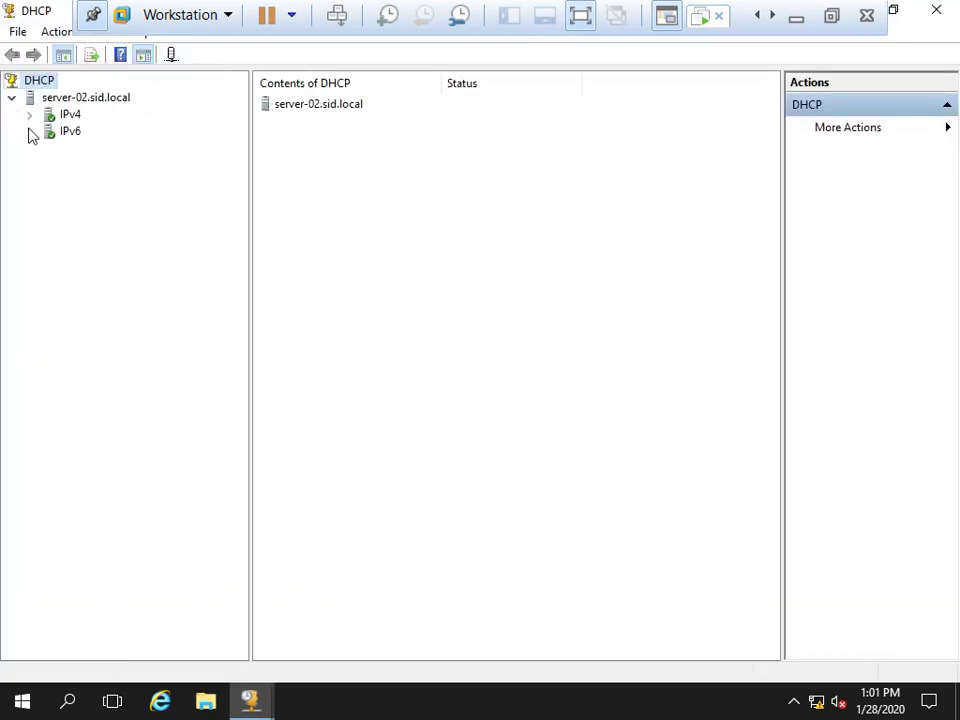
pyautogui.click(29, 114)
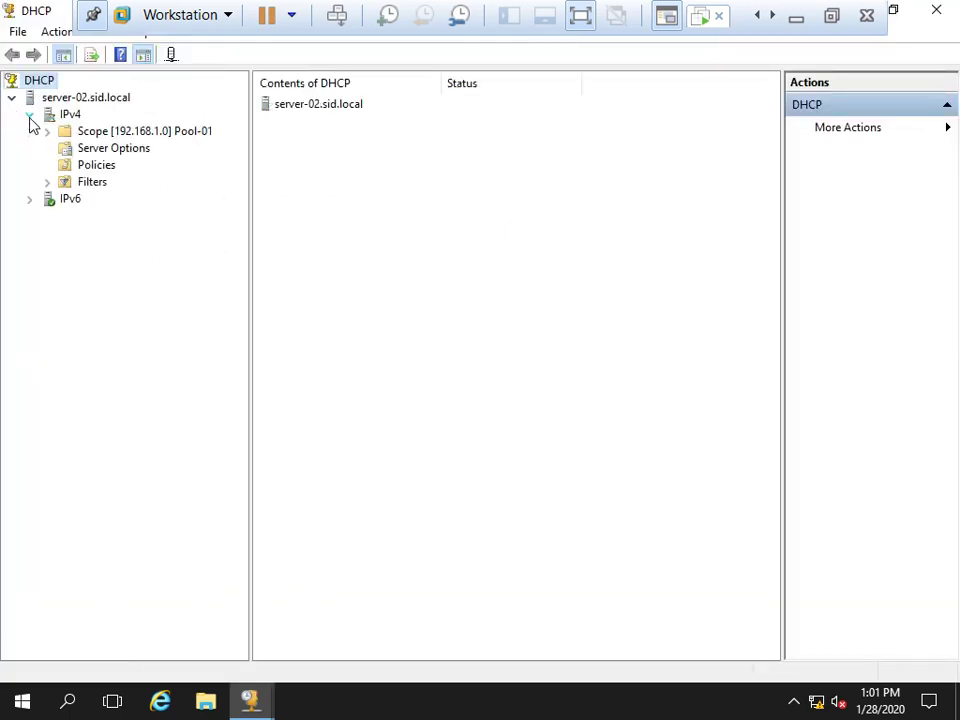
pyautogui.doubleClick(137, 133)
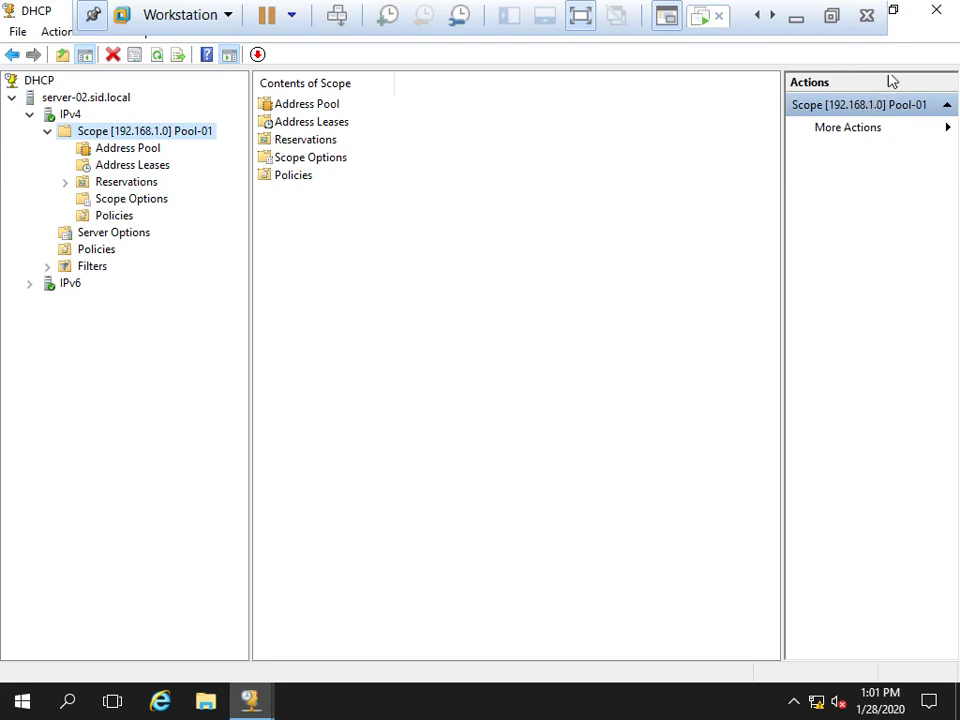
# - Restore the DHCP console to a smaller window, close the duplicate DHCP console and reposition the remaining one on the desktop
pyautogui.click(898, 22)
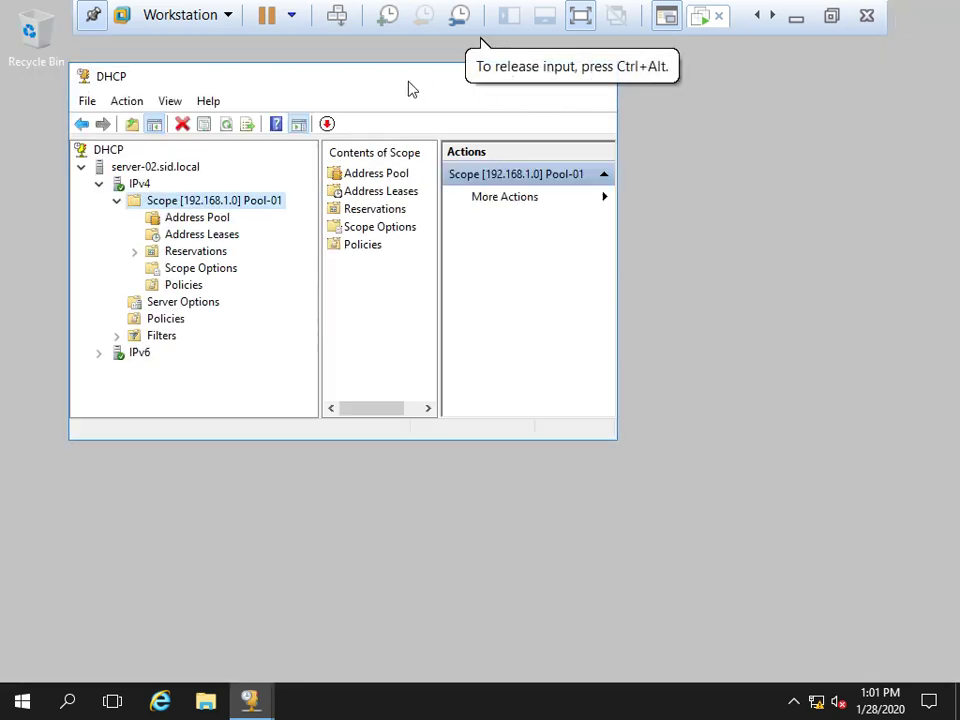
pyautogui.moveTo(409, 88); pyautogui.dragTo(510, 199)
pyautogui.click(400, 108)
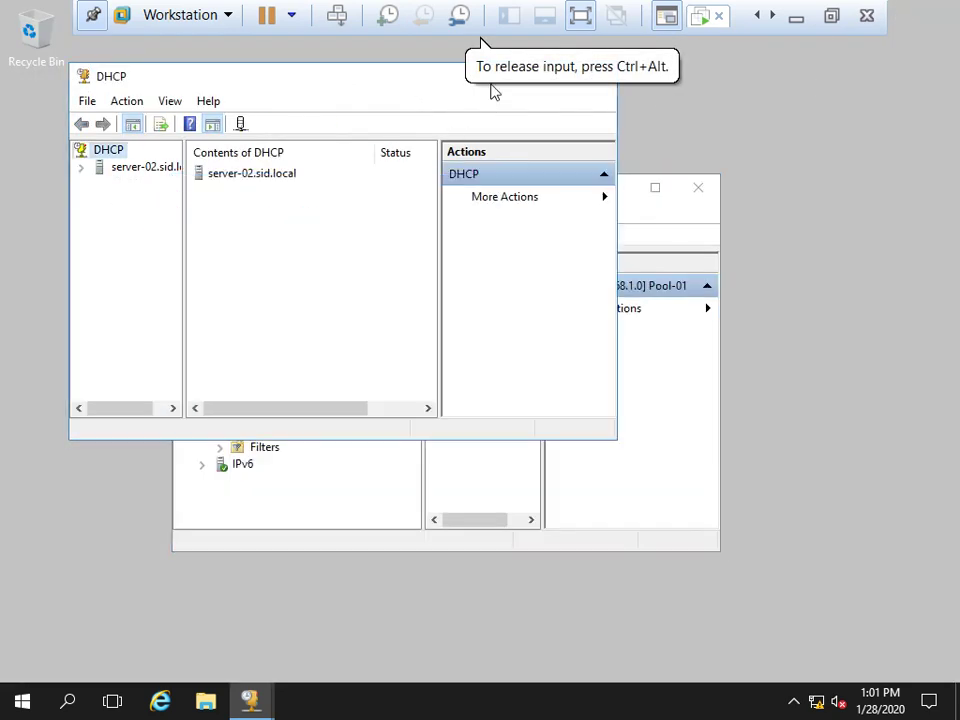
pyautogui.click(605, 90)
pyautogui.moveTo(518, 193); pyautogui.dragTo(514, 278)
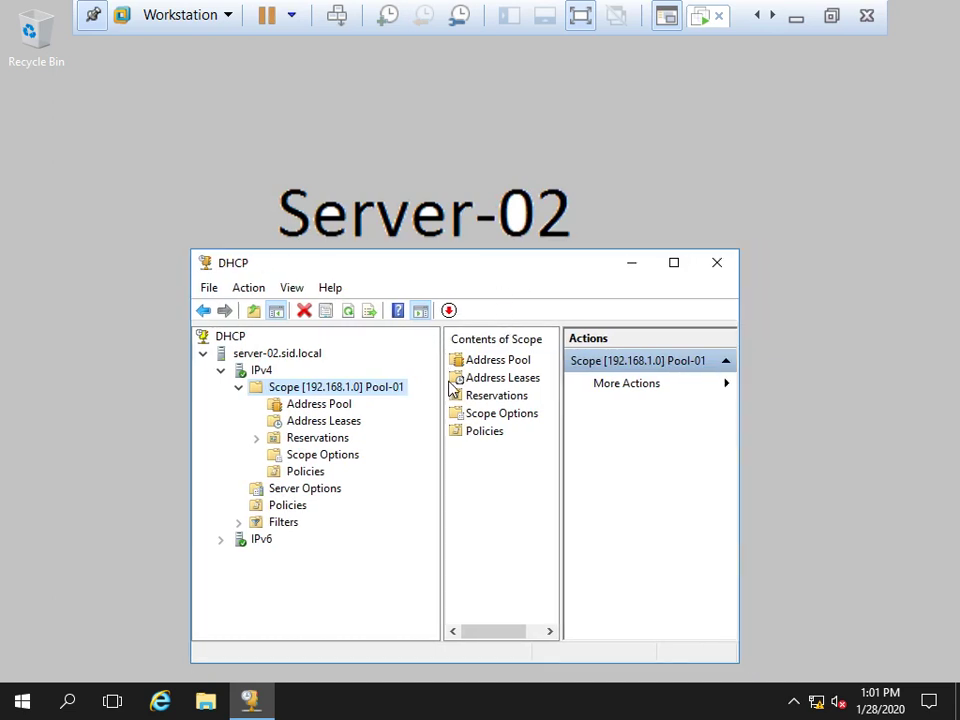
pyautogui.moveTo(499, 268); pyautogui.dragTo(604, 148)
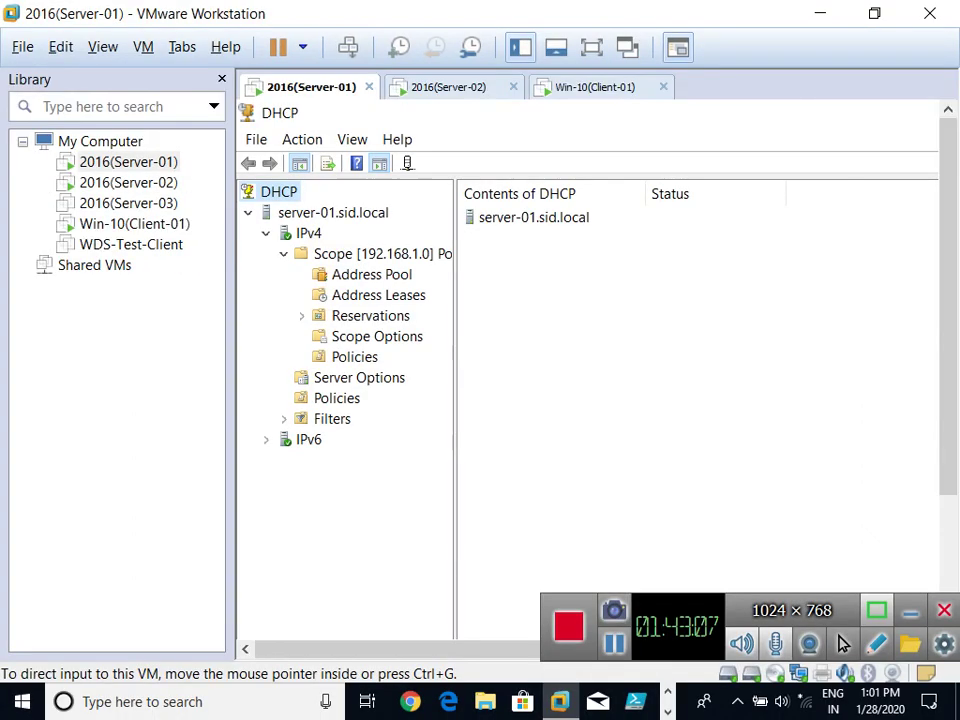
# - Switch to the Win-10(Client-01) virtual machine in full screen and sign in to the domain administrator account with its password
pyautogui.hotkey('ctrl', 'Tab')
pyautogui.click(592, 47)
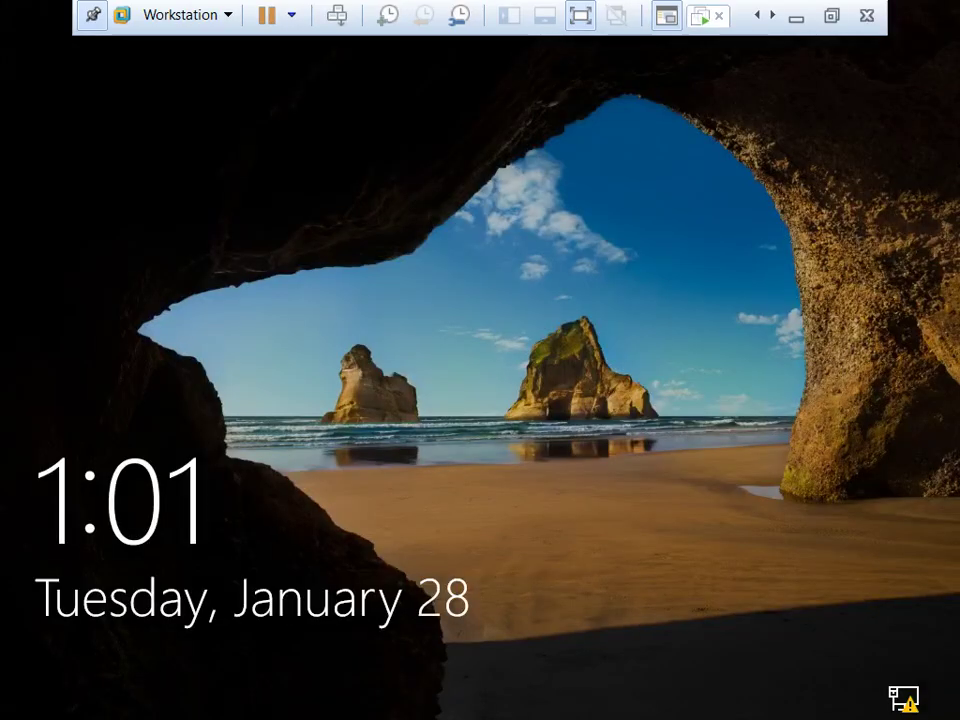
pyautogui.write('*****')
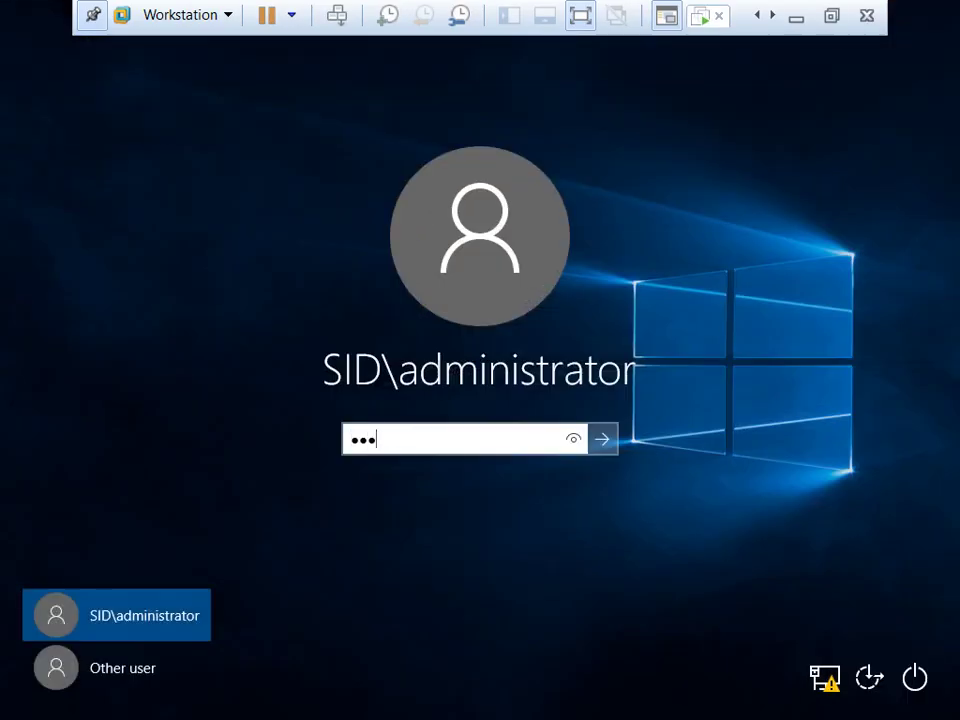
pyautogui.press('Return')
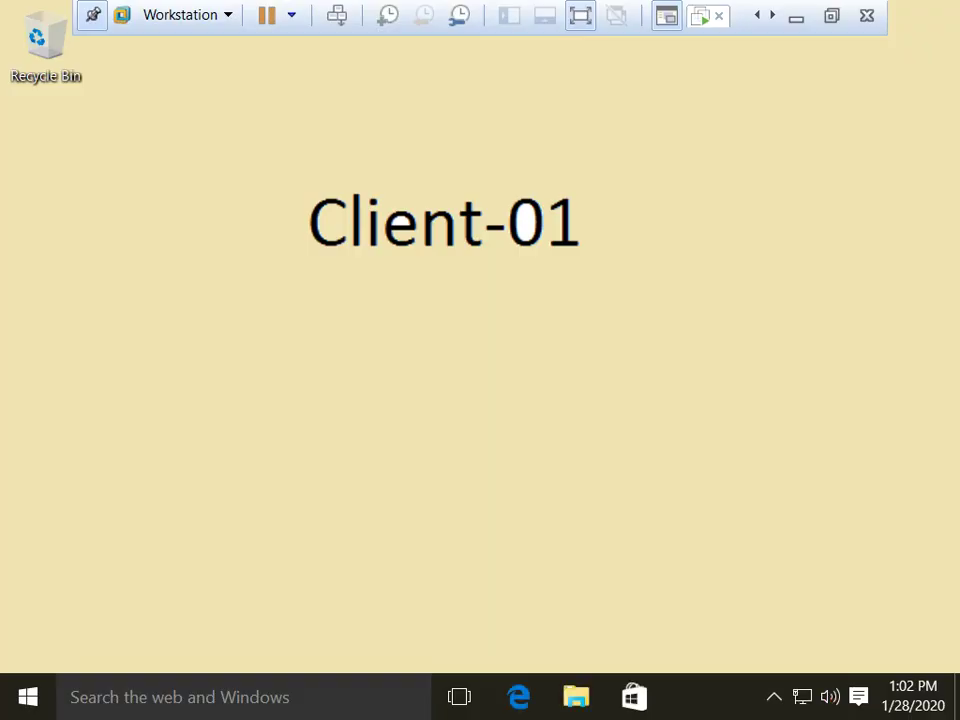
# - Open a command prompt on Client-01 and check its current IP configuration with ipconfig
pyautogui.press('super+r')
pyautogui.write('cmd')
pyautogui.press('Return')
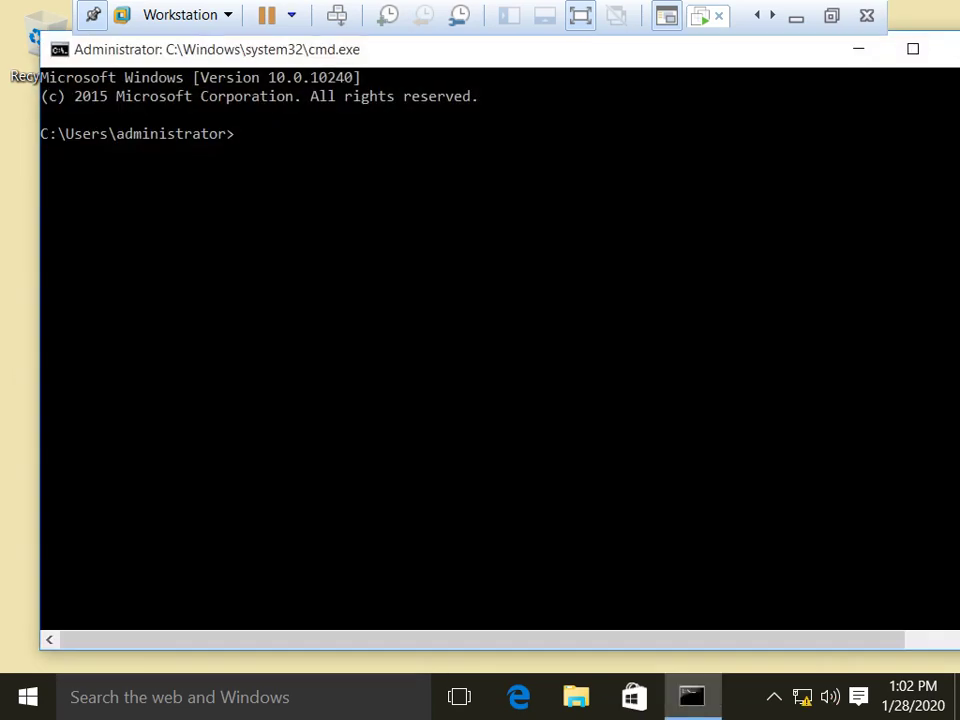
pyautogui.write('ipocnfig')
pyautogui.press('Return')
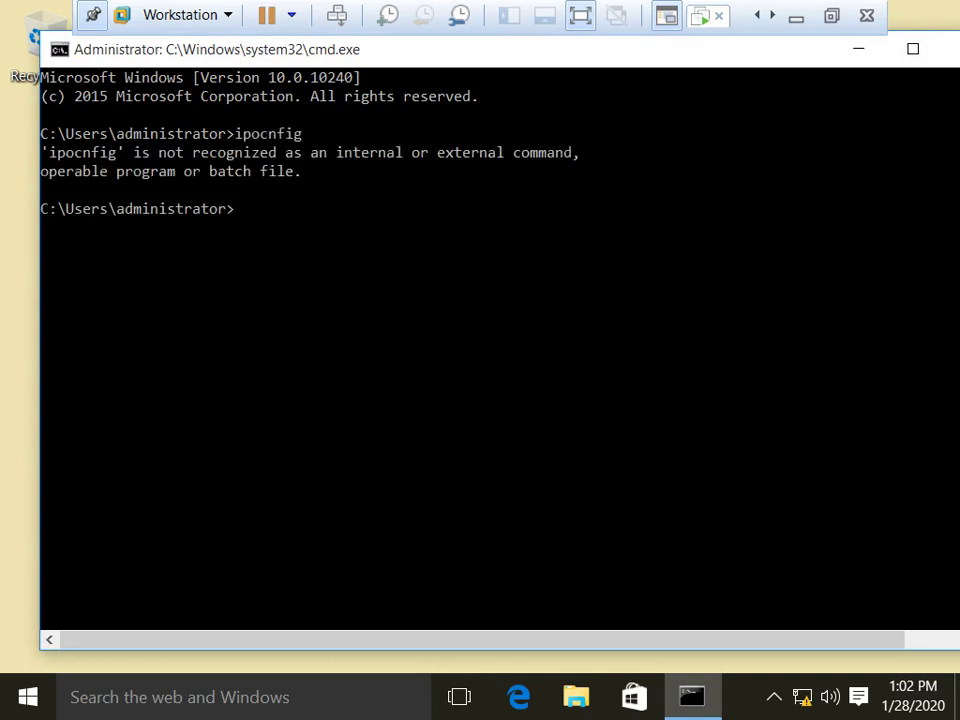
pyautogui.write('ipconfig')
pyautogui.press('Return')
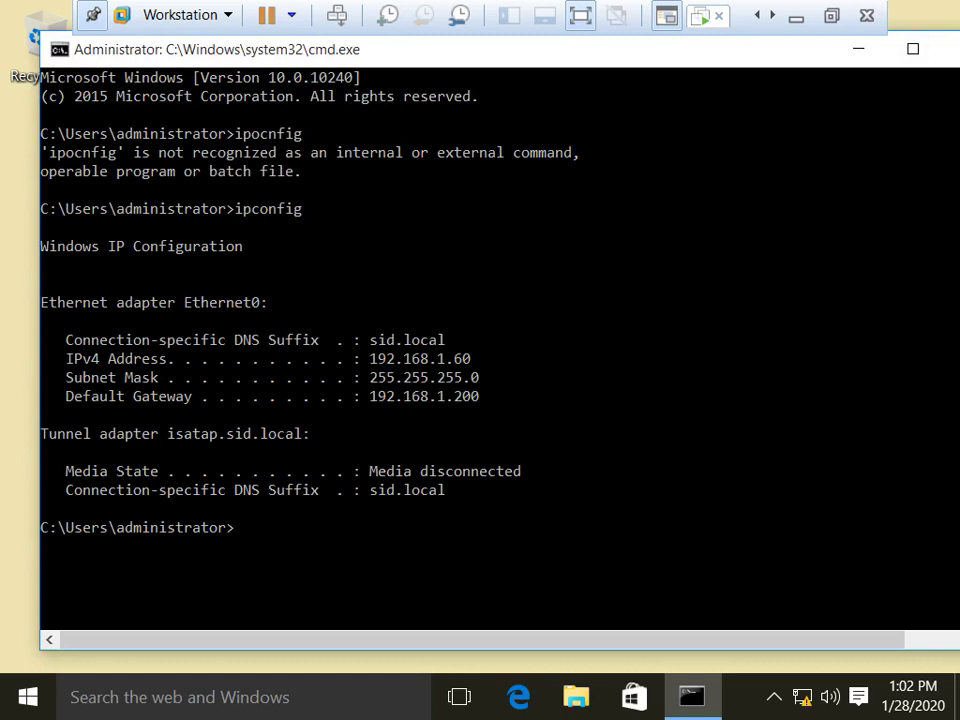
# - Release and renew the client's IP address with ipconfig /release and ipconfig /renew
pyautogui.write('ipconfig /release')
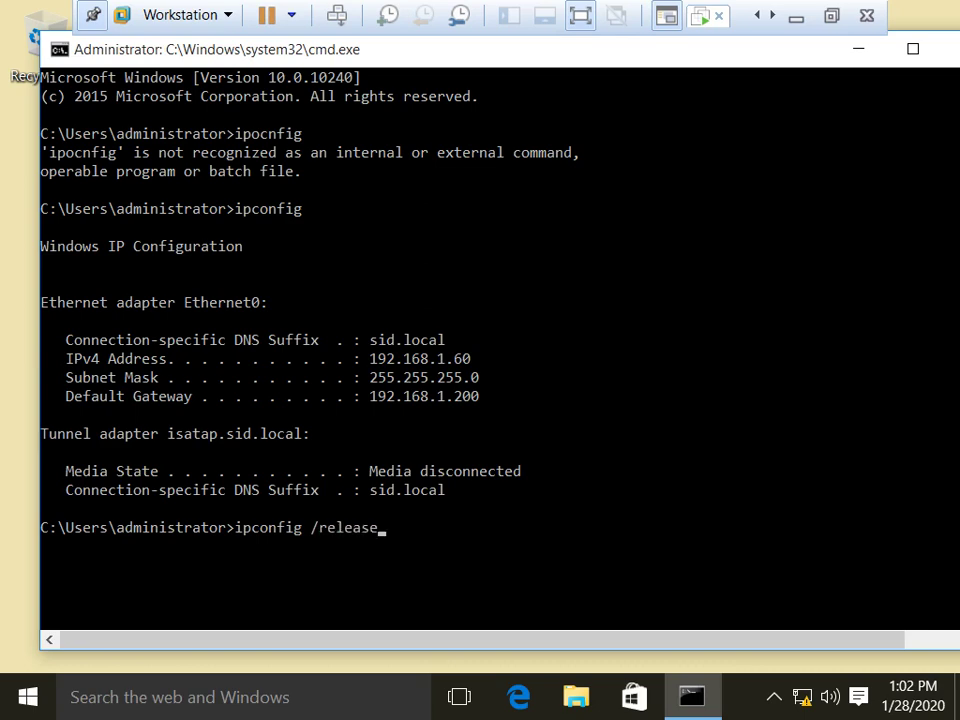
pyautogui.press('Return')
pyautogui.press('Up')
pyautogui.press('BackSpace')
pyautogui.press('BackSpace')
pyautogui.press('BackSpace')
pyautogui.press('BackSpace')
pyautogui.press('BackSpace')
pyautogui.write('new')
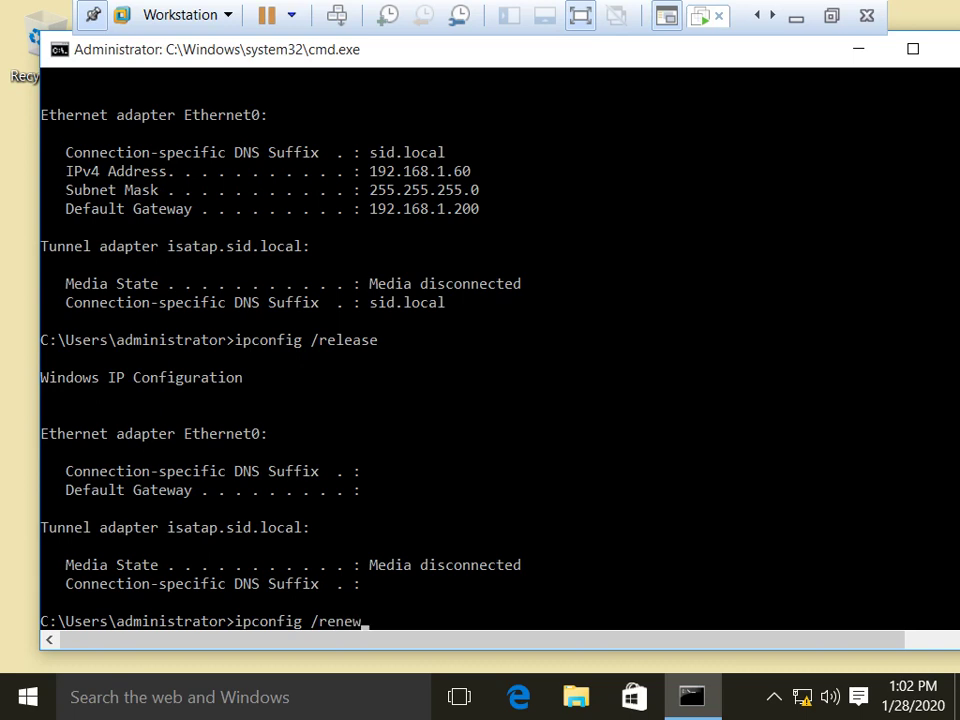
pyautogui.press('Return')
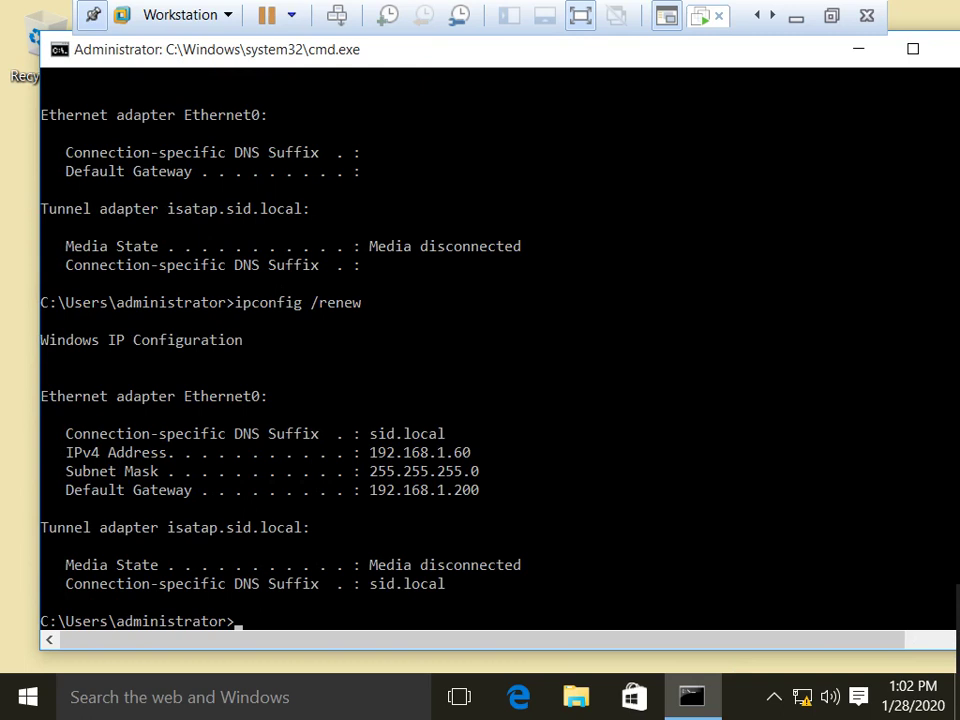
# - Run ipconfig /all to check which DHCP server issued the client's lease
pyautogui.write('ipoco')
pyautogui.press('BackSpace')
pyautogui.press('BackSpace')
pyautogui.press('BackSpace')
pyautogui.write('config /all')
pyautogui.press('Return')
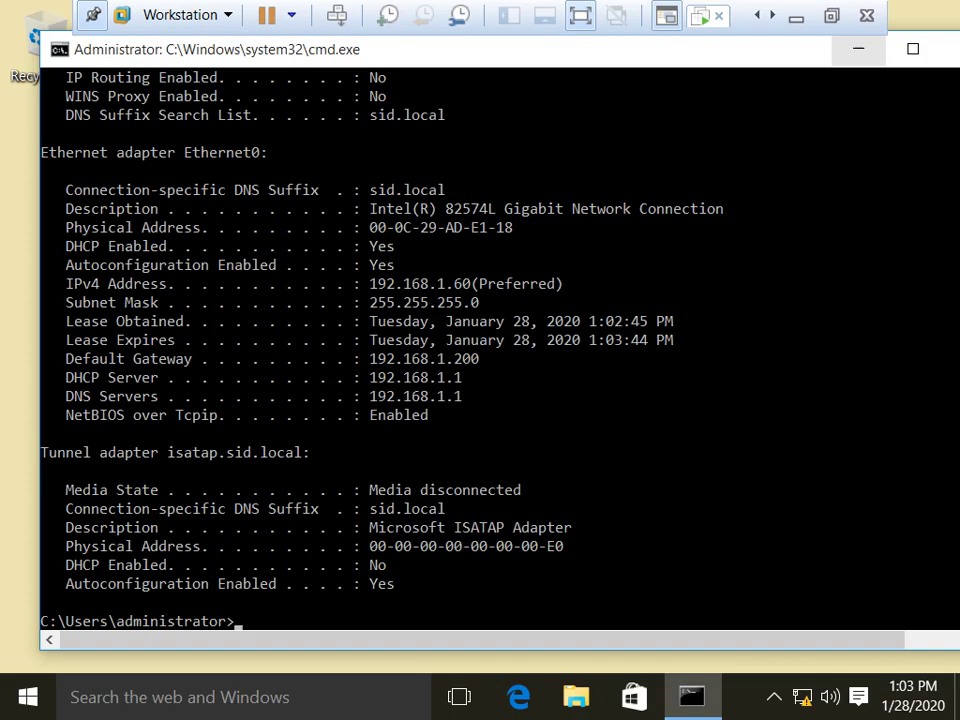
# - Switch to the 2016(Server-01) virtual machine and stop the DHCP service on server-01.sid.local
pyautogui.click(796, 16)
pyautogui.click(560, 701)
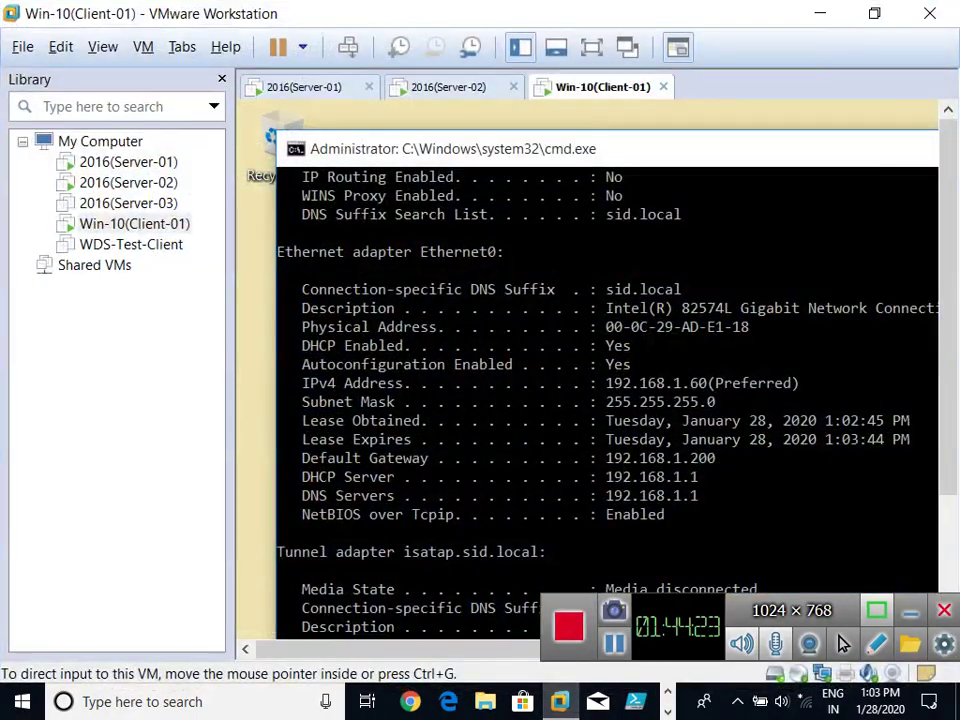
pyautogui.click(311, 87)
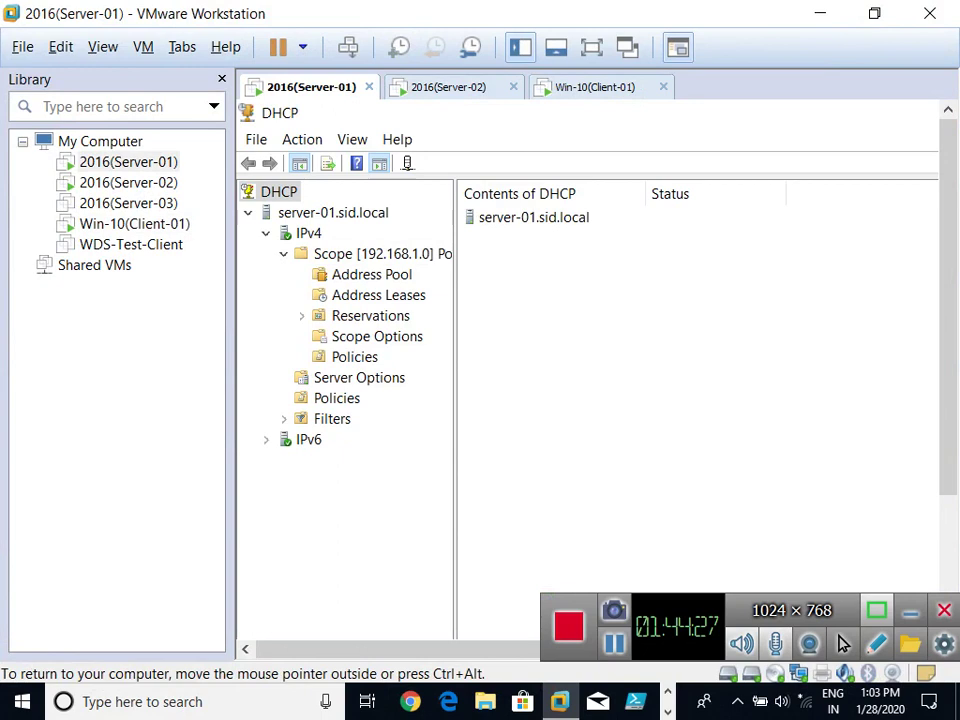
pyautogui.rightClick(319, 213)
pyautogui.moveTo(446, 331)
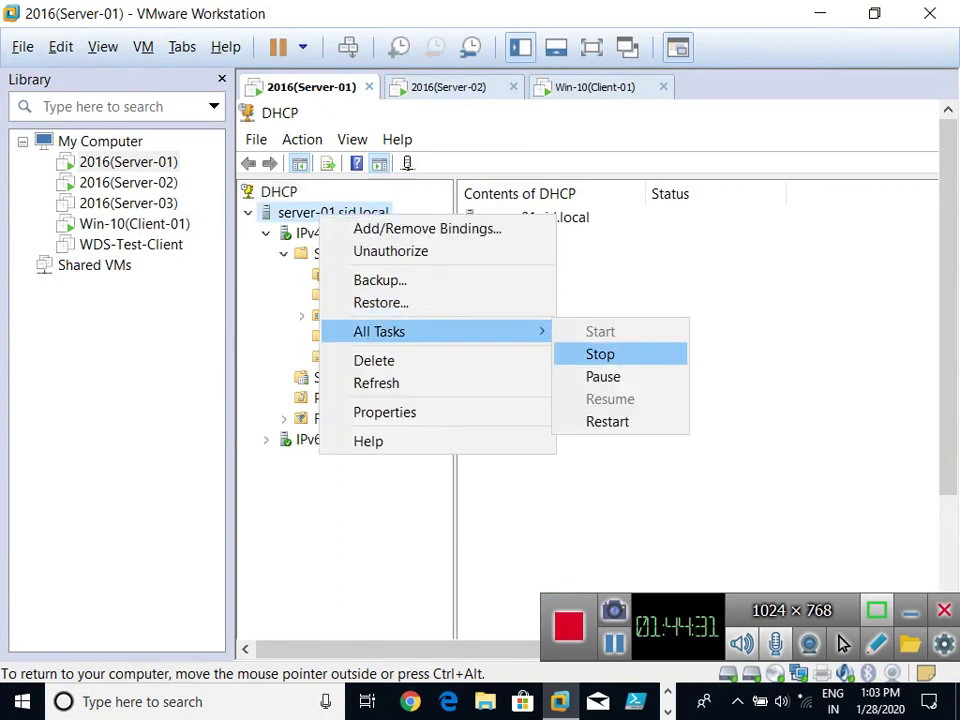
pyautogui.click(600, 354)
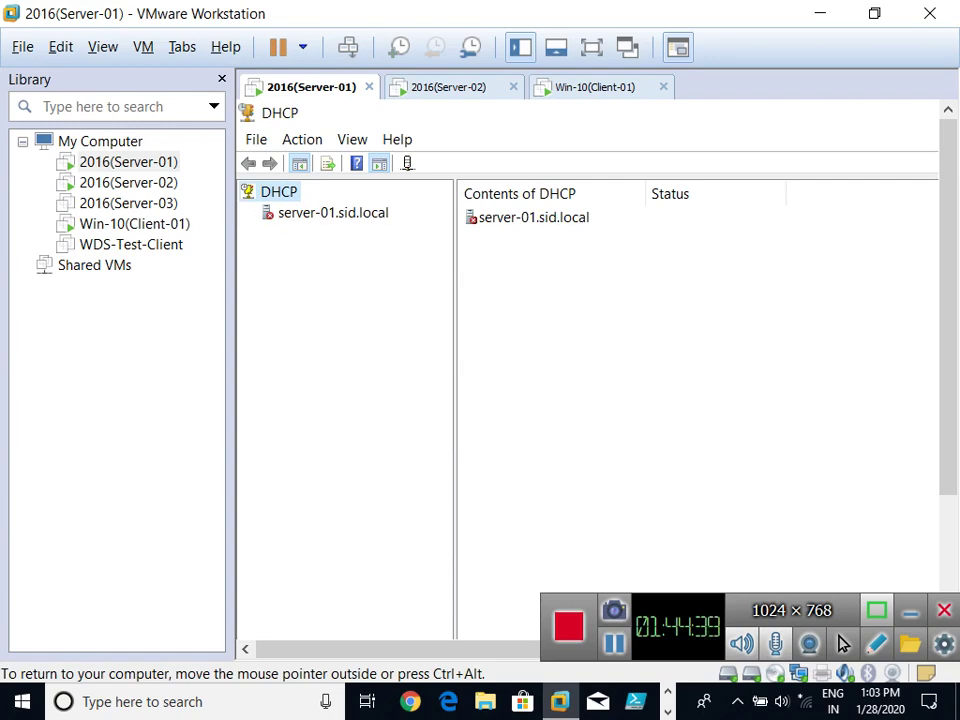
# - Return to Client-01 in full screen and release its IP address with ipconfig /release
pyautogui.click(595, 87)
pyautogui.click(634, 289)
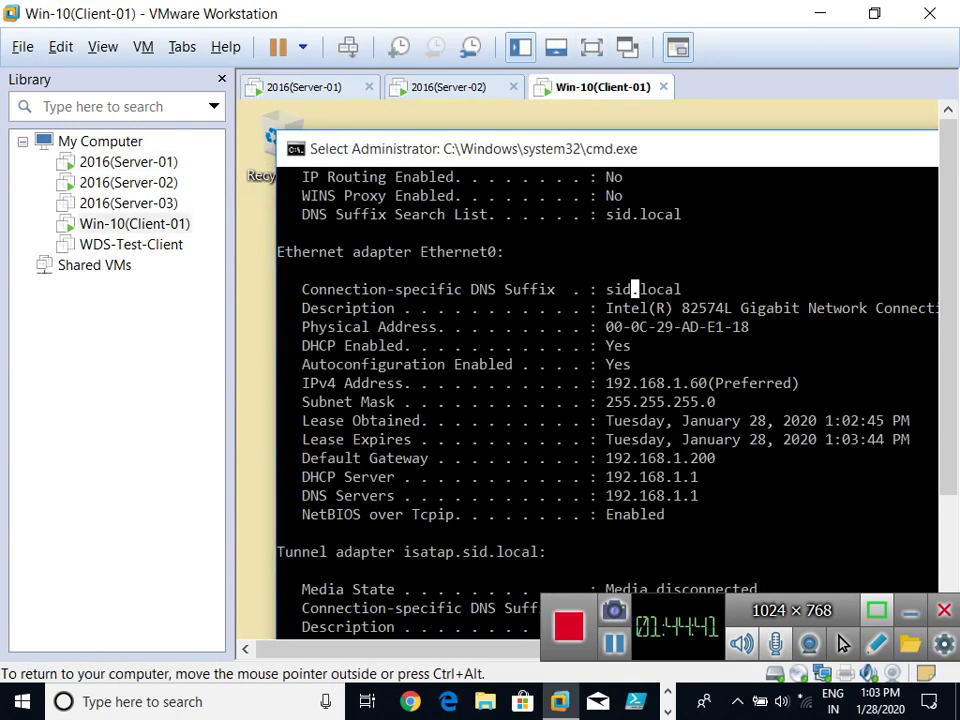
pyautogui.hotkey('ctrl', 'alt', 'Return')
pyautogui.press('Up')
pyautogui.press('BackSpace')
pyautogui.press('BackSpace')
pyautogui.press('BackSpace')
pyautogui.write('renew')
pyautogui.press('BackSpace')
pyautogui.press('BackSpace')
pyautogui.press('BackSpace')
pyautogui.press('BackSpace')
pyautogui.press('BackSpace')
pyautogui.write('release')
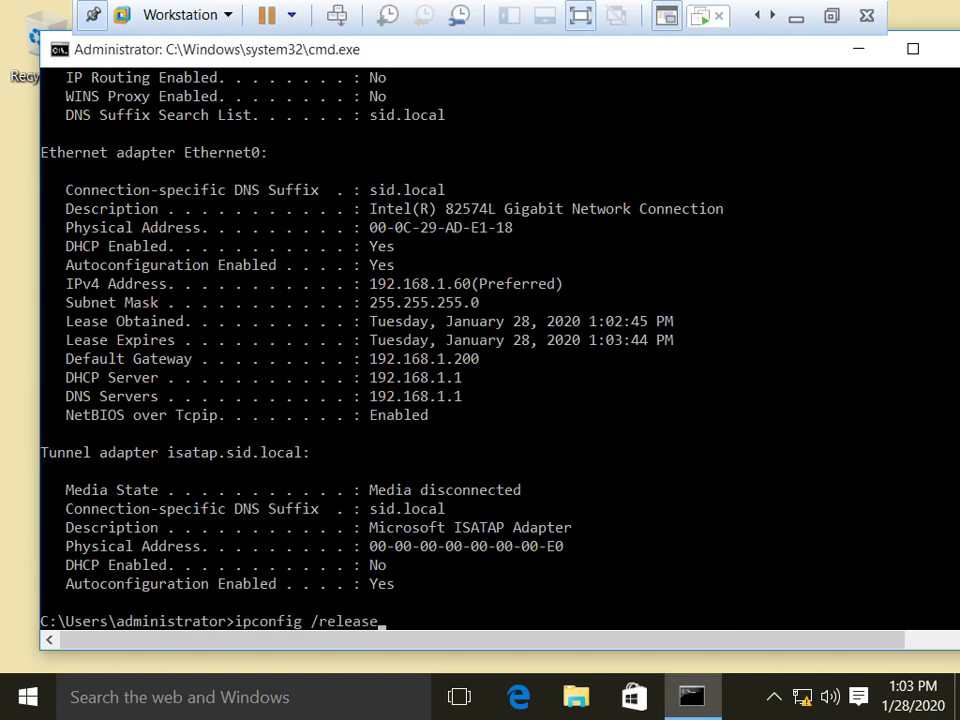
pyautogui.press('Return')
# - Request a new IP lease for the client with ipconfig /renew
pyautogui.press('Up')
pyautogui.press('Down')
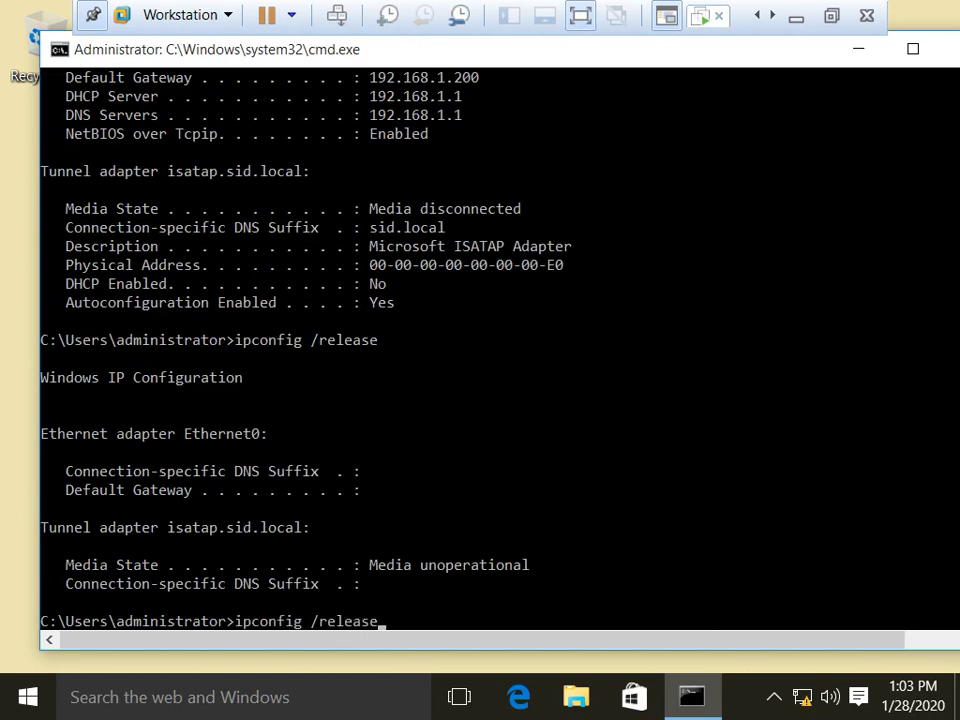
pyautogui.press('Up')
pyautogui.press('Up')
pyautogui.press('Return')
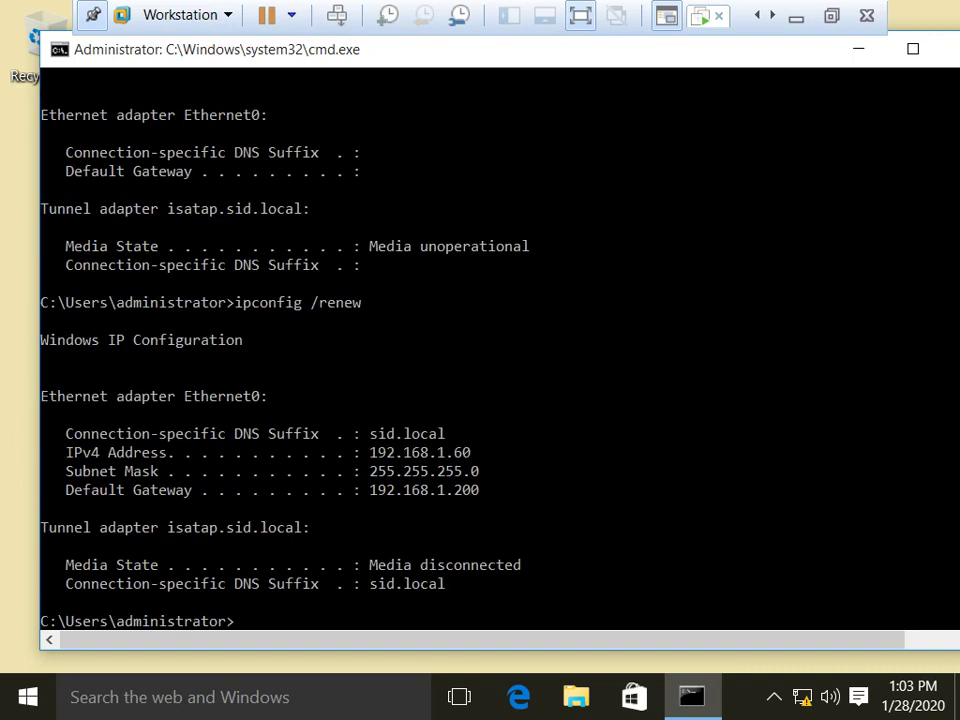
# - Run ipconfig /all again to check which DHCP server issued the lease while Server-01's DHCP service is stopped
pyautogui.press('Up')
pyautogui.press('Up')
pyautogui.press('BackSpace')
pyautogui.press('BackSpace')
pyautogui.press('BackSpace')
pyautogui.press('BackSpace')
pyautogui.press('BackSpace')
pyautogui.press('BackSpace')
pyautogui.press('BackSpace')
pyautogui.press('BackSpace')
pyautogui.press('BackSpace')
pyautogui.press('Down')
pyautogui.press('BackSpace')
pyautogui.press('BackSpace')
pyautogui.press('BackSpace')
pyautogui.press('BackSpace')
pyautogui.press('BackSpace')
pyautogui.write('all')
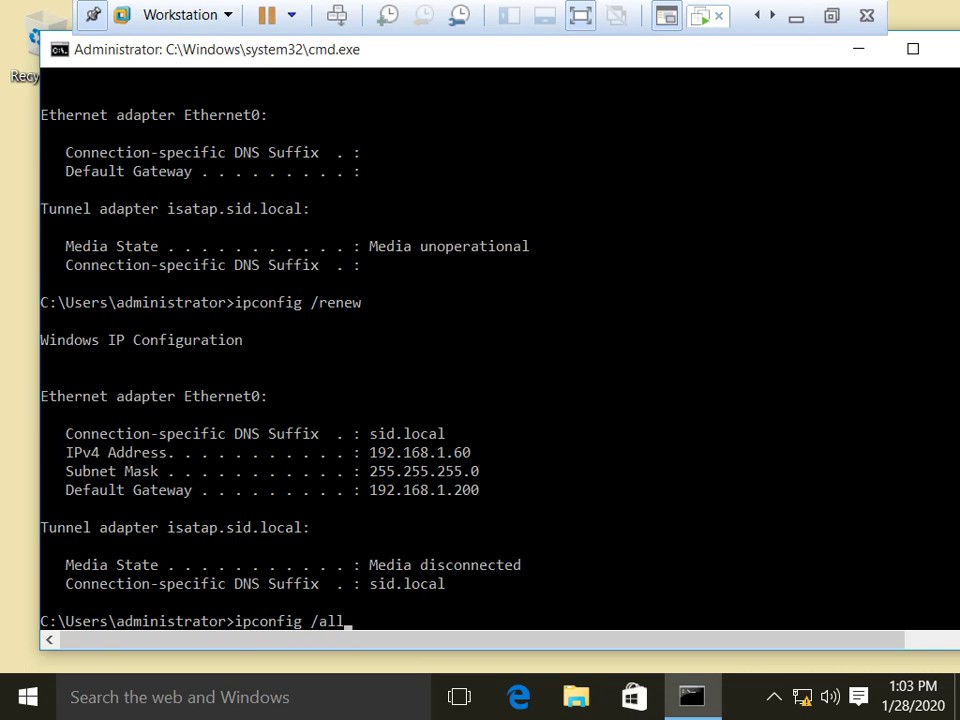
pyautogui.press('Return')
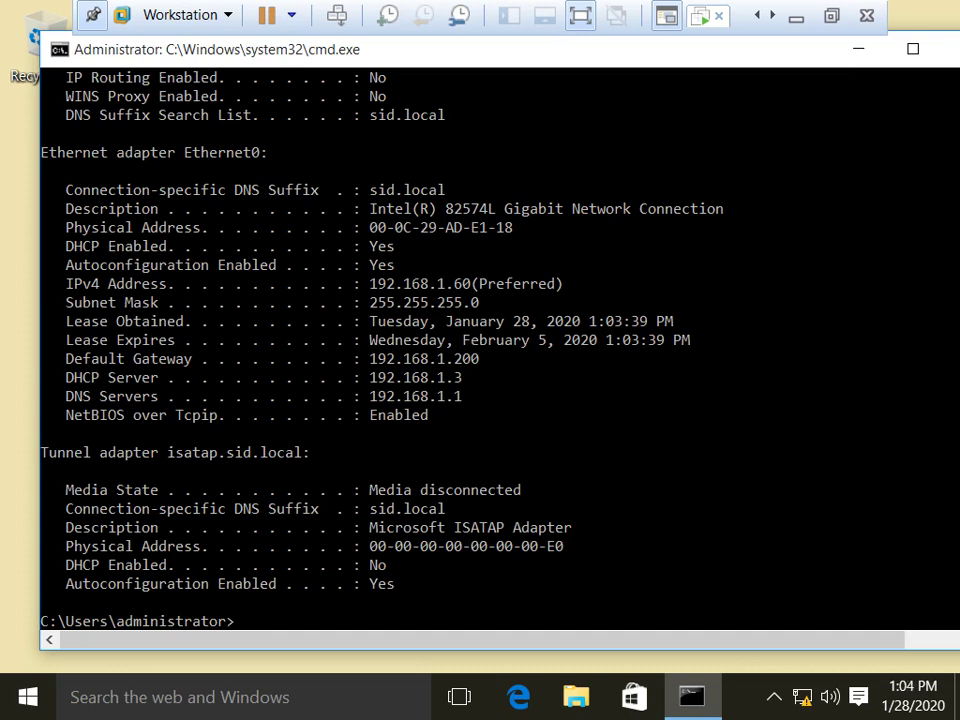
# - Switch back to Server-01 in full screen and start the DHCP service on server-01.sid.local
pyautogui.click(832, 15)
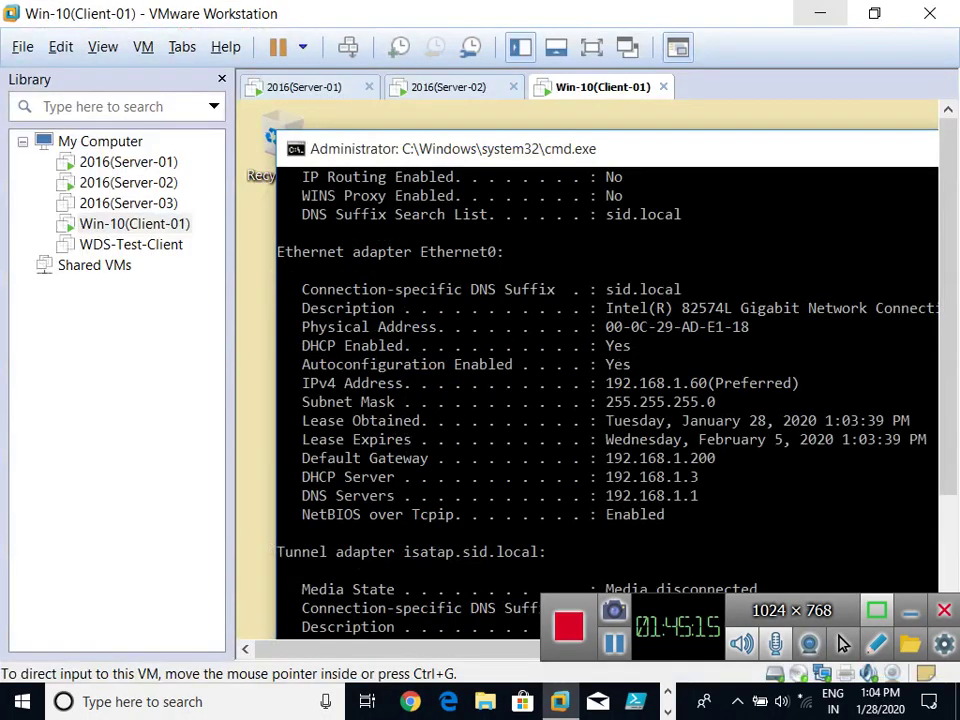
pyautogui.hotkey('ctrl', 'Tab')
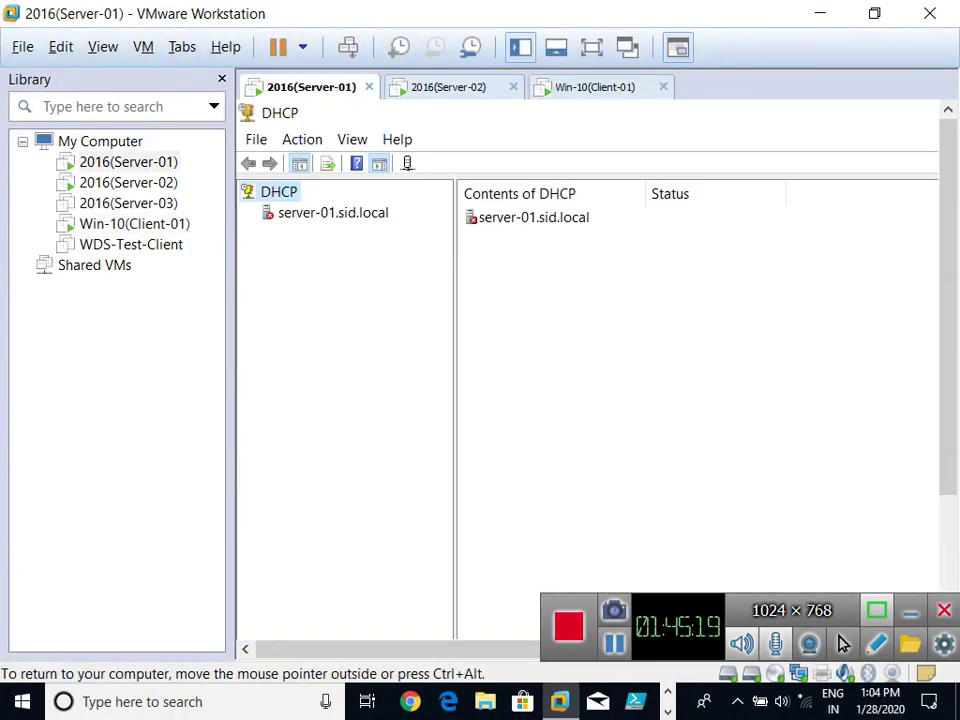
pyautogui.hotkey('ctrl', 'alt', 'Return')
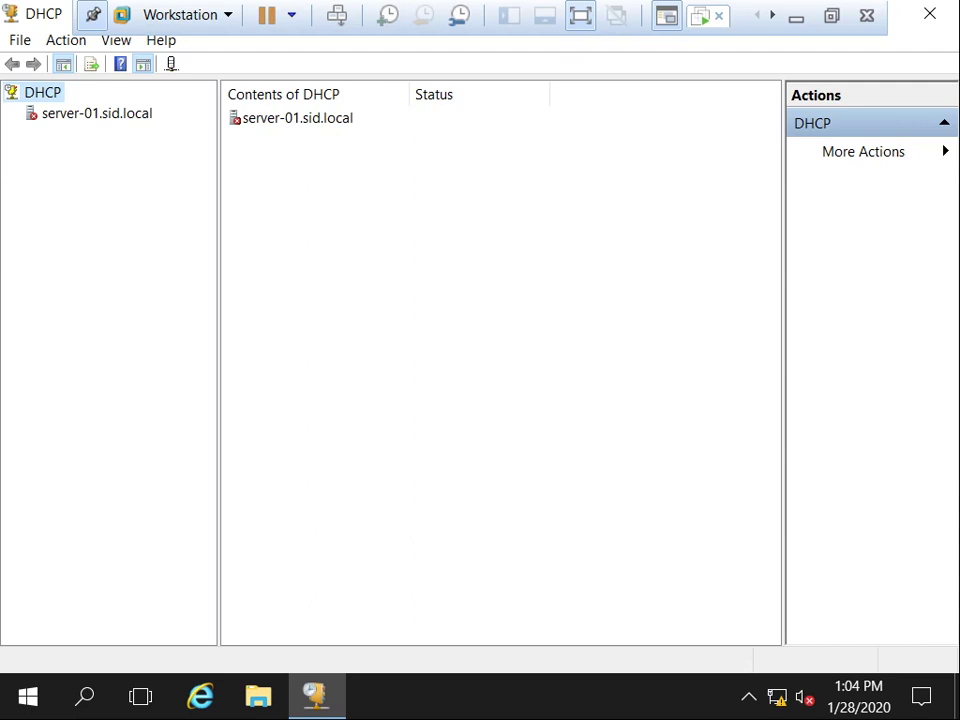
pyautogui.rightClick(55, 114)
pyautogui.moveTo(116, 232)
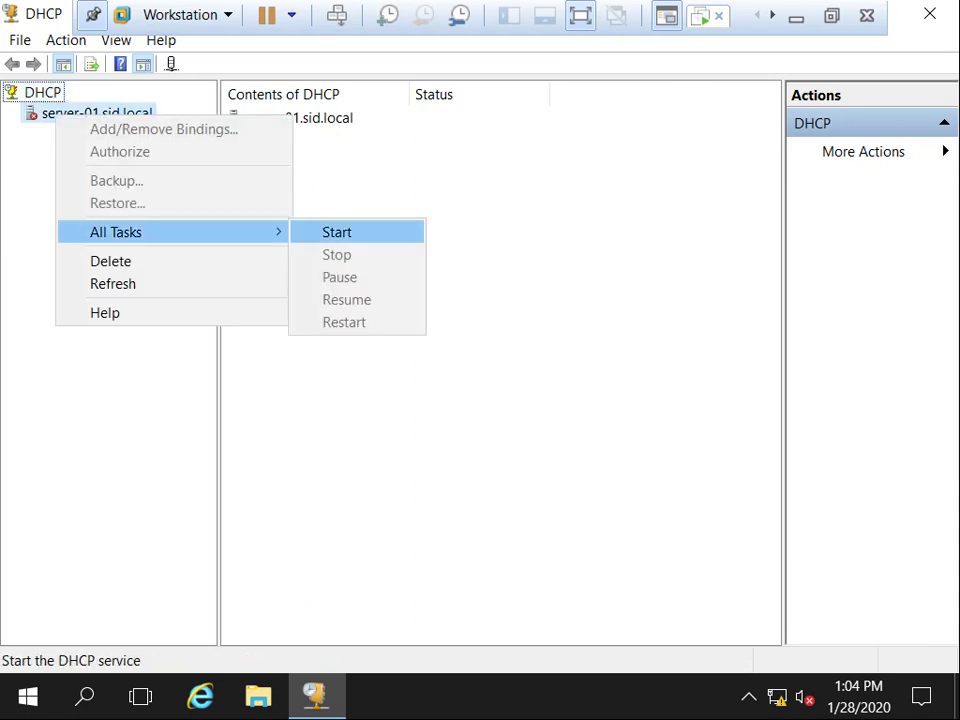
pyautogui.press('Return')
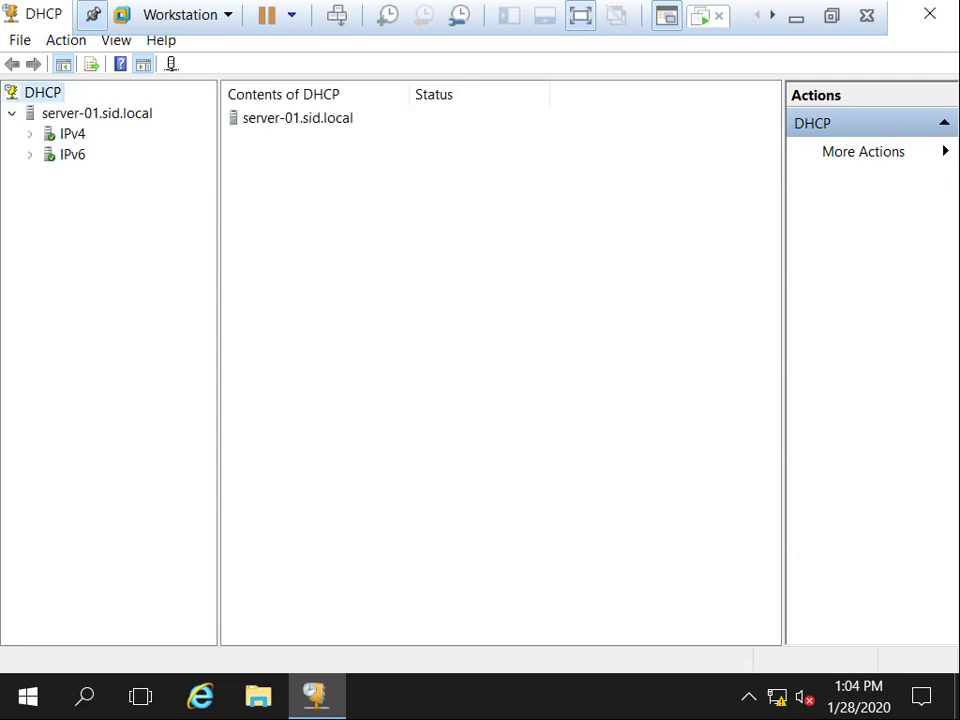
# - Deconfigure failover for scope 192.168.1.0 under IPv4 on server-01.sid.local and close the finished progress log
pyautogui.click(29, 134)
pyautogui.click(47, 175)
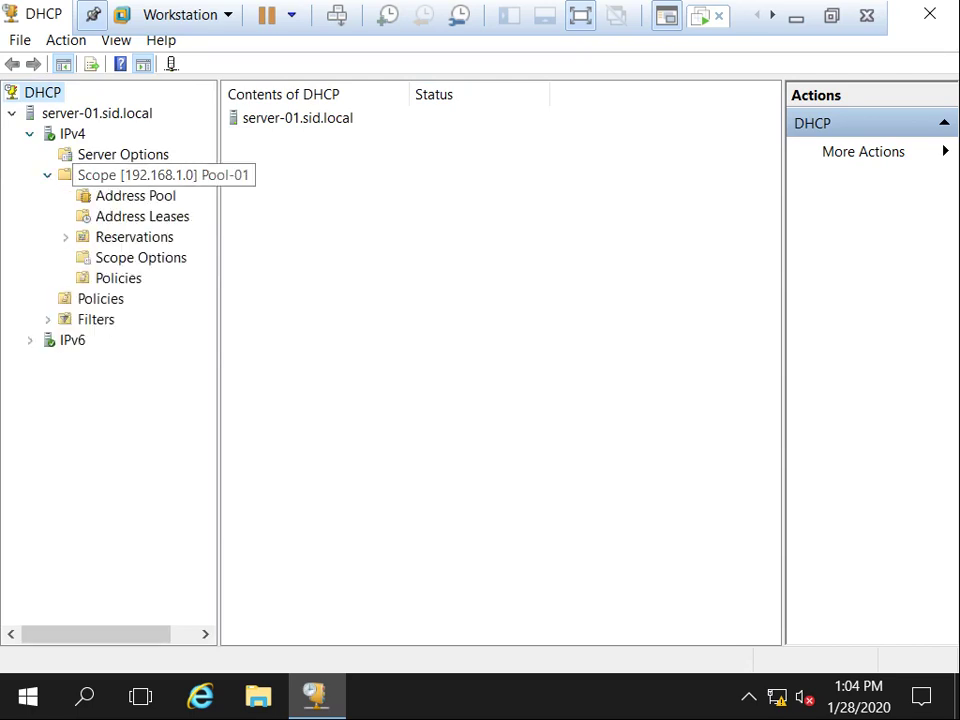
pyautogui.rightClick(129, 173)
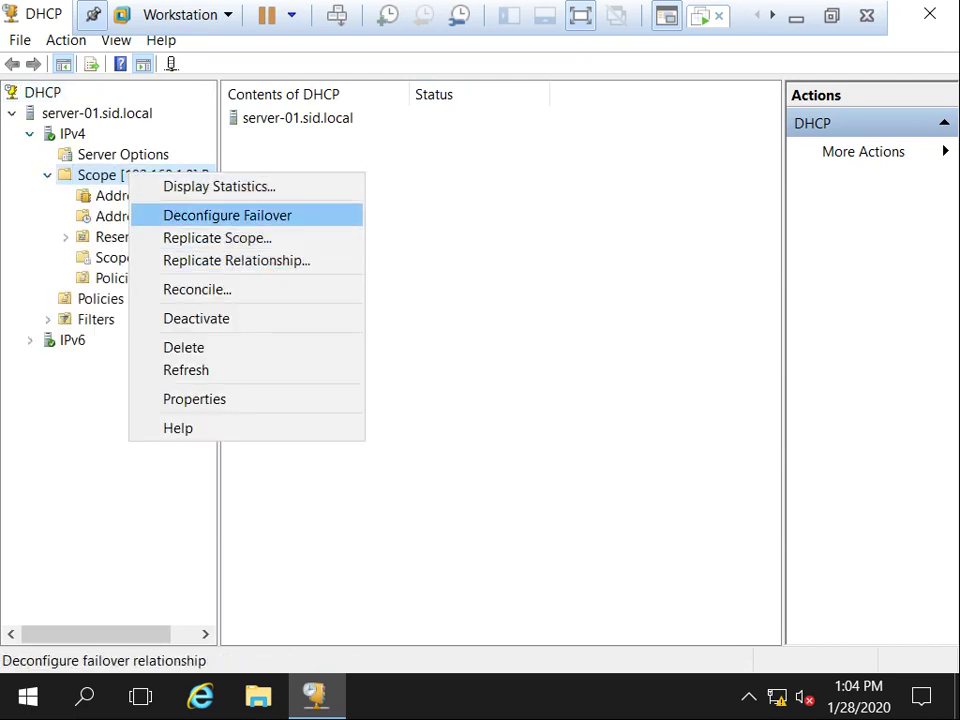
pyautogui.click(227, 215)
pyautogui.press('Return')
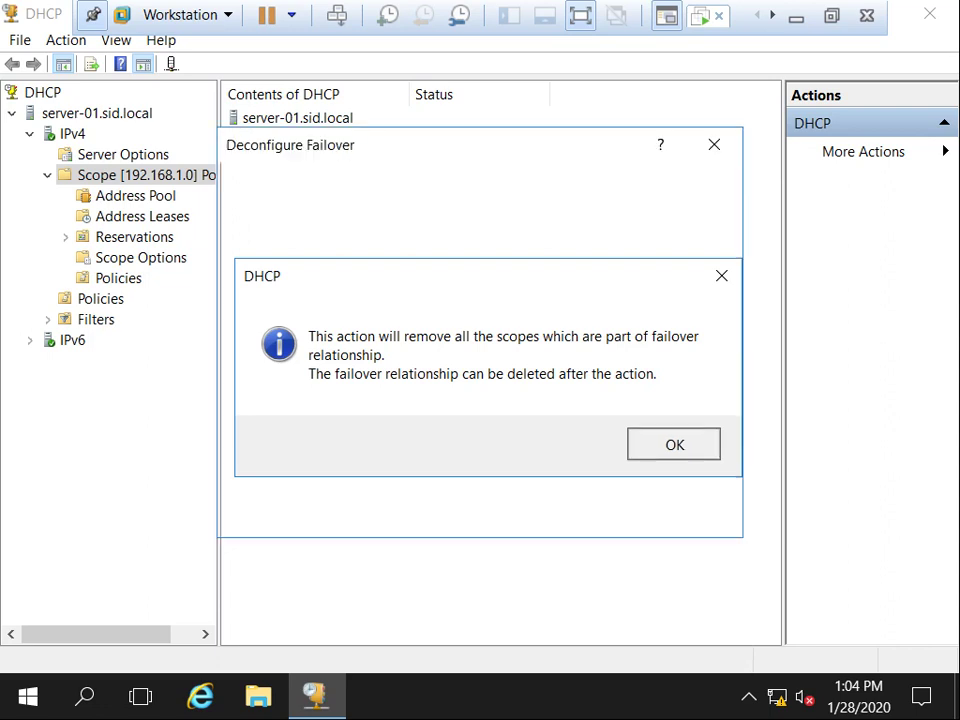
pyautogui.press('Return')
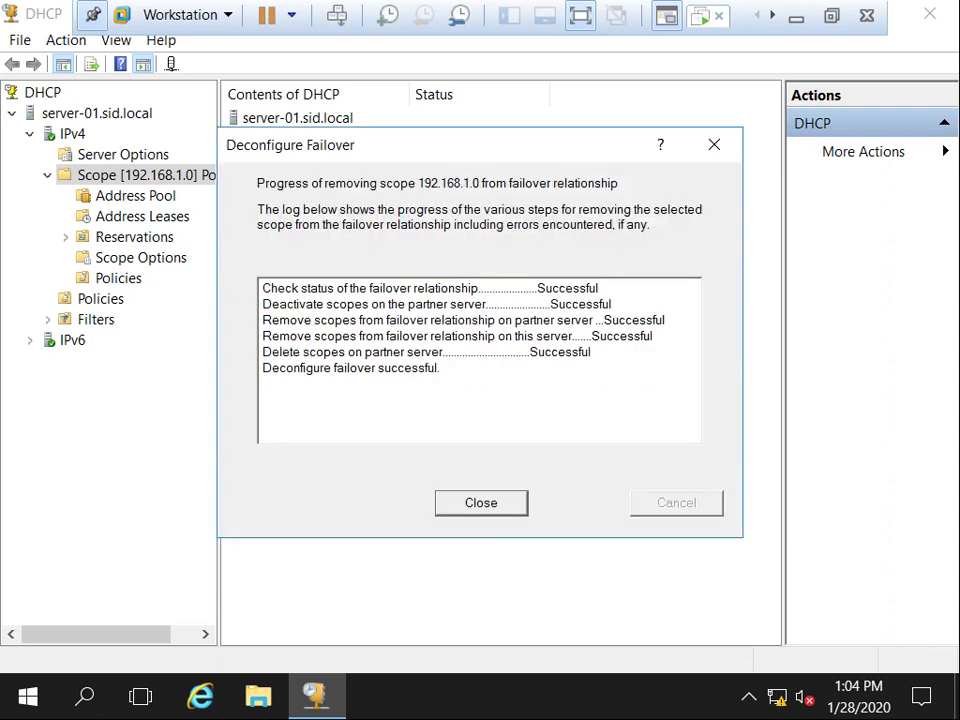
pyautogui.press('Return')
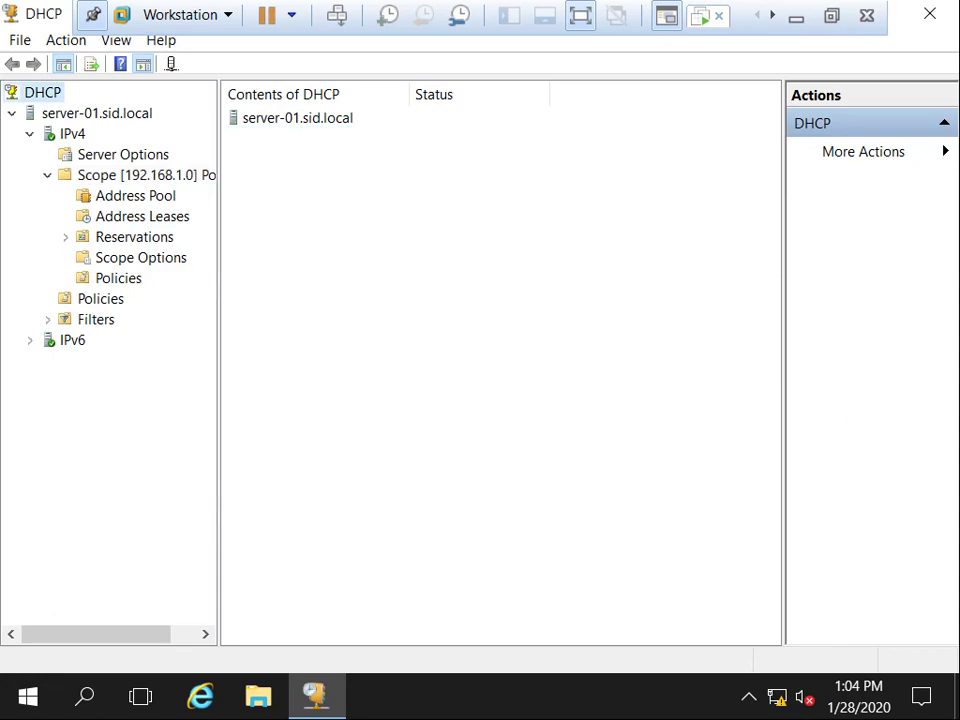
# - Switch to Server-02 and refresh its IPv4 node to check whether scope 192.168.1.0 is still listed
pyautogui.hotkey('ctrl', 'alt', 'Right')
pyautogui.moveTo(512, 145); pyautogui.dragTo(572, 129)
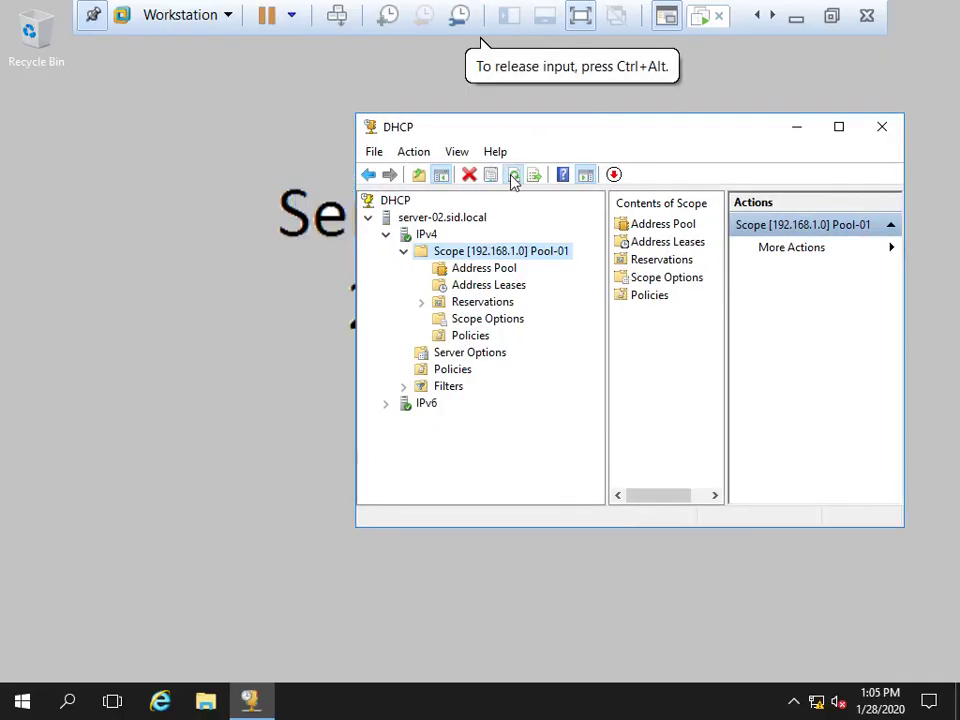
pyautogui.click(512, 176)
pyautogui.click(423, 234)
pyautogui.click(491, 177)
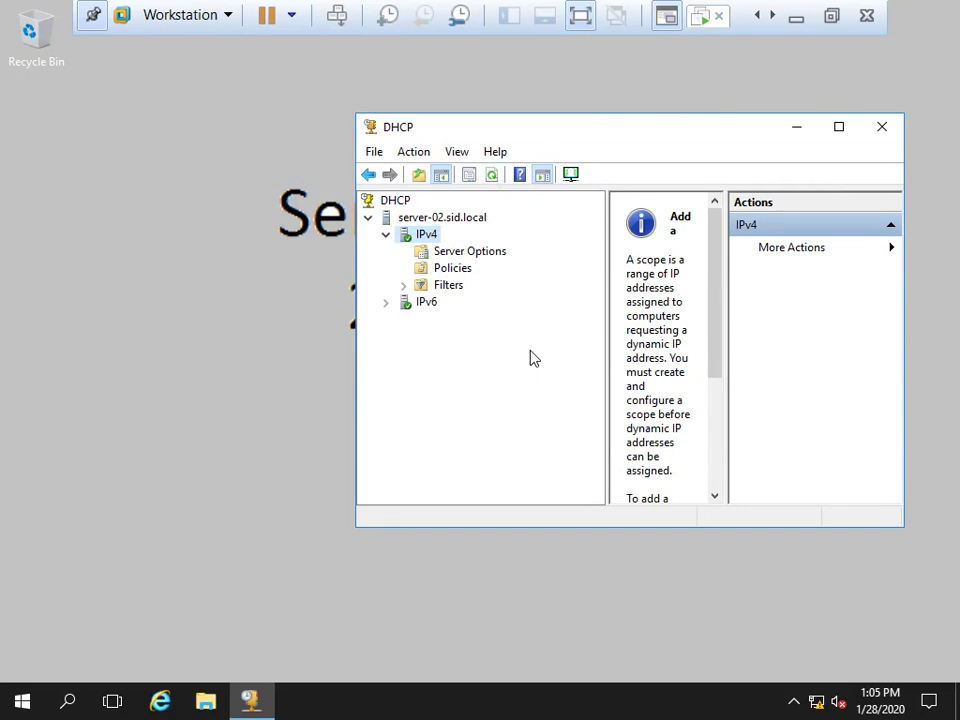
pyautogui.moveTo(572, 137); pyautogui.dragTo(485, 290)
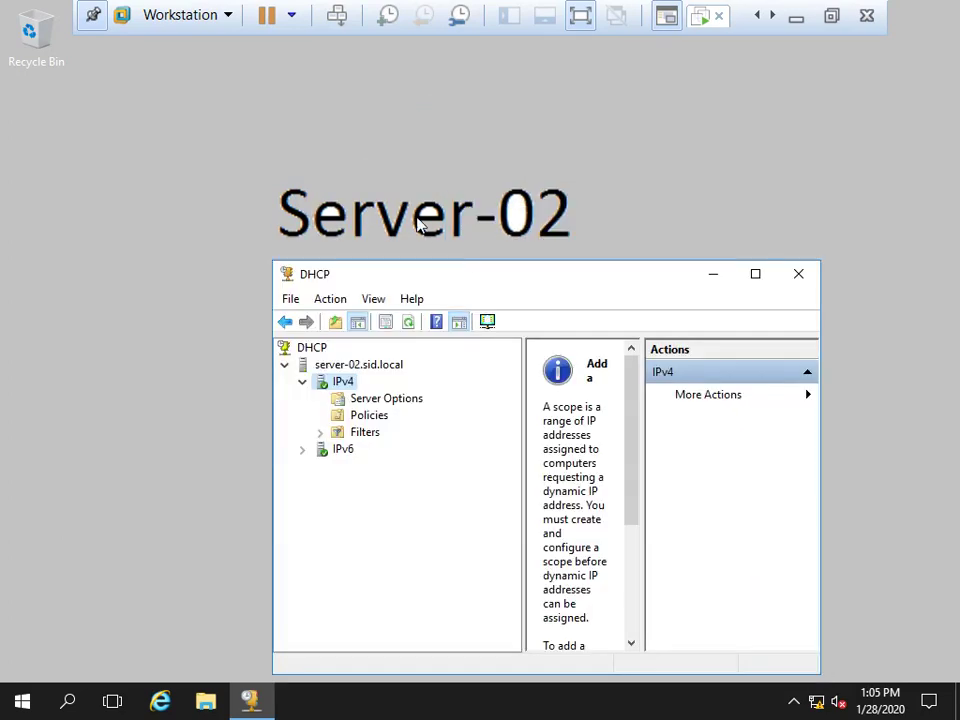
# - Return to Server-01 and start the Split-Scope wizard for scope 192.168.1.0, going past its introduction
pyautogui.click(772, 16)
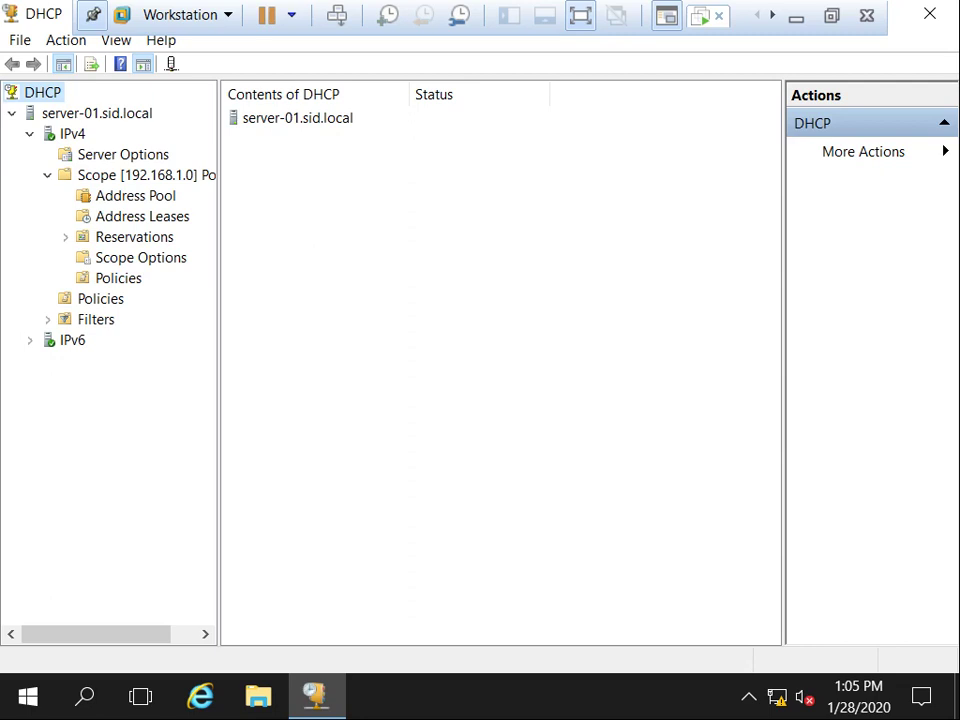
pyautogui.rightClick(125, 180)
pyautogui.moveTo(194, 224)
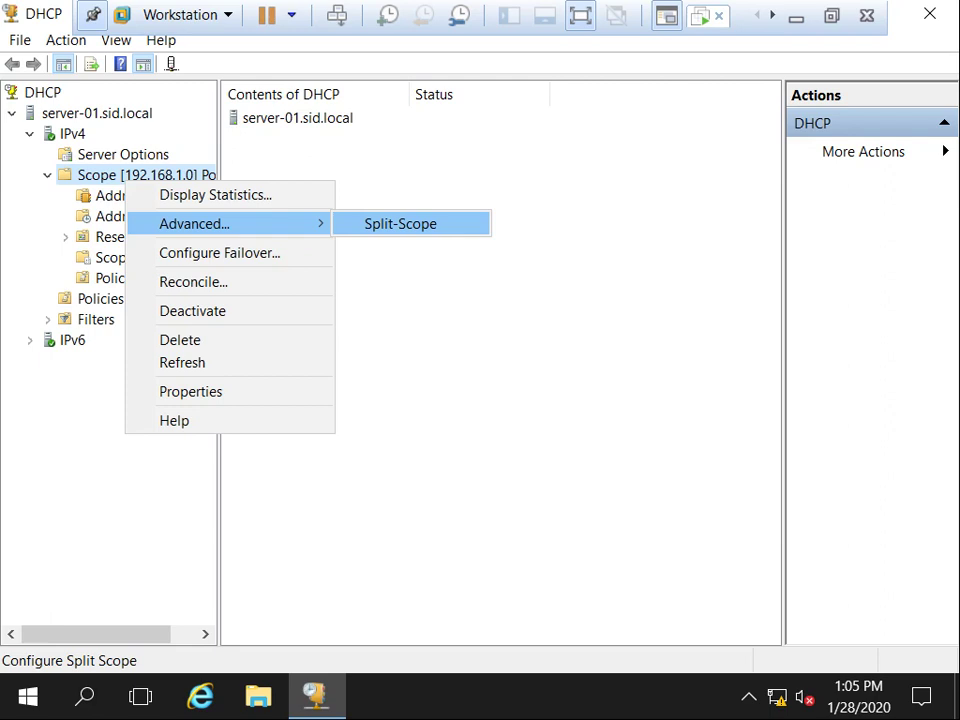
pyautogui.press('Return')
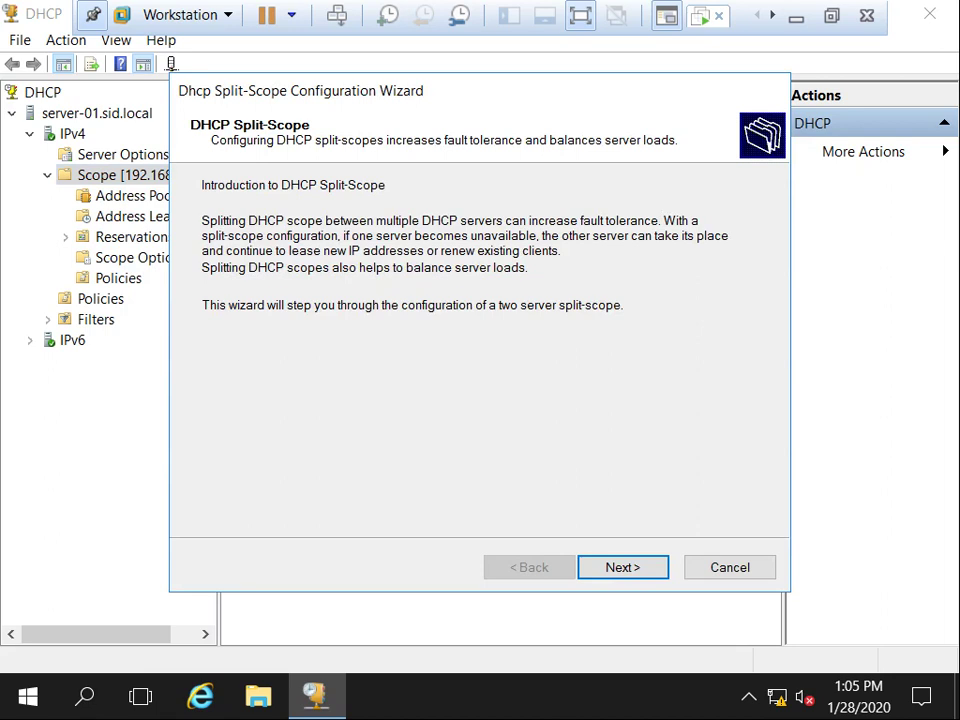
pyautogui.moveTo(407, 101); pyautogui.dragTo(426, 96)
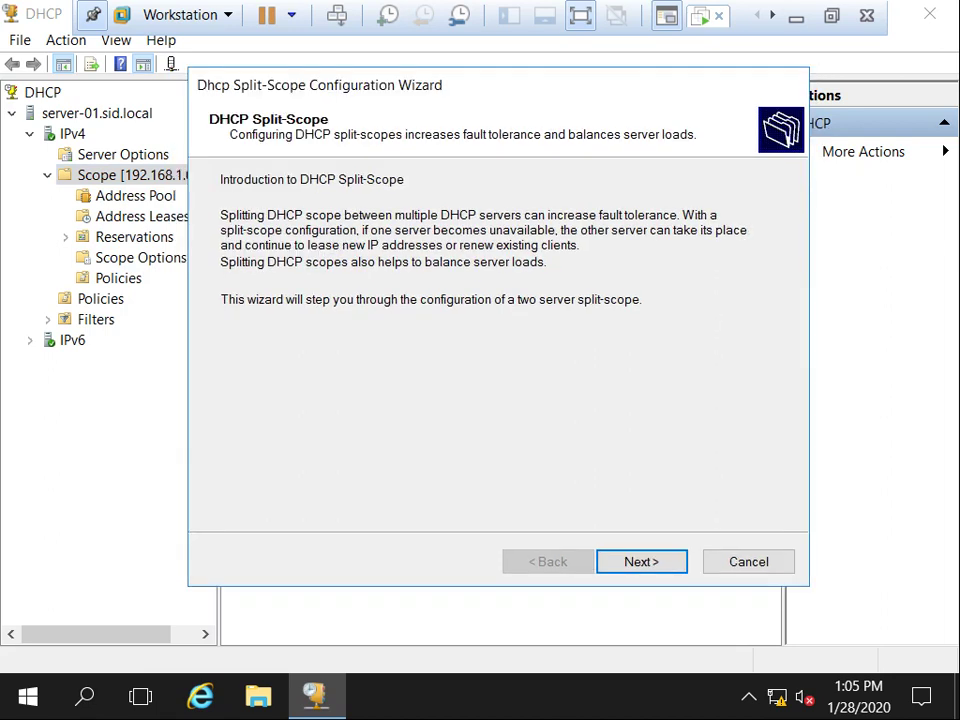
pyautogui.press('Return')
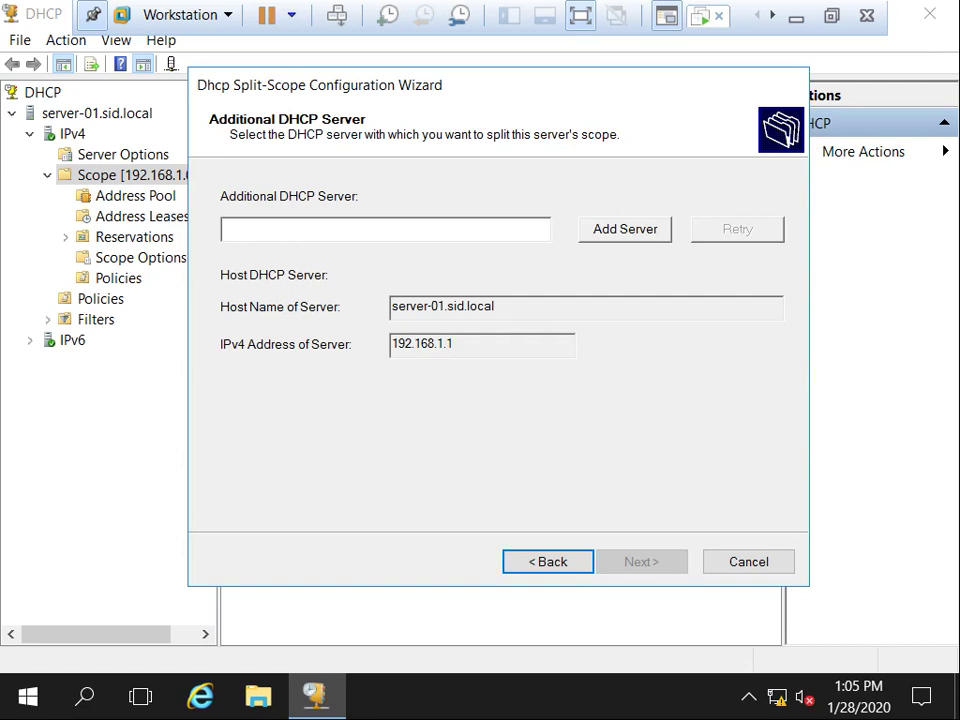
# - Add the authorized server server-02.sid.local as the additional DHCP server of the split scope
pyautogui.click(624, 229)
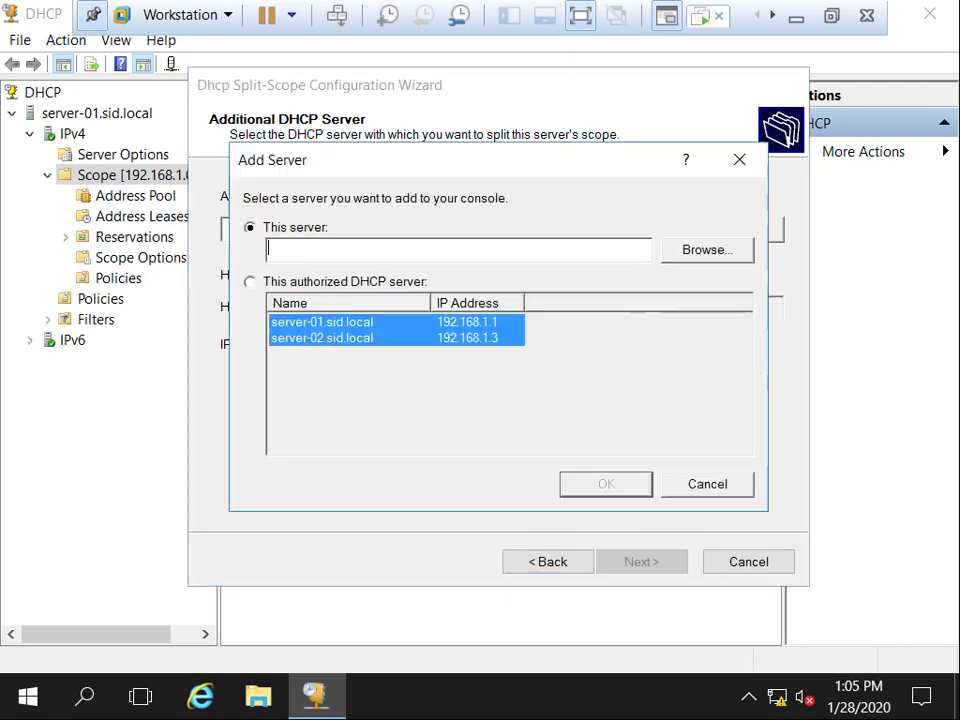
pyautogui.click(250, 281)
pyautogui.click(322, 338)
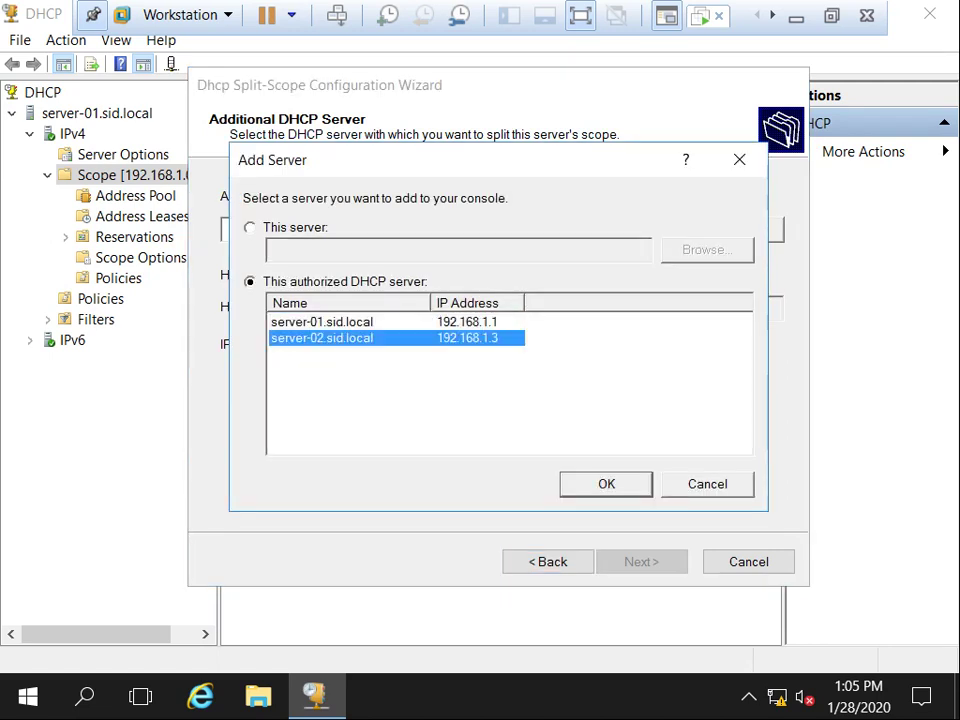
pyautogui.press('Return')
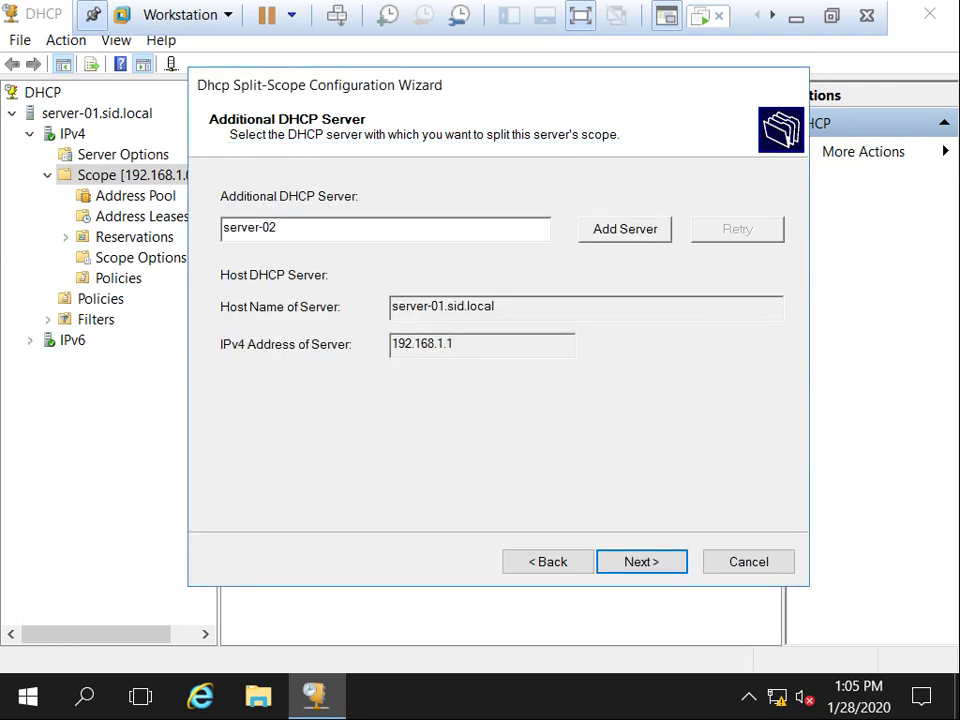
pyautogui.press('Return')
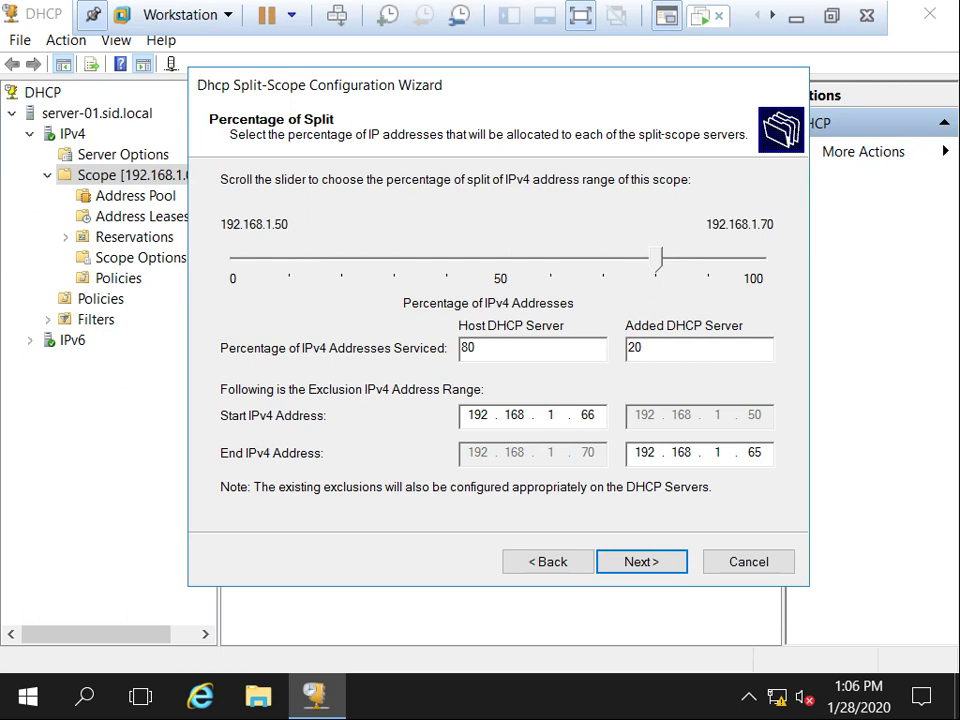
# - Allocate 60% of the addresses to the host server and 40% to the added server, keeping both DHCP offer delays at 0 ms
pyautogui.press('Tab')
pyautogui.write('60')
pyautogui.press('Tab')
pyautogui.hotkey('shift', 'Home')
pyautogui.click(643, 348)
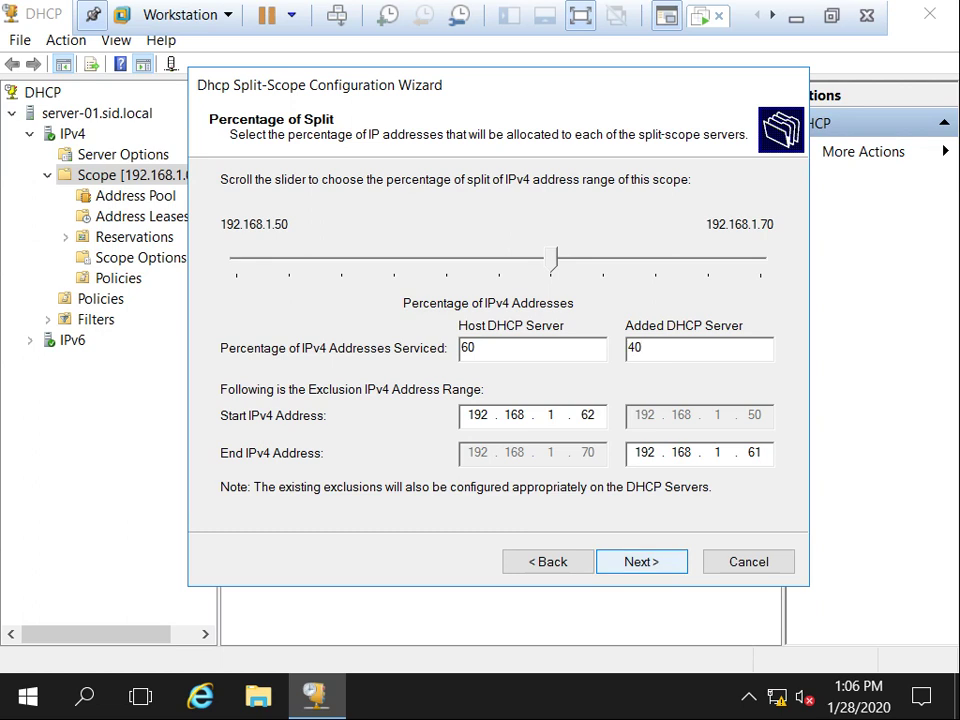
pyautogui.press('Return')
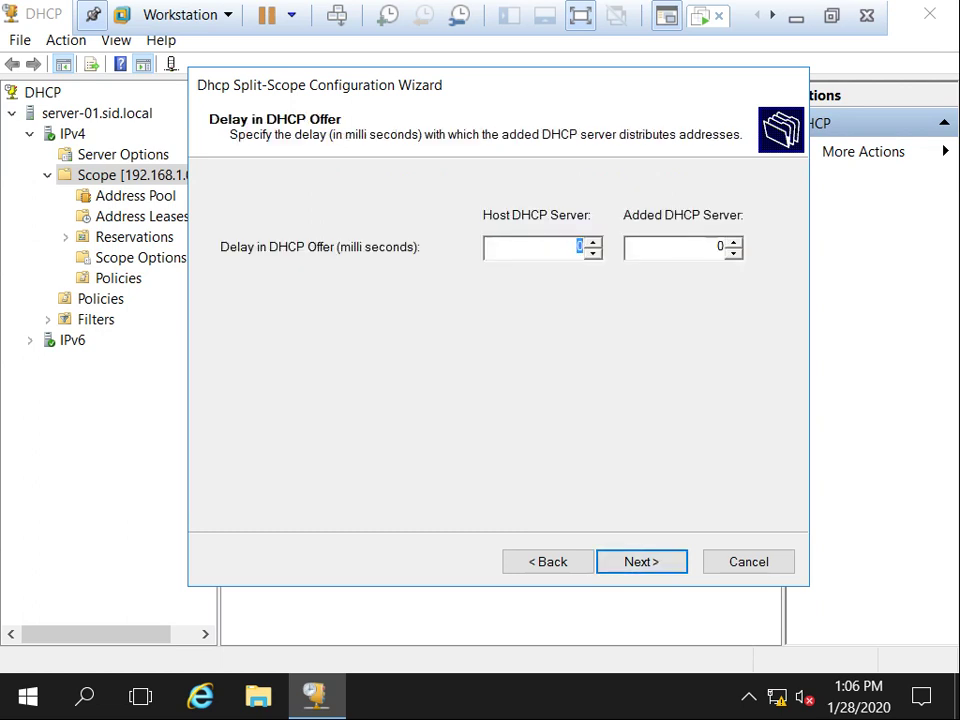
pyautogui.click(577, 246)
pyautogui.press('Return')
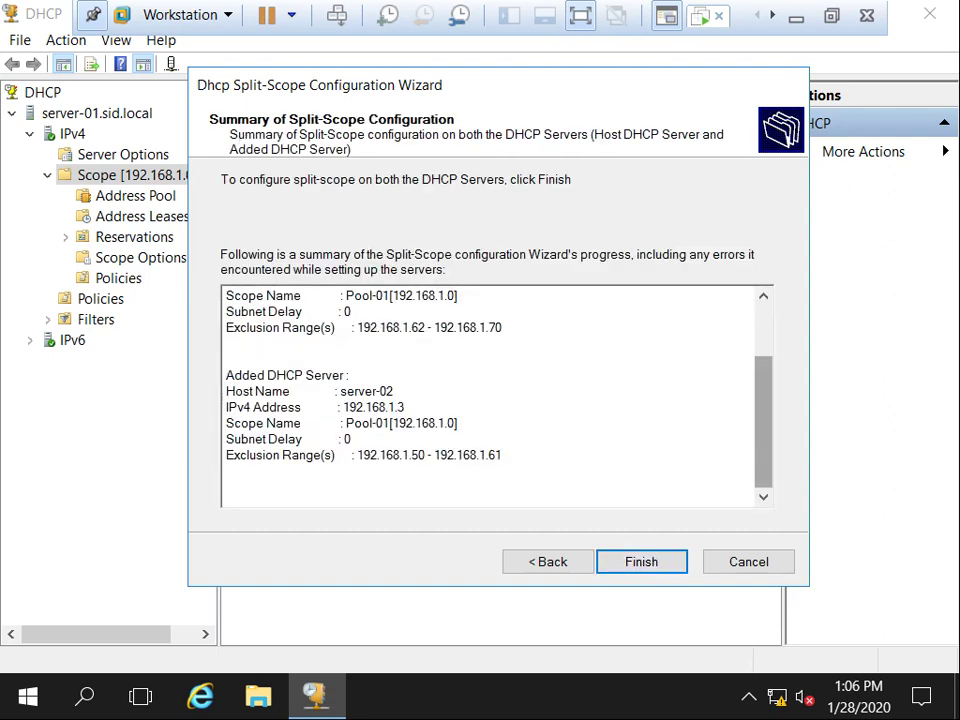
# - Review the summary, finish the split-scope configuration, and show the scope's address pool on Server-01
pyautogui.scroll(3, 763, 460)
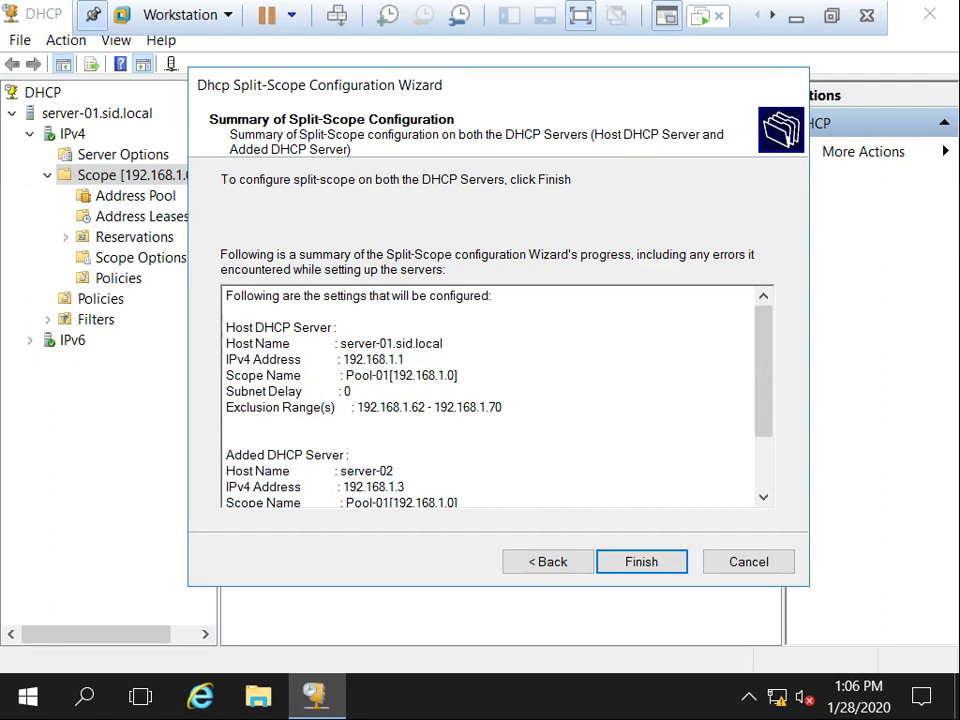
pyautogui.scroll(-2, 490, 397)
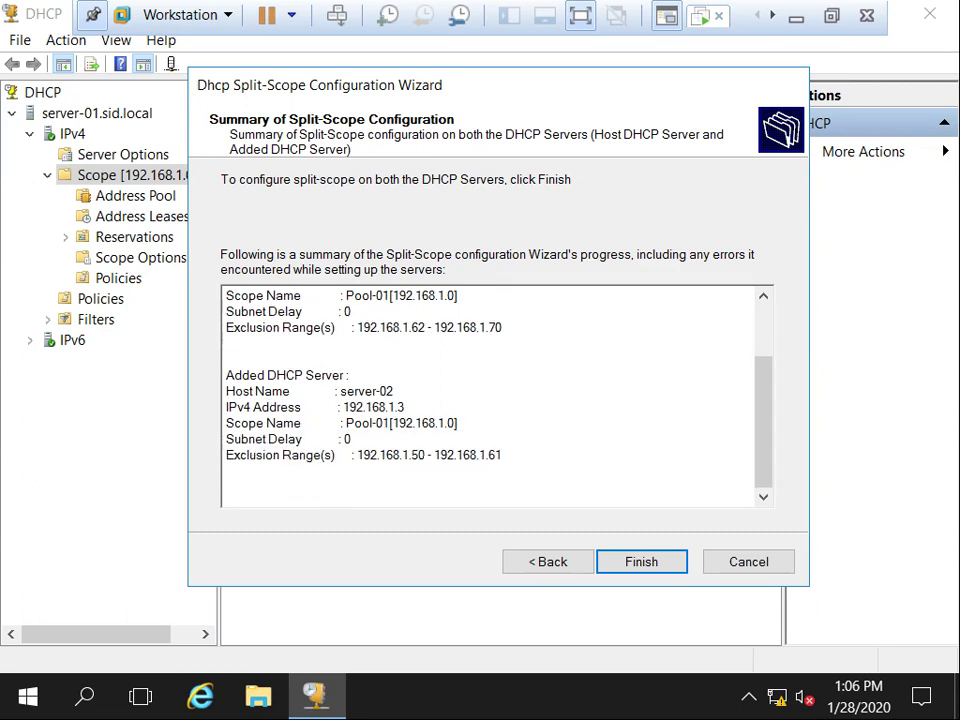
pyautogui.press('Return')
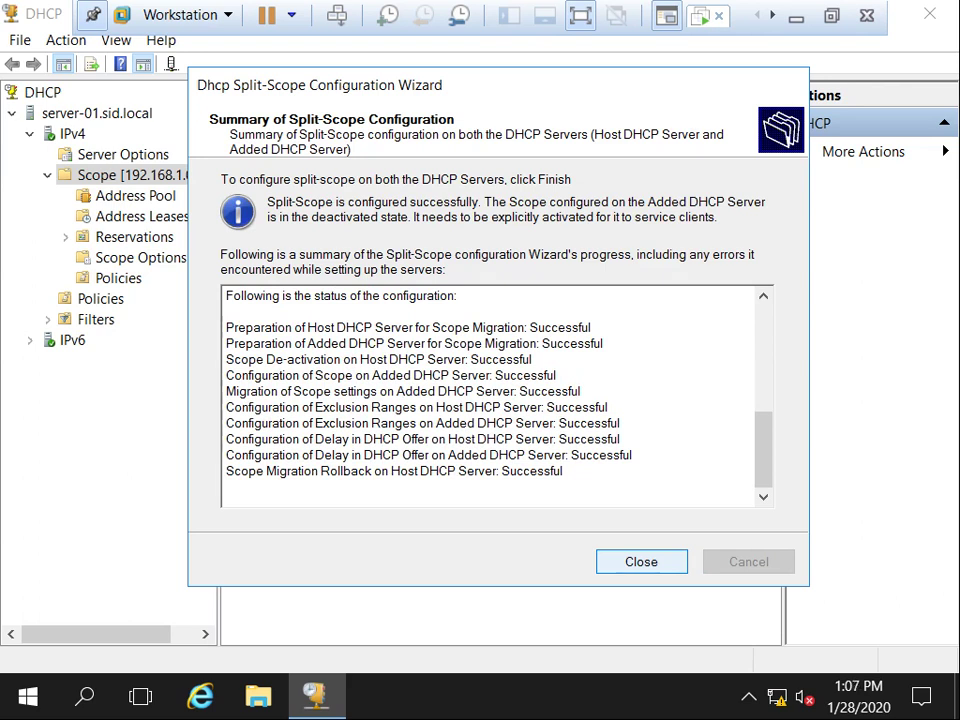
pyautogui.press('Return')
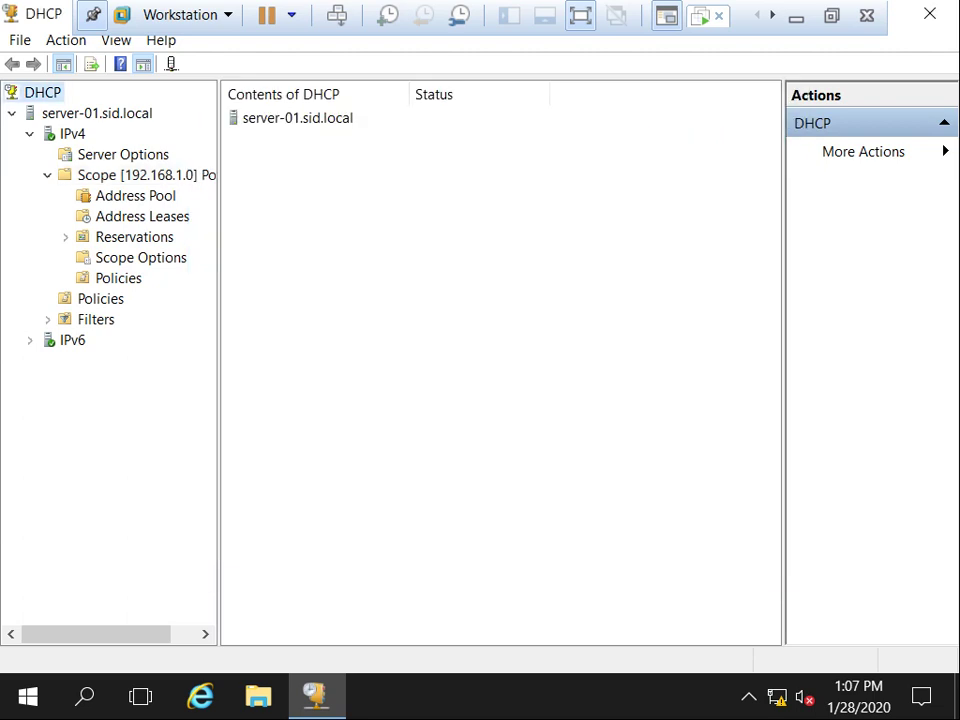
pyautogui.click(135, 175)
pyautogui.click(135, 195)
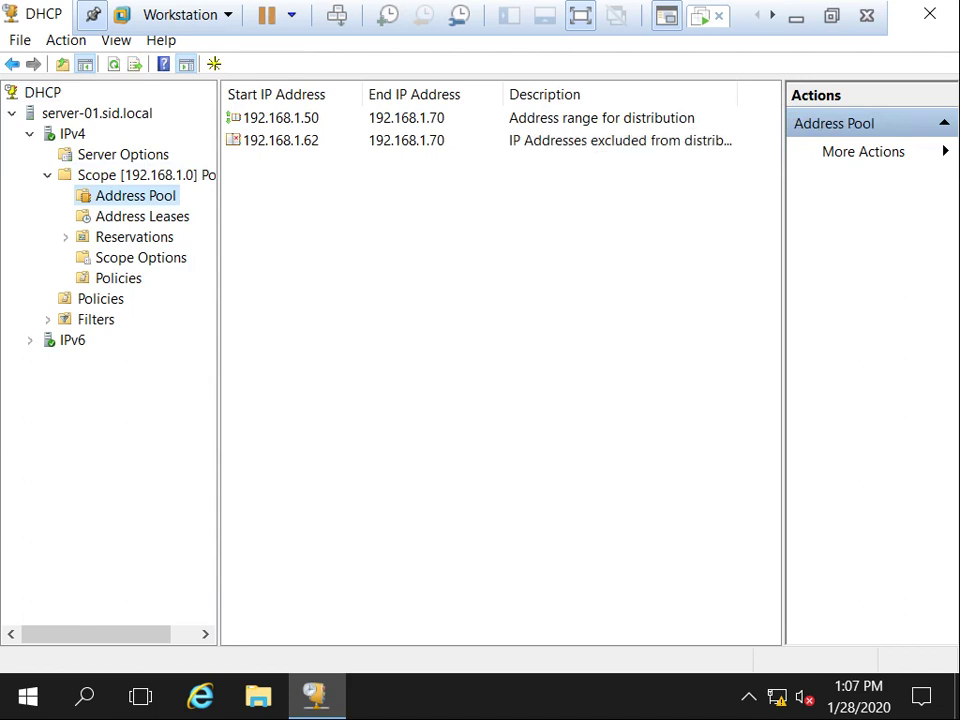
# - Switch to Server-02, maximize the DHCP console, refresh IPv4 and expand scope 192.168.1.0 Pool-01
pyautogui.hotkey('ctrl', 'alt', 'Right')
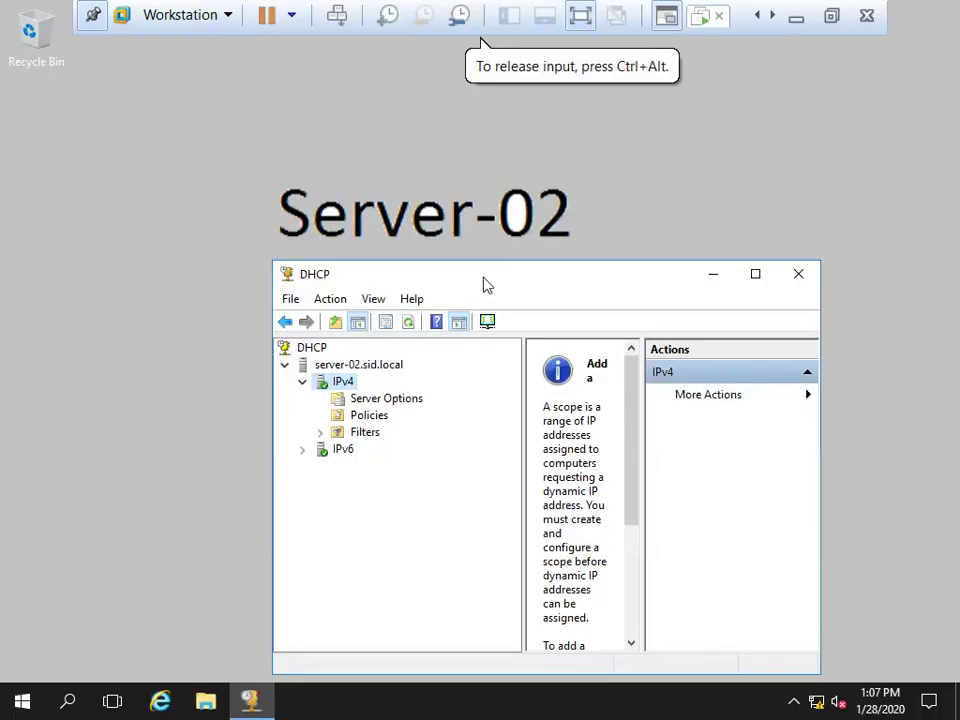
pyautogui.doubleClick(487, 285)
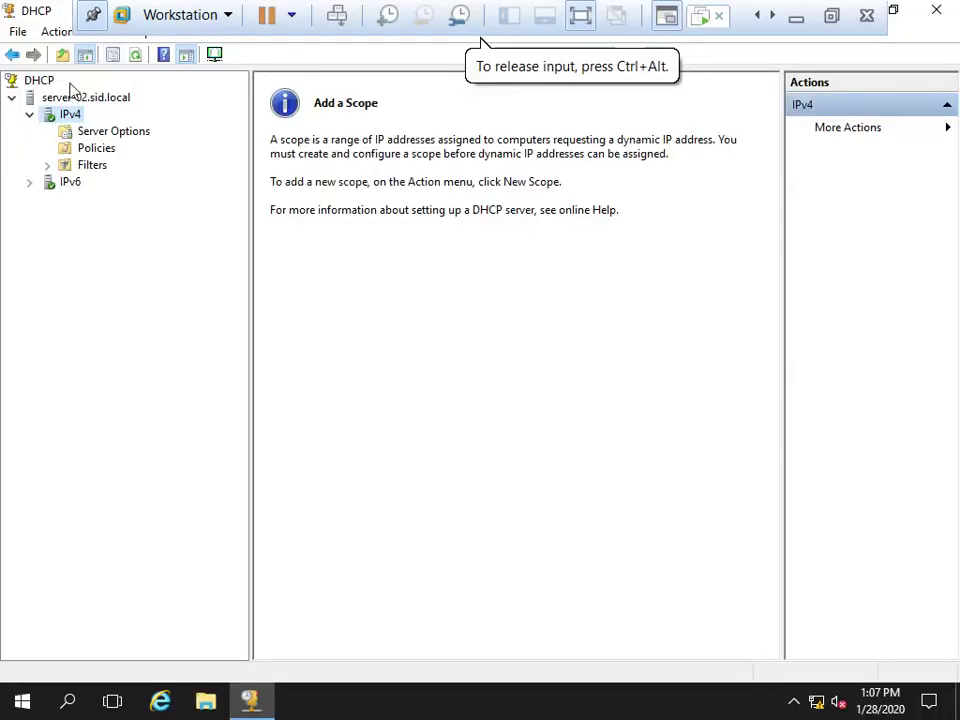
pyautogui.click(134, 58)
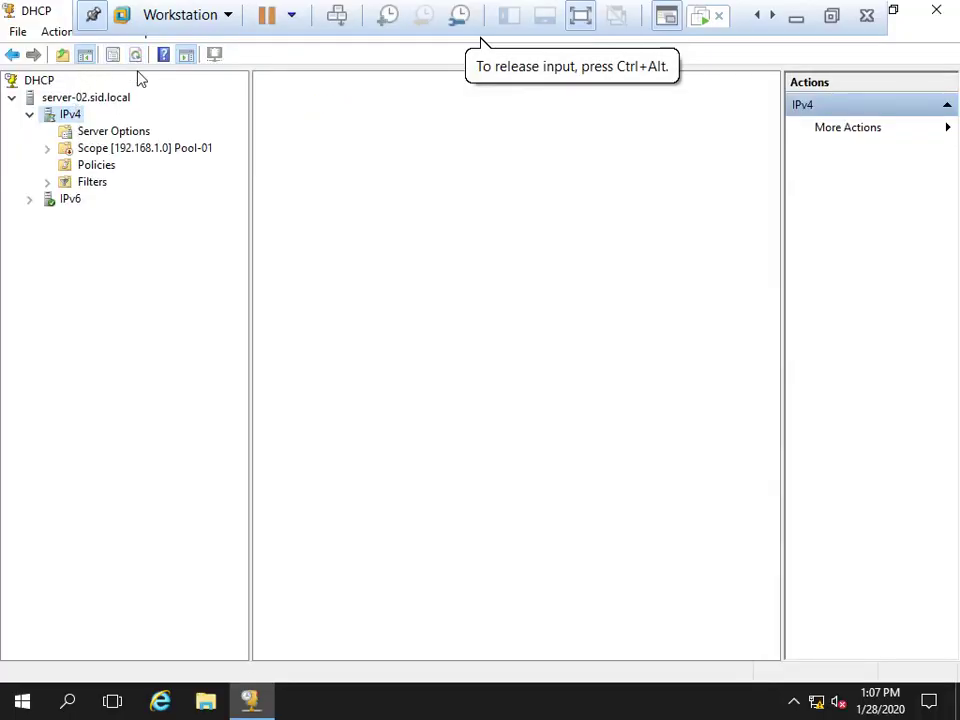
pyautogui.click(127, 150)
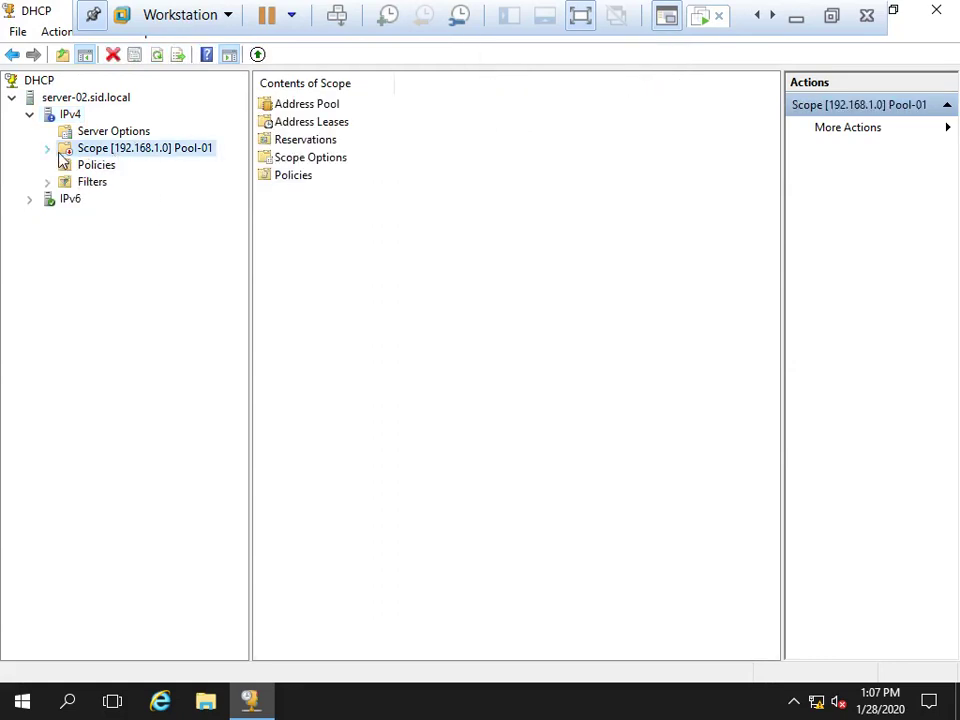
pyautogui.click(47, 149)
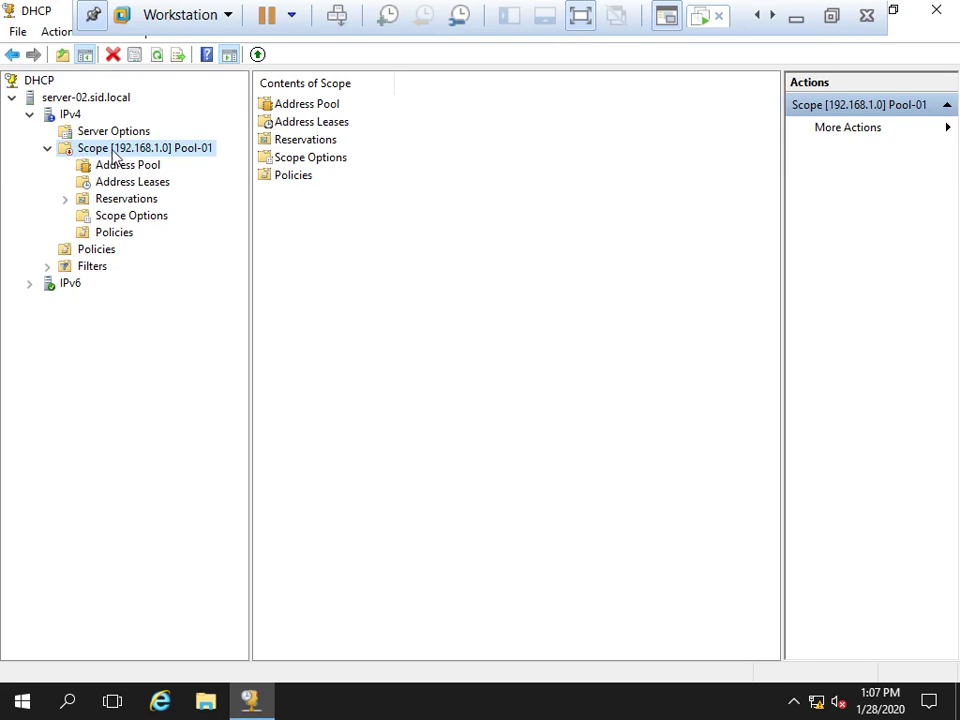
# - Activate scope 192.168.1.0 Pool-01 on Server-02 and show its address pool
pyautogui.rightClick(113, 150)
pyautogui.click(189, 273)
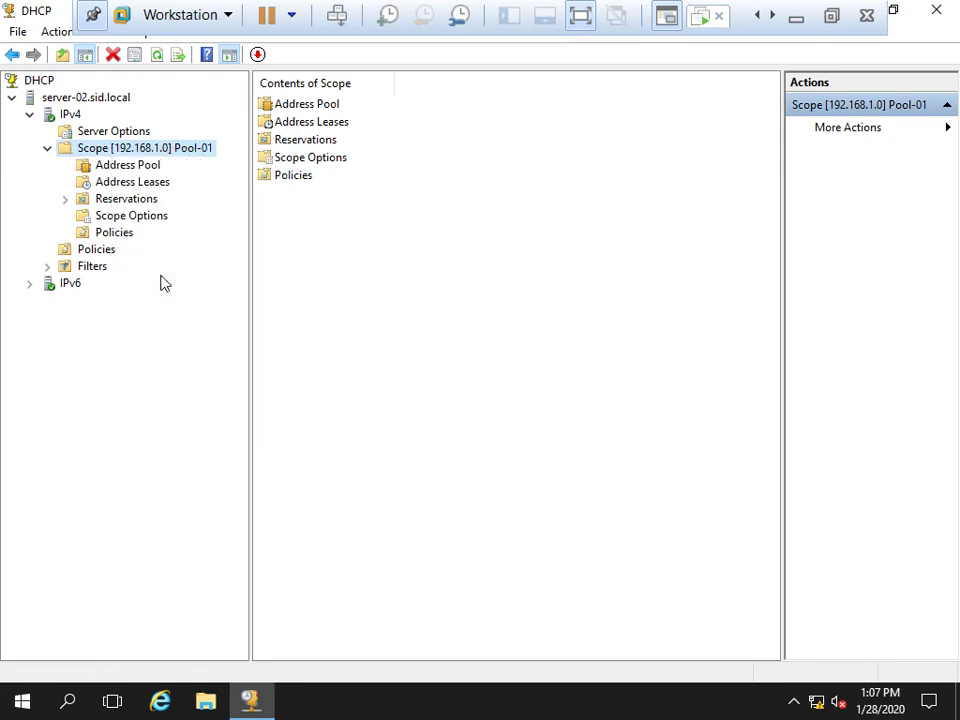
pyautogui.click(152, 166)
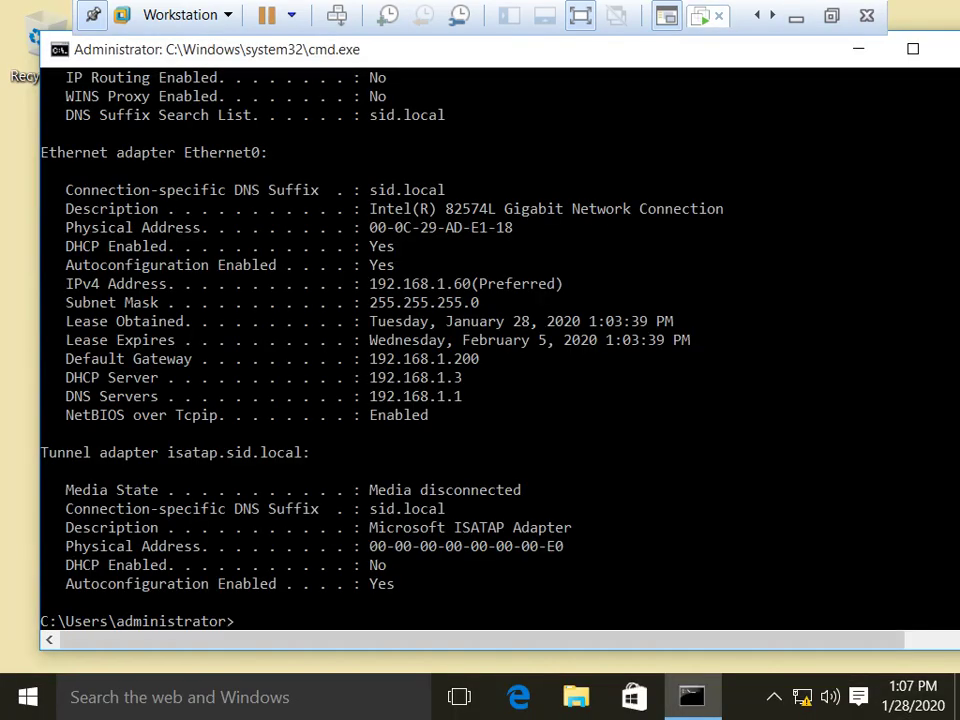
# - Switch to Client-01 and release its current IP address with ipconfig /release
pyautogui.write('ipconfig /renew')
pyautogui.press('Up')
pyautogui.press('Return')
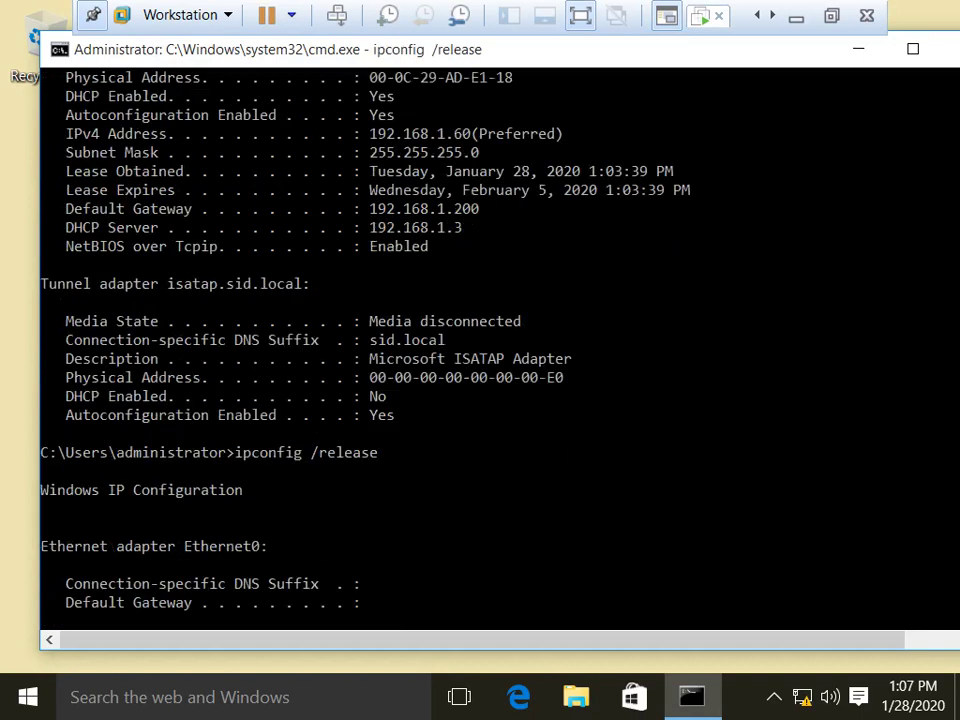
# - Request a fresh address for Client-01 with ipconfig /renew to test the split scope
pyautogui.press('Down')
pyautogui.press('Down')
pyautogui.press('Down')
pyautogui.press('Down')
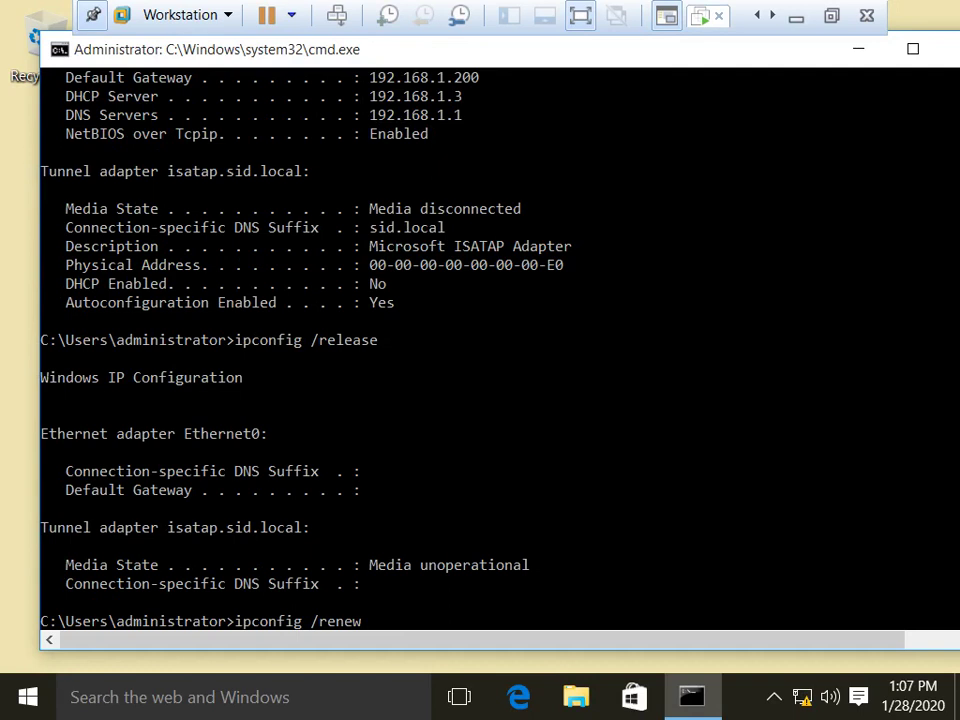
pyautogui.press('Return')
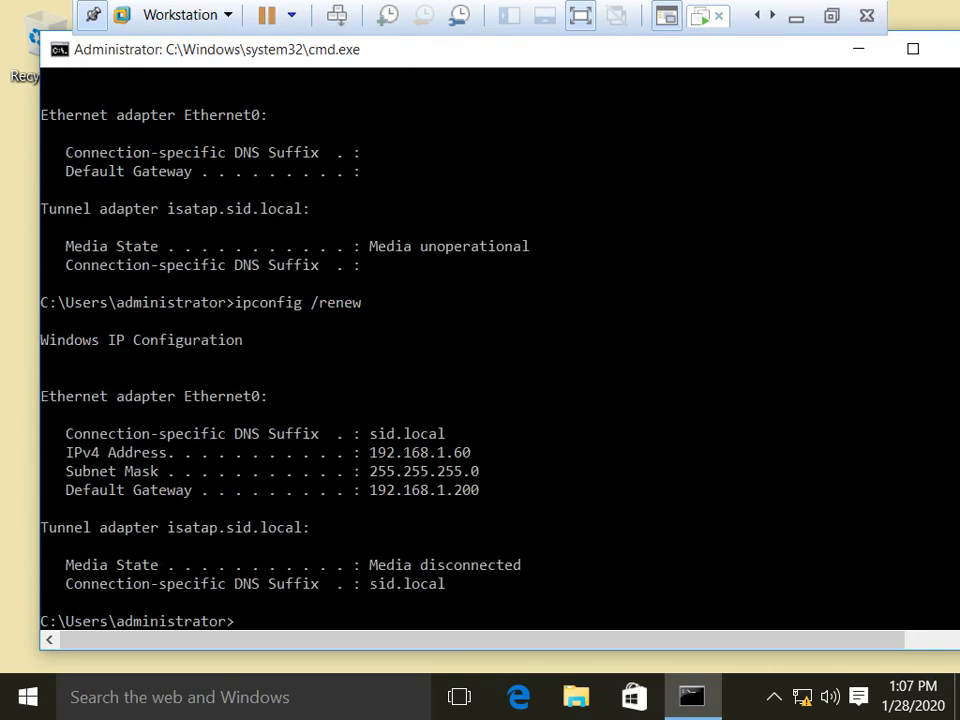
# - Display Client-01's full IP configuration with ipconfig /all to check which DHCP server issued the lease
pyautogui.press('Up')
pyautogui.press('Up')
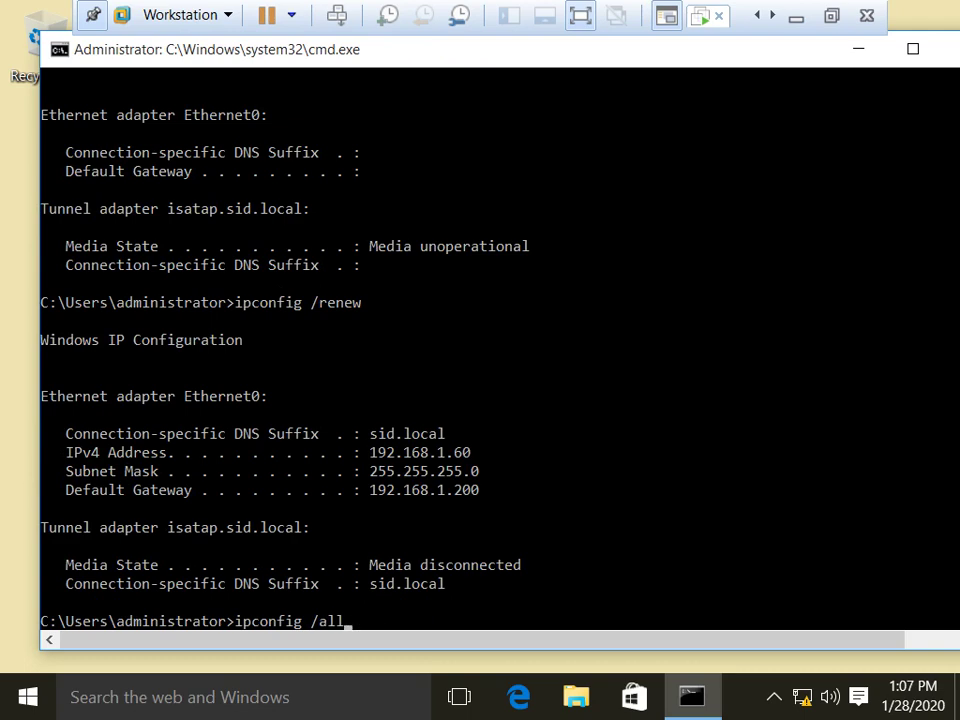
pyautogui.press('Return')
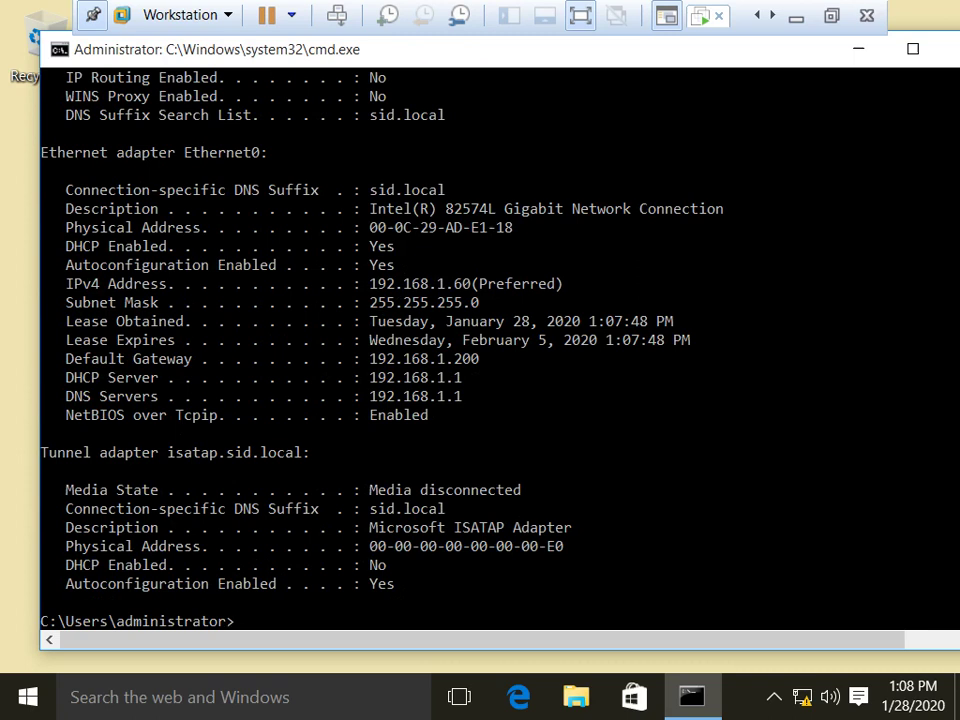
pyautogui.press('Up')
pyautogui.press('Up')
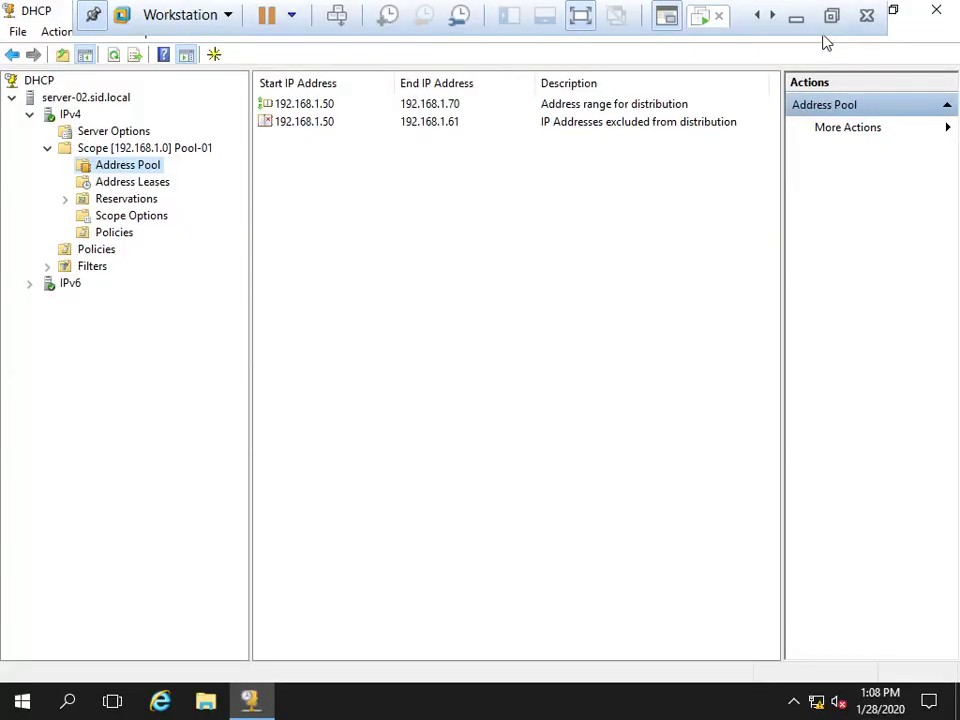
# - Switch to Server-01 and stop the DHCP service on server-01.sid.local
pyautogui.click(831, 15)
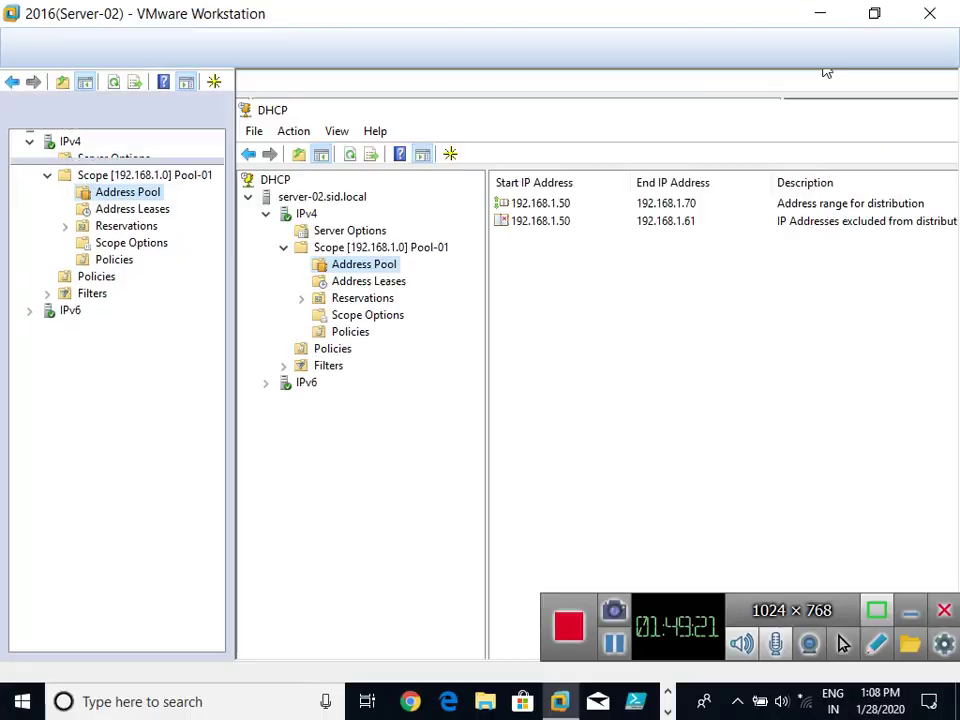
pyautogui.click(311, 87)
pyautogui.rightClick(321, 212)
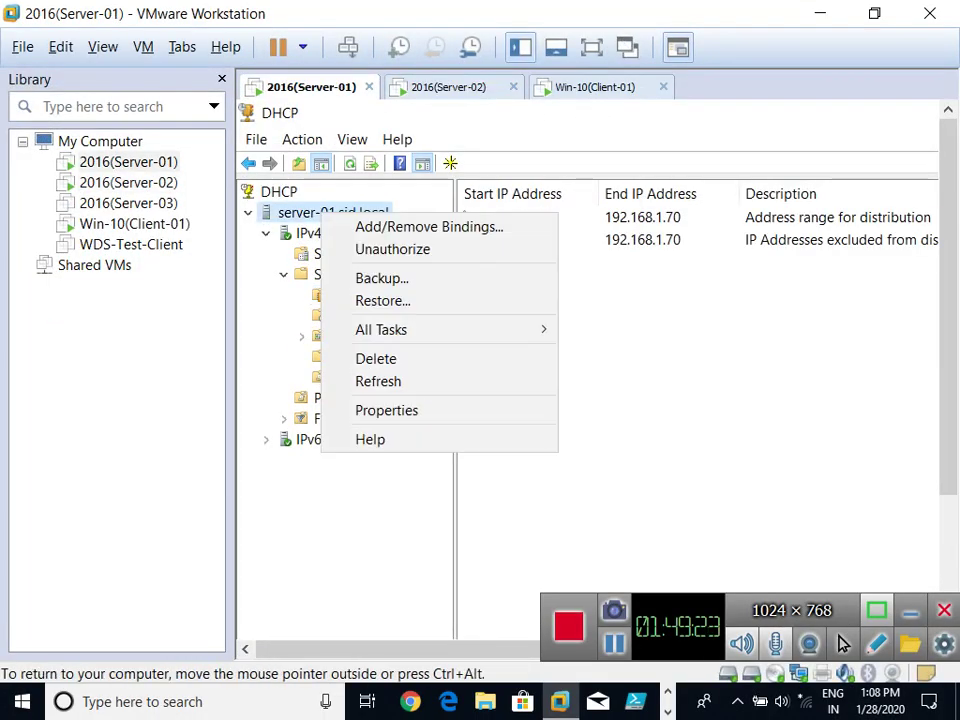
pyautogui.moveTo(400, 329)
pyautogui.click(602, 352)
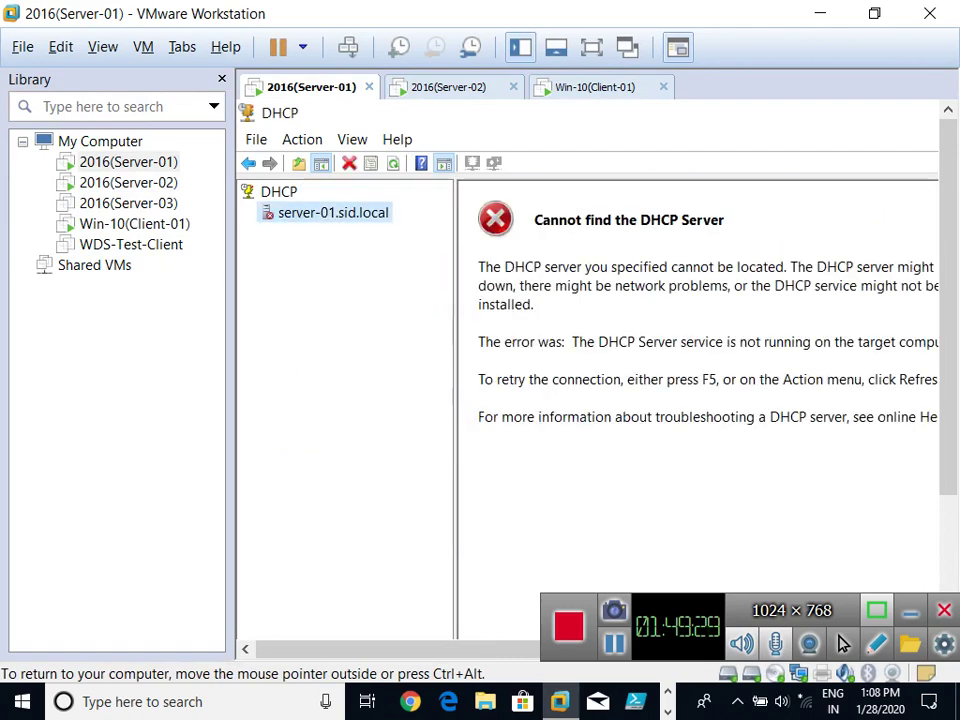
# - Return to Client-01 in full screen and release its IP address with ipconfig /release
pyautogui.click(595, 87)
pyautogui.click(611, 402)
pyautogui.hotkey('ctrl', 'alt', 'Return')
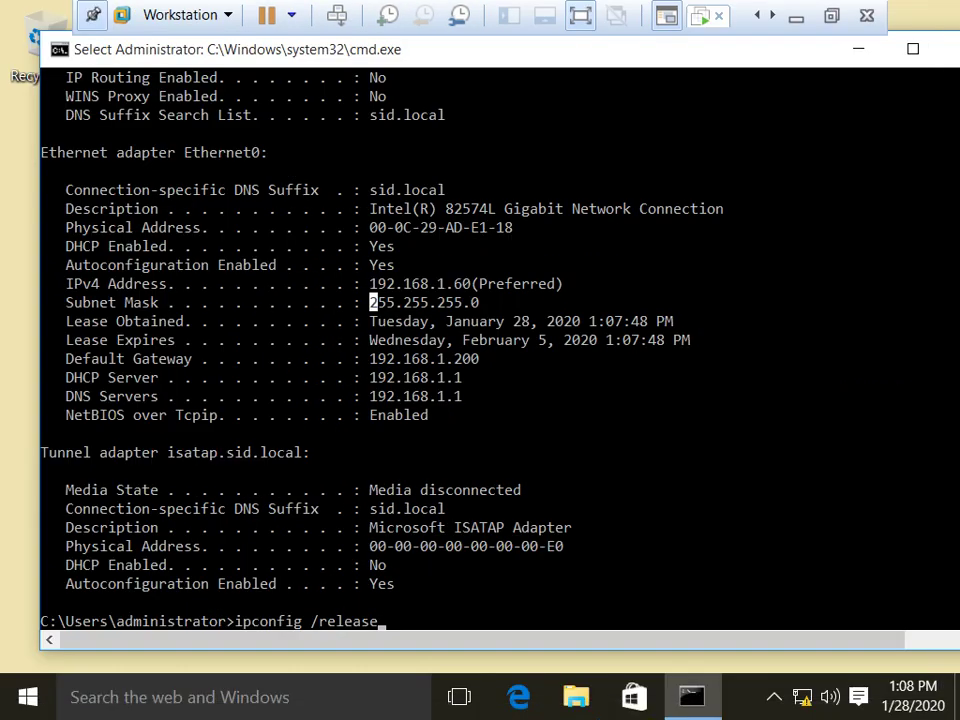
pyautogui.click(601, 451)
pyautogui.press('Return')
pyautogui.write('ipconfig /release')
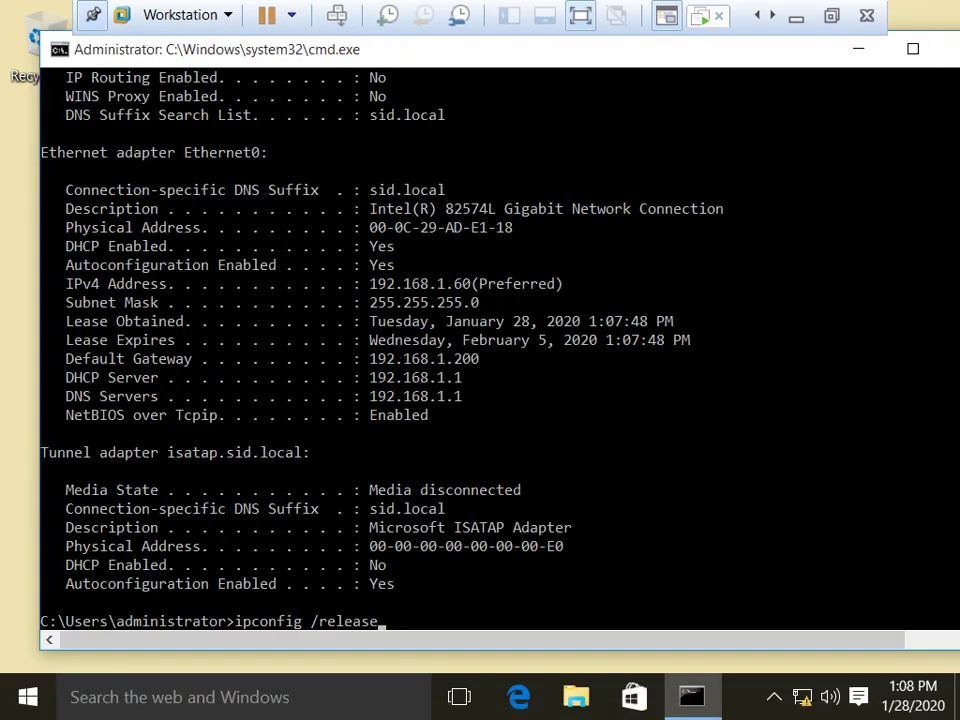
pyautogui.press('Return')
# - Request a new lease for Client-01 with ipconfig /renew while Server-01's DHCP service is stopped
pyautogui.write('ipconfig /renew')
pyautogui.press('Up')
pyautogui.press('Up')
pyautogui.press('Down')
pyautogui.press('Down')
pyautogui.press('Return')
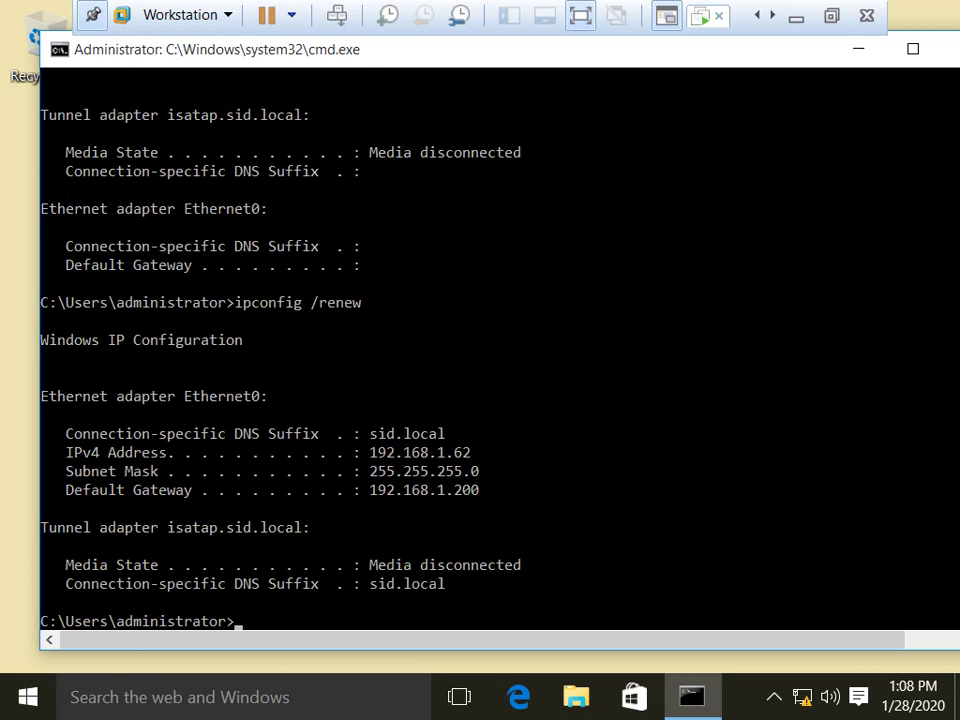
# - Run ipconfig /all on Client-01 again to check the address and DHCP server of the new lease
pyautogui.press('Up')
pyautogui.press('Up')
pyautogui.press('Up')
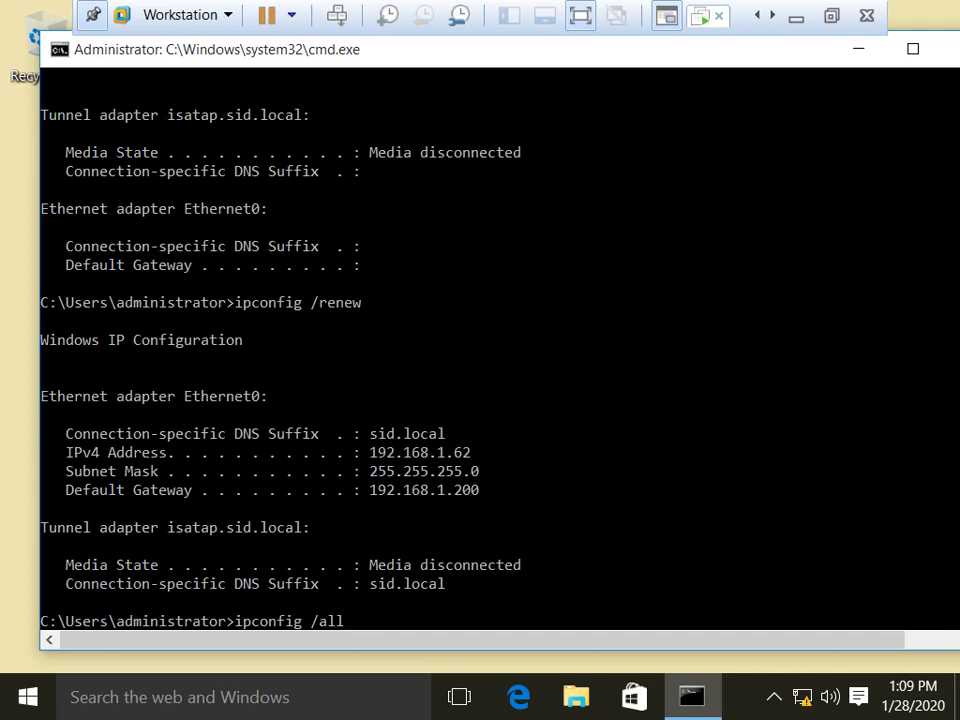
pyautogui.press('Return')
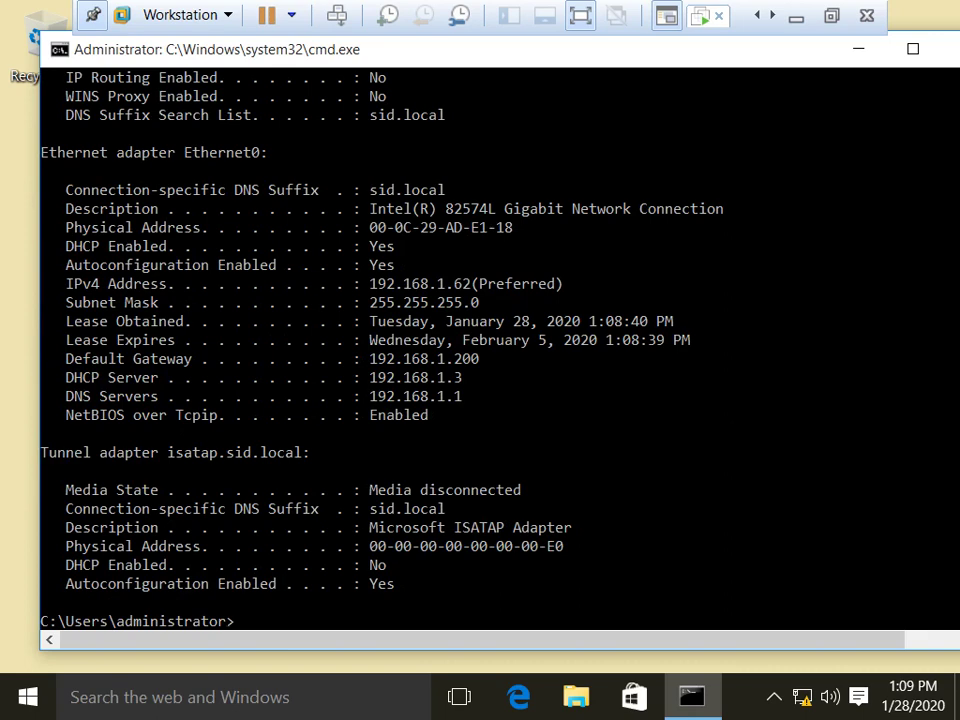
# - Switch to Server-02 and view the advanced Split-Scope option of scope 192.168.1.0 Pool-01 without starting it
pyautogui.click(832, 16)
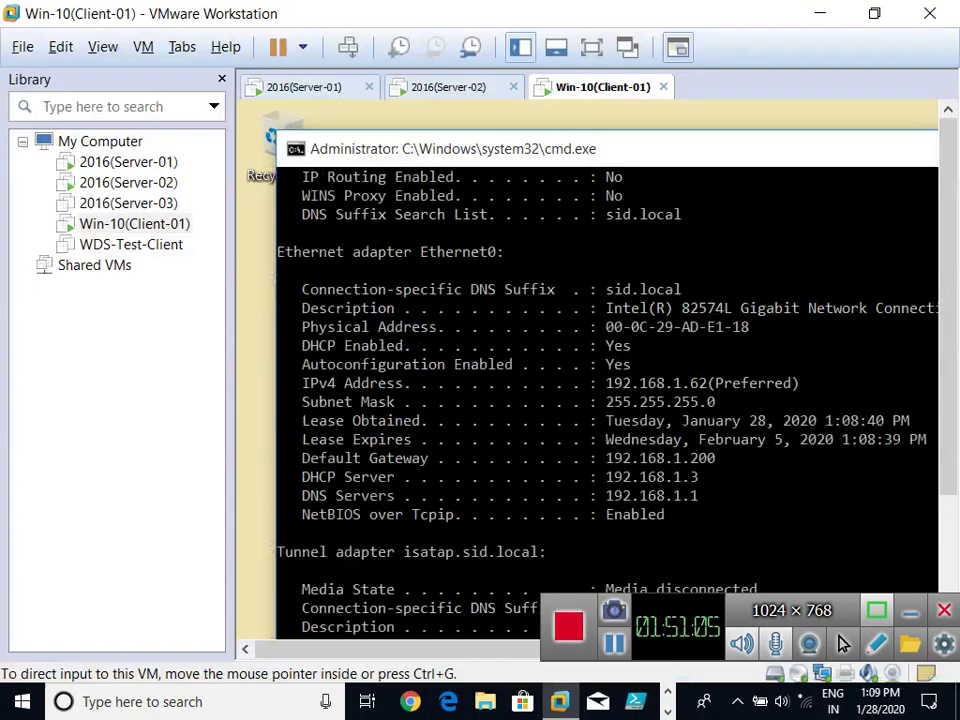
pyautogui.click(448, 88)
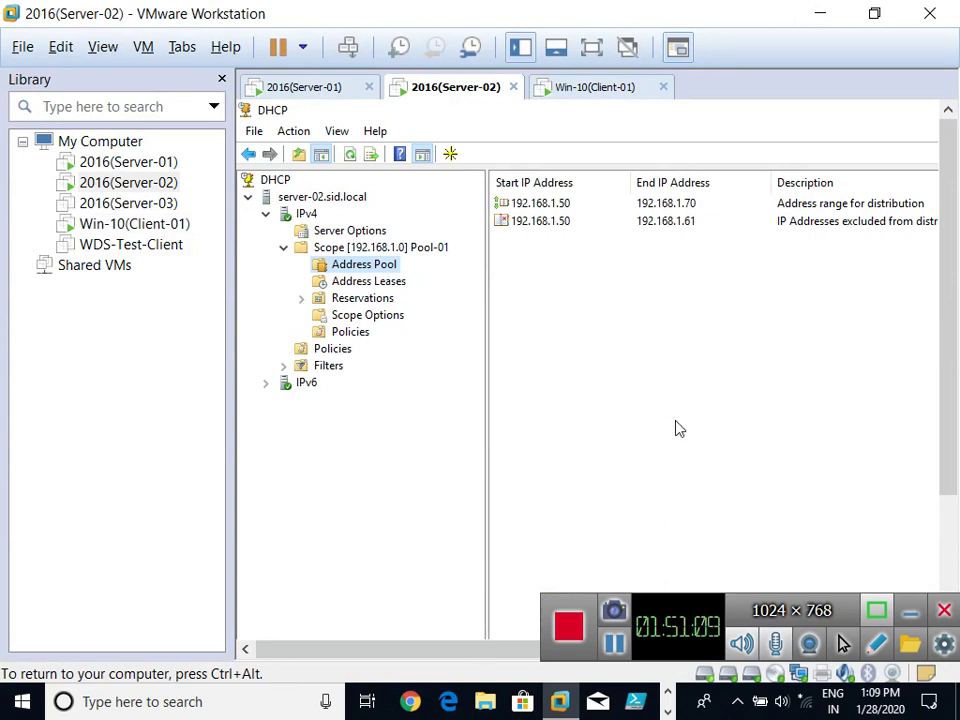
pyautogui.rightClick(372, 251)
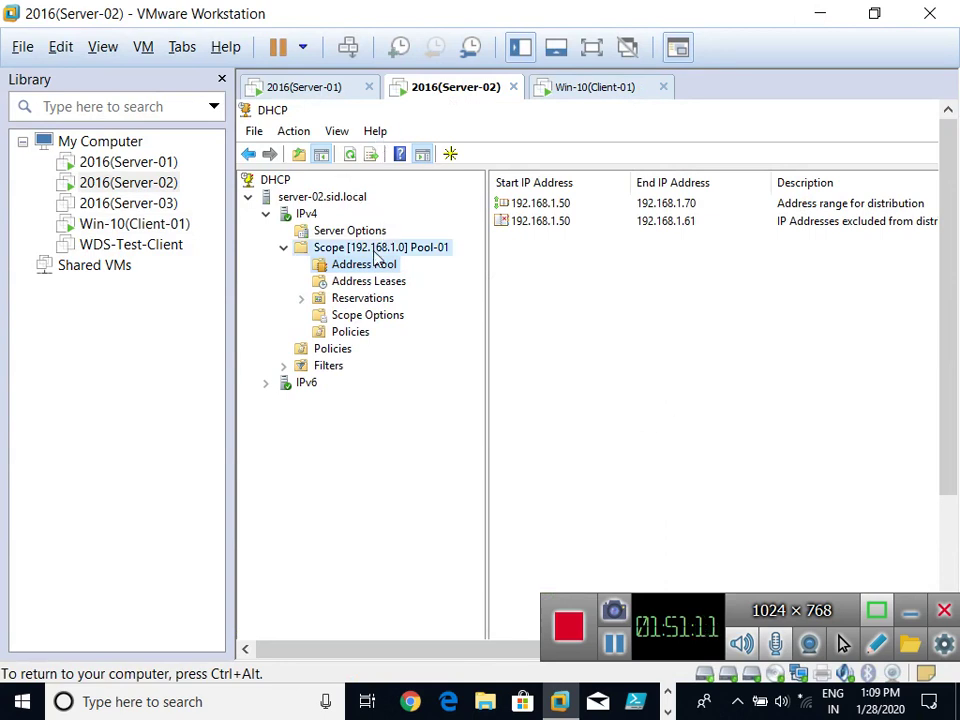
pyautogui.moveTo(450, 291)
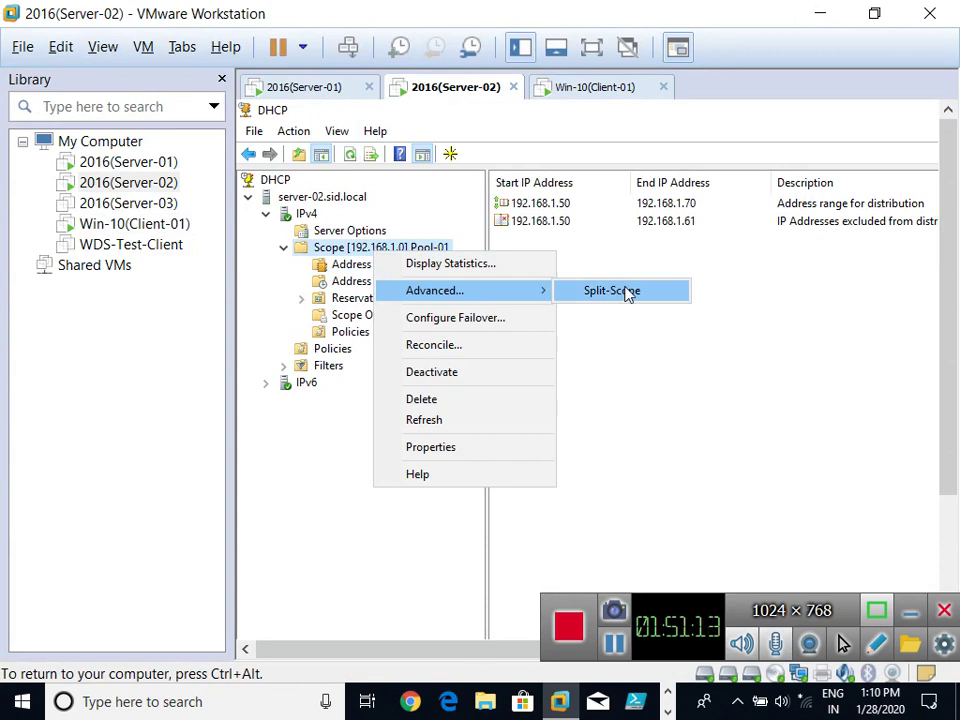
pyautogui.click(729, 373)
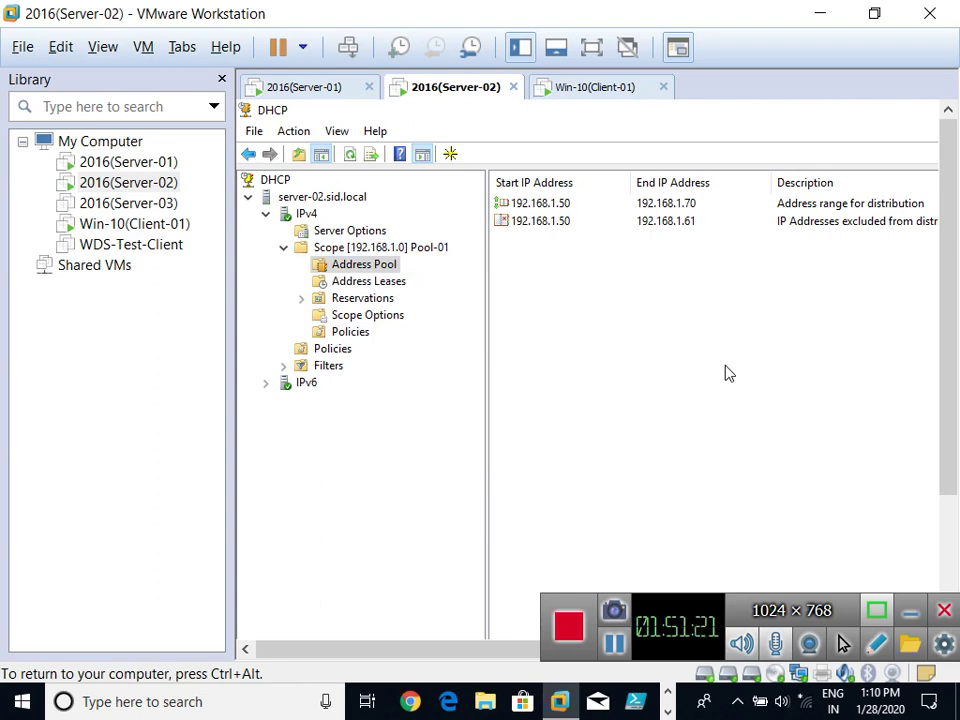
# - Switch to Server-01 and start the DHCP service on server-01.sid.local again
pyautogui.click(304, 87)
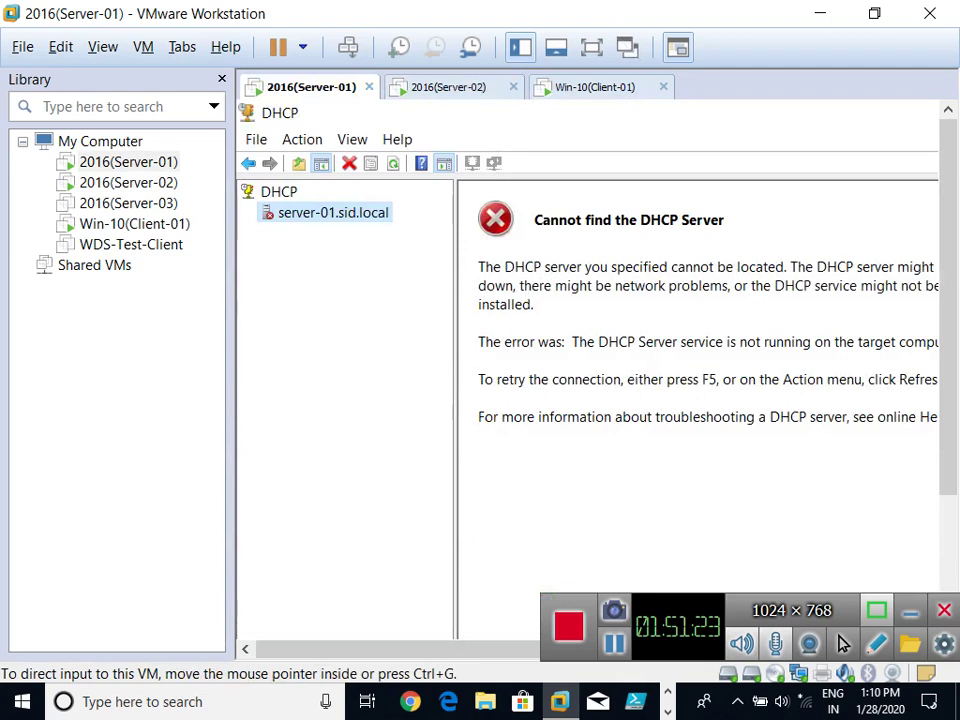
pyautogui.rightClick(340, 212)
pyautogui.moveTo(403, 328)
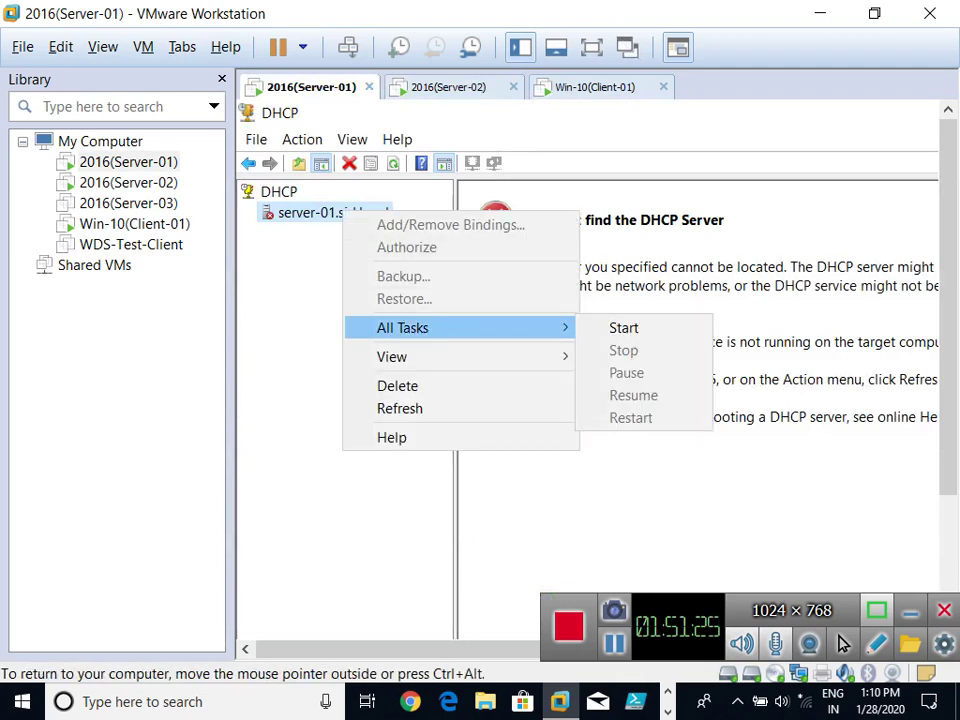
pyautogui.click(624, 328)
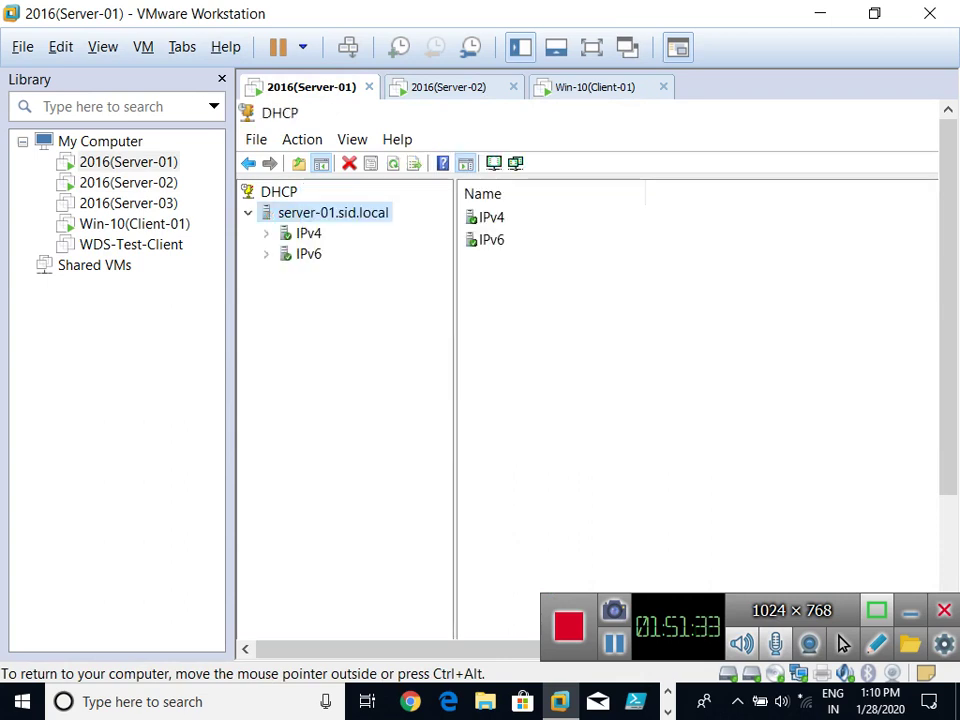
# - Expand IPv4 and scope 192.168.1.0 on Server-01, then view its Reservations and the scope's contents
pyautogui.click(266, 233)
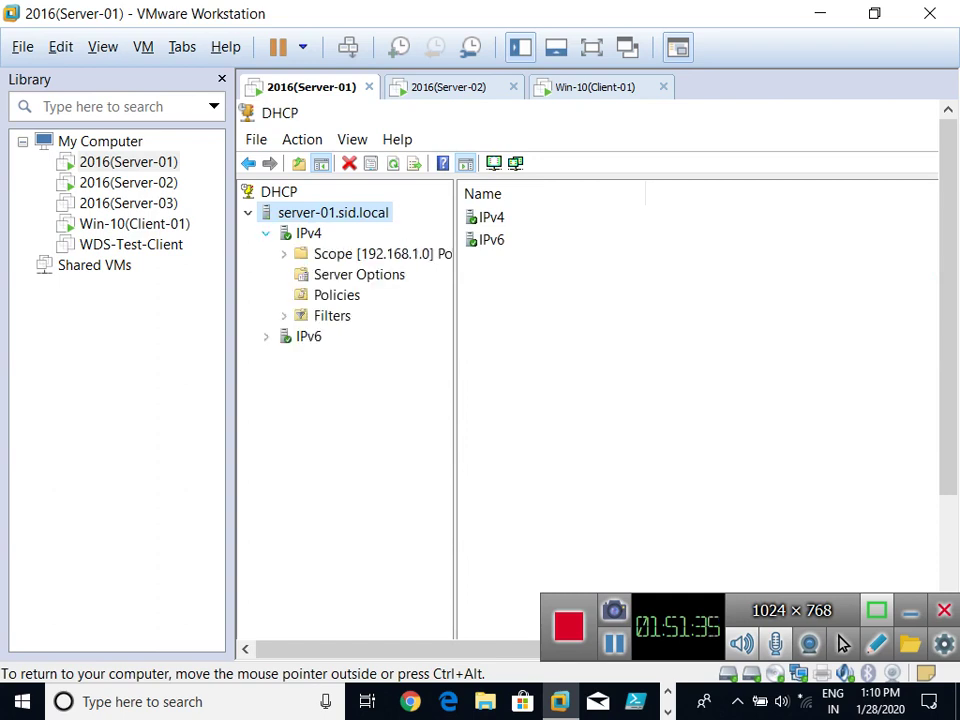
pyautogui.click(284, 254)
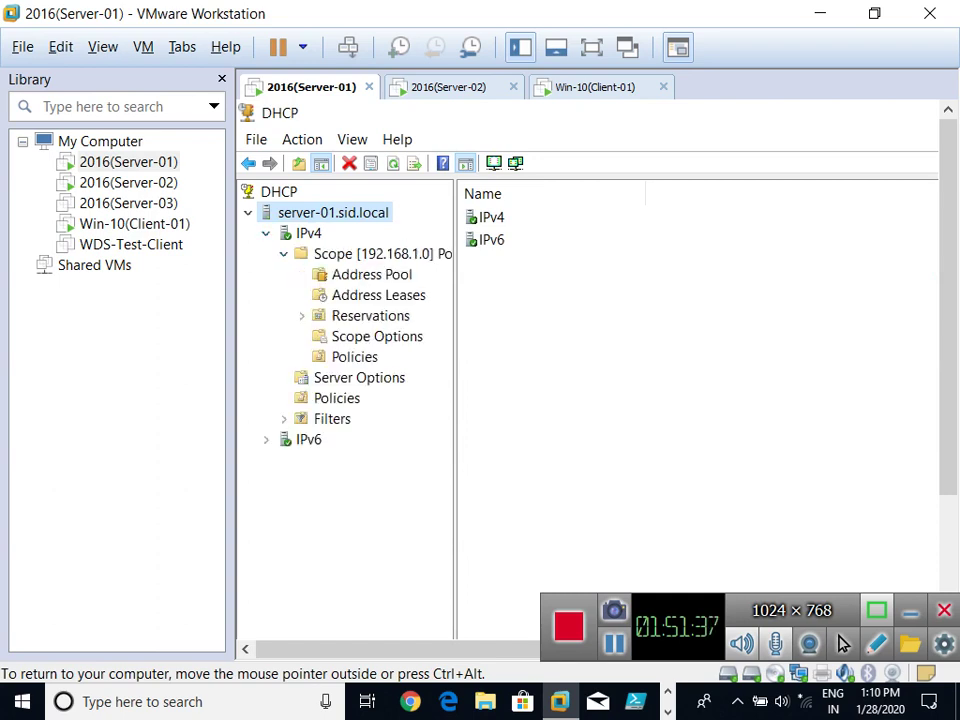
pyautogui.click(370, 315)
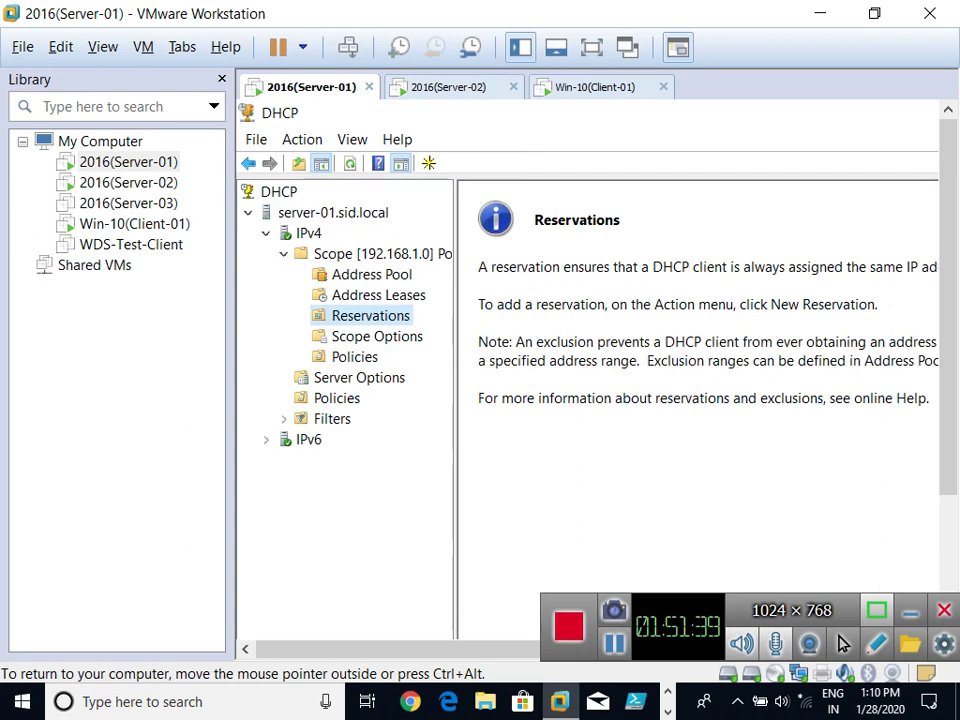
pyautogui.click(370, 254)
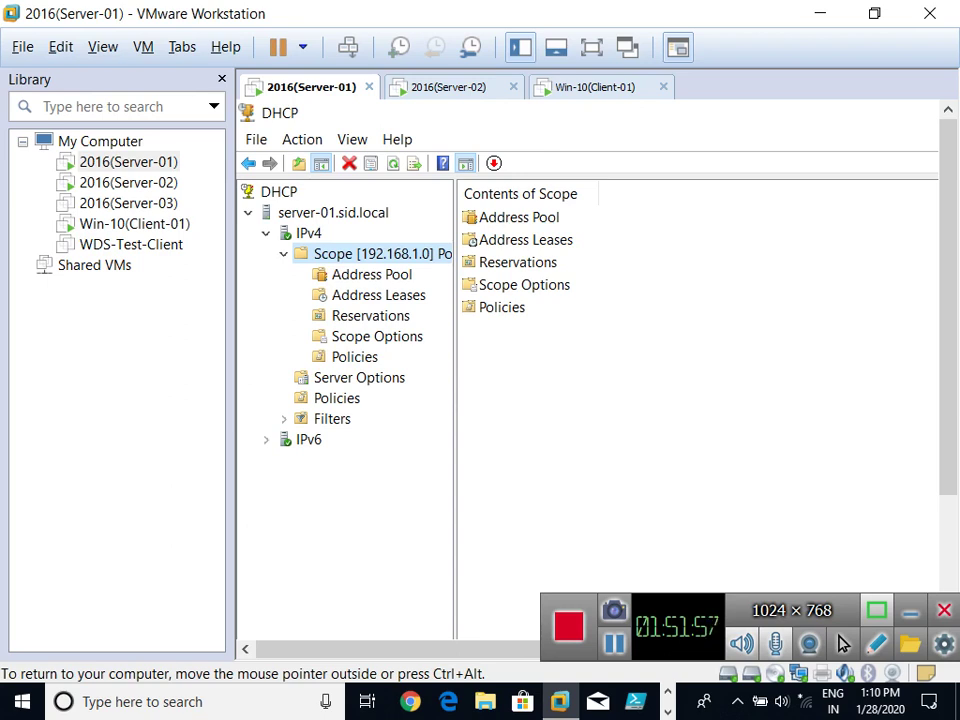
pyautogui.hotkey('ctrl', 'alt')
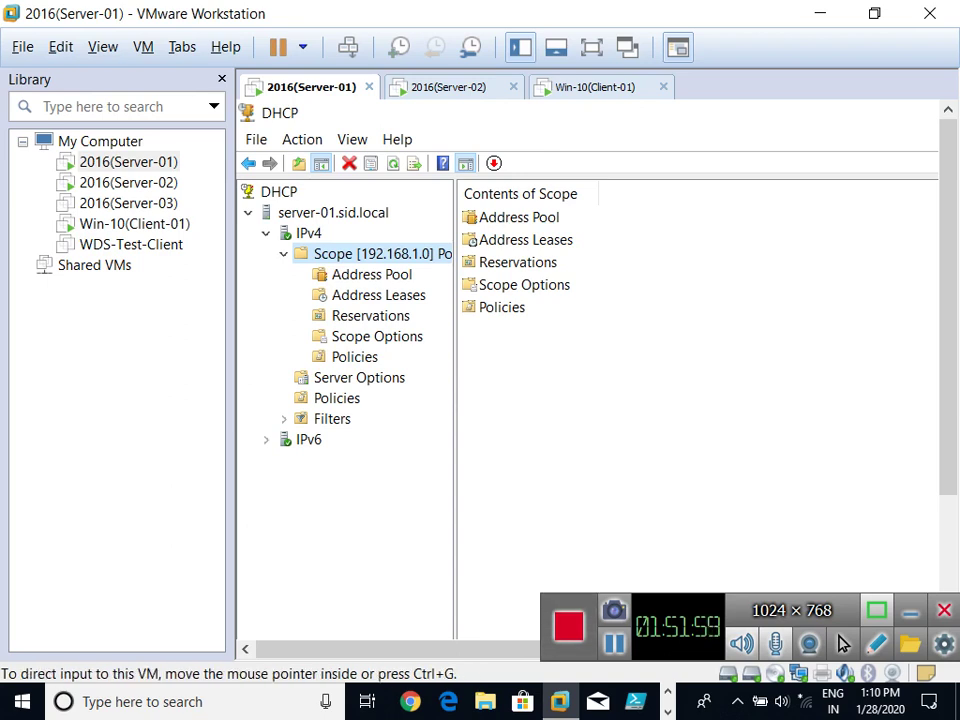